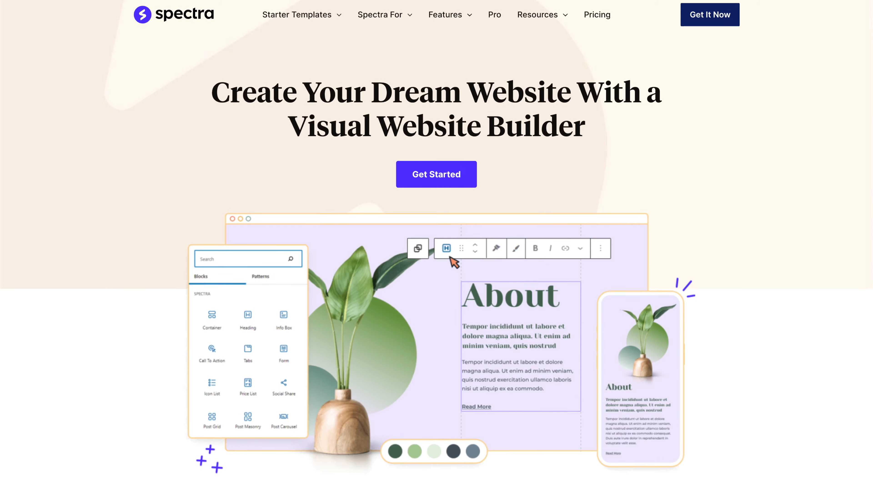
scroll(436, 240, down, 6)
scroll(437, 240, down, 2)
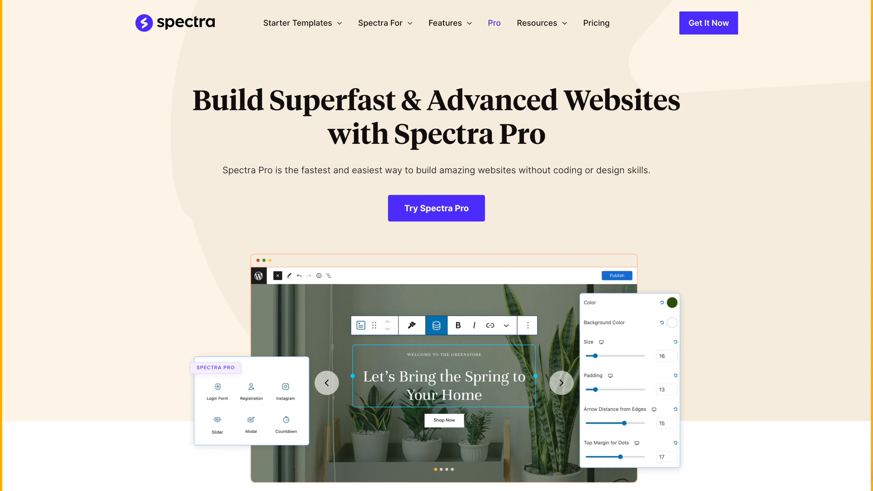
scroll(436, 241, down, 3)
scroll(437, 241, down, 3)
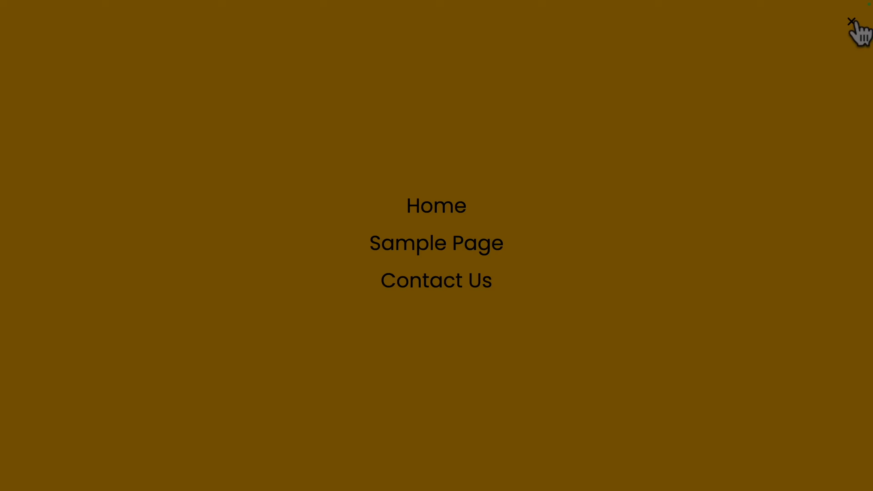
click(852, 21)
scroll(534, 234, down, 10)
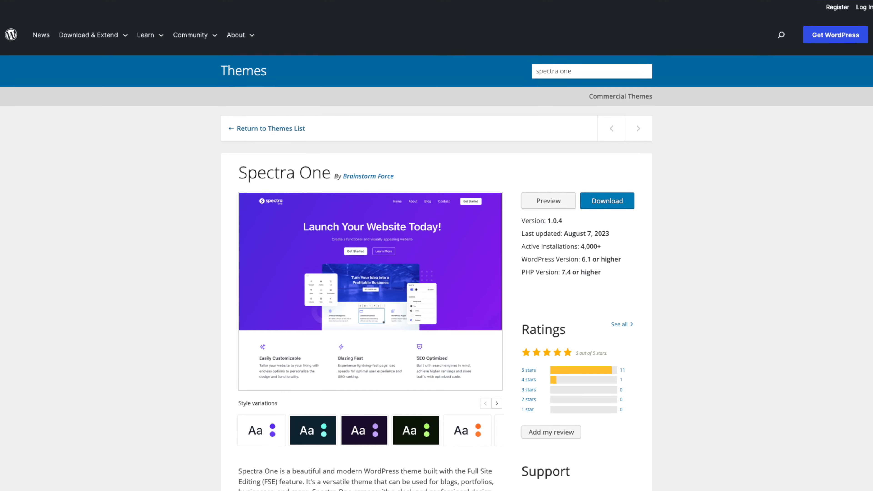
Step: Review the Spectra One theme's directory page and the Spectra website builder's homepage
scroll(436, 246, down, 3)
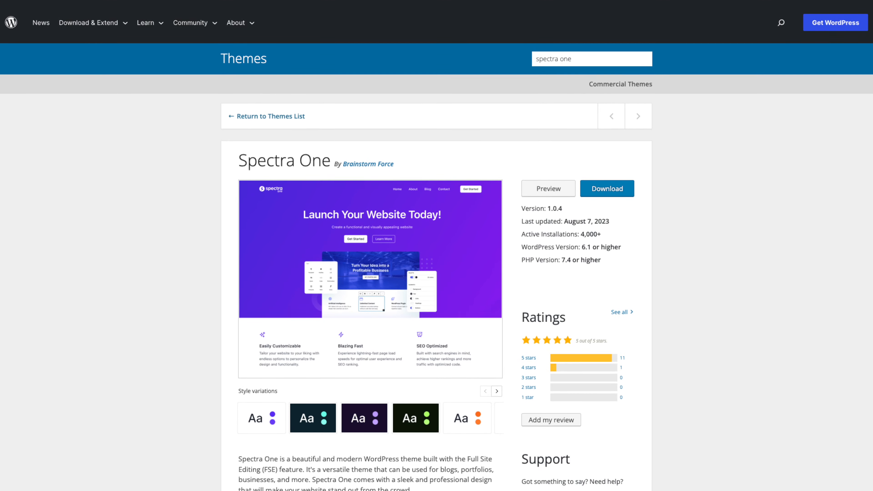
scroll(437, 246, down, 2)
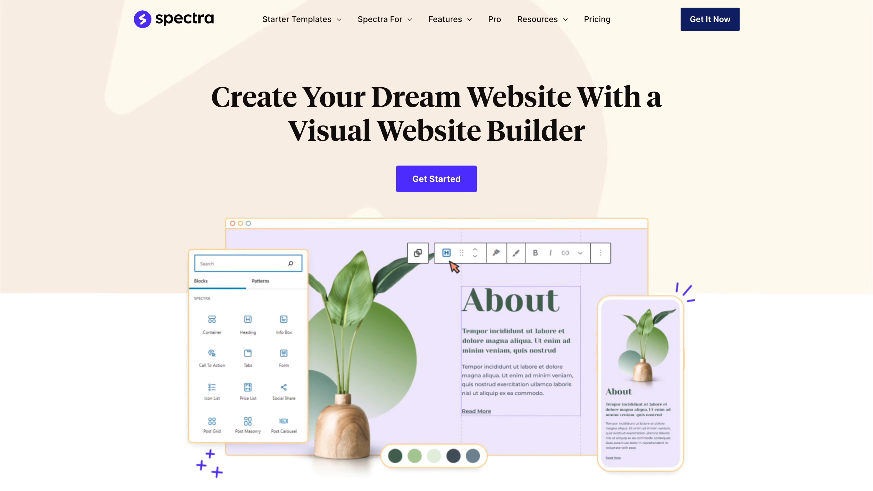
scroll(437, 246, down, 5)
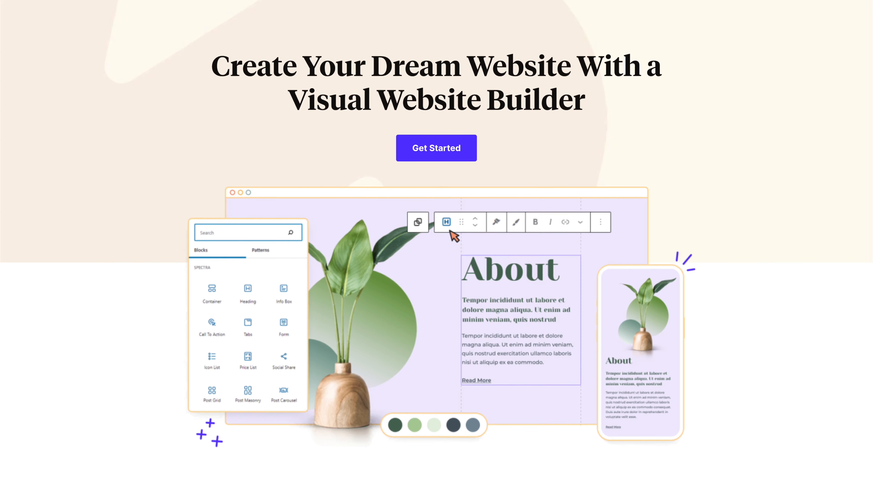
scroll(436, 245, down, 3)
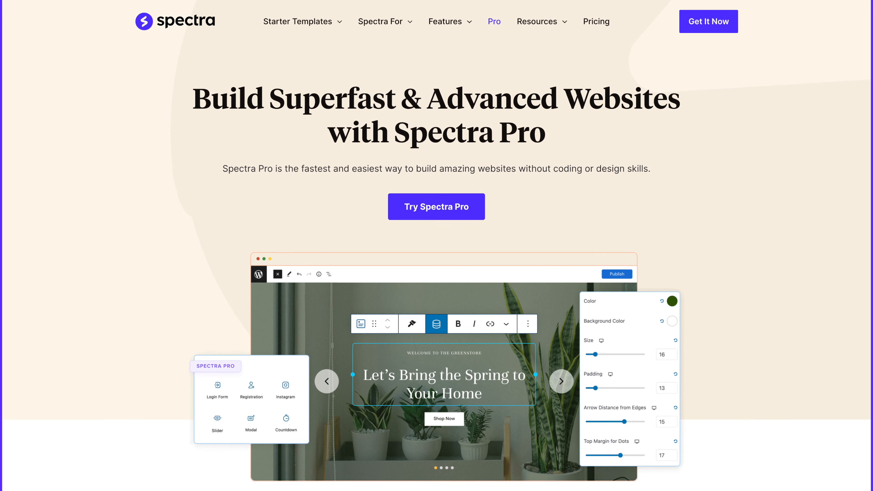
scroll(436, 245, down, 1)
scroll(436, 246, down, 4)
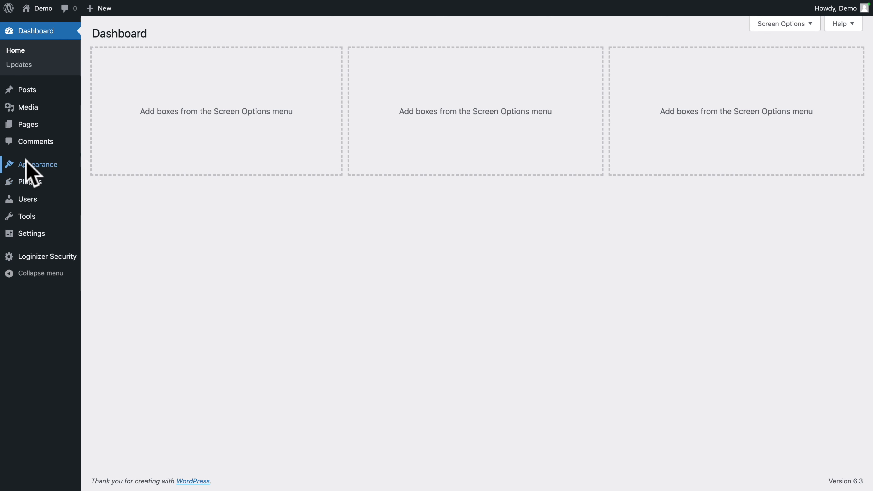
Step: Search the themes available to add to the site for "spectra one"
mouse_move(27, 167)
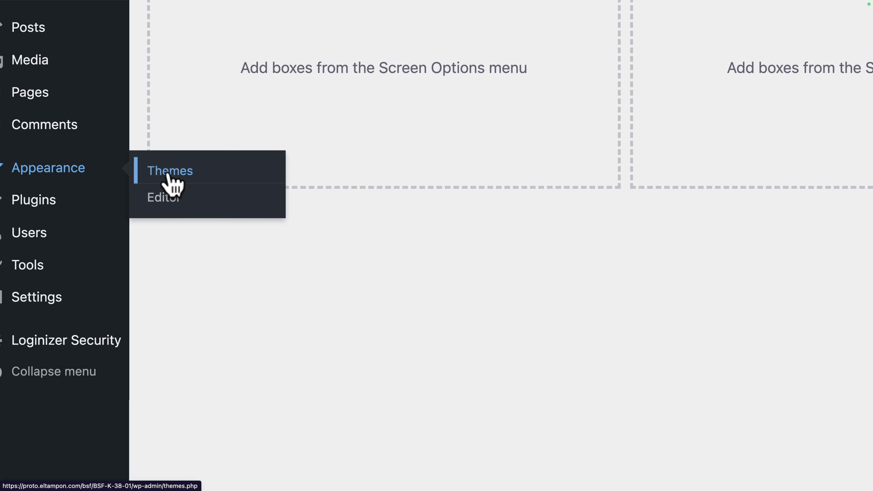
click(167, 175)
click(184, 33)
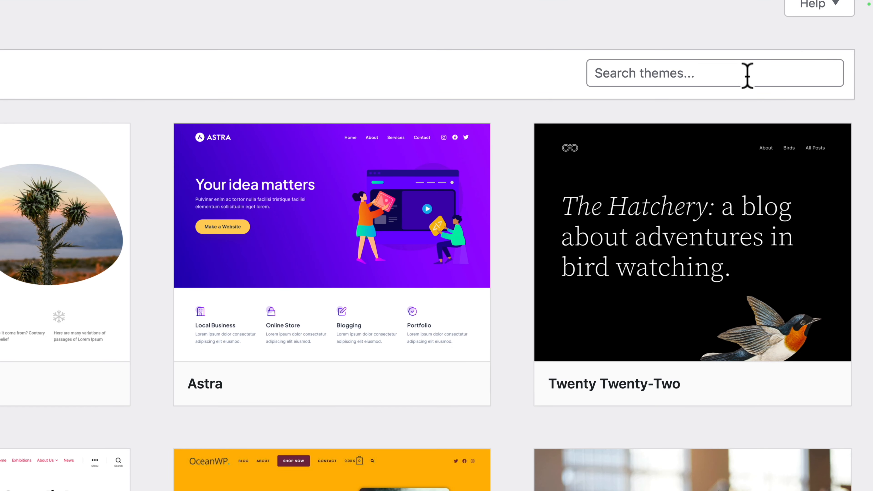
click(742, 74)
key(Down)
key(Return)
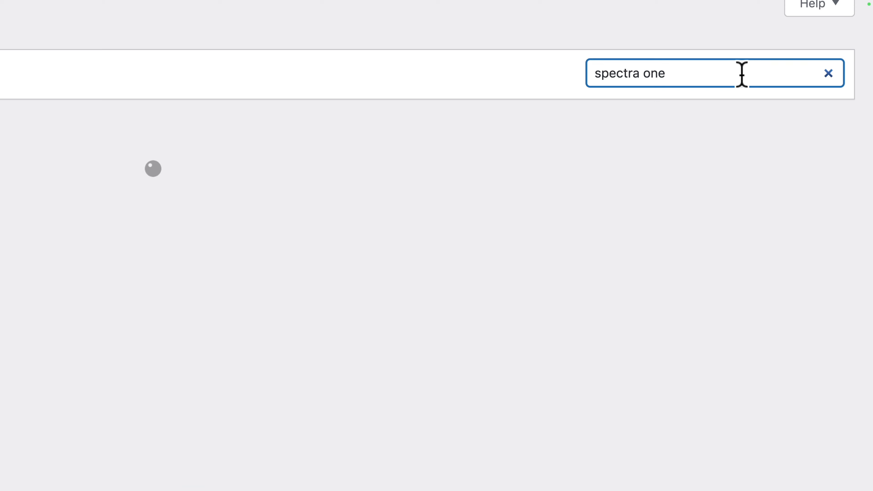
Step: Install and activate the Spectra One theme together with its recommended Spectra Builder plugin
click(202, 233)
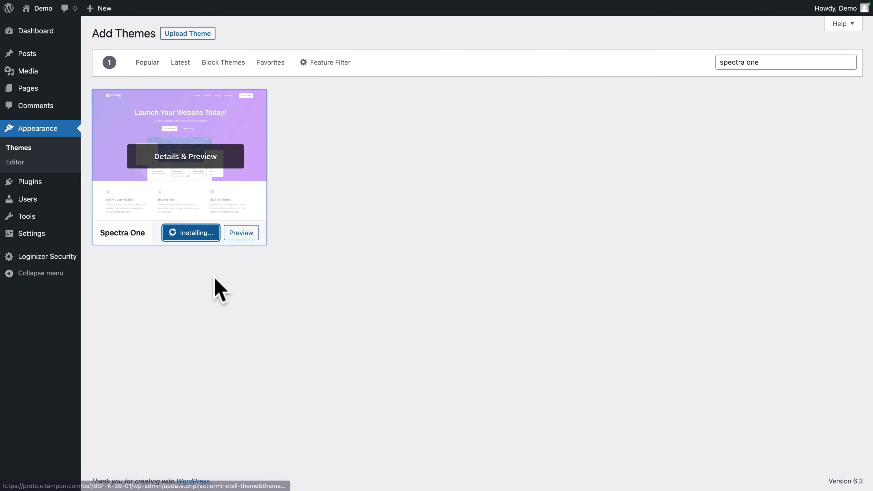
click(239, 232)
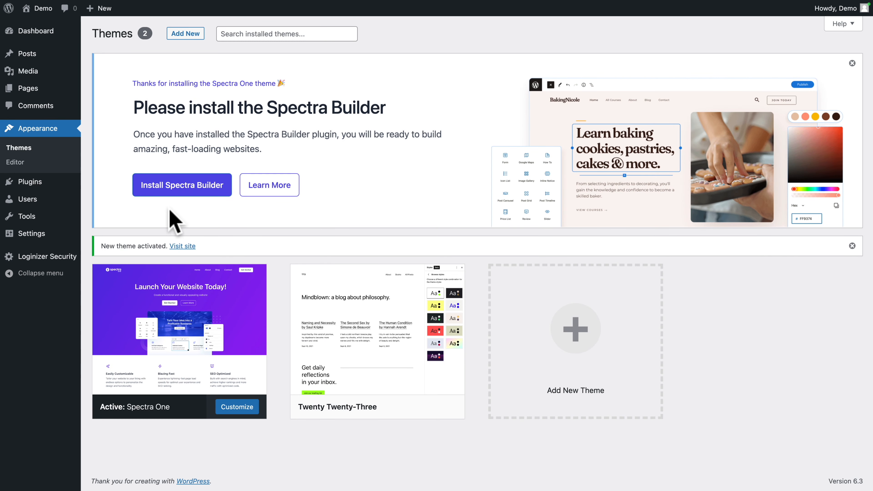
click(172, 192)
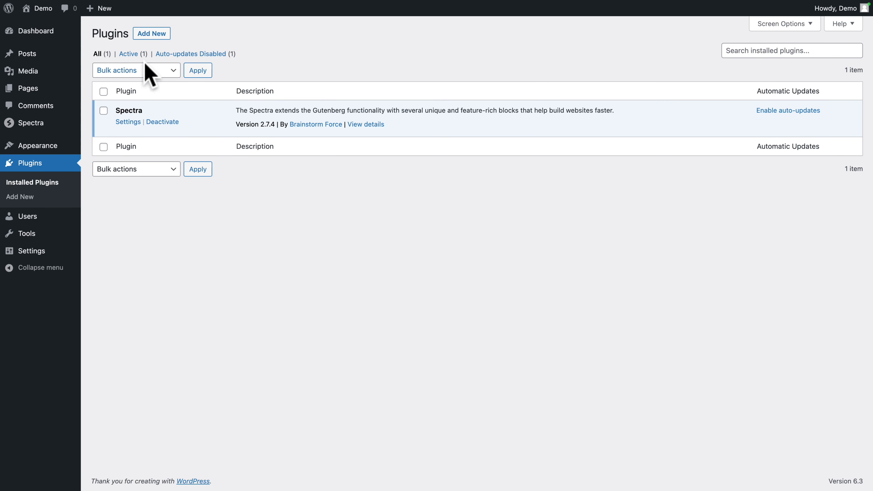
Step: Upload the plugin archive spectra-pro-1.0.2.zip from the plugins folder and install it
click(152, 34)
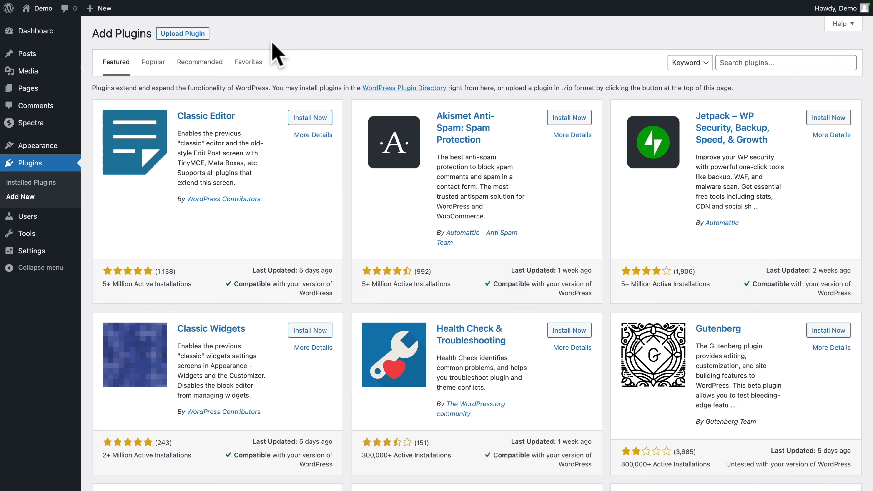
click(183, 33)
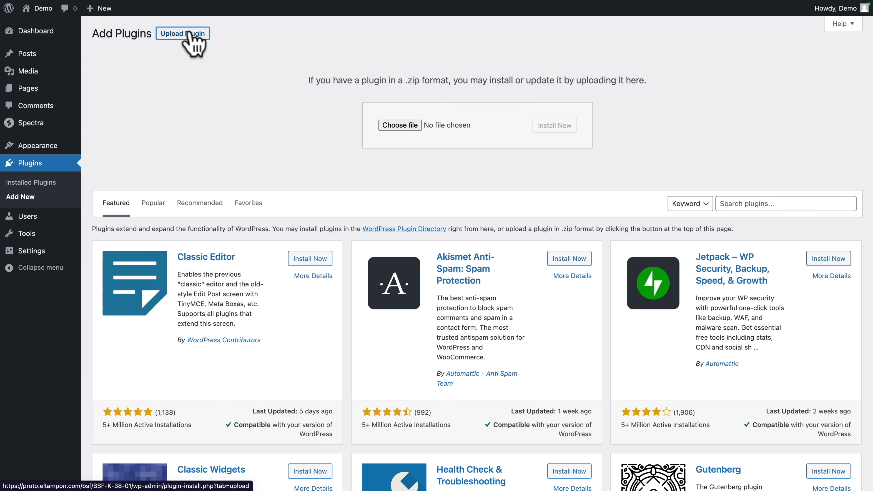
click(392, 125)
click(344, 183)
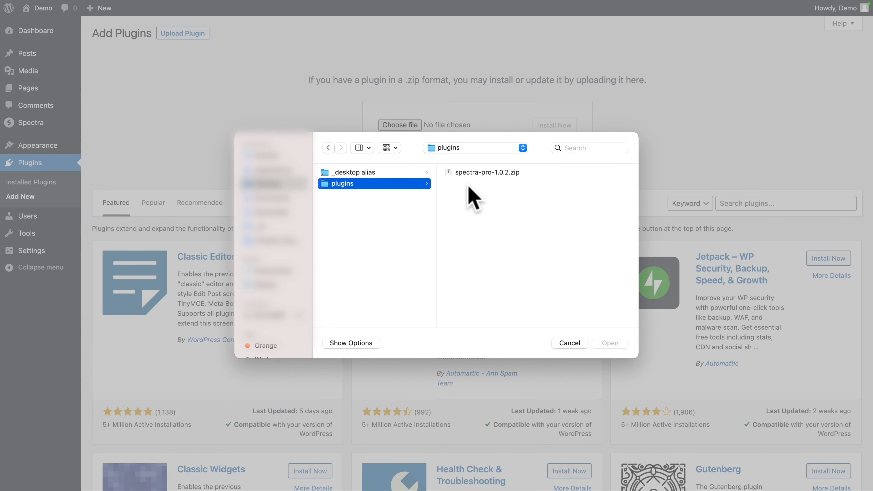
click(468, 172)
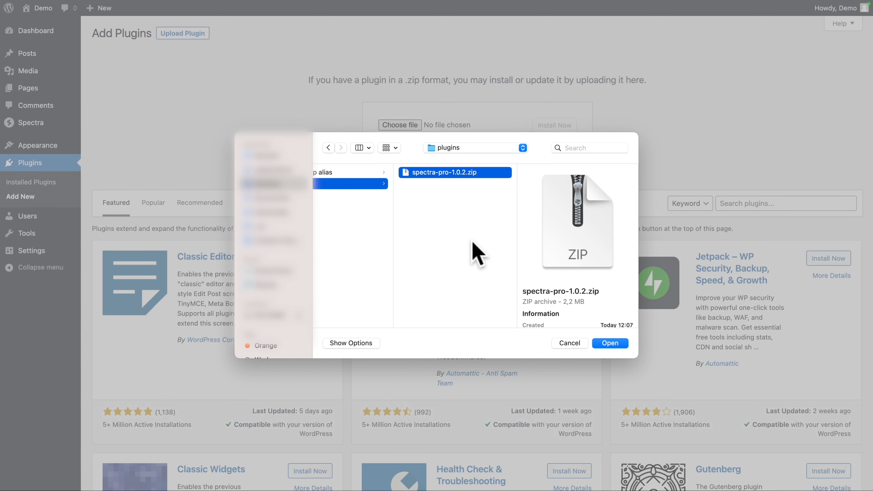
click(610, 343)
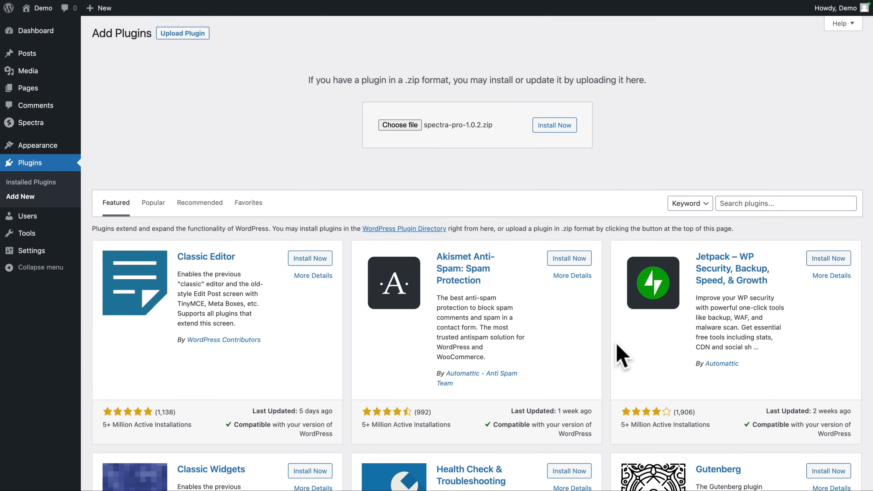
click(560, 128)
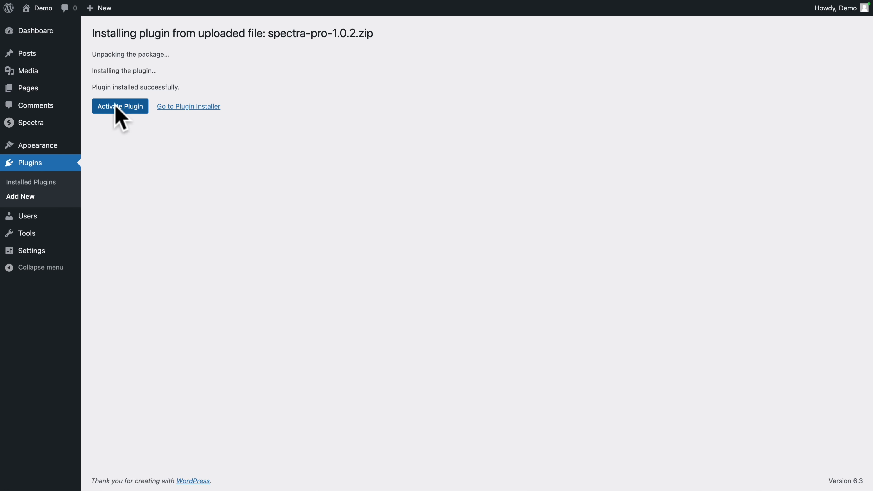
Step: Activate the Spectra Pro plugin and its license by pasting the license key into the License Key field
click(116, 106)
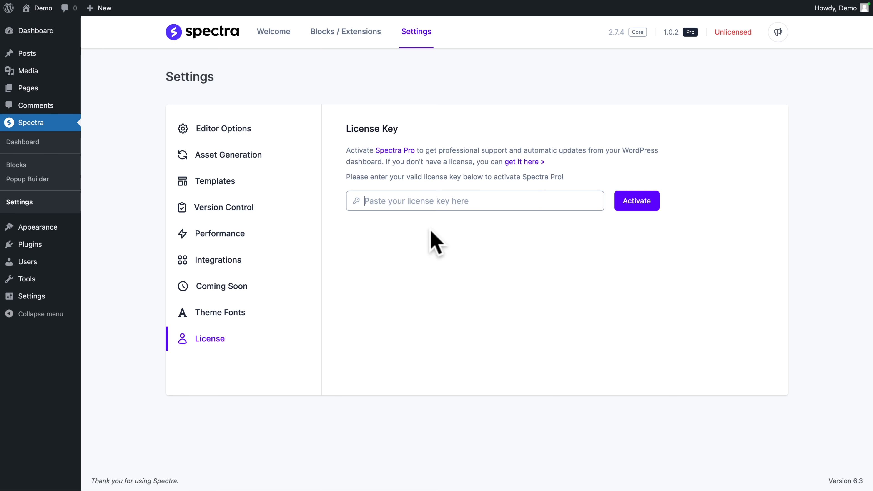
key(ctrl+v)
click(639, 206)
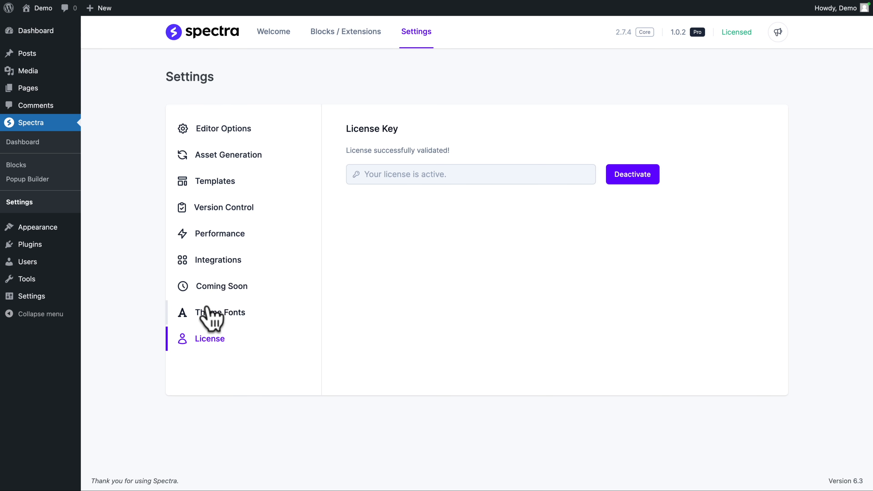
Step: Enable Font Families in Spectra's Theme Fonts settings and choose the Poppins family
click(207, 311)
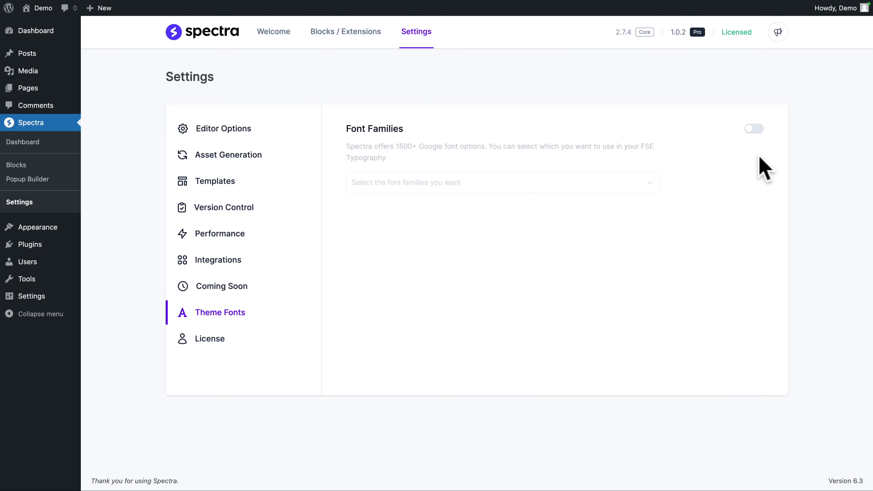
click(753, 129)
click(569, 187)
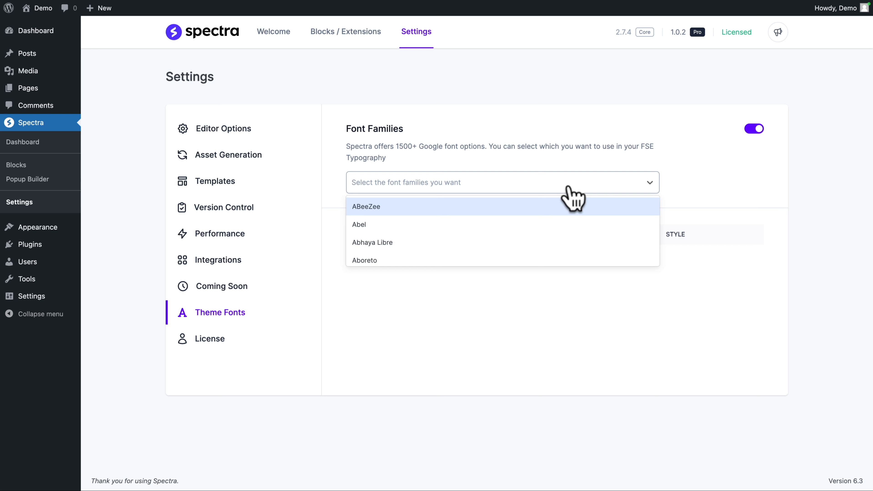
text(popp)
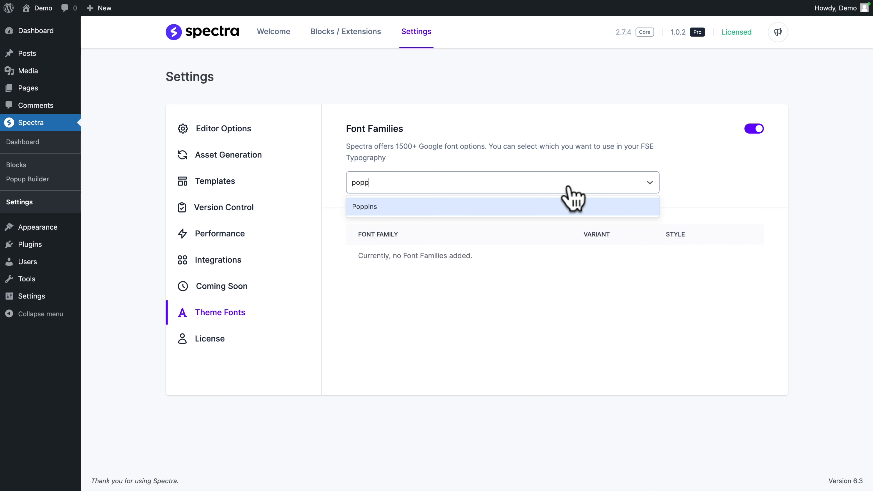
click(564, 210)
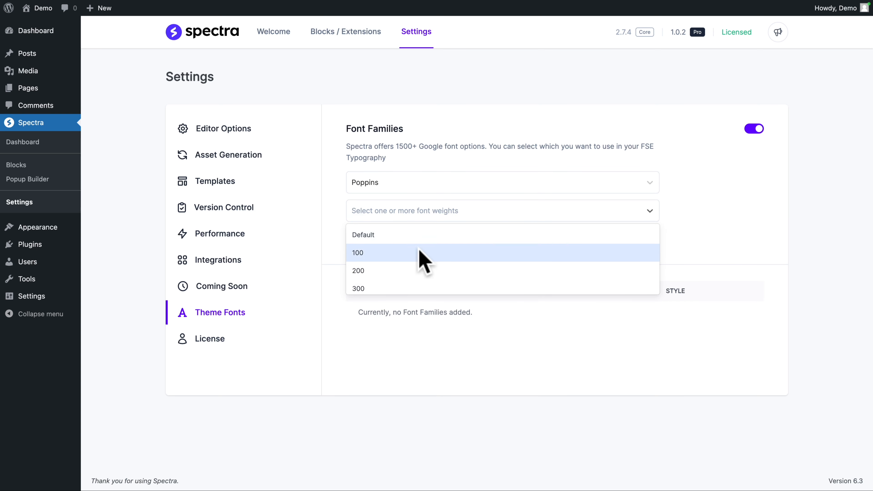
Step: Give Poppins the font weights 300, 400, 500 and 600 and the normal style, and add it as a Google font
click(387, 286)
click(393, 215)
click(389, 286)
click(436, 214)
click(387, 286)
click(450, 215)
click(411, 285)
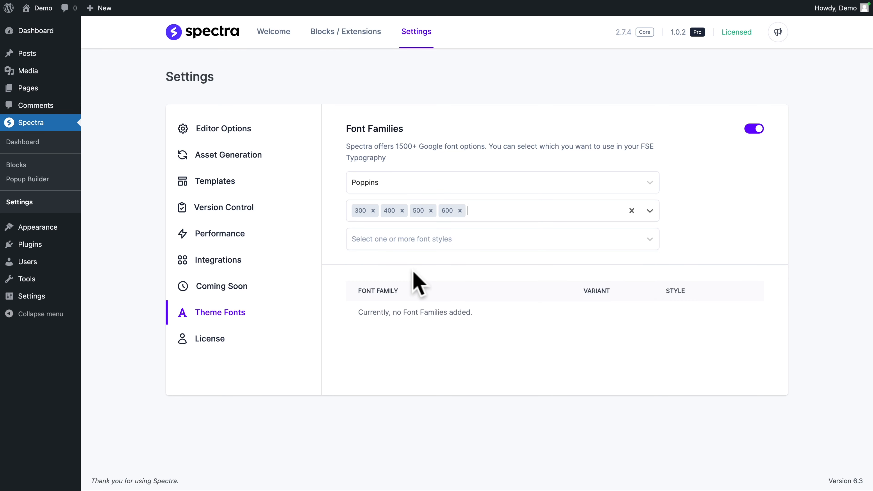
click(384, 244)
click(376, 263)
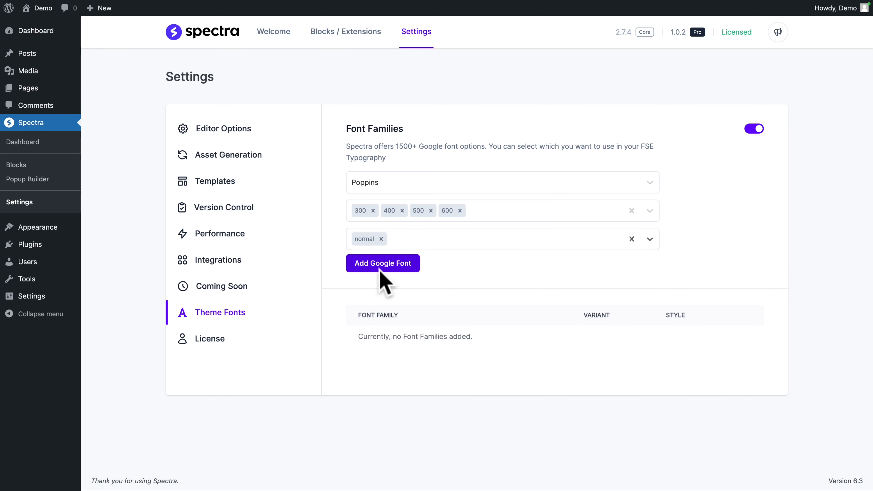
click(388, 268)
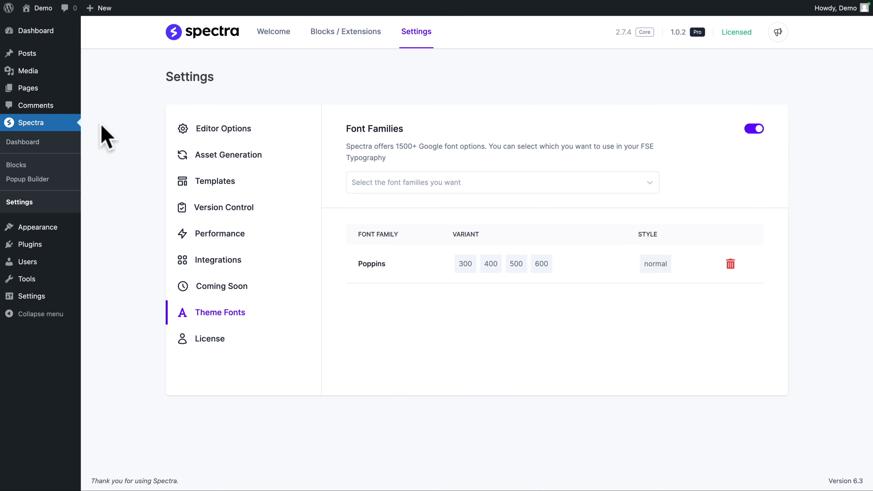
Step: Create a new page titled "Home" and hide its title on the page
click(34, 89)
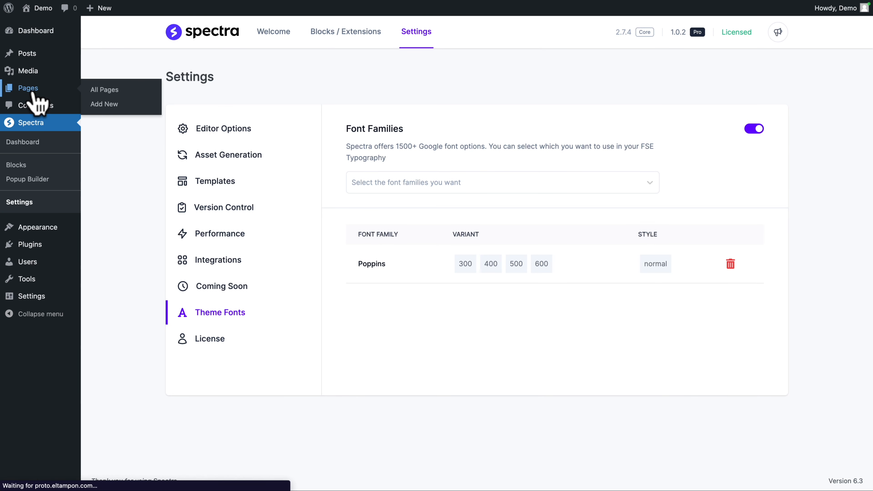
click(150, 34)
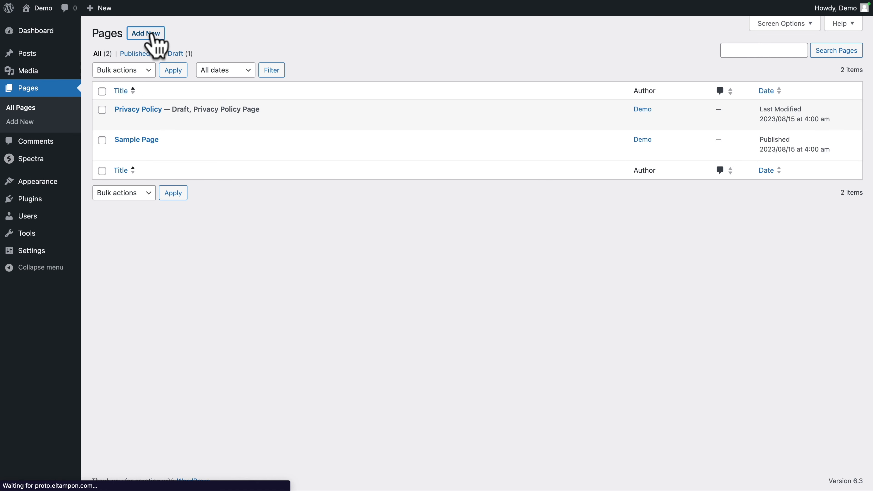
text(Home)
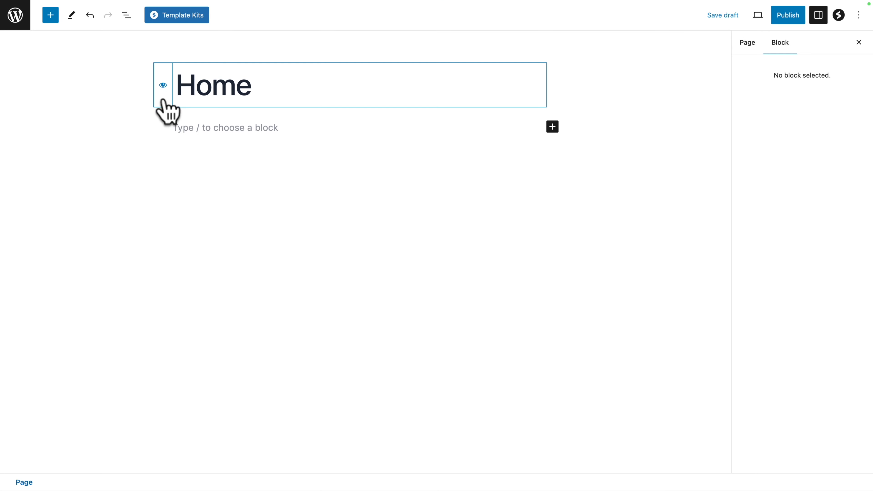
click(163, 100)
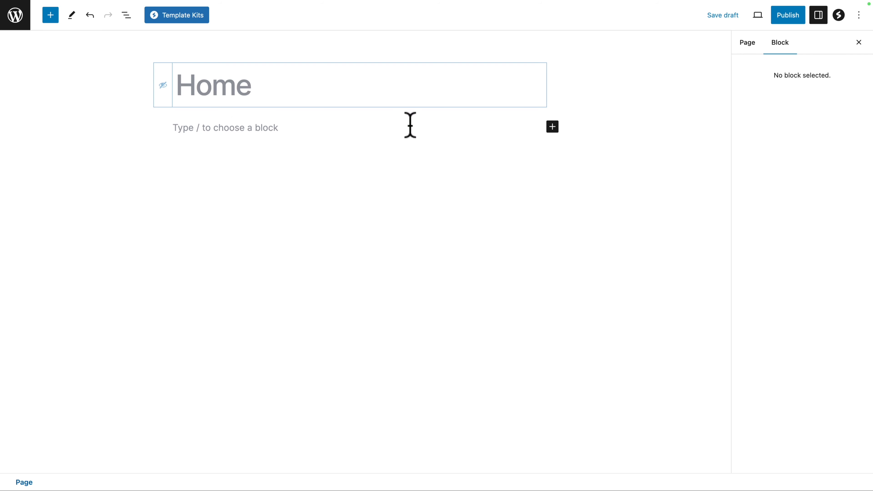
Step: Publish the Home page and return to the list of pages
click(787, 16)
click(773, 15)
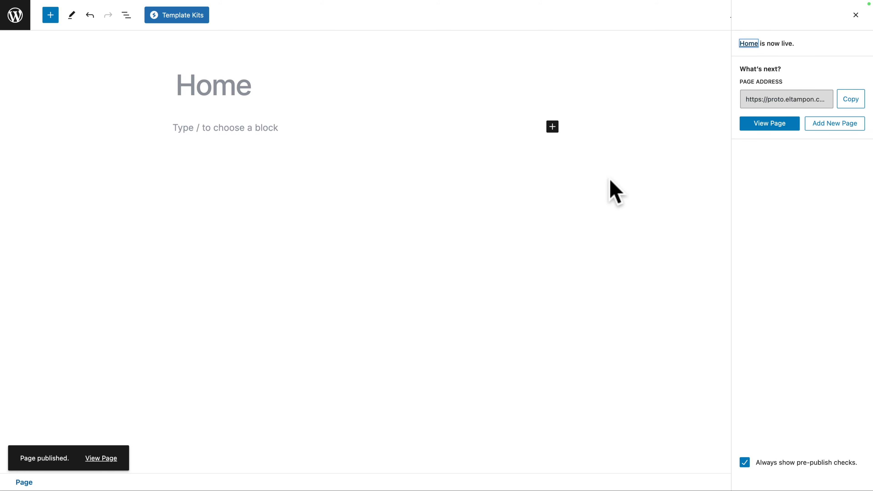
click(15, 16)
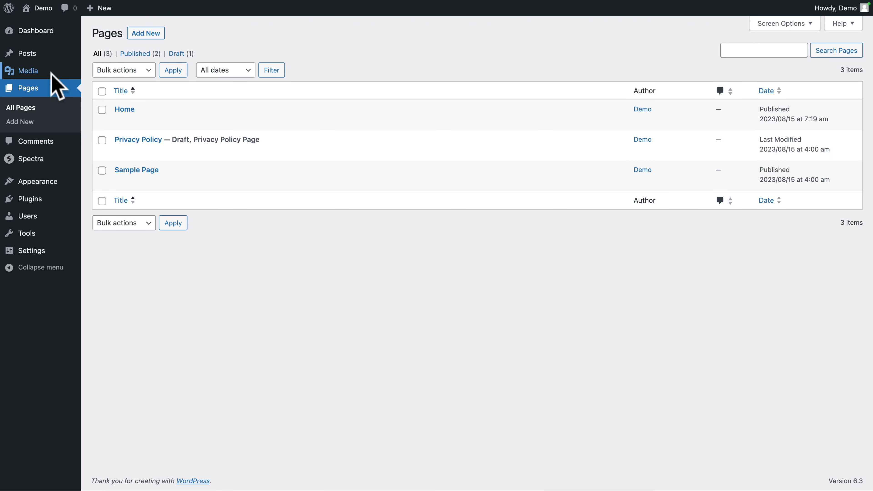
Step: Create and publish a new page titled "Blog", and return to the list of pages
click(146, 34)
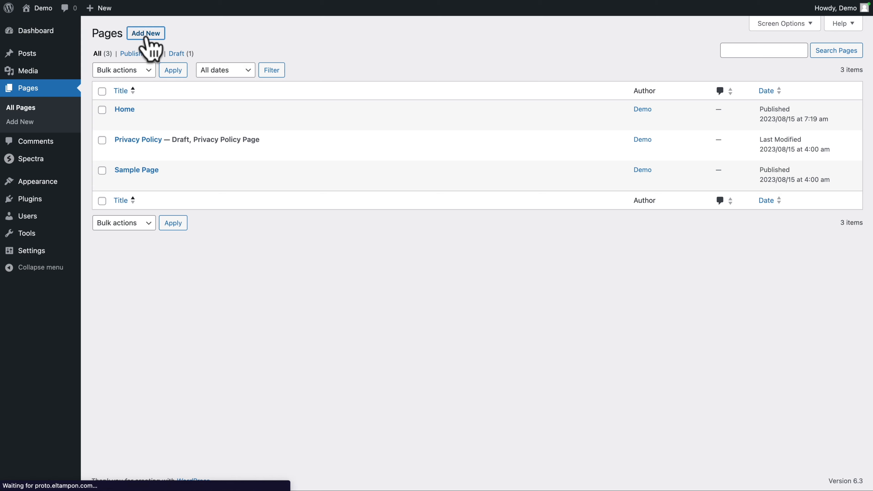
text(Blog)
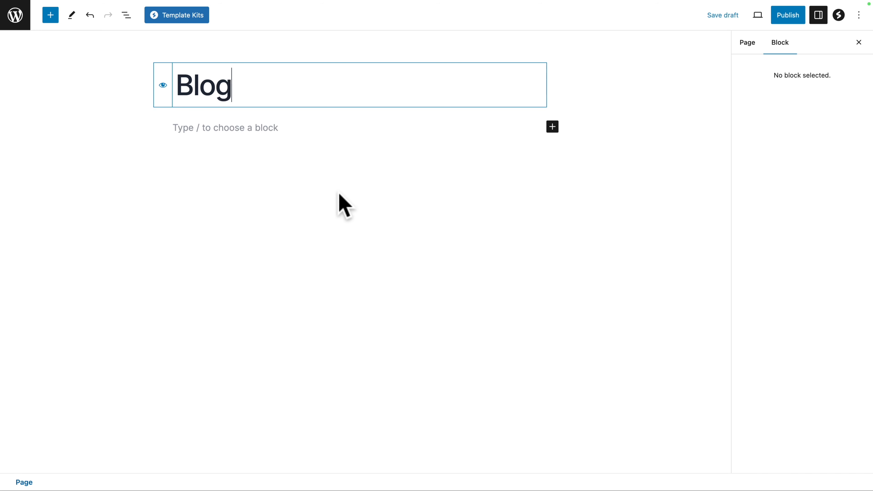
click(784, 18)
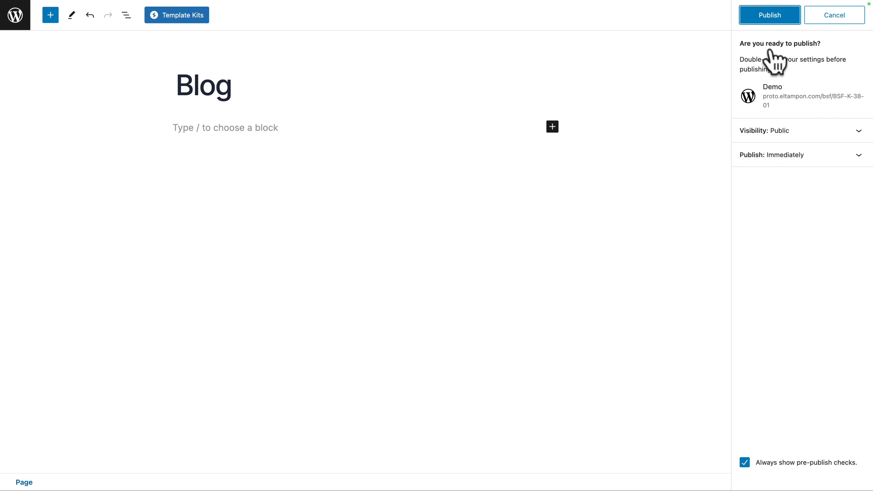
click(772, 19)
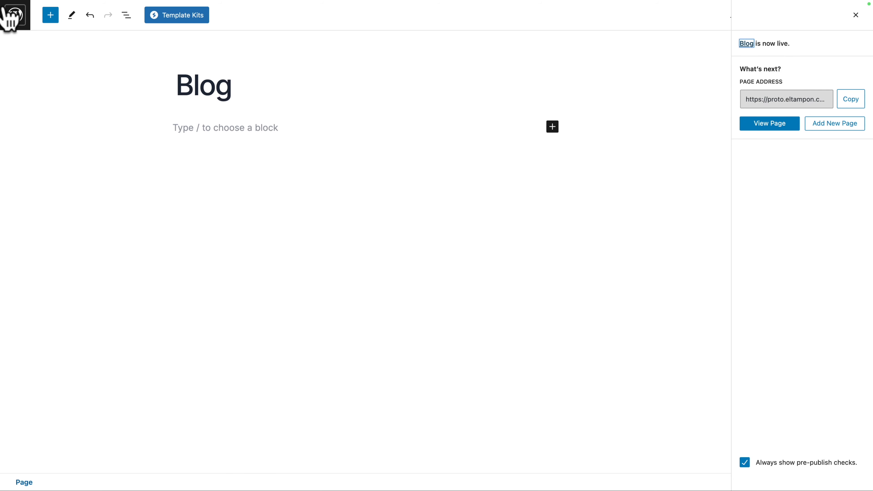
click(14, 19)
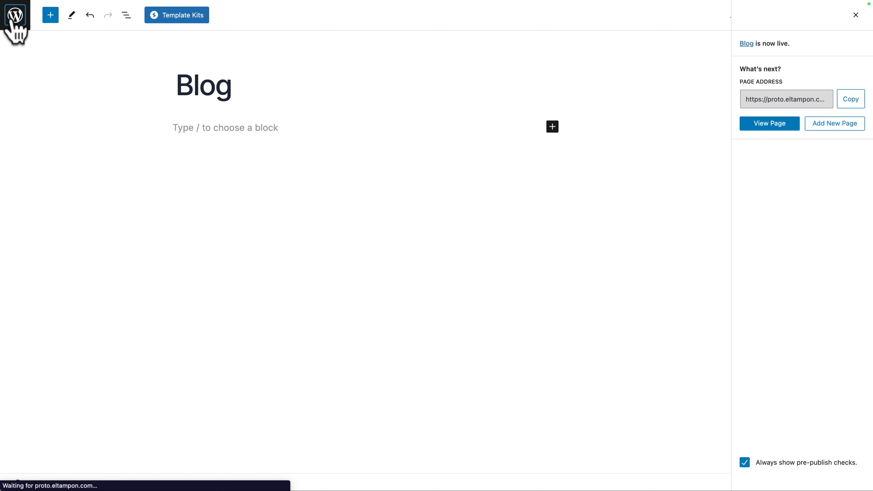
Step: Move the Privacy Policy draft to the trash and set the Home page's order to 1
click(177, 183)
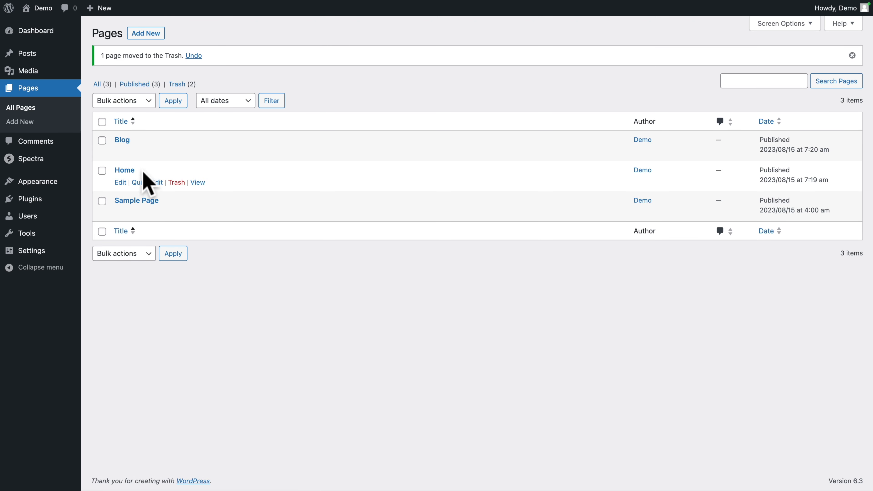
click(144, 183)
double_click(528, 203)
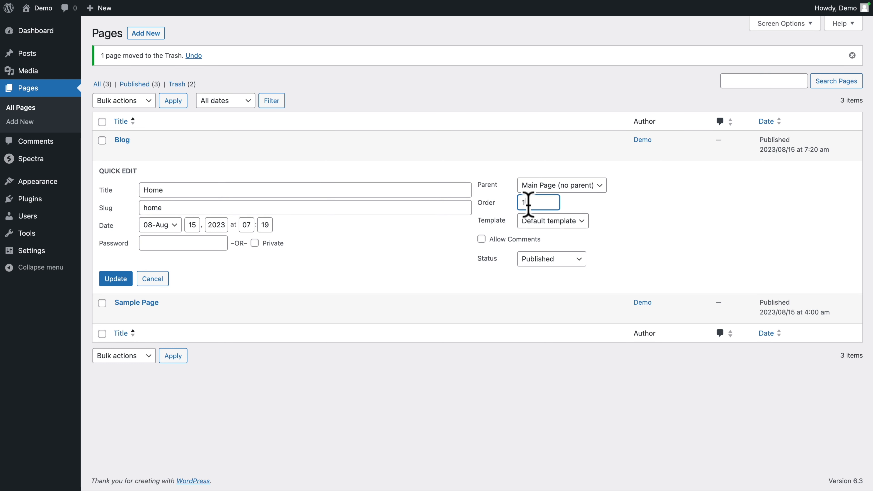
click(119, 279)
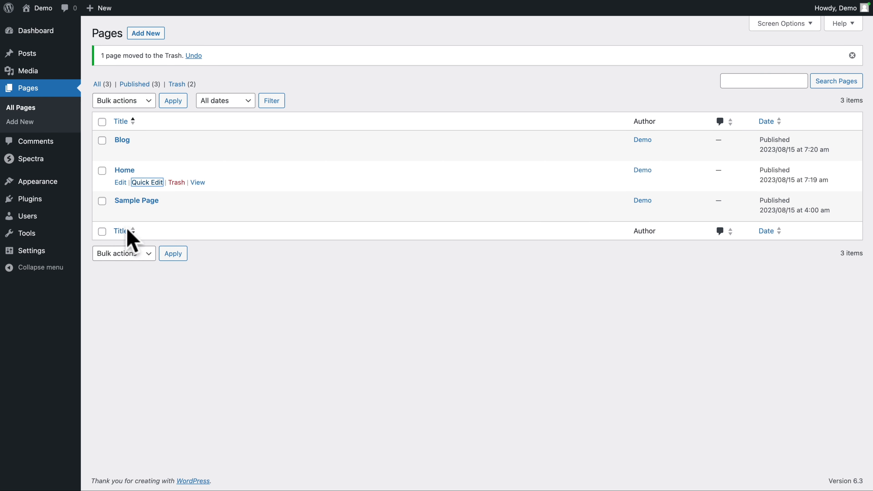
Step: Set the Blog page's order to 2 and the Sample Page's order to 3, and reload the page list
click(141, 153)
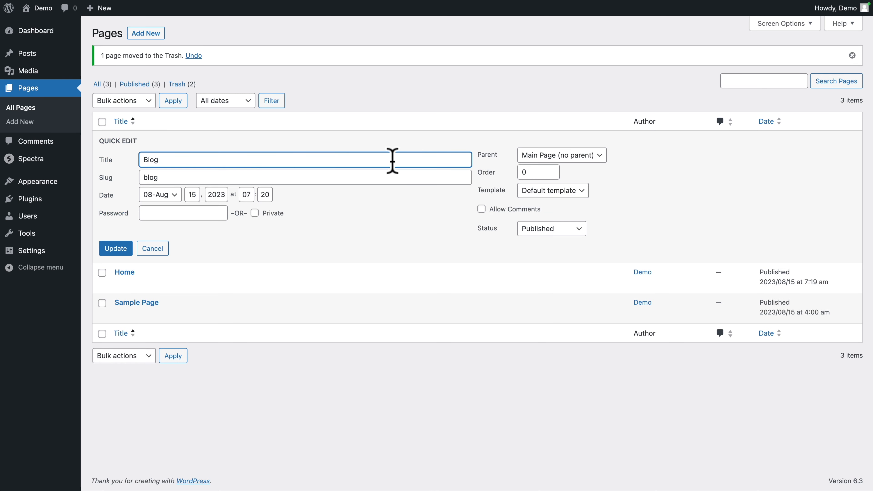
click(530, 170)
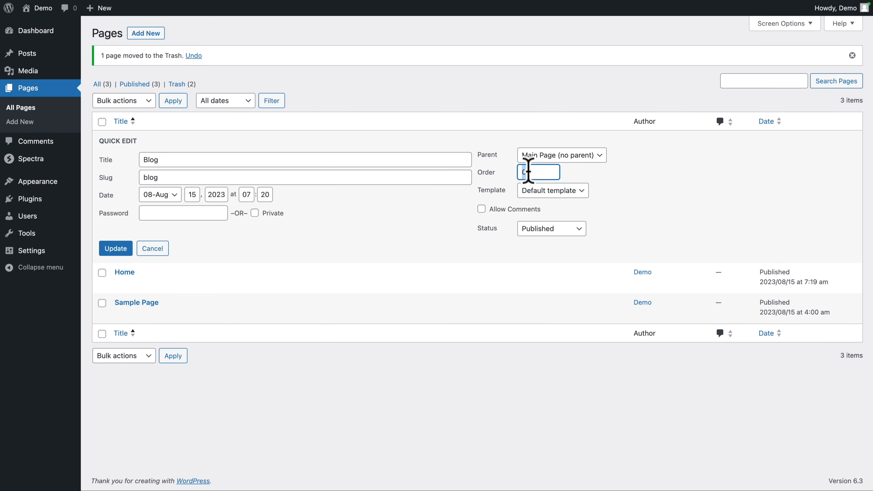
text(2)
click(115, 248)
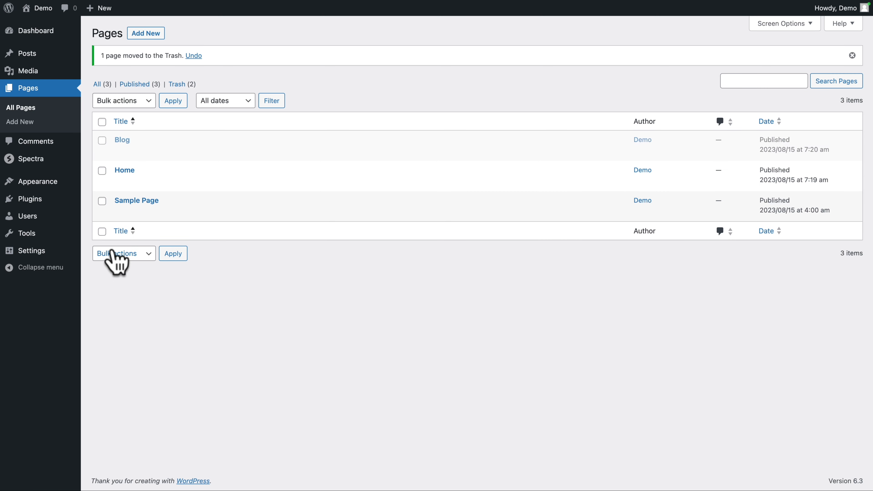
click(147, 213)
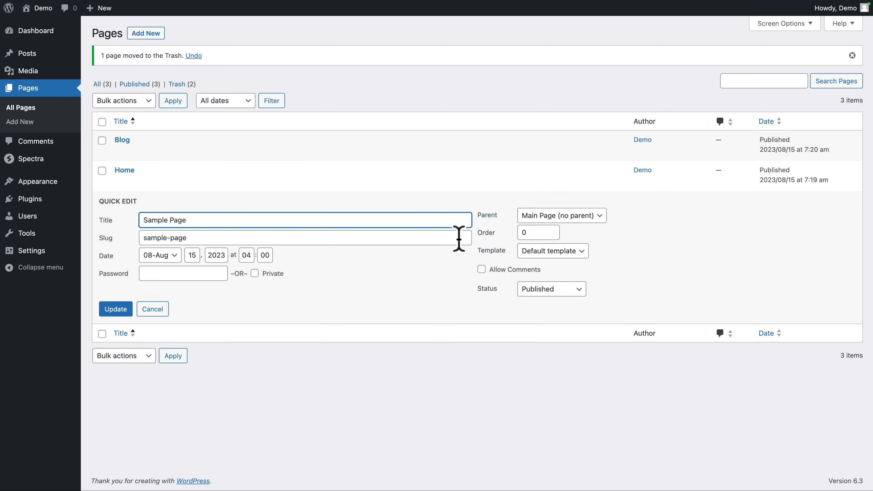
double_click(527, 231)
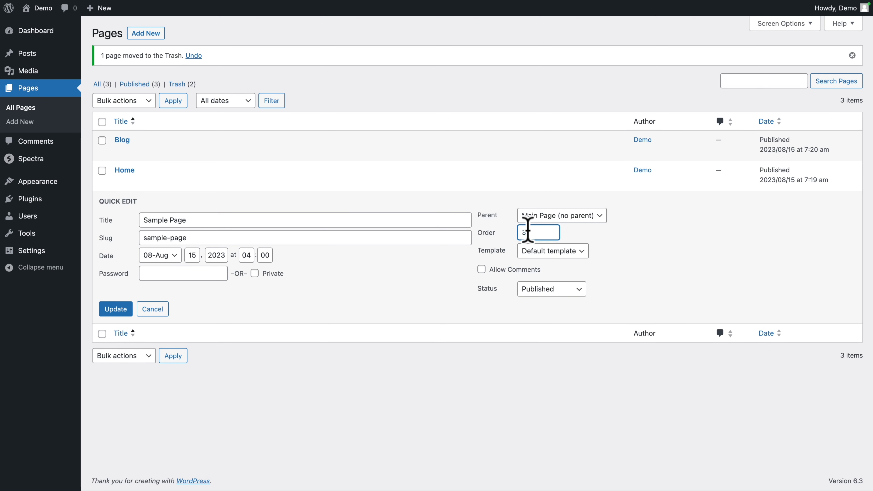
click(116, 308)
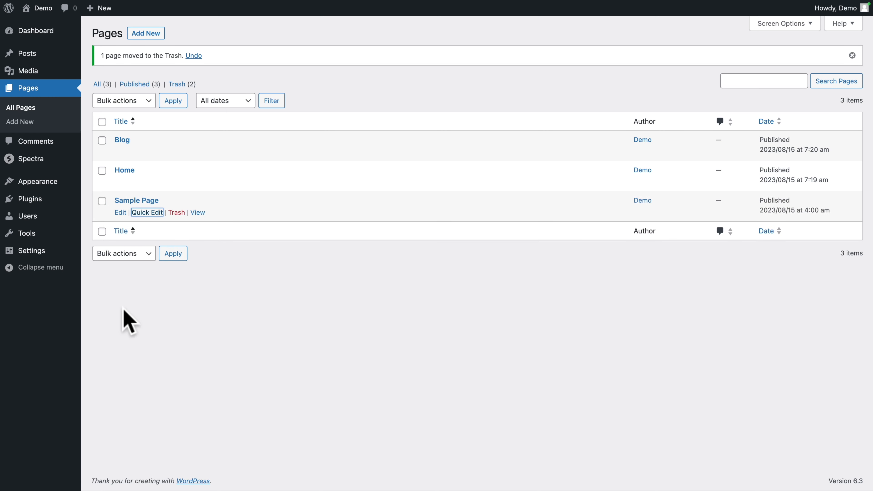
key(super+r)
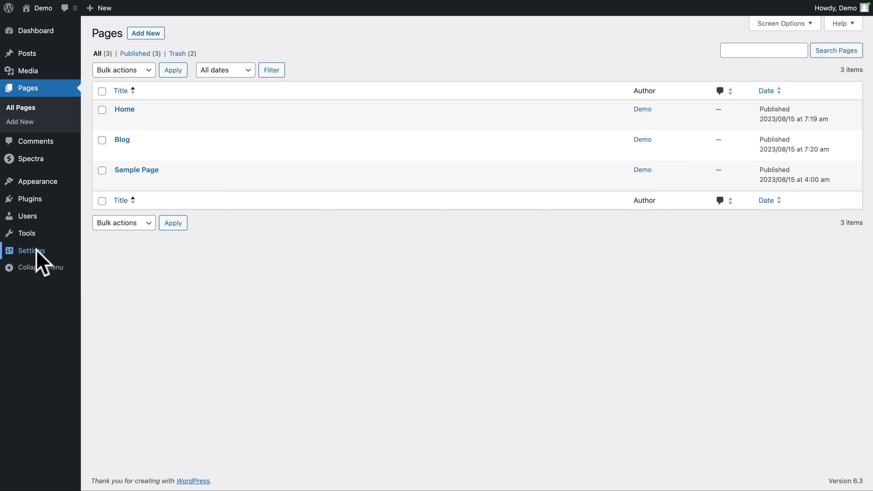
Step: In the Reading settings, use a static page with Home as homepage and Blog as posts page, and save the changes
mouse_move(34, 255)
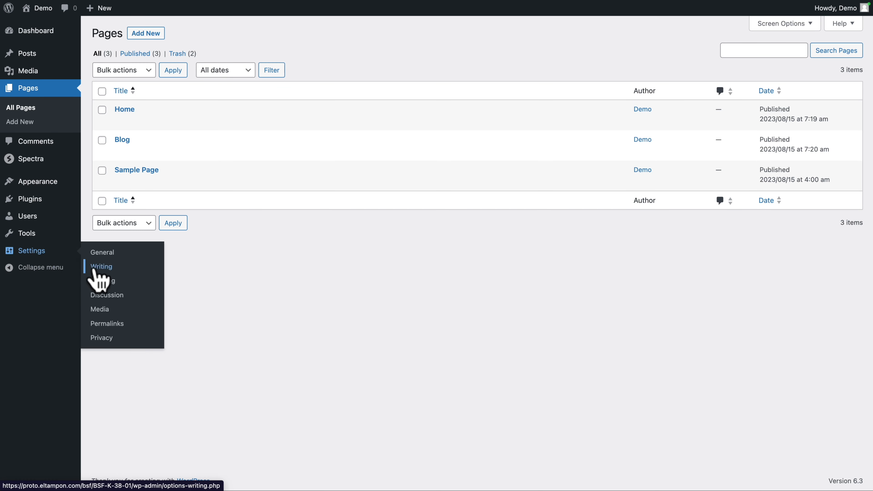
click(103, 280)
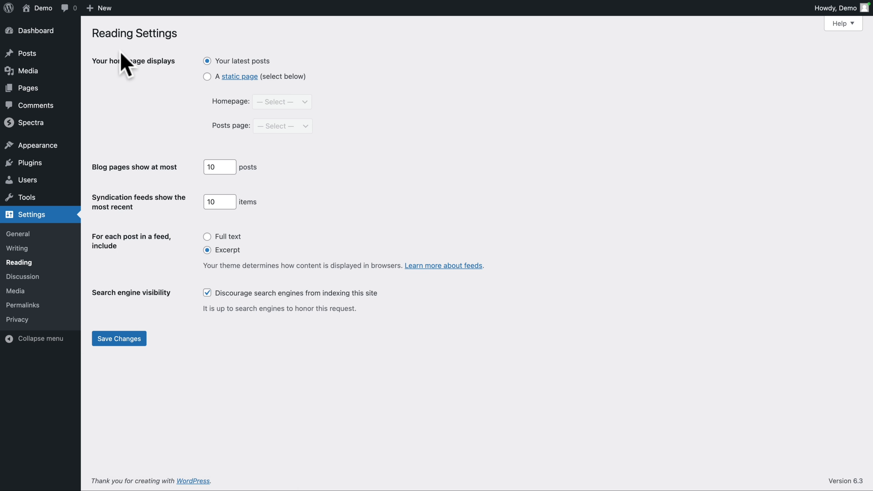
click(207, 77)
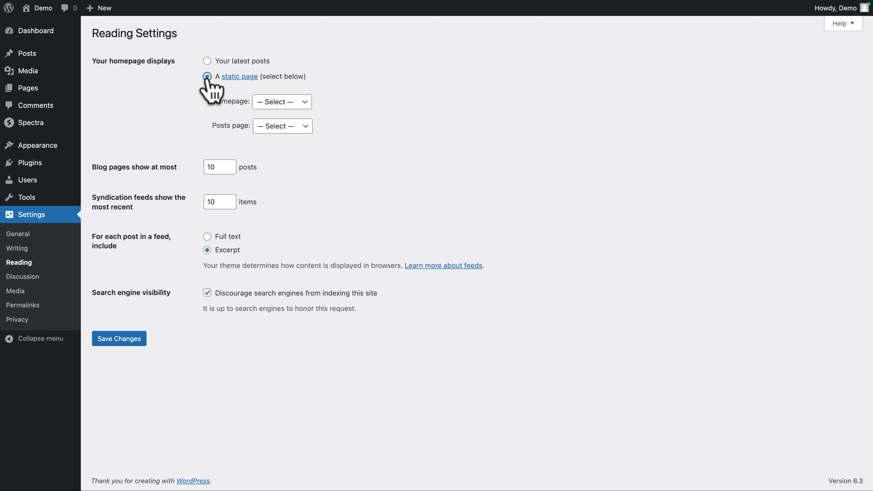
click(276, 102)
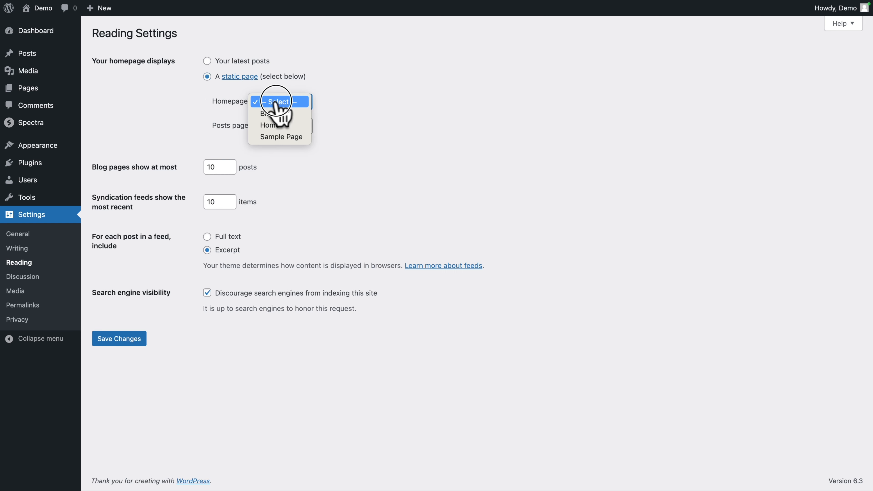
click(268, 126)
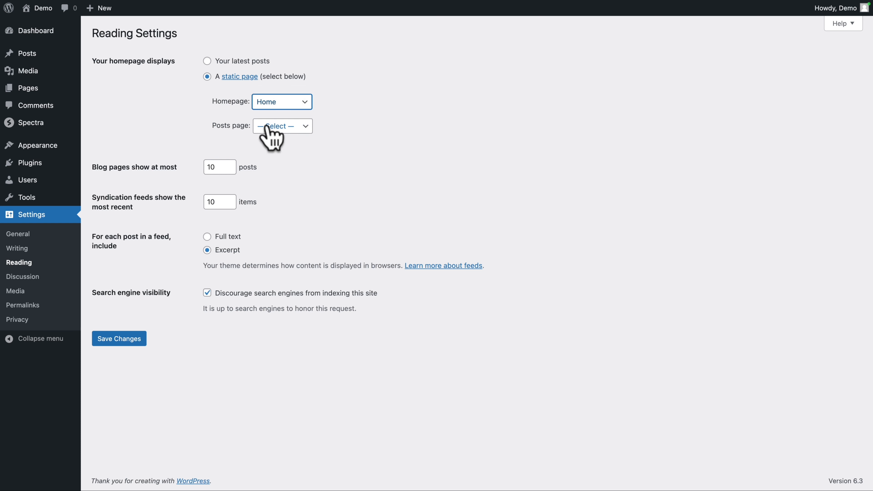
click(271, 126)
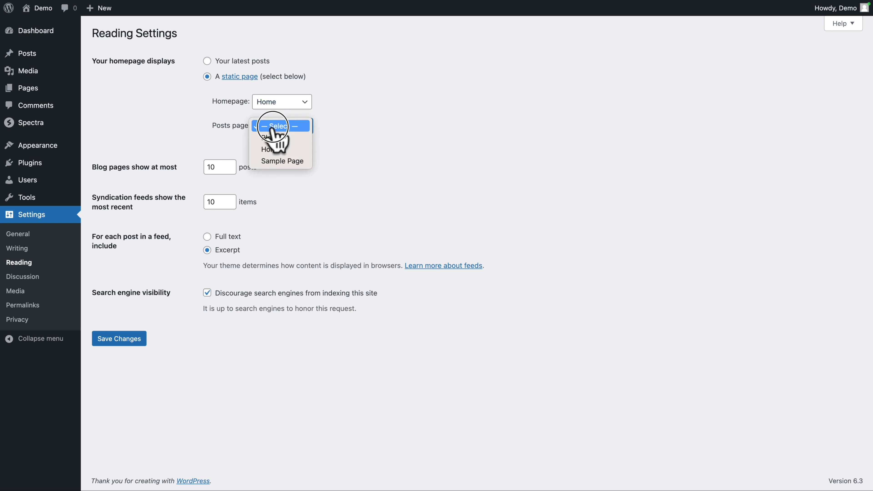
click(270, 137)
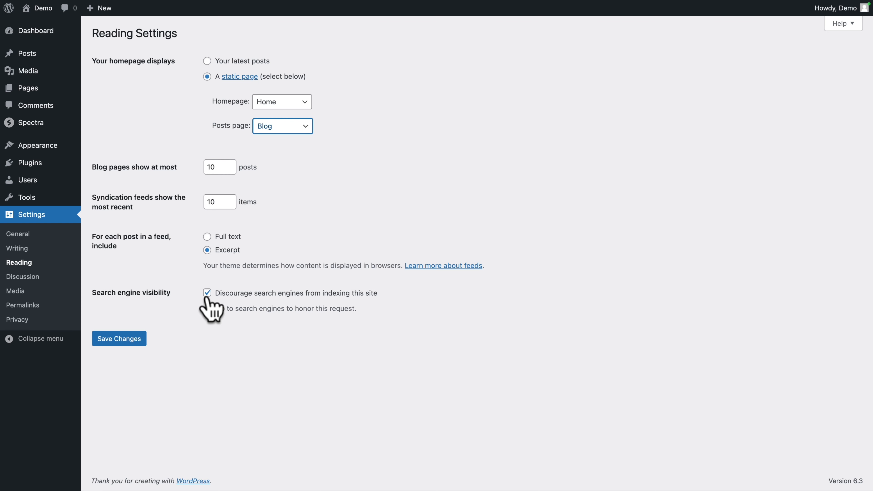
click(130, 344)
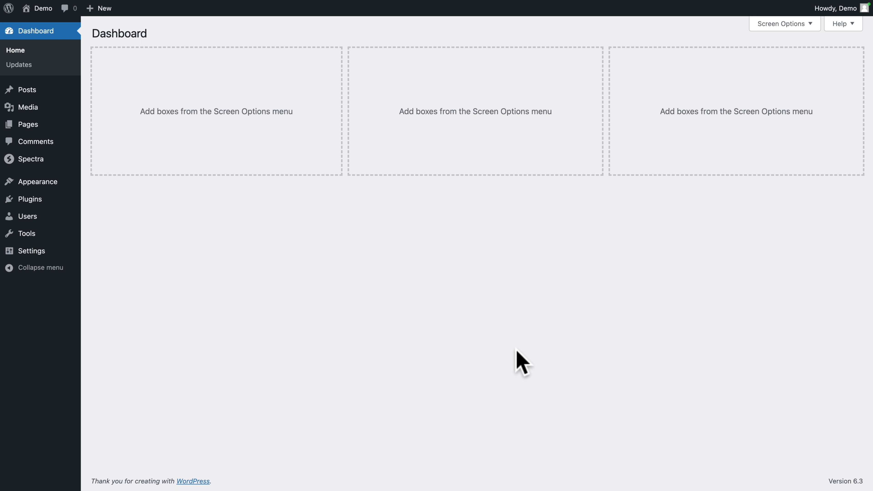
Step: Open the theme styles in the site editor and set the site-wide text font to Poppins
mouse_move(38, 182)
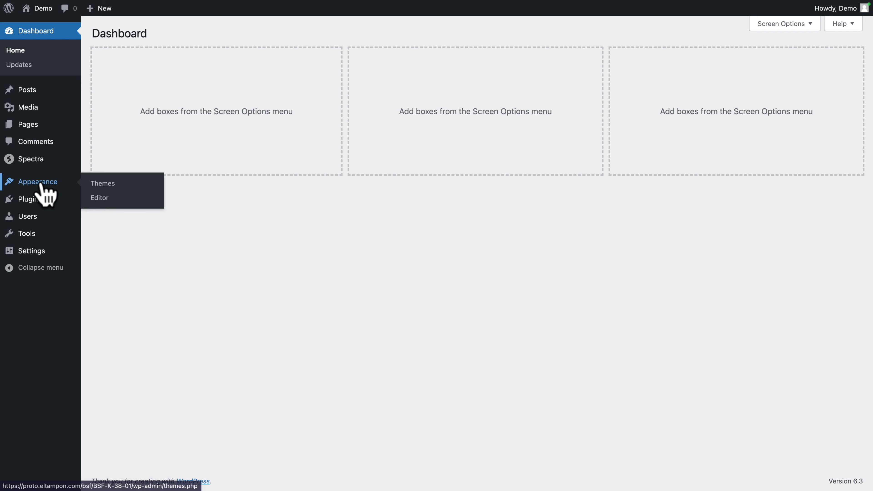
click(131, 211)
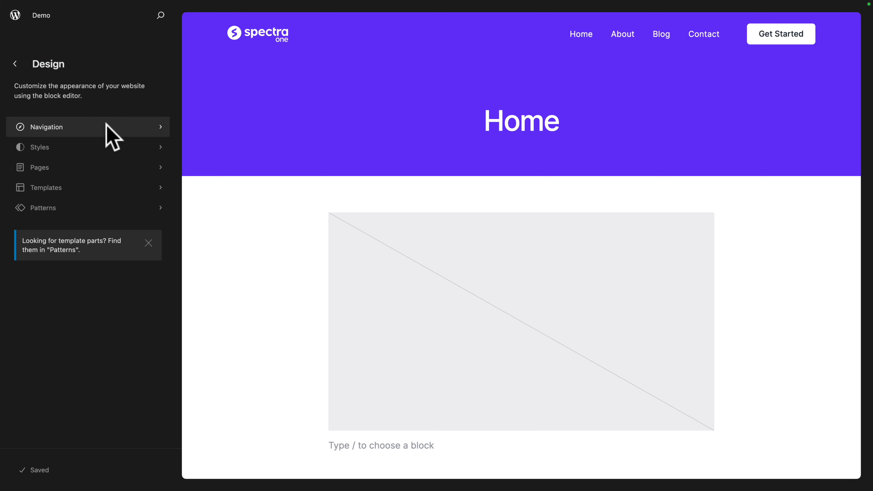
click(72, 159)
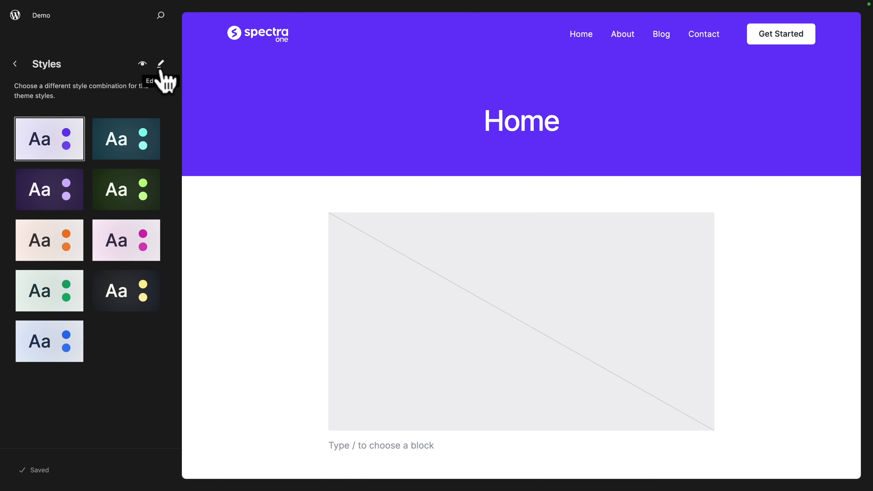
click(162, 63)
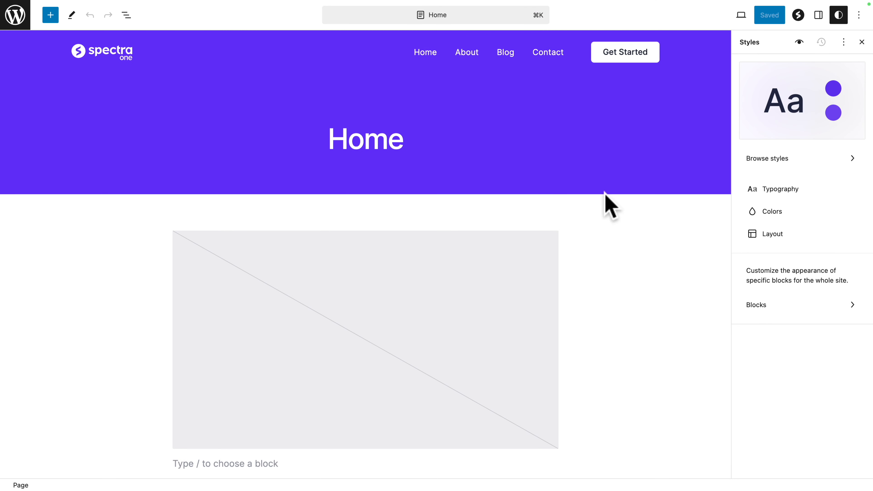
click(801, 193)
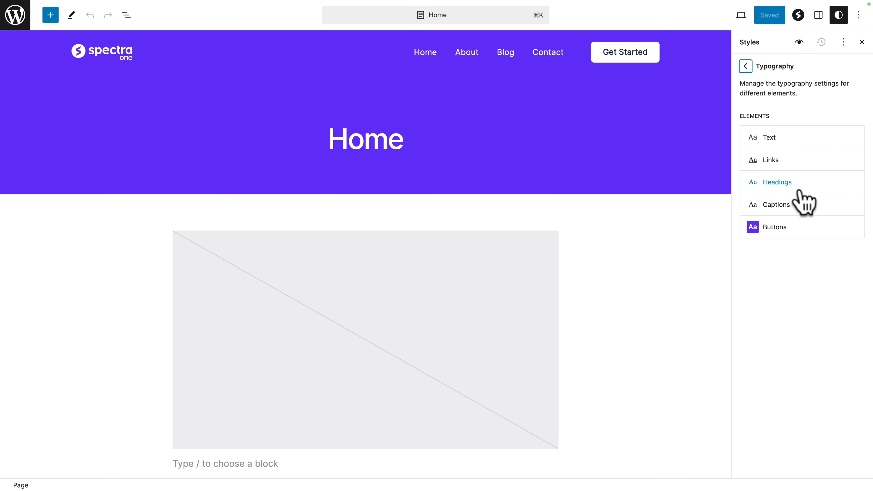
click(776, 141)
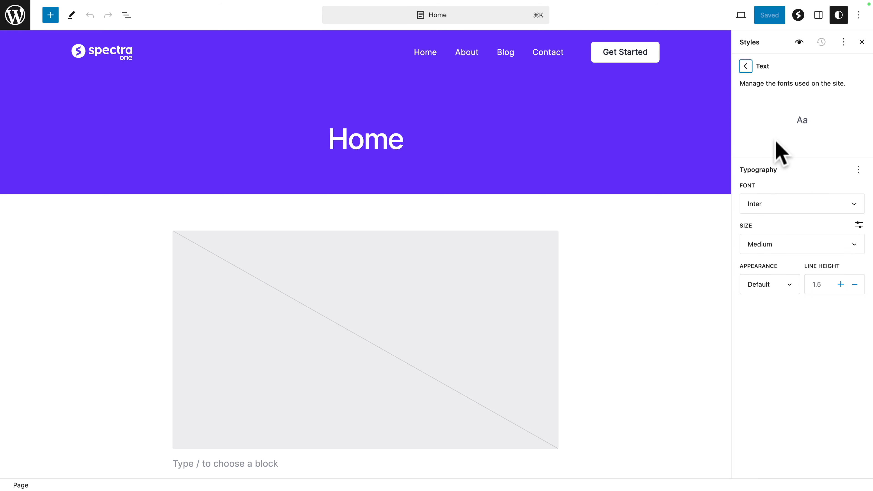
click(758, 205)
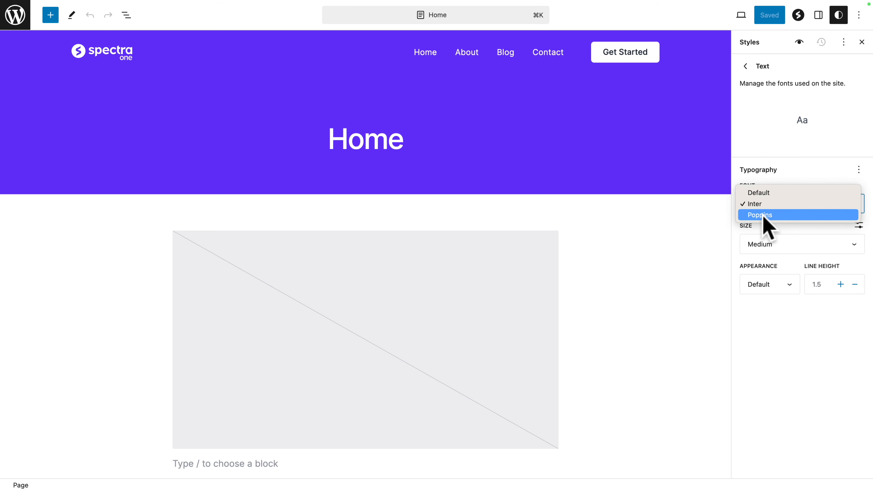
click(762, 216)
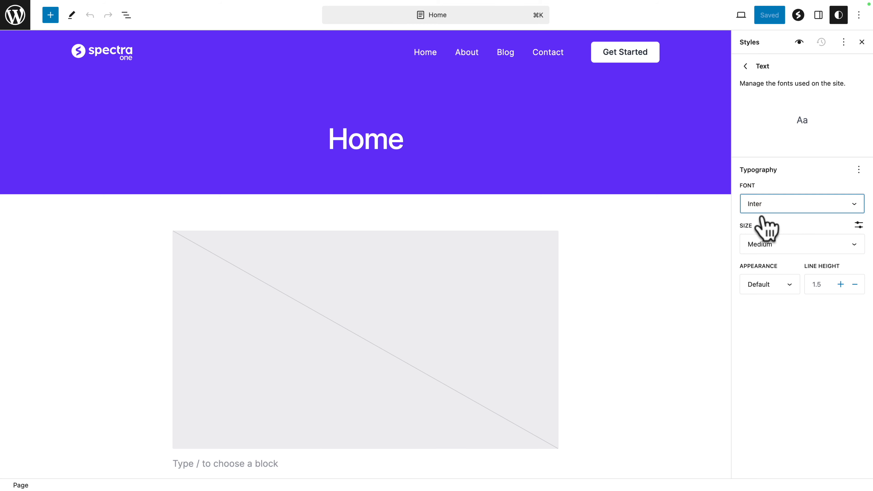
click(746, 66)
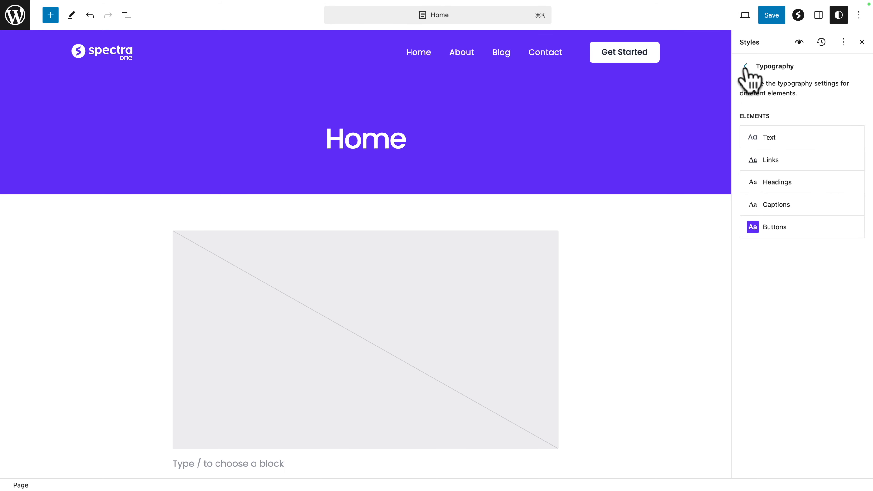
click(746, 68)
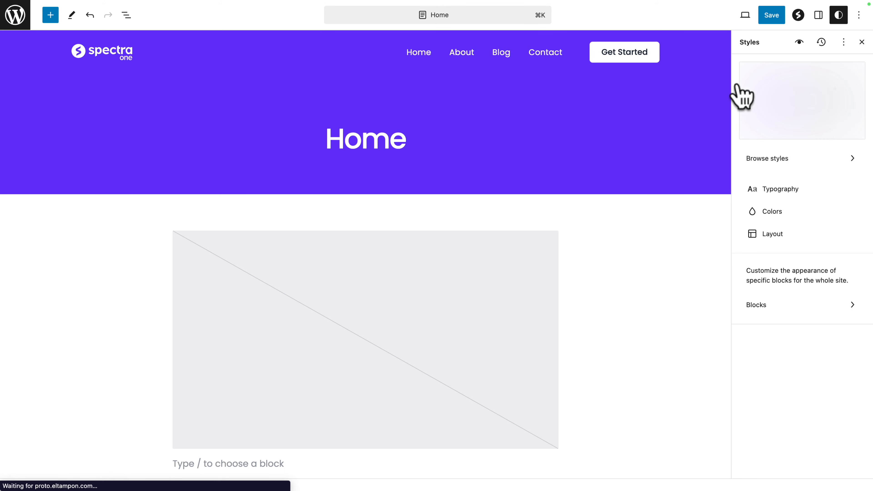
Step: In the theme's solid color palette, change the first theme color to hex FFB100 and return to the main styles list
click(773, 212)
click(753, 137)
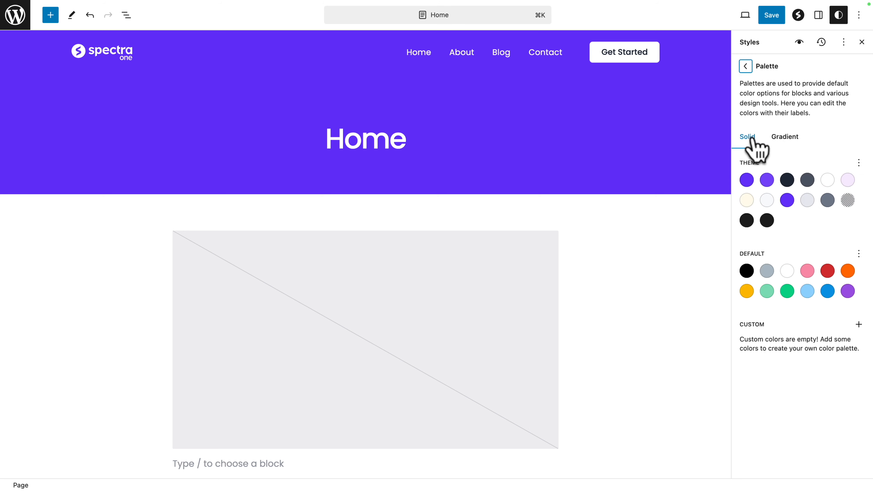
click(746, 180)
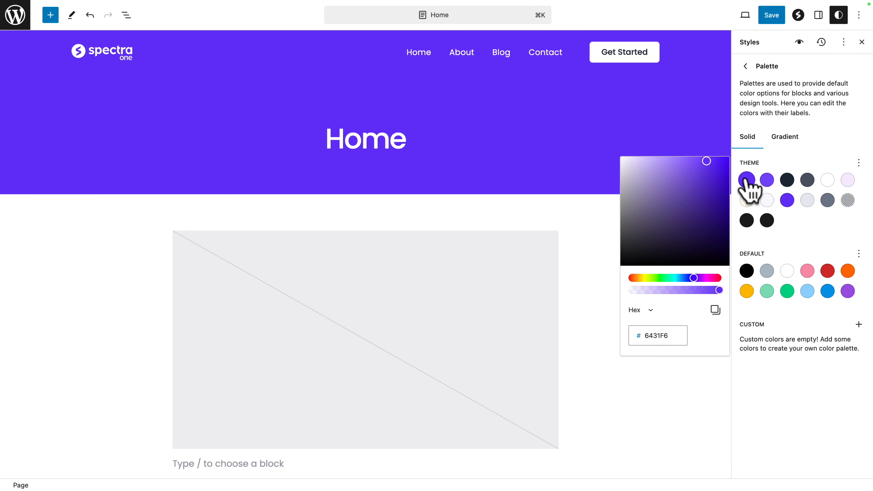
double_click(650, 339)
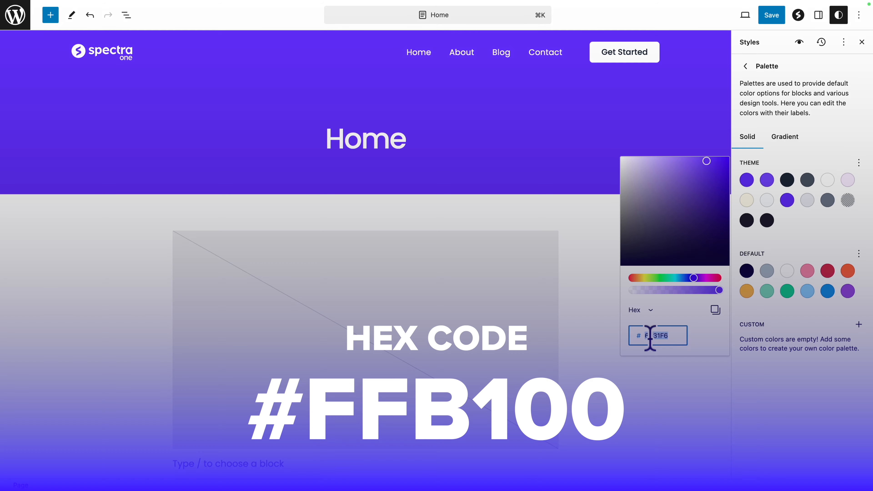
text(FFB100)
click(763, 162)
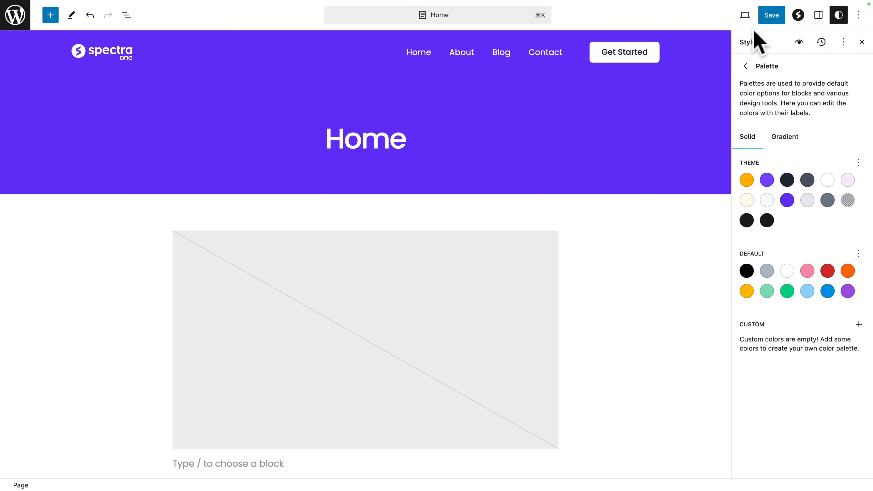
click(744, 68)
click(746, 66)
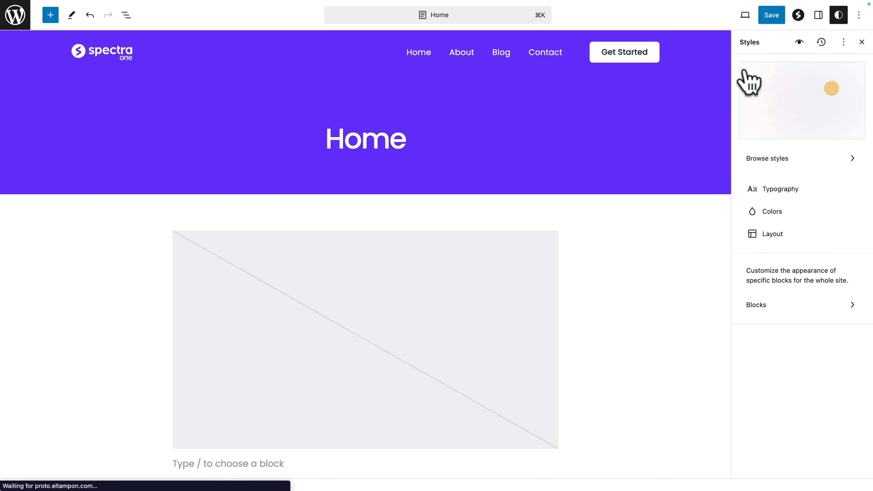
Step: View the site-wide layout dimensions and save the global style changes
click(781, 233)
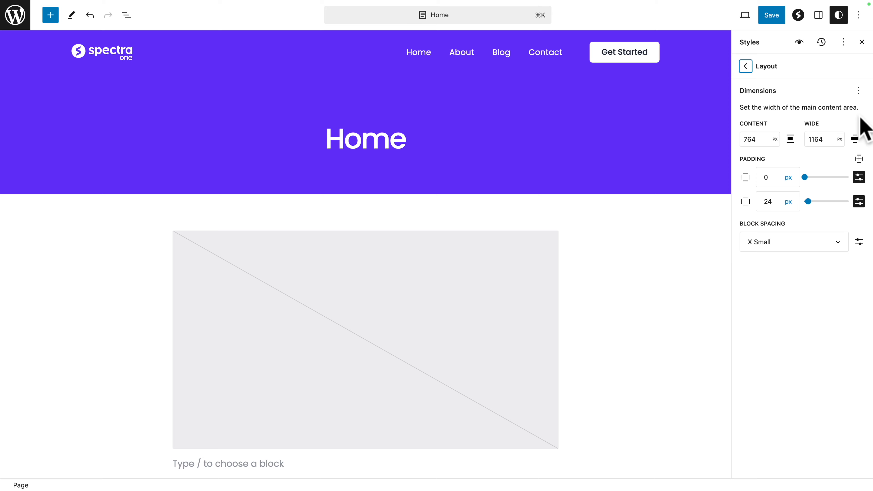
click(771, 16)
click(768, 15)
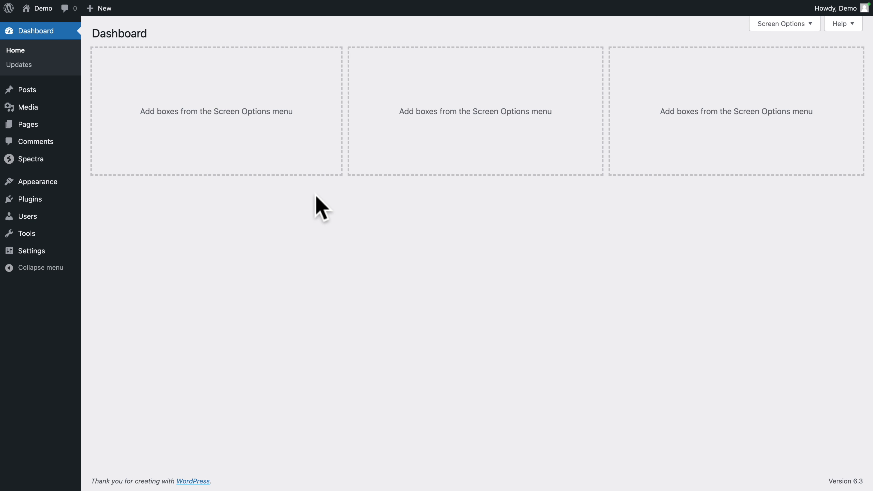
Step: Open the Home page for editing from the site's page list and insert a Spectra Image block
click(30, 125)
click(129, 111)
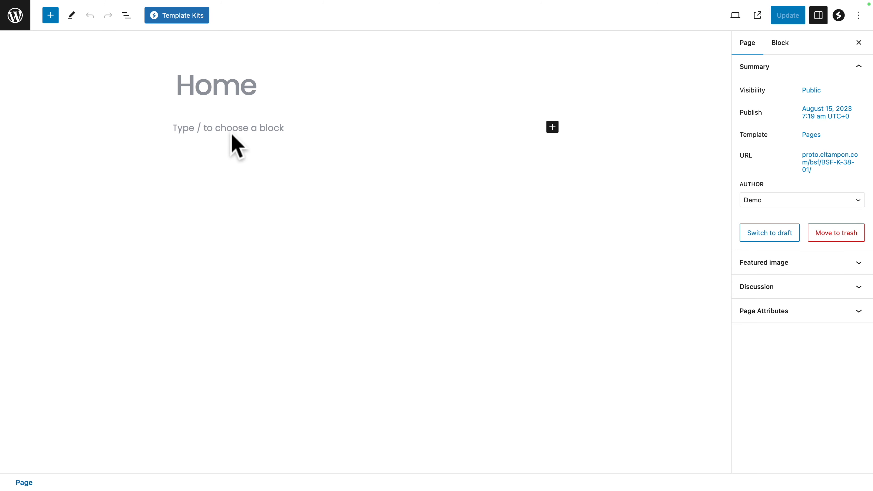
click(50, 16)
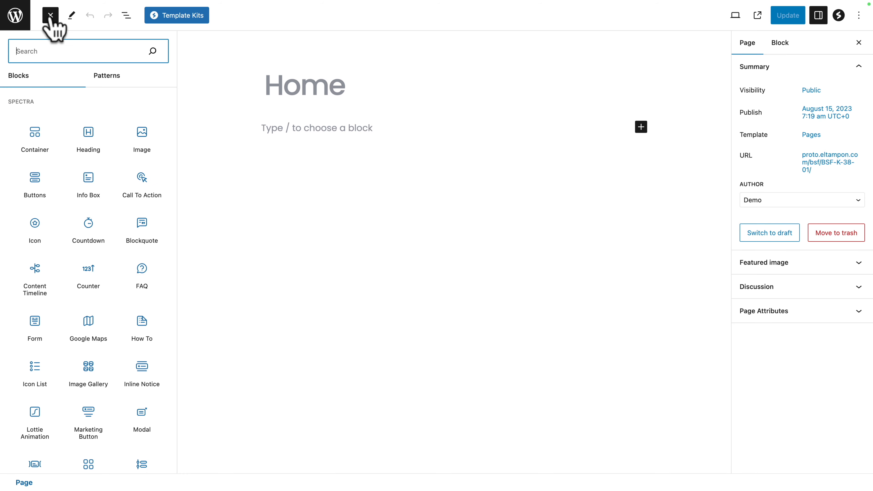
click(138, 135)
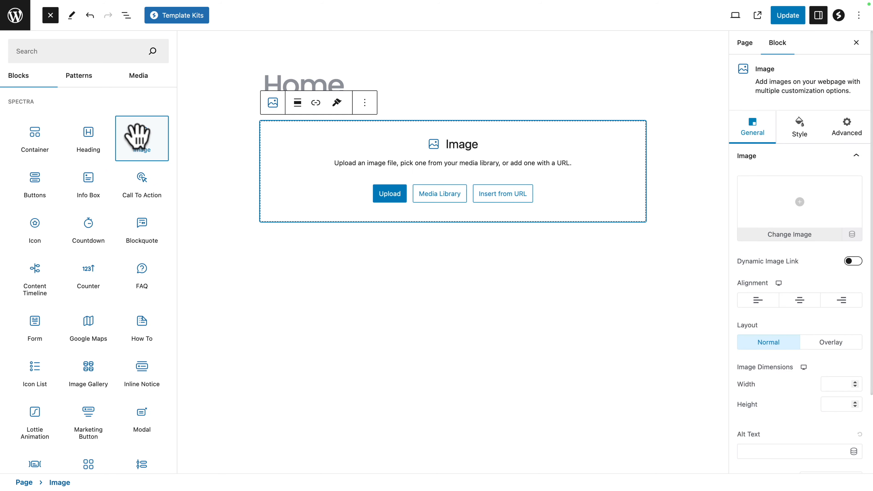
Step: Upload all the hero, logo and site-icon WebP files from the images folder to the media library
click(432, 199)
click(375, 257)
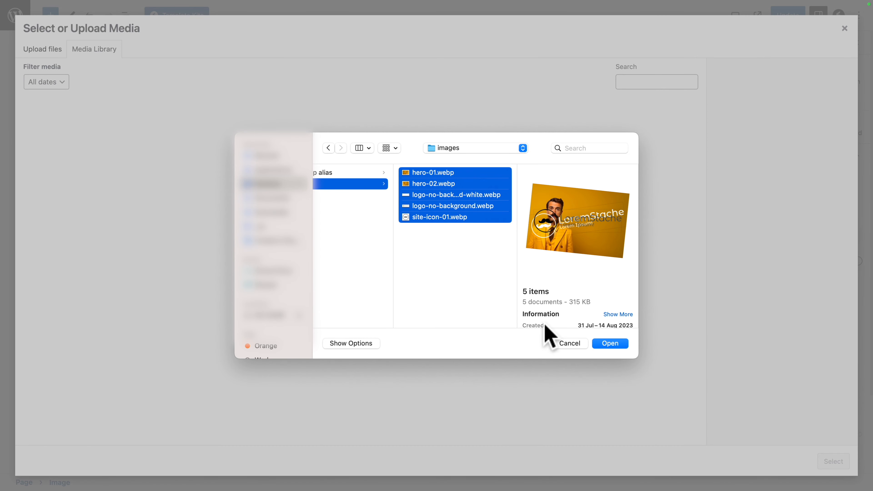
click(615, 344)
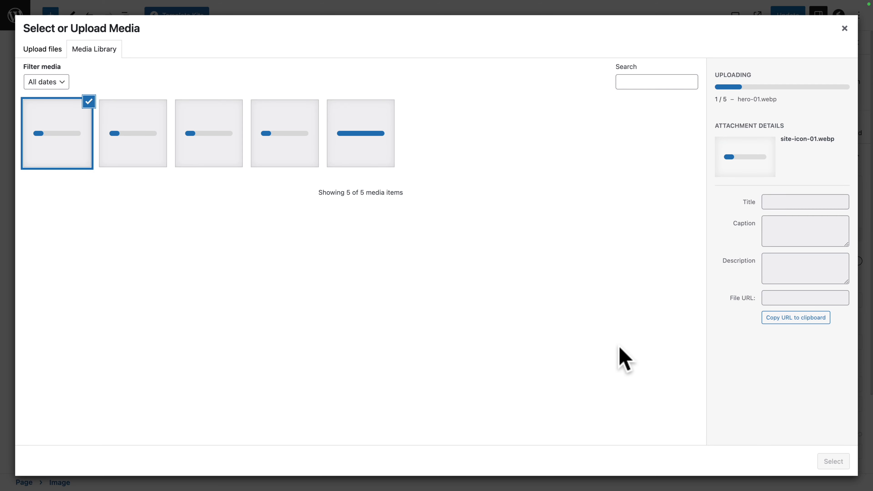
Step: Choose hero-01.webp from the media library as the picture for the Home page's Image block
click(380, 156)
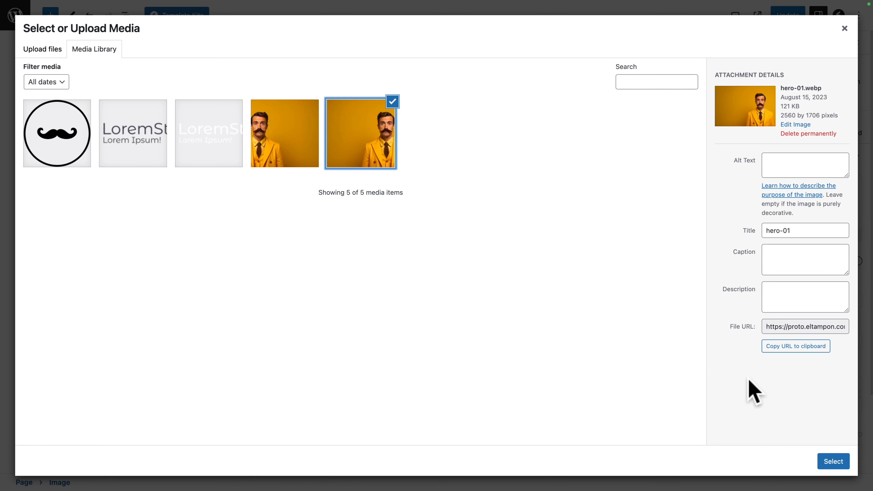
click(833, 462)
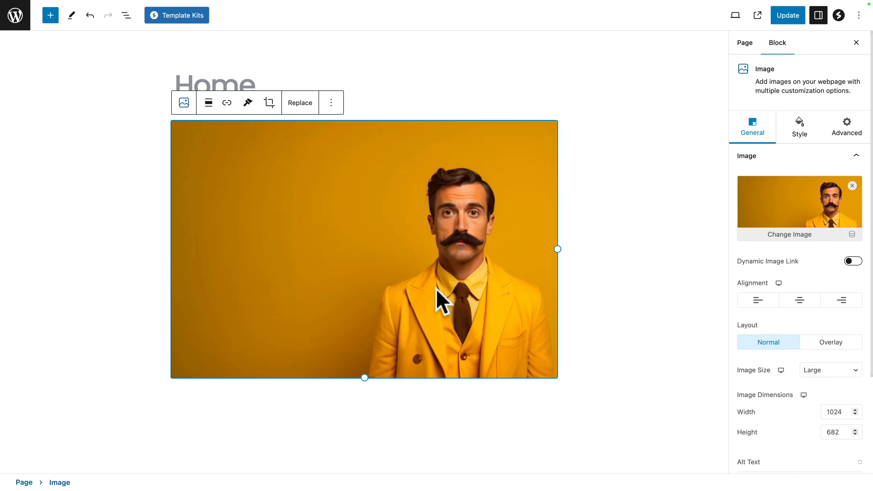
scroll(343, 423, down, 2)
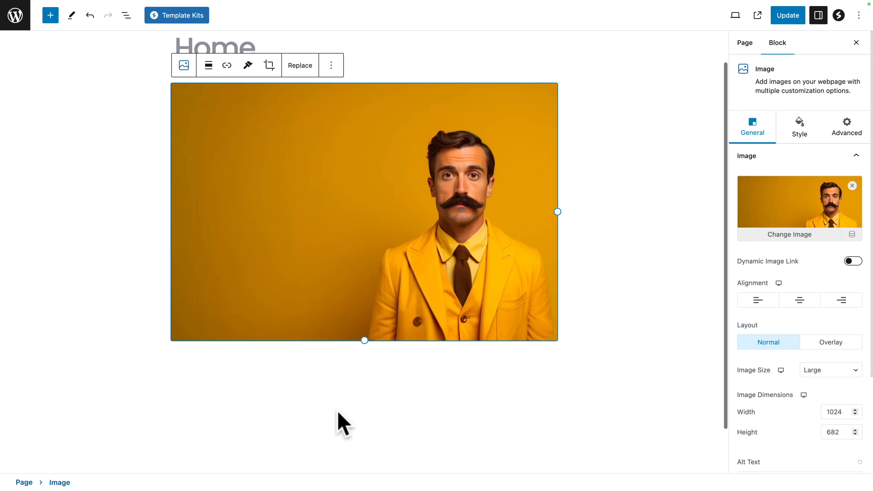
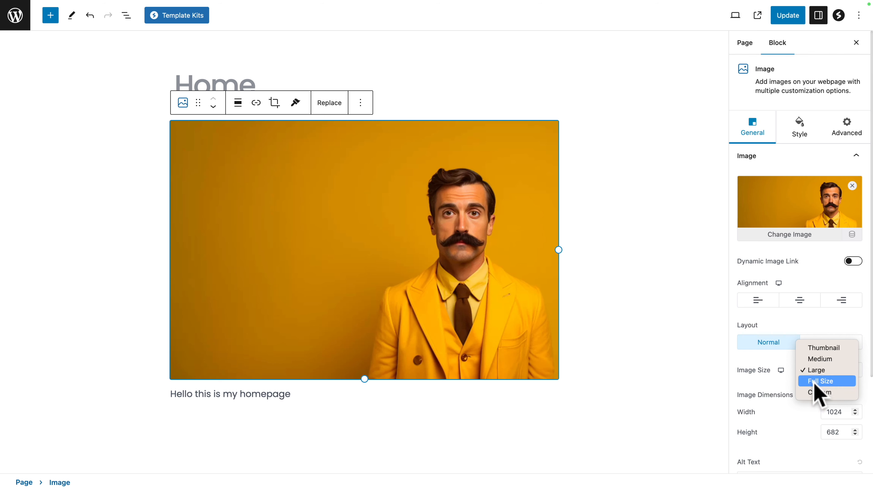
Step: Update the Home page, and set both the content and wide widths to 80 VW in the site-wide layout dimensions
click(790, 17)
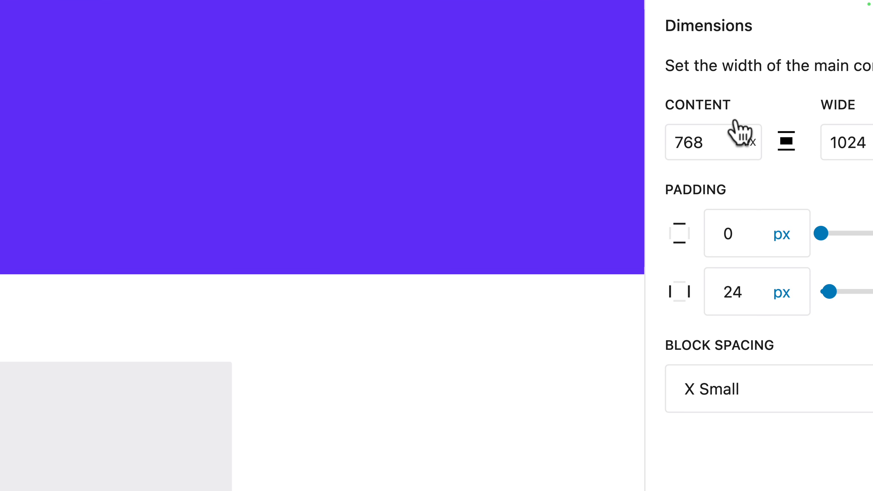
click(774, 140)
click(750, 173)
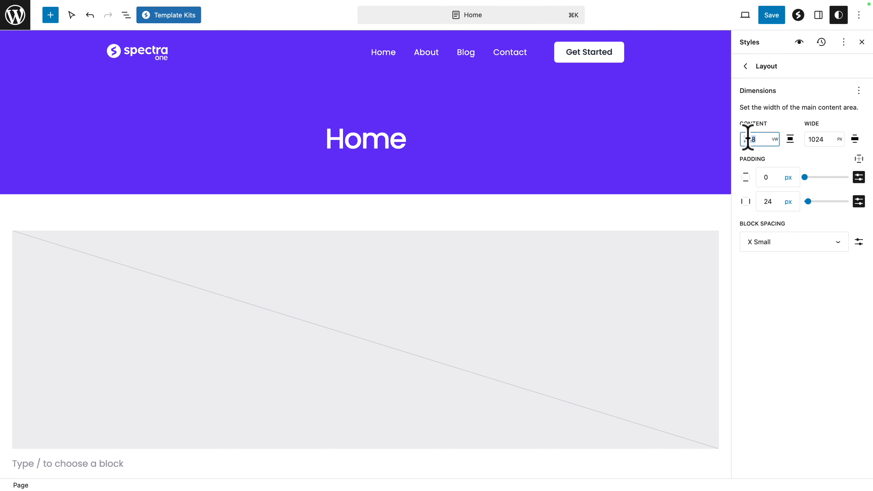
text(80)
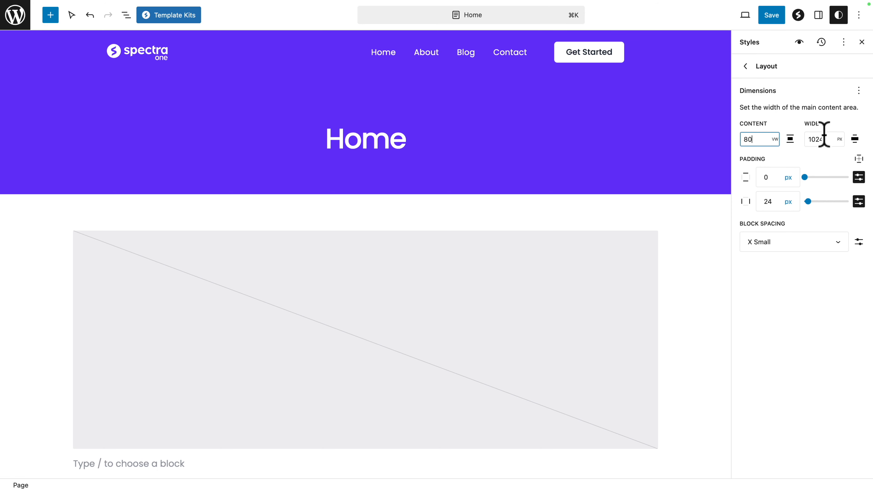
click(840, 142)
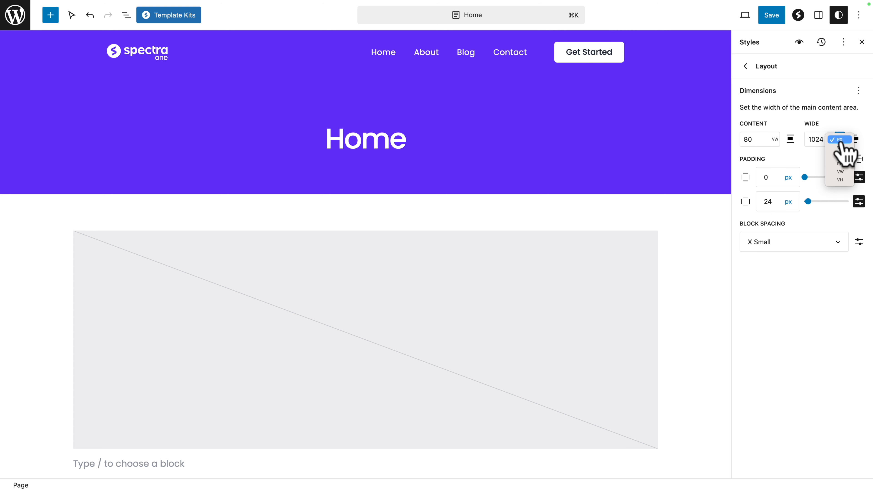
click(840, 172)
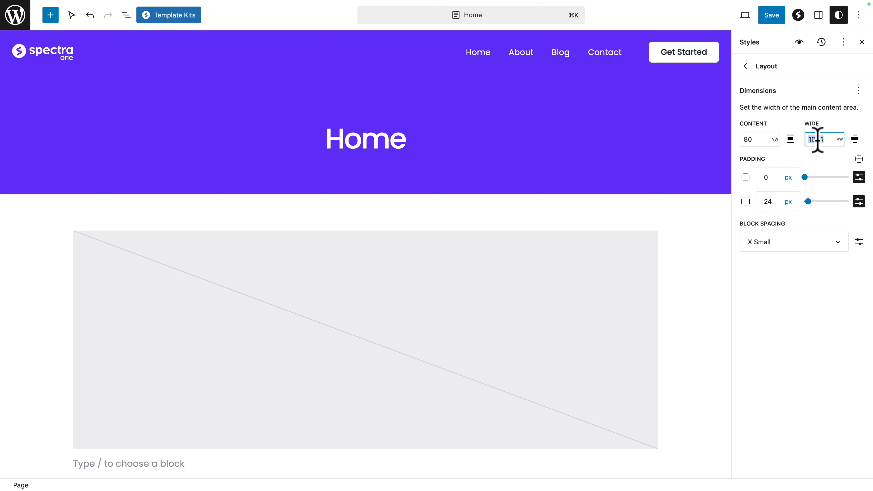
text(80)
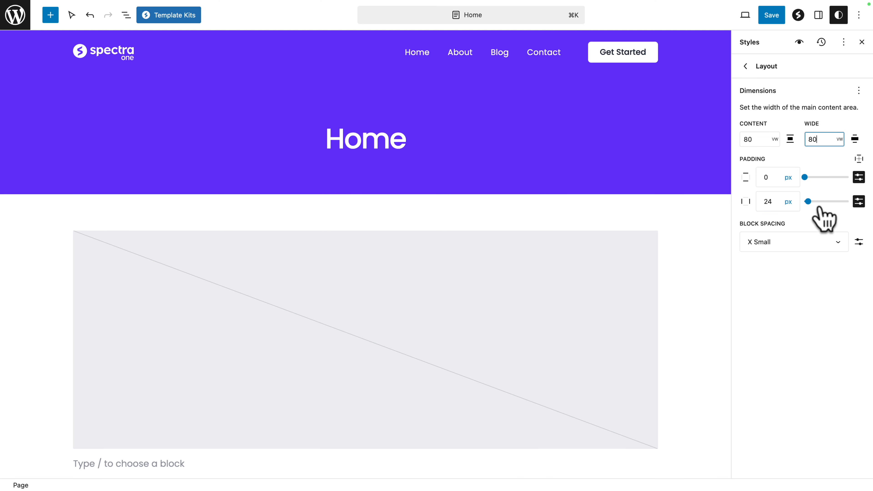
Step: Set the site-wide horizontal padding to 0 px and block spacing to 0, and save the custom styles
double_click(768, 201)
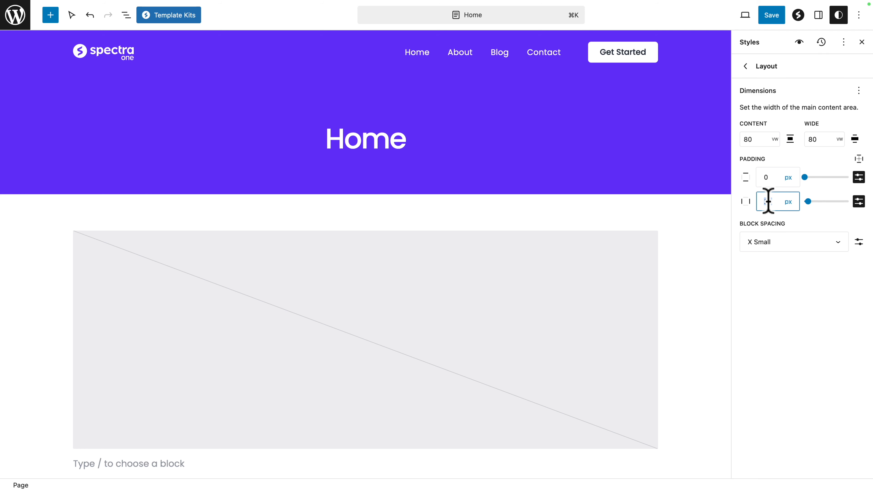
click(753, 242)
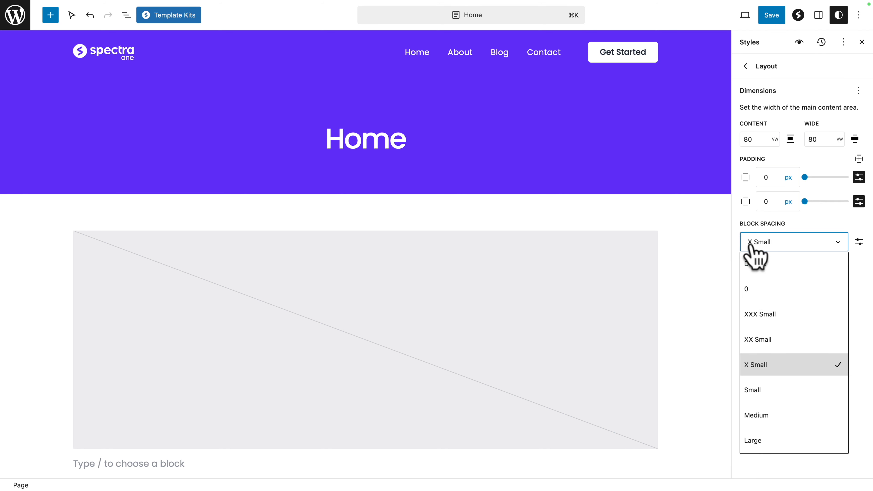
click(803, 282)
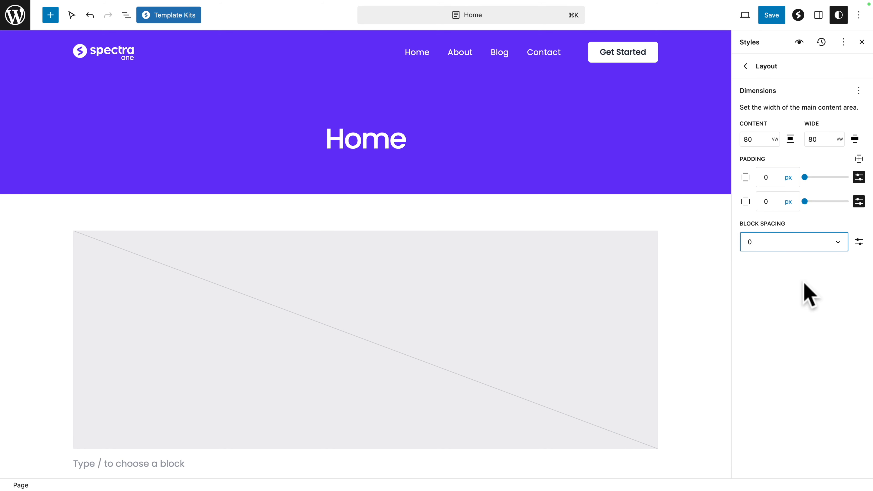
click(772, 17)
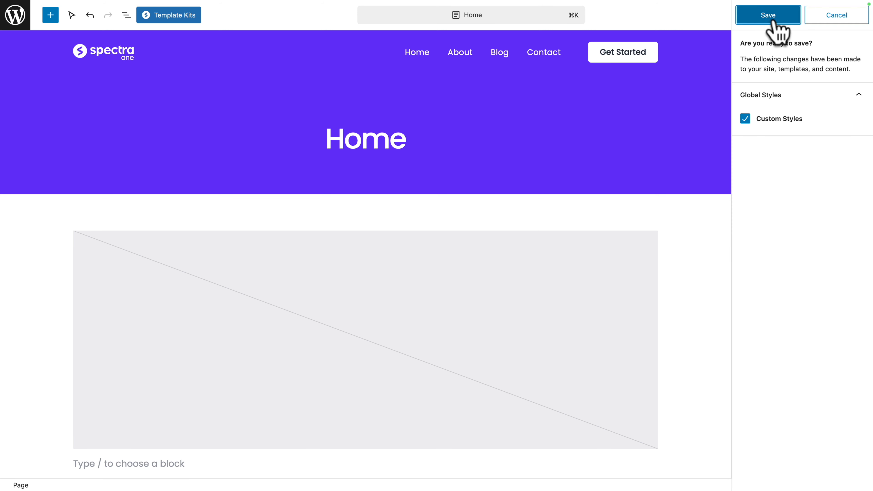
click(775, 21)
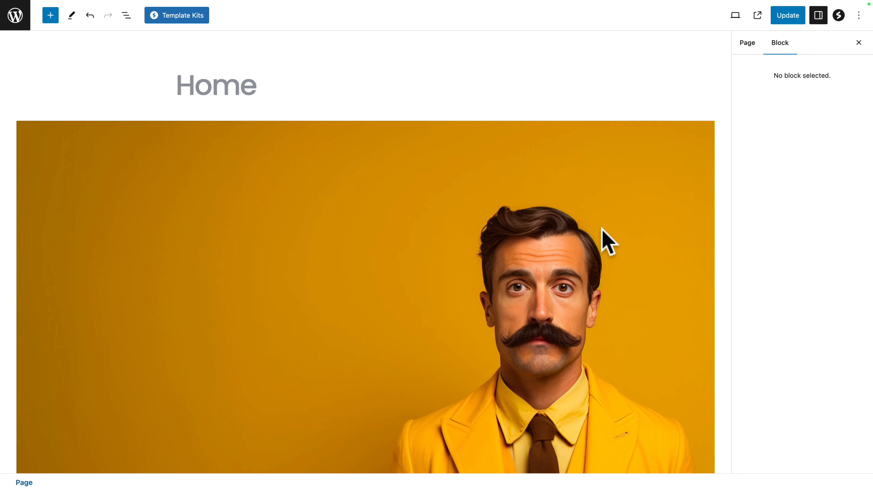
scroll(605, 241, down, 8)
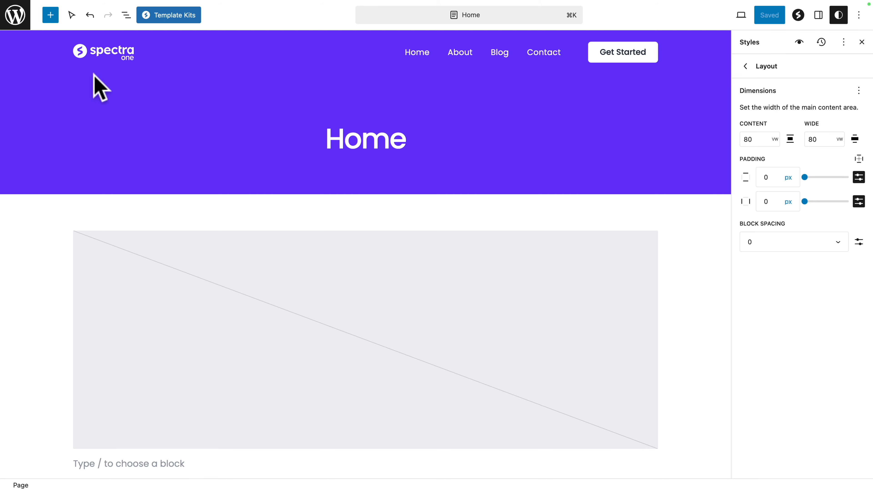
Step: Paste the #sticky_container rule and the uag-hide-desktop padding media query into the site's Additional CSS and save the styles
click(15, 18)
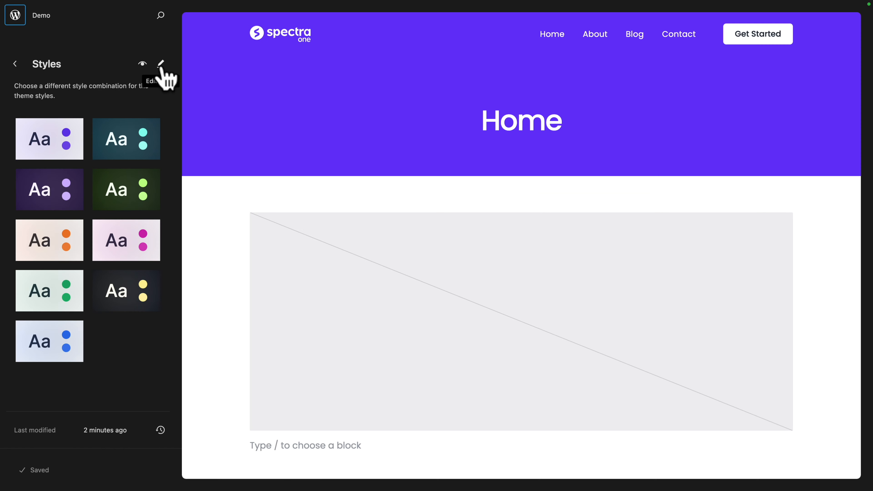
click(160, 65)
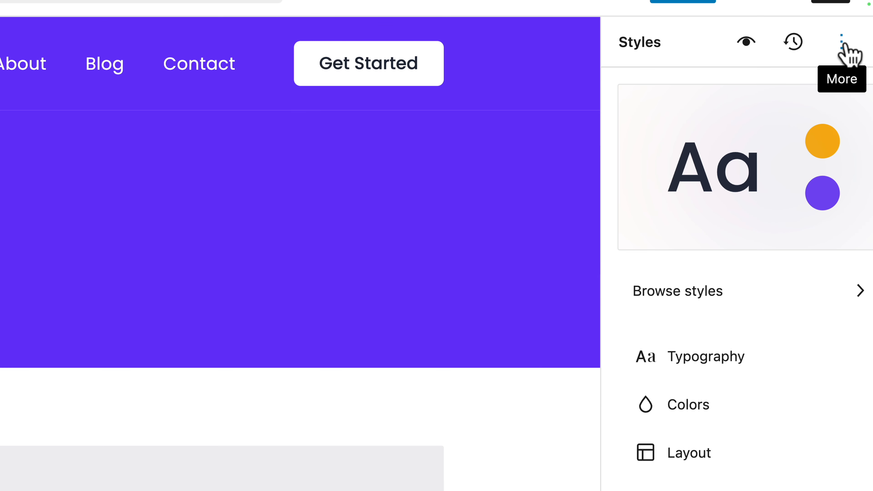
click(842, 44)
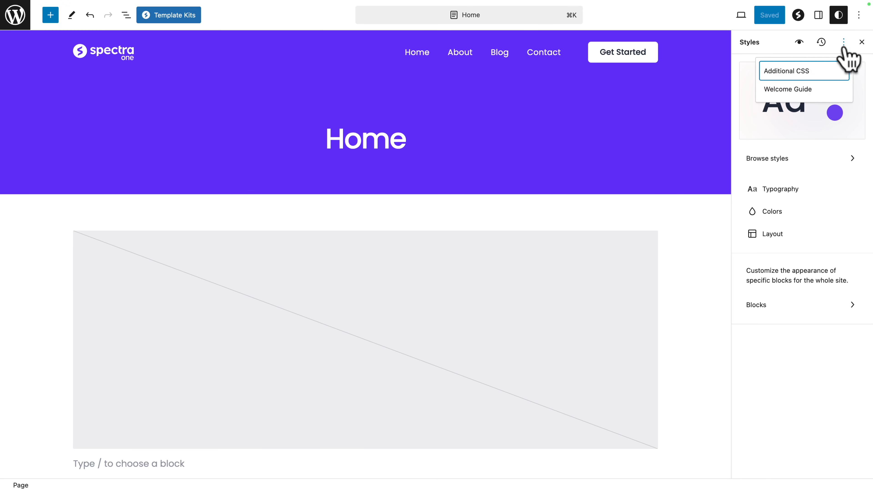
click(762, 106)
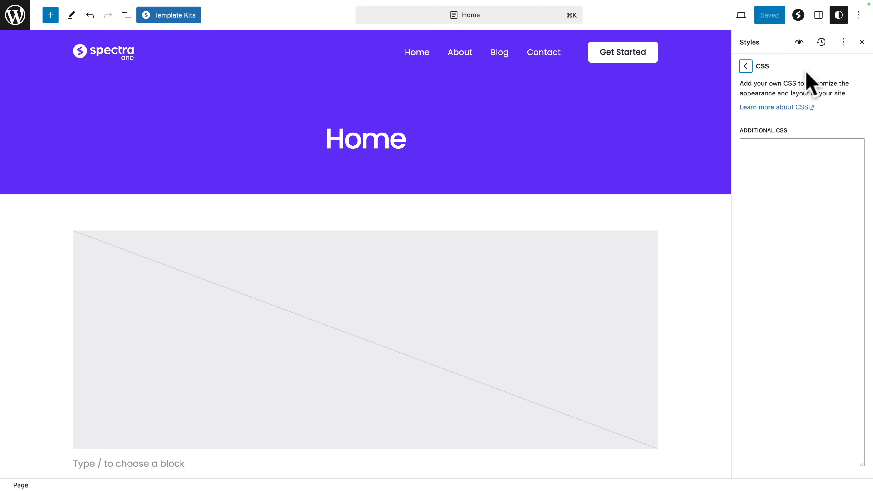
click(806, 151)
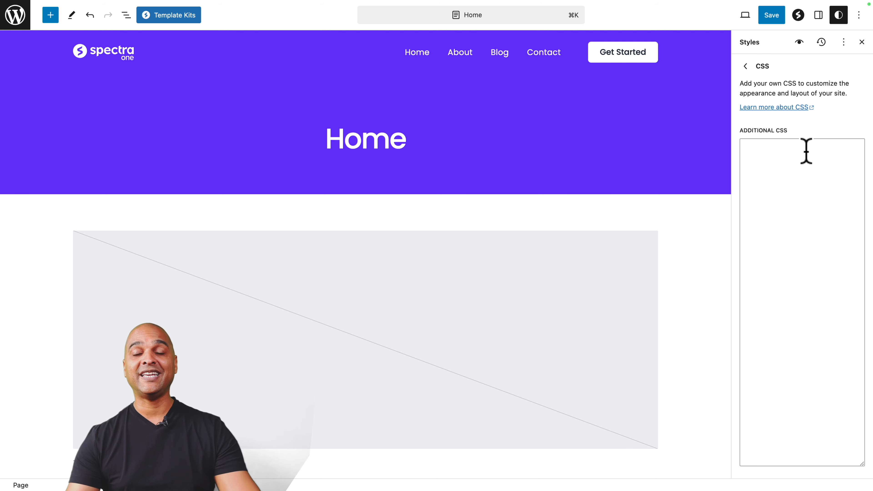
click(792, 177)
text(#sticky_container {   position: -webkit-sticky; /* Safari */   position: sticky;   top: 0;   z-index:10!important; }    @media only screen and (max-width: 976px),@media only screen and (max-width: 767px) {         .wp-block-uagb-container.uag-hide-desktop          {                                 padding:0!important;         } })
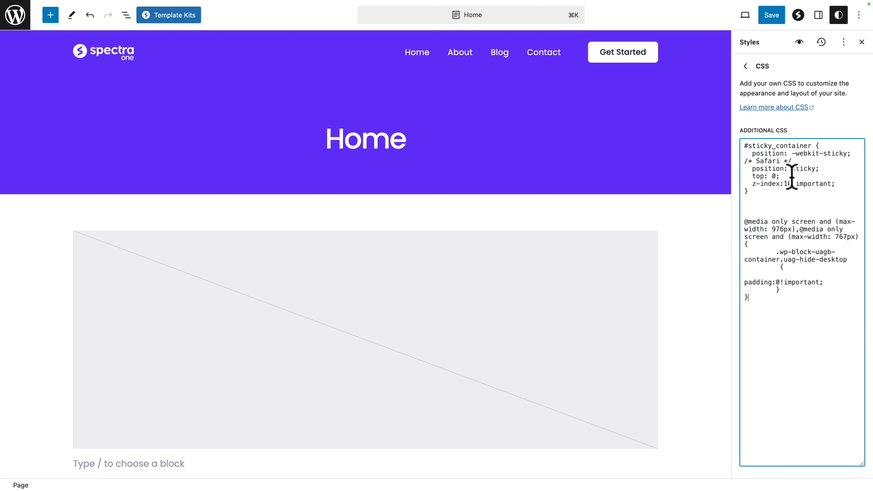
click(771, 18)
click(770, 17)
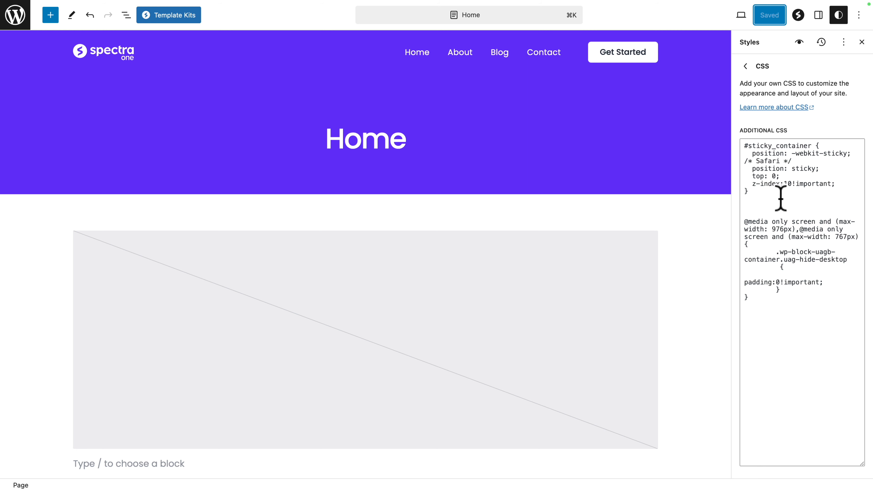
drag(772, 194, 737, 140)
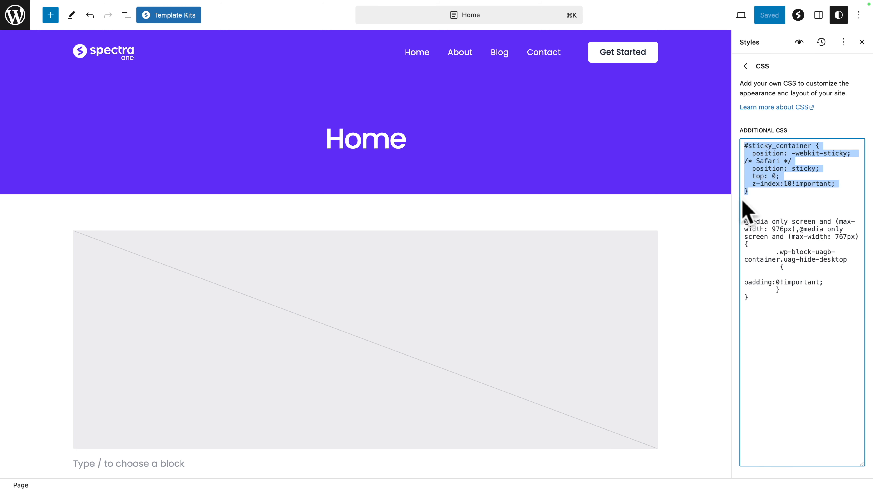
drag(745, 220, 854, 317)
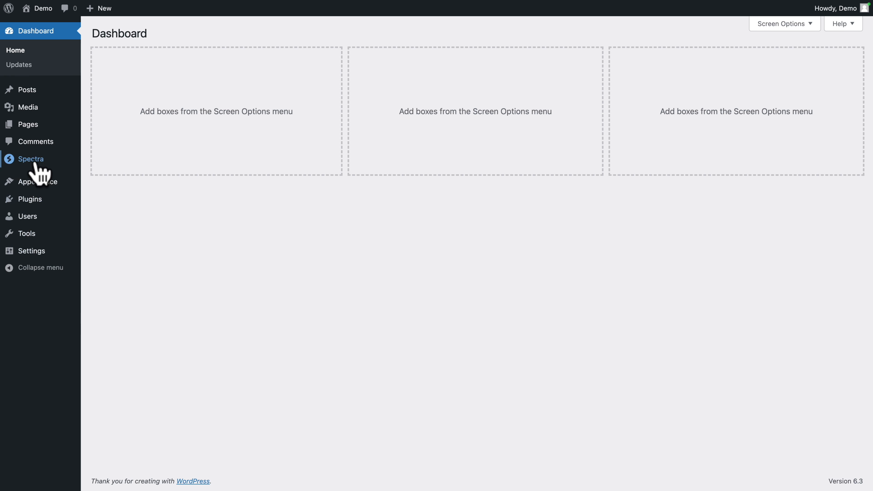
Step: Create a Spectra popup titled FS MENU in the Popup Builder, using the Popup type
mouse_move(30, 161)
click(111, 206)
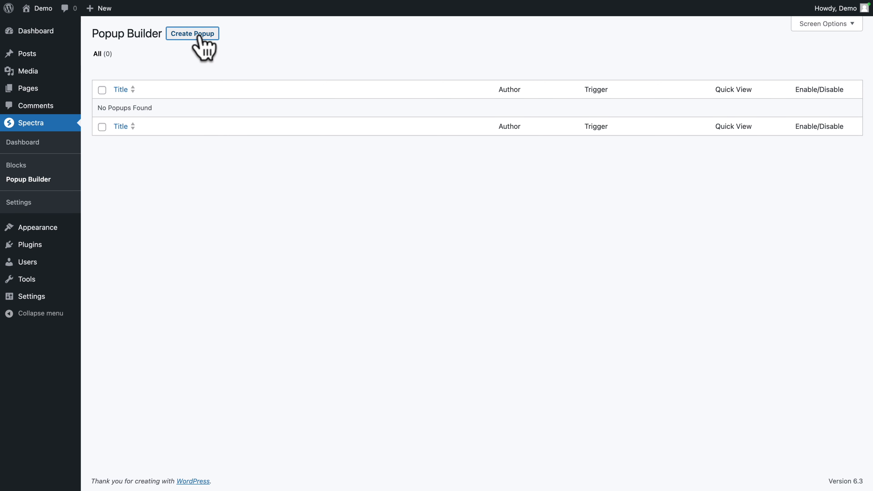
click(194, 34)
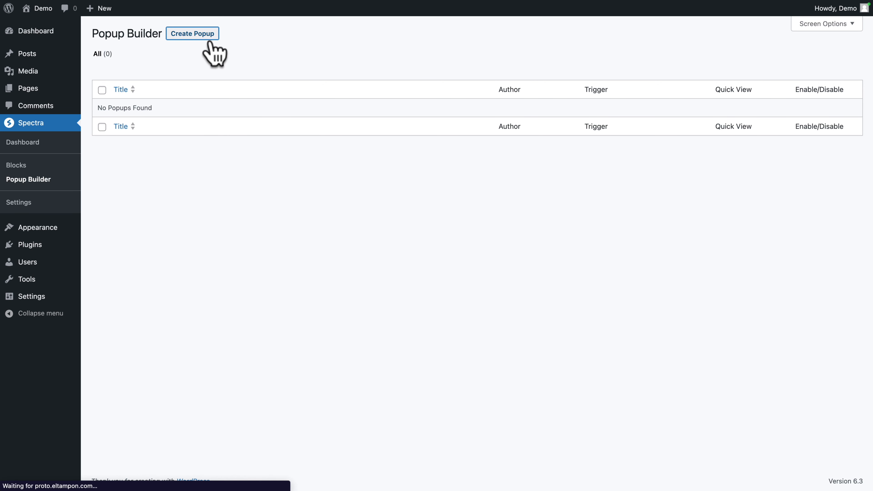
text(FS MENU)
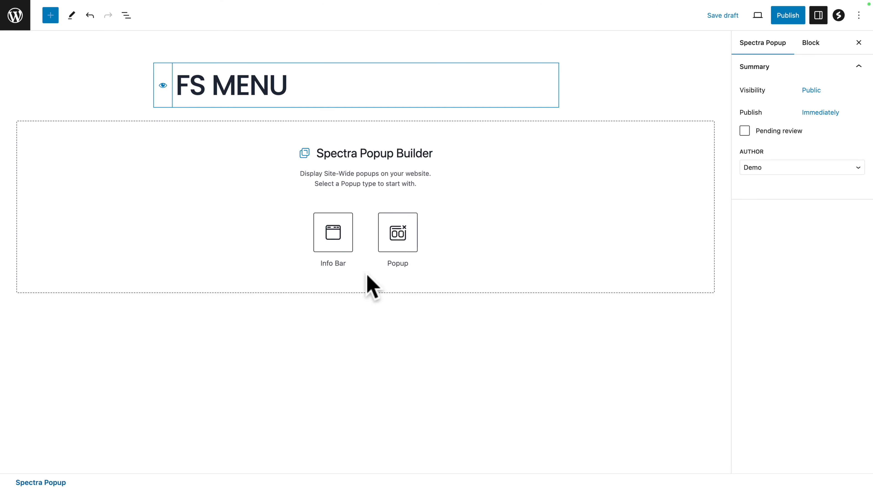
click(398, 232)
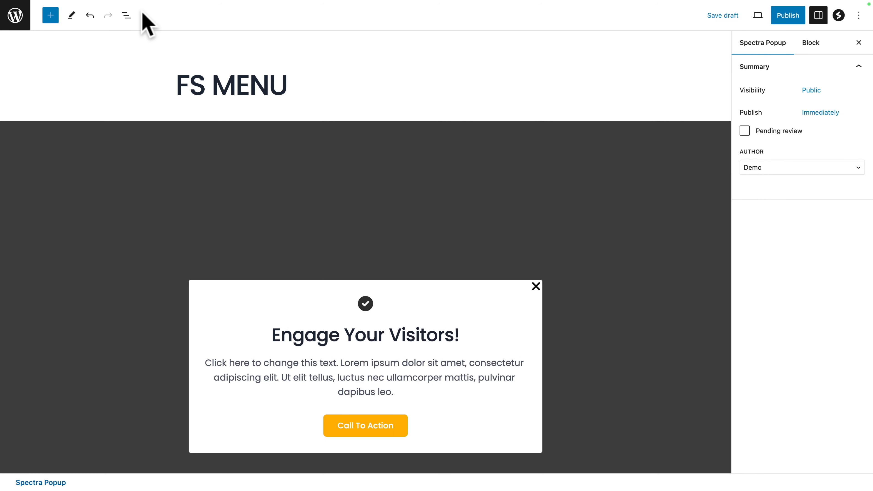
Step: Set the Popup Builder block's width to 100 VW and maximum height to 100 VH, and turn off its overlay
click(126, 16)
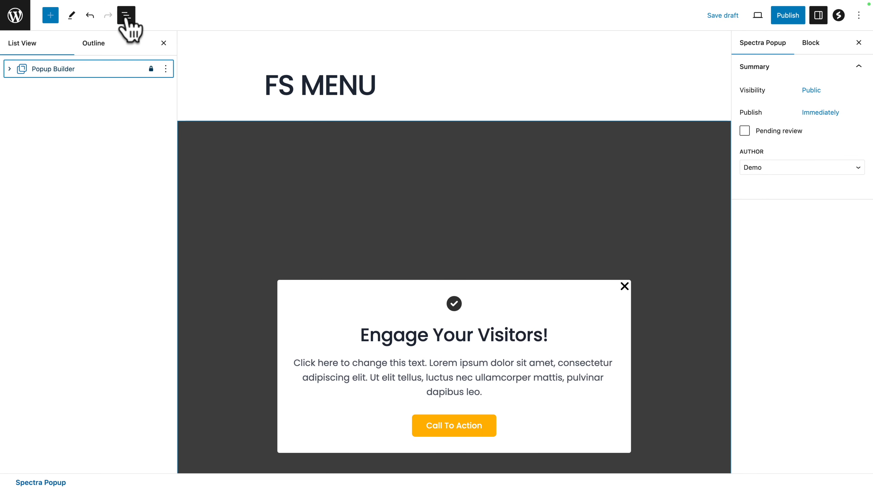
click(37, 69)
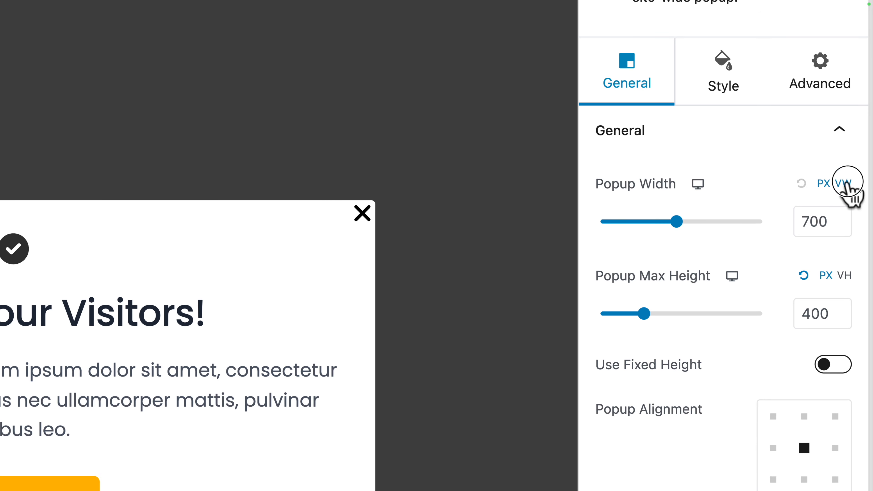
click(859, 182)
drag(802, 221, 866, 217)
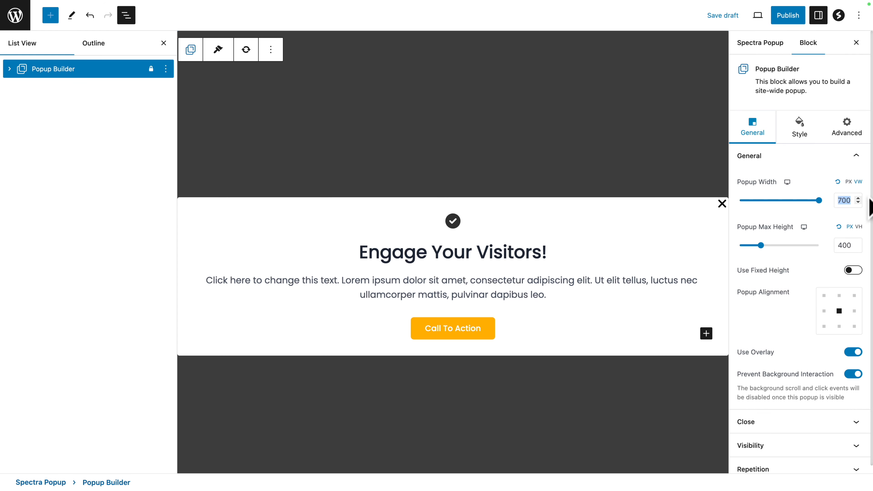
text(100)
click(858, 227)
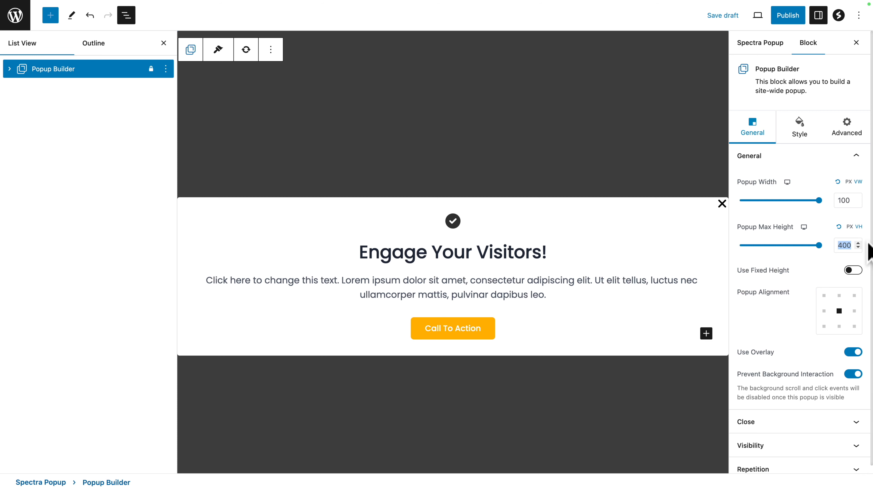
text(100)
click(853, 352)
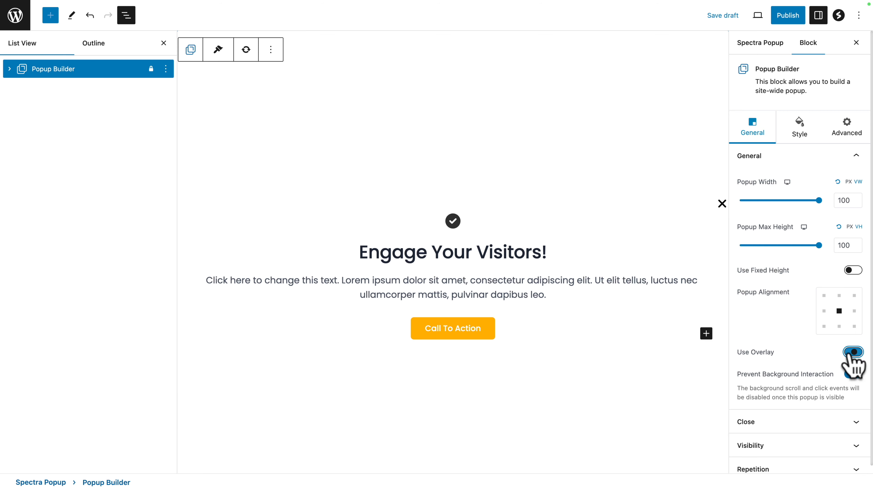
Step: Set the popup's visibility trigger type to Element and select the trigger class name
click(751, 446)
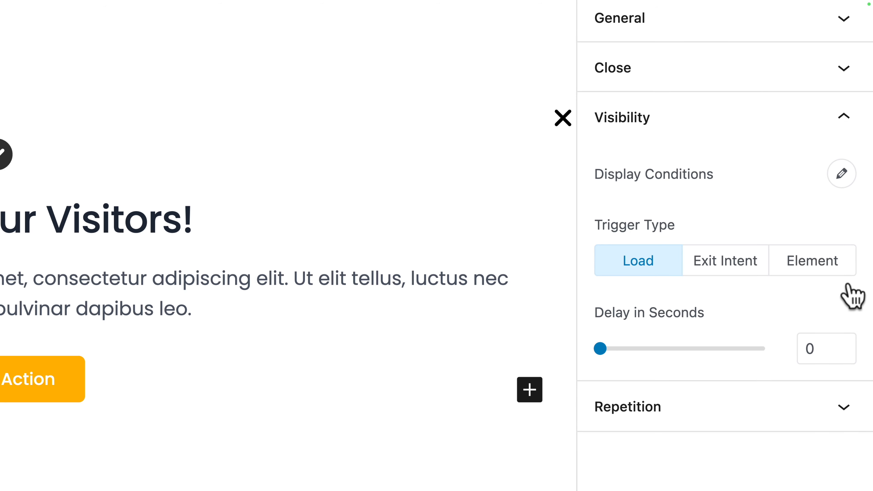
click(842, 271)
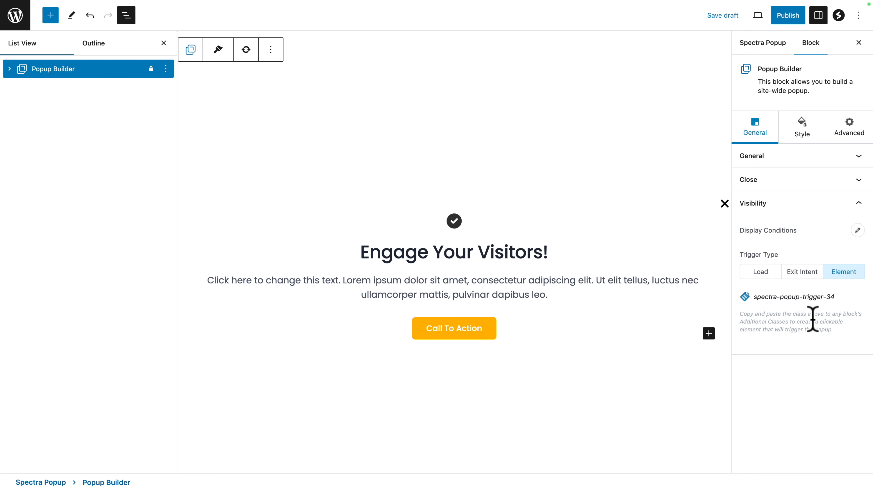
drag(836, 297, 753, 299)
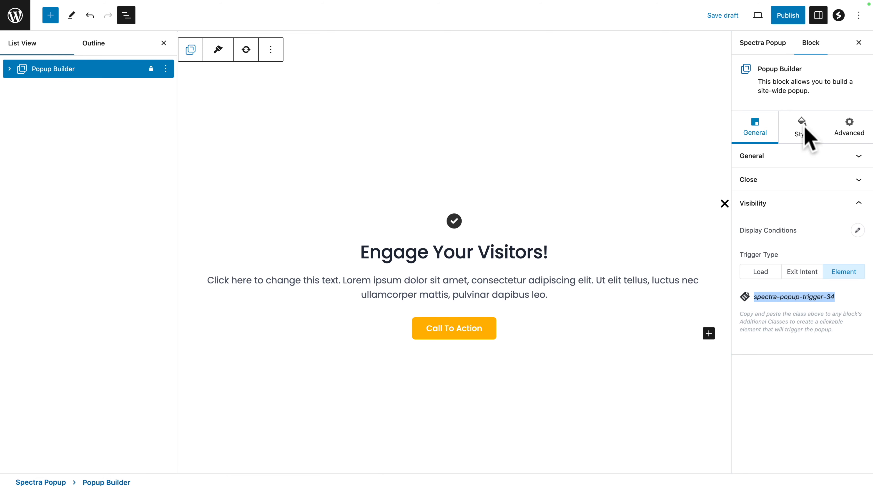
Step: Give the popup an orange (#FFB100) background colour and set its border radius to 0 px on all sides
click(805, 134)
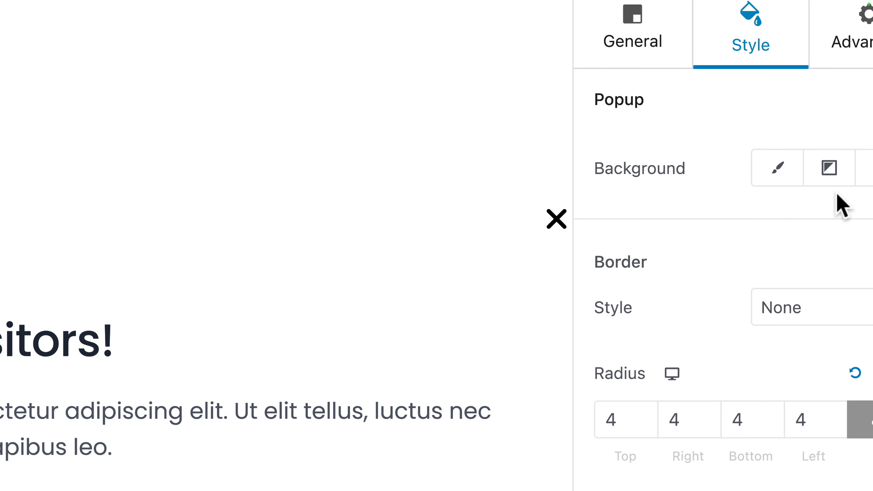
click(779, 169)
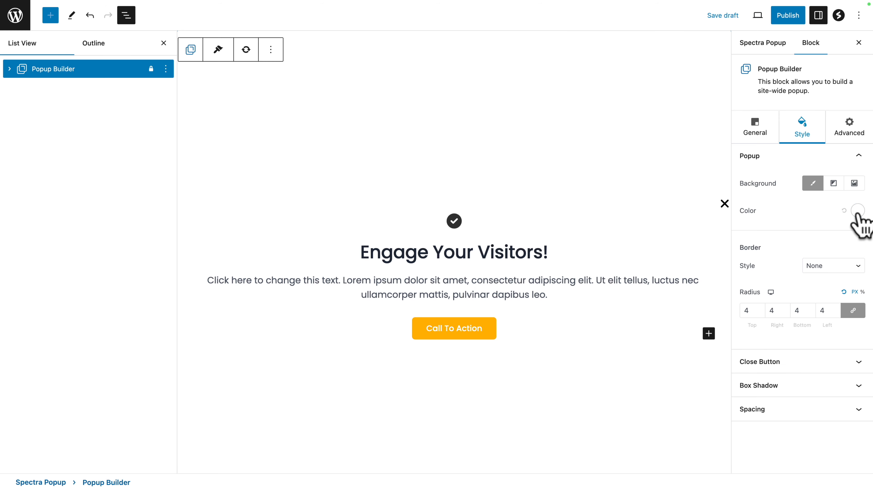
click(858, 212)
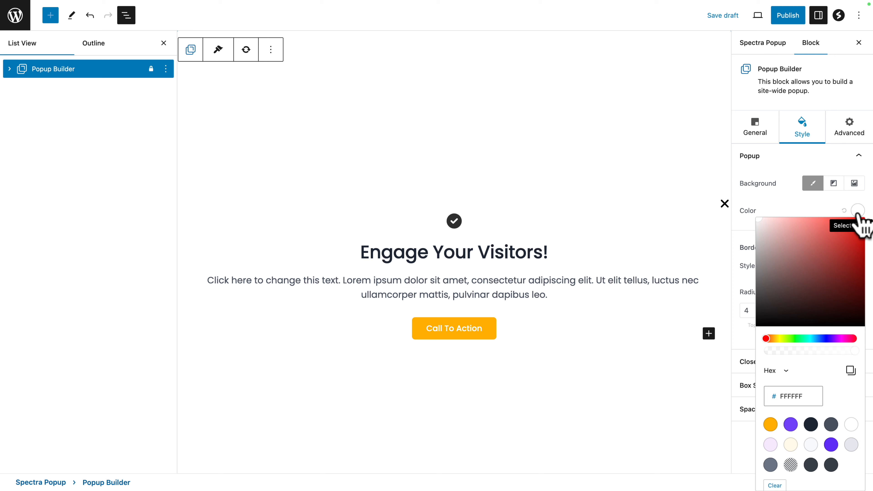
click(770, 424)
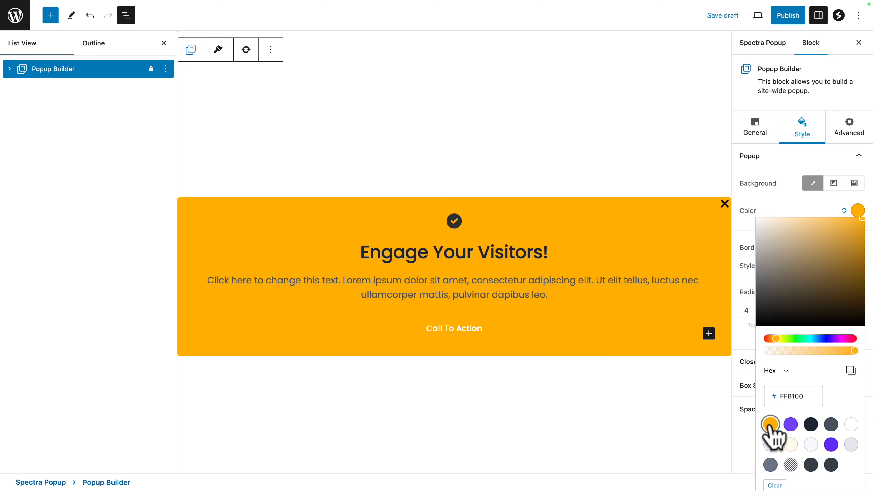
click(789, 207)
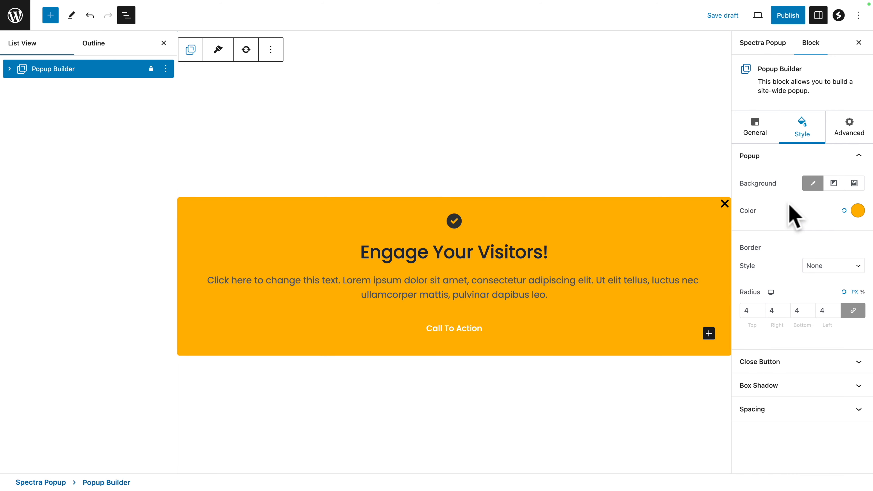
double_click(744, 309)
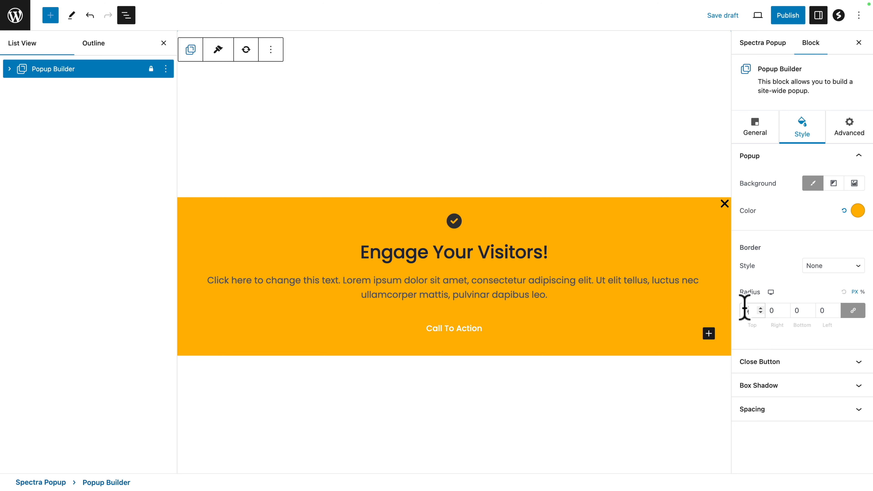
Step: Set the popup's padding and margin to 0 px and the close button padding to 30 px top and right, 0 bottom and left
click(761, 411)
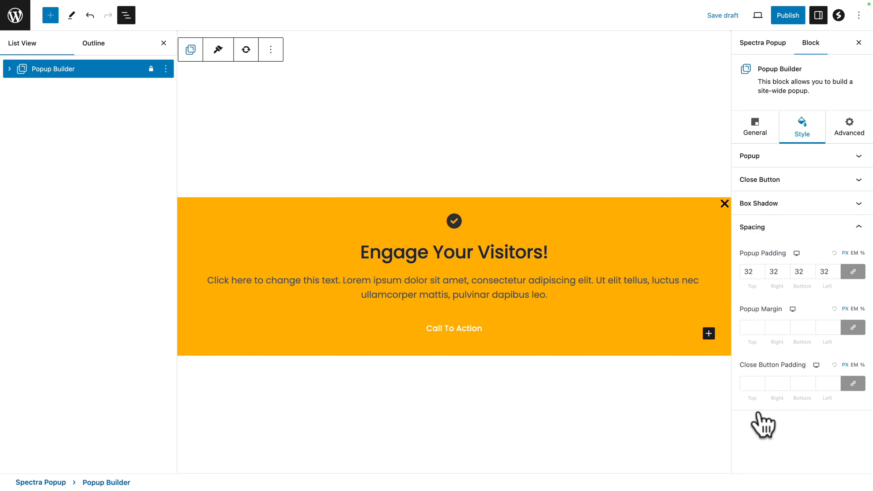
click(745, 272)
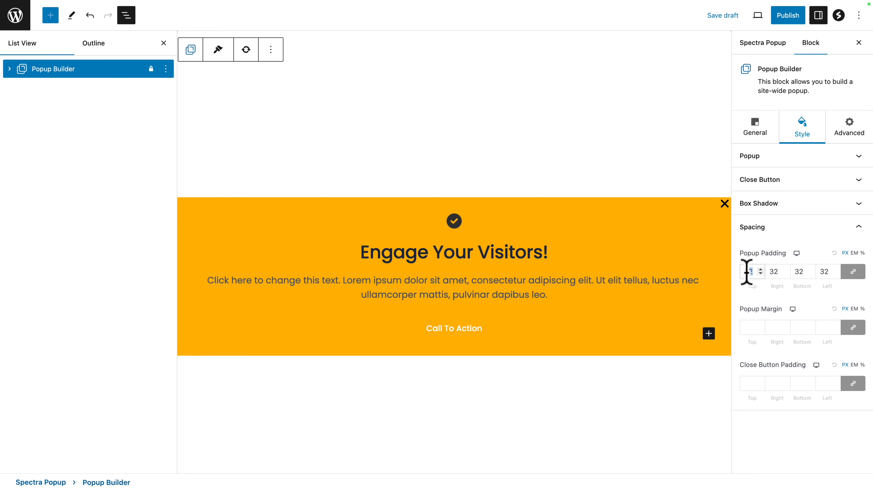
text(0)
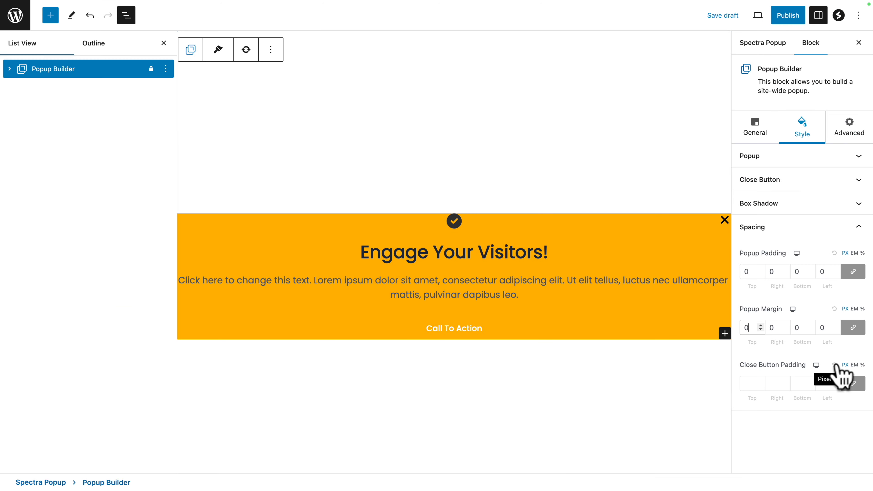
click(868, 403)
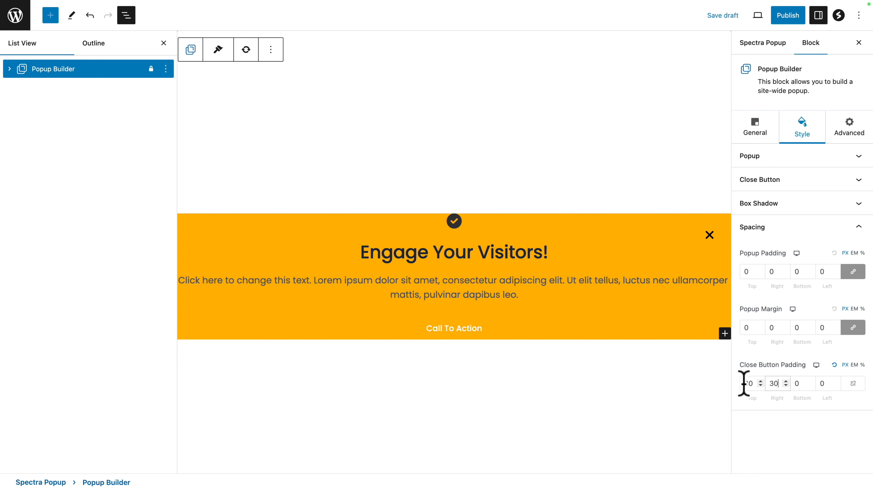
click(796, 384)
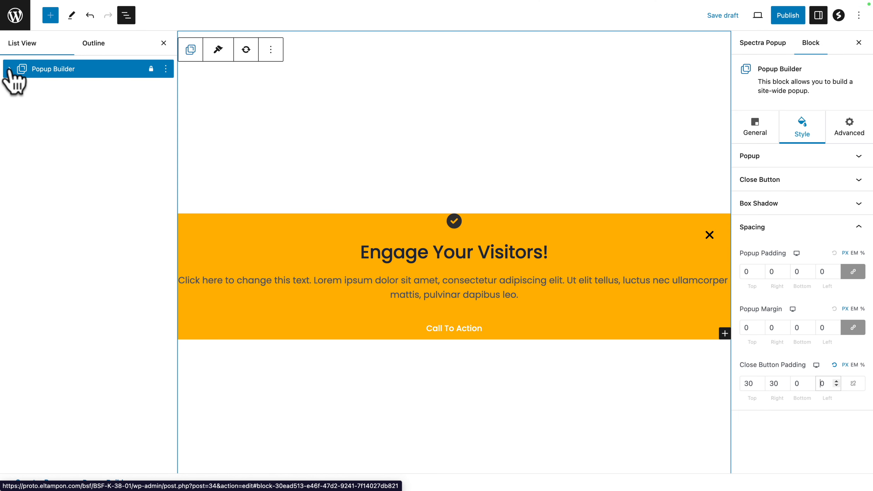
Step: Add a Spectra Container block inside the Popup Builder block, after the Info Box
click(9, 69)
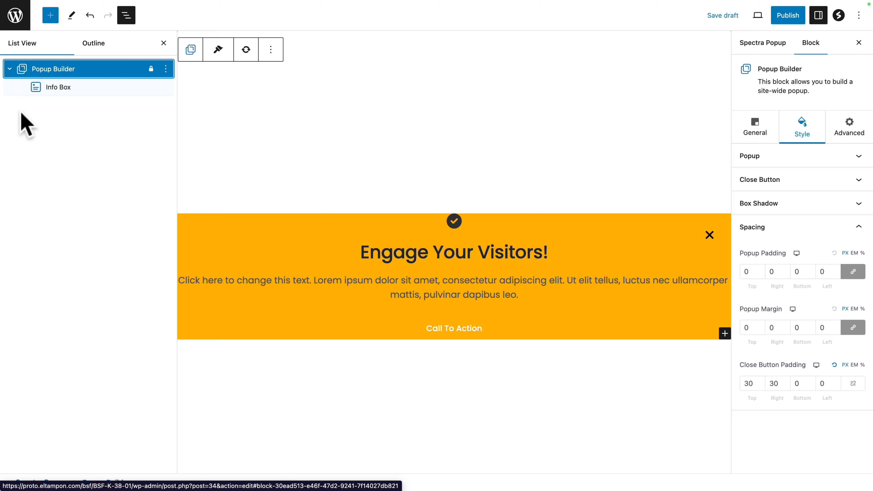
click(62, 88)
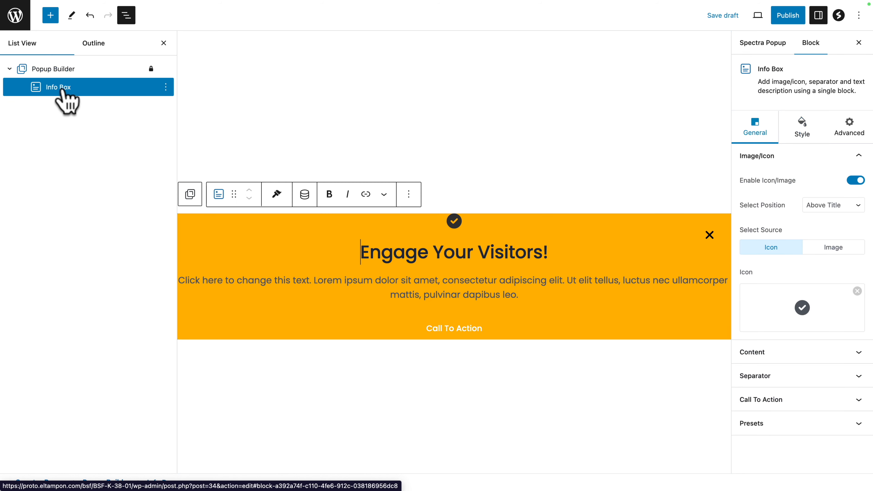
click(50, 18)
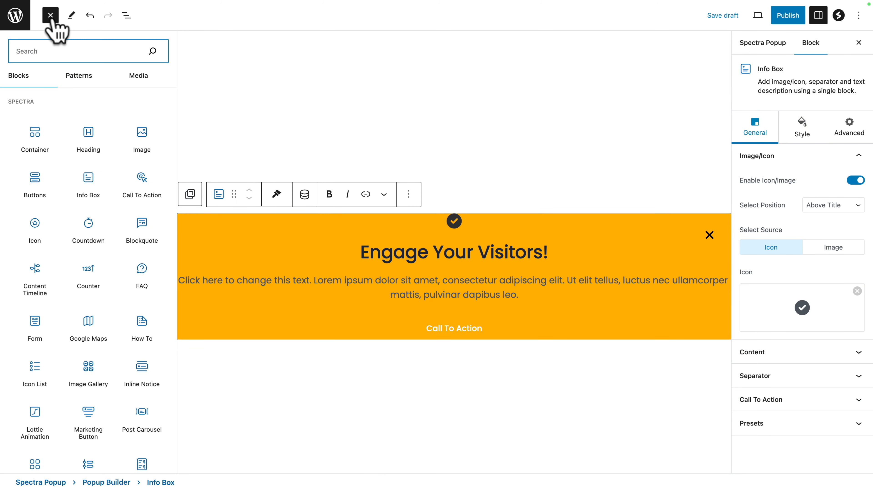
mouse_move(32, 140)
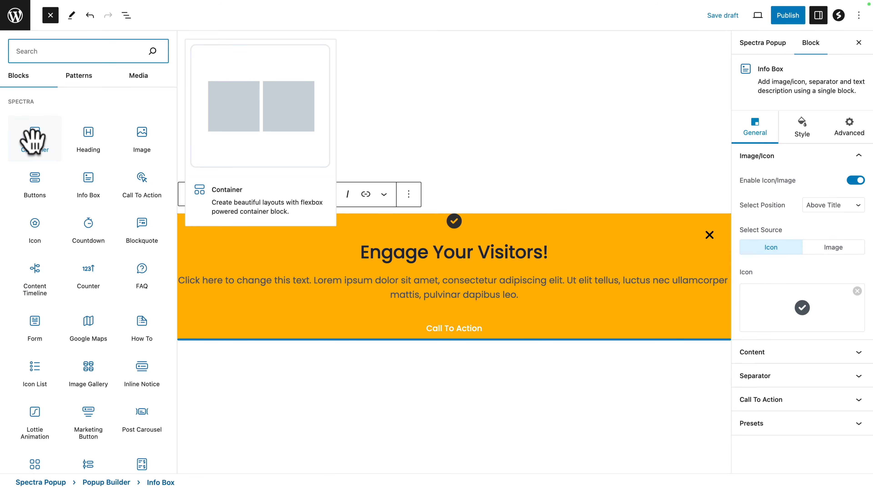
click(32, 140)
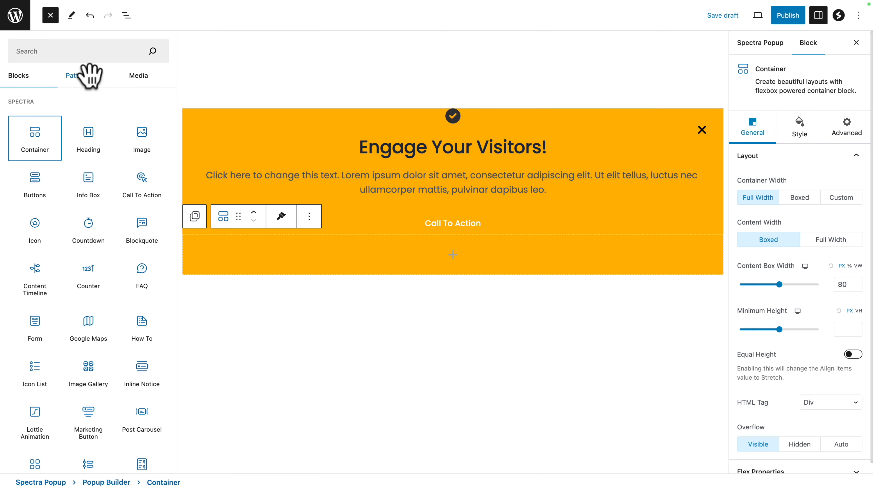
Step: Delete the default Info Box block from the Popup Builder
click(127, 16)
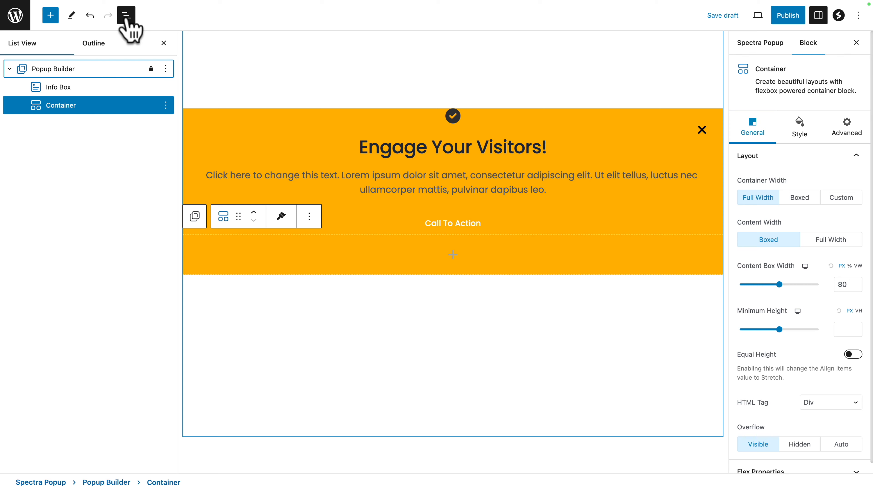
click(66, 90)
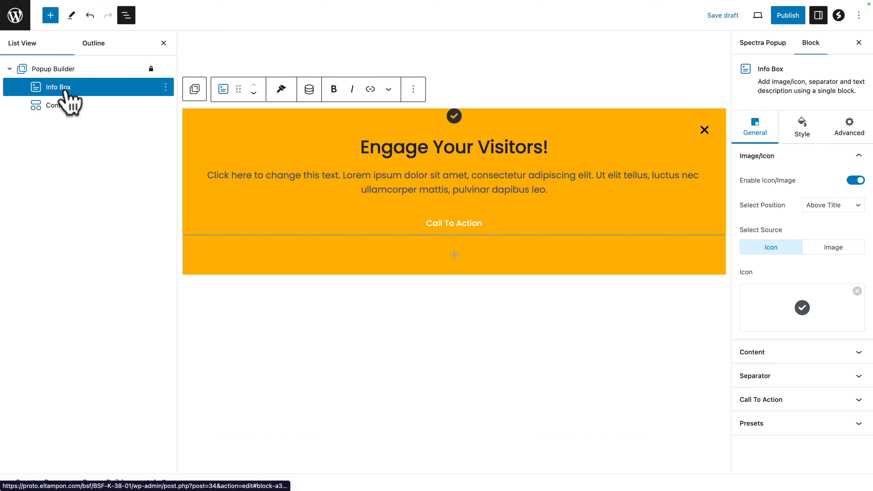
click(165, 87)
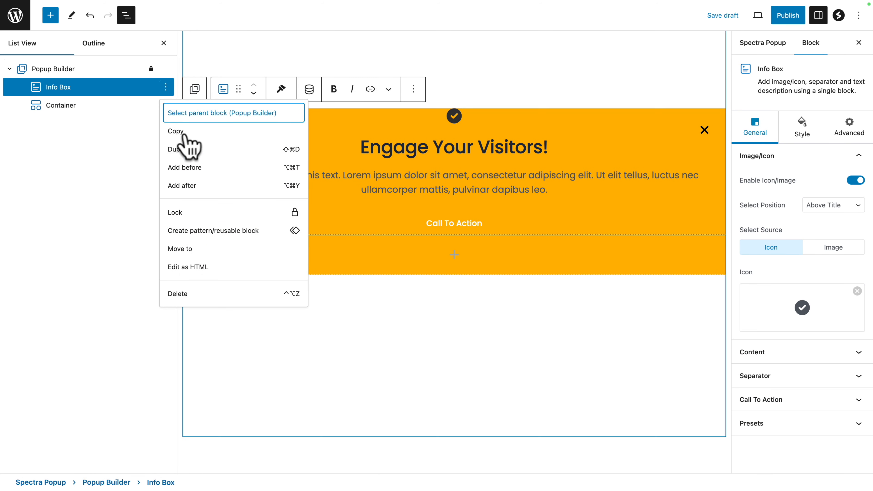
click(199, 293)
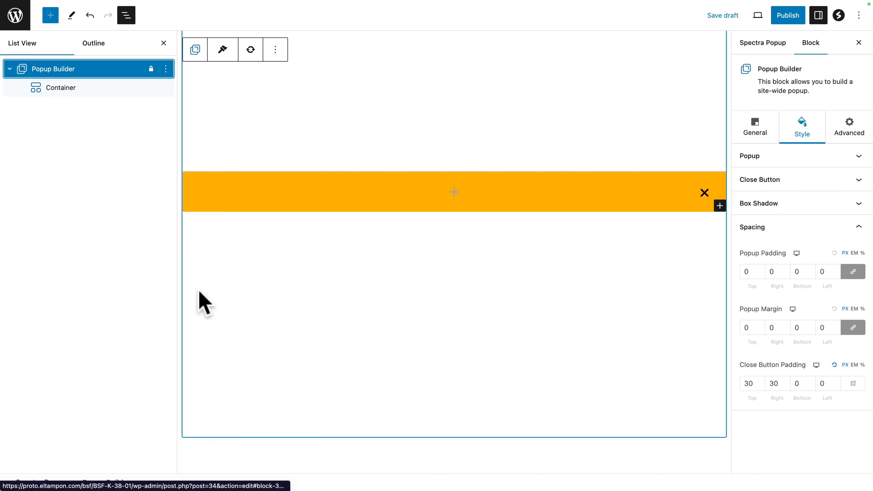
Step: Set the popup container's content width to Full Width and its minimum height to 100 VH
click(54, 89)
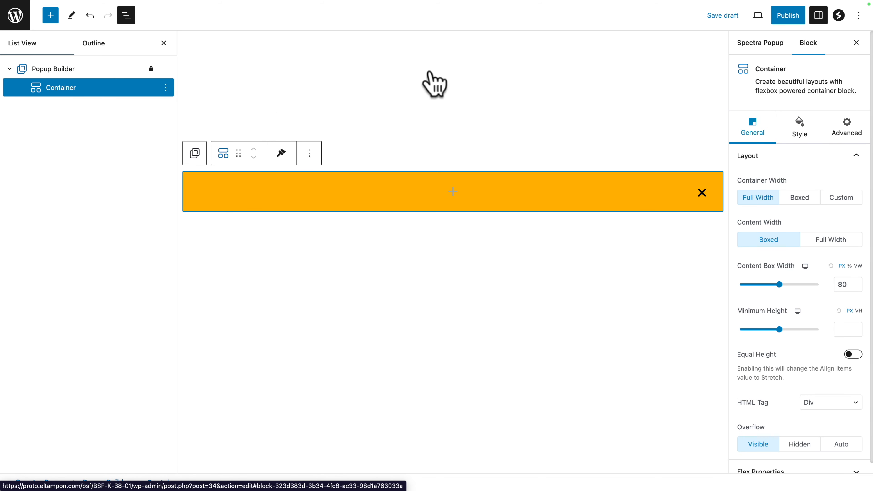
click(750, 129)
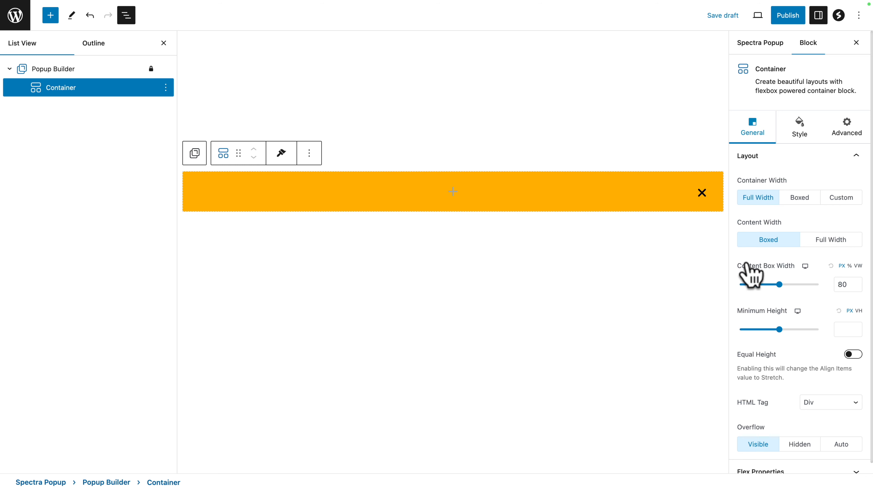
click(858, 266)
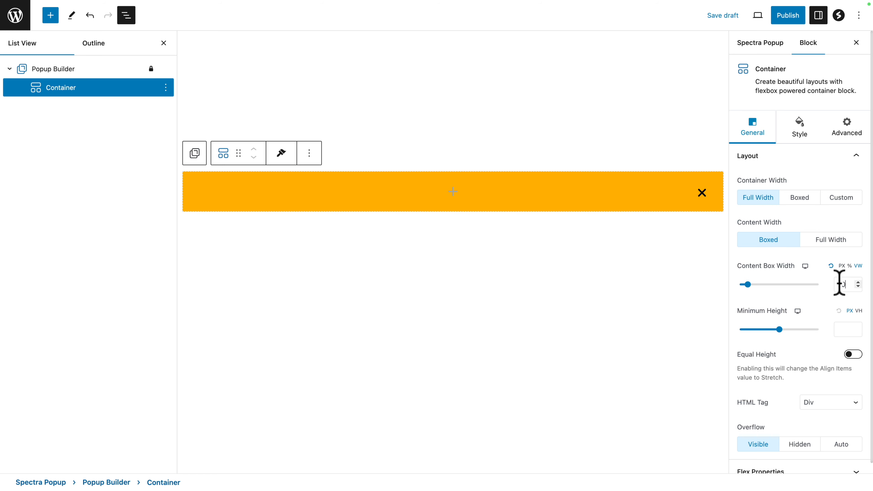
key(super+z)
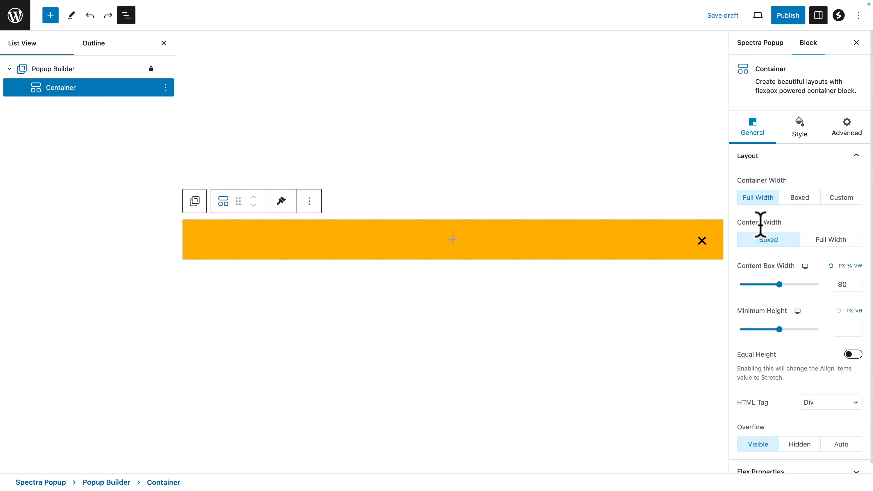
click(831, 240)
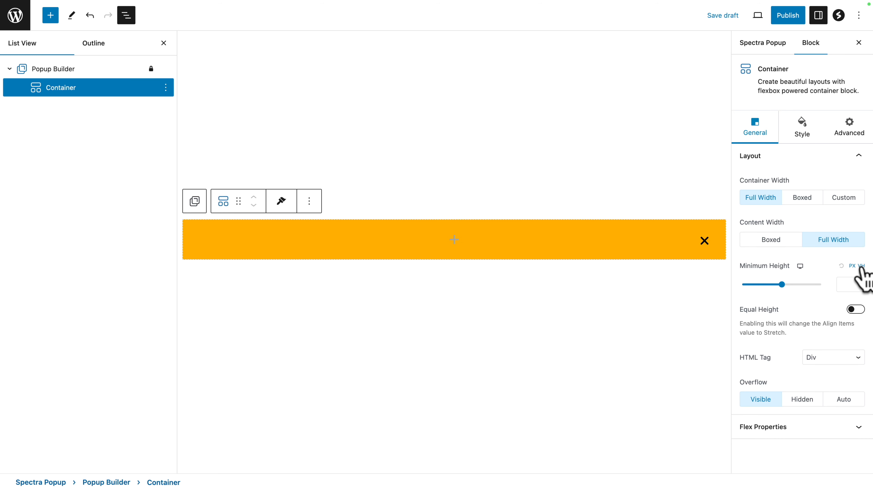
click(845, 284)
text(100)
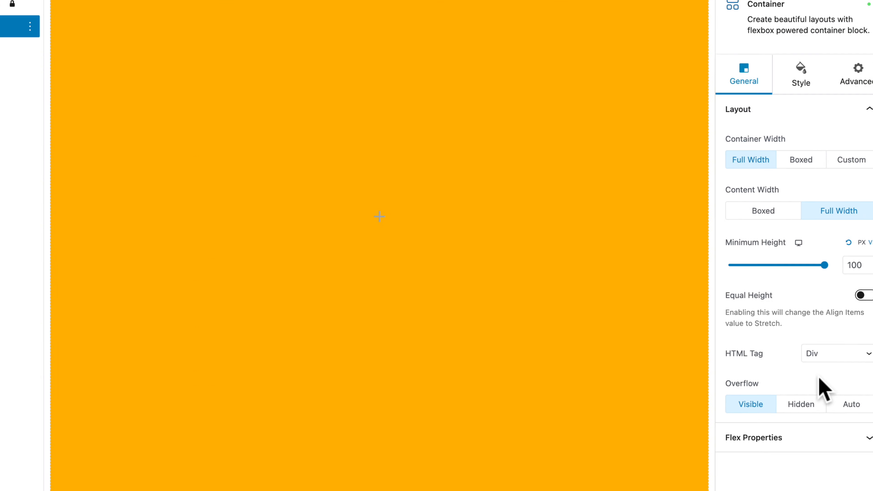
Step: Set the container's HTML tag to Nav and its spacing to 40 px padding and 0 px margin on all sides
click(835, 353)
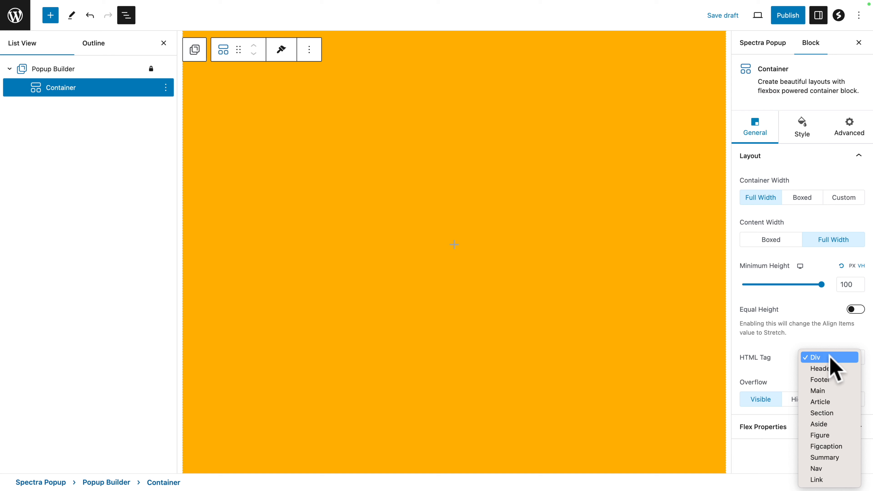
click(817, 468)
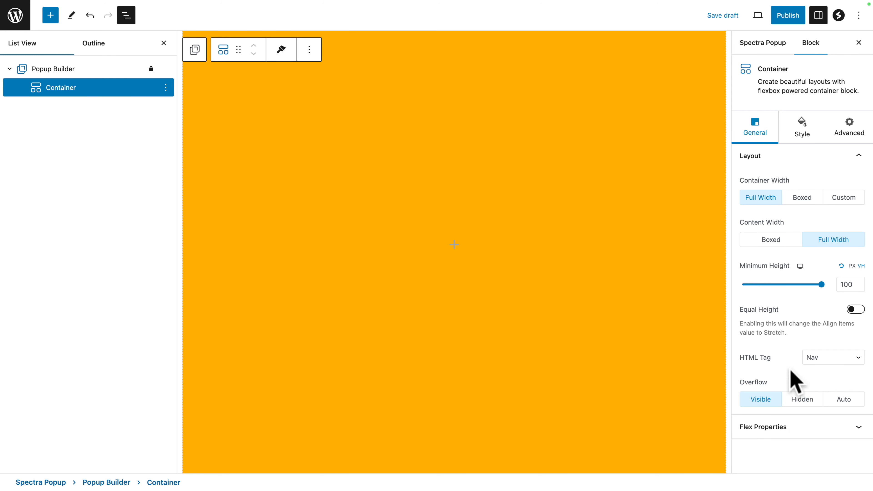
click(769, 434)
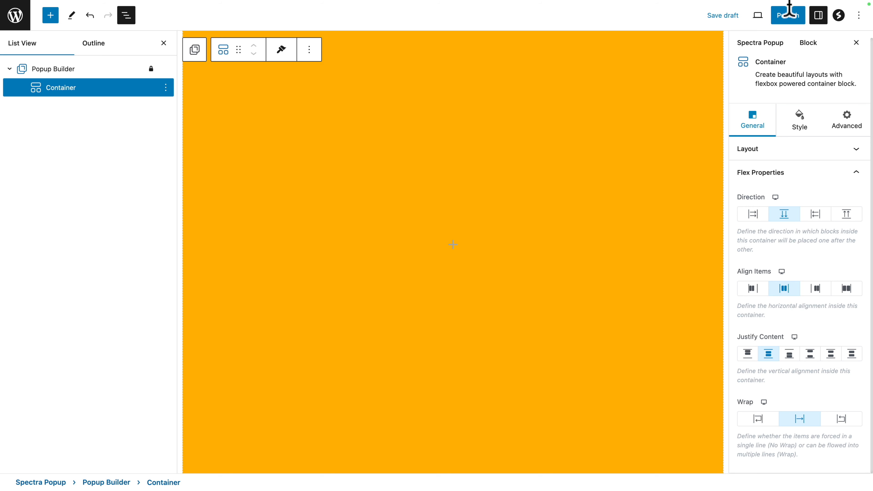
click(797, 121)
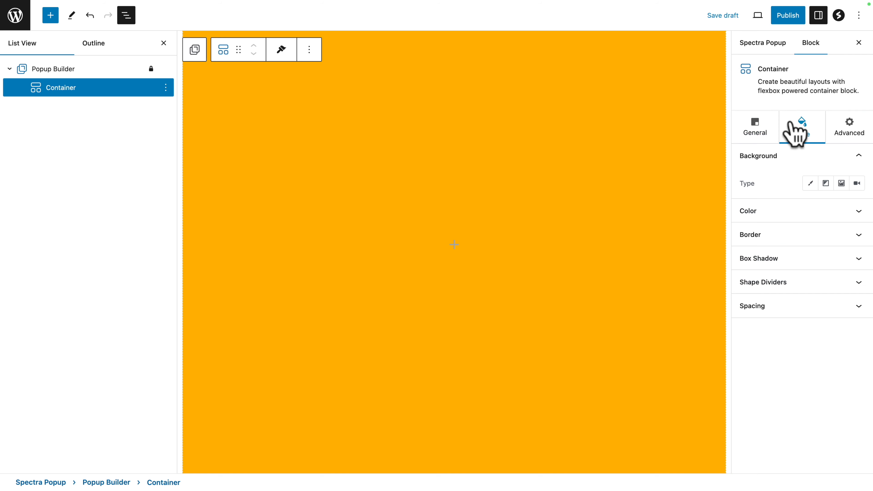
click(761, 306)
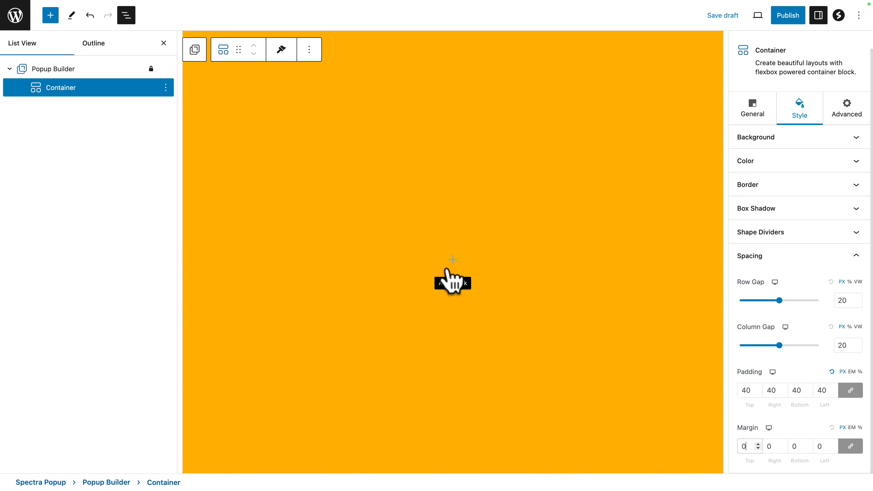
Step: Insert a Spectra Icon List block inside the container and remove the list's default arrow icon
click(464, 245)
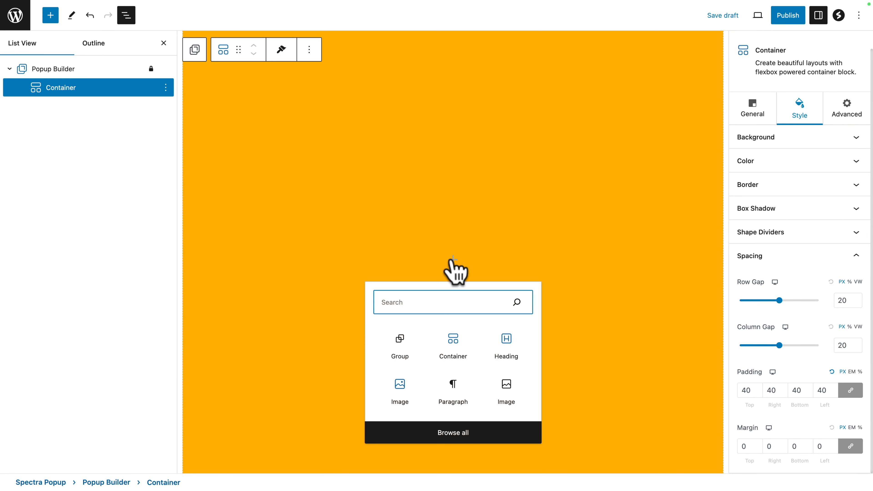
text(icon)
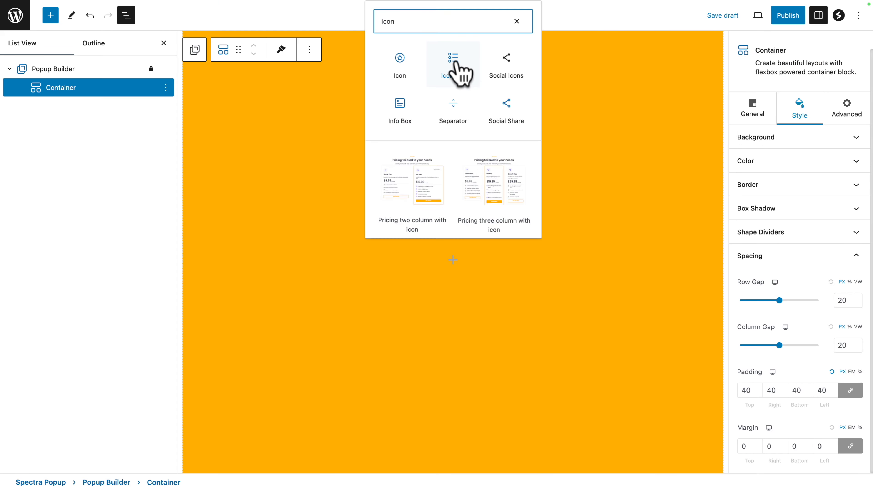
click(454, 65)
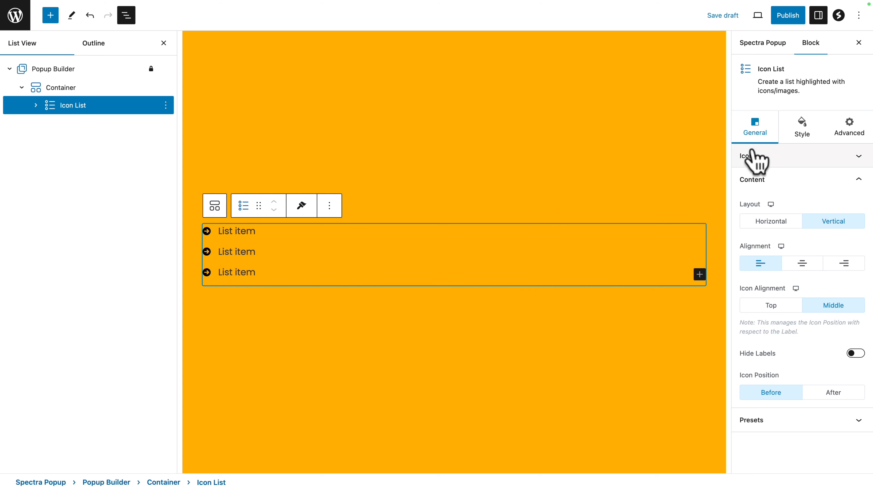
click(752, 156)
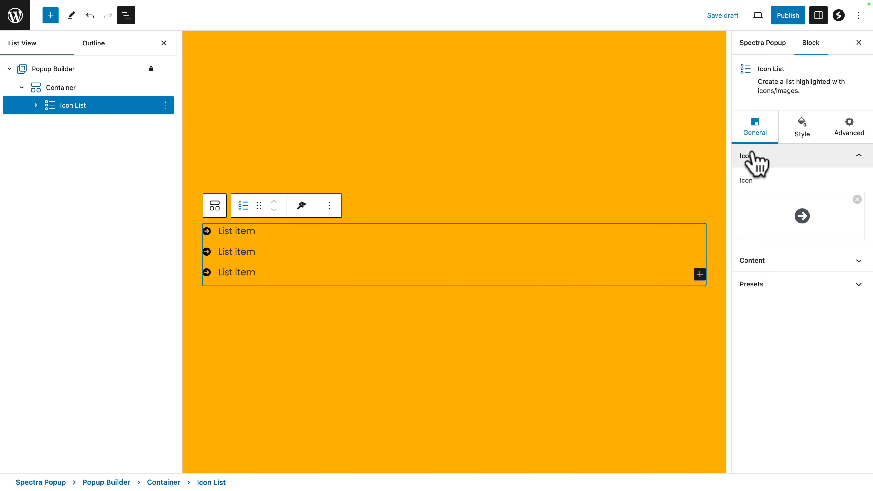
click(857, 199)
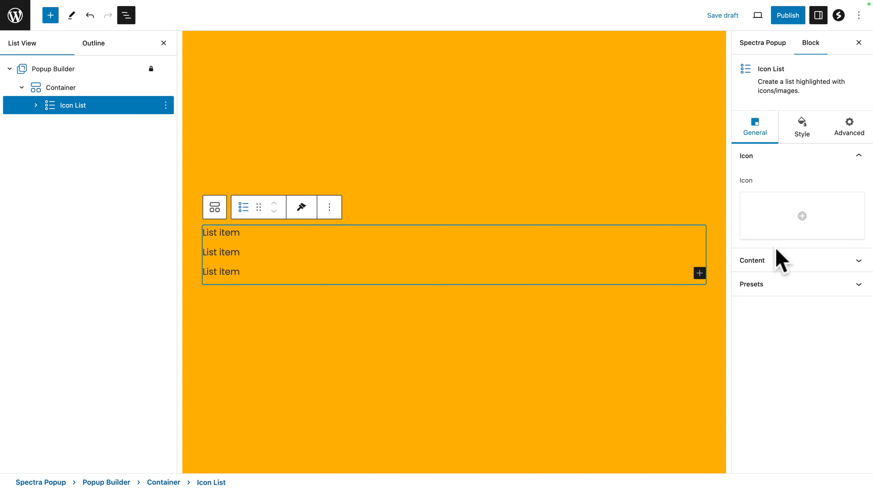
Step: Center-align the icon list's content and set its label's normal color to black
click(779, 260)
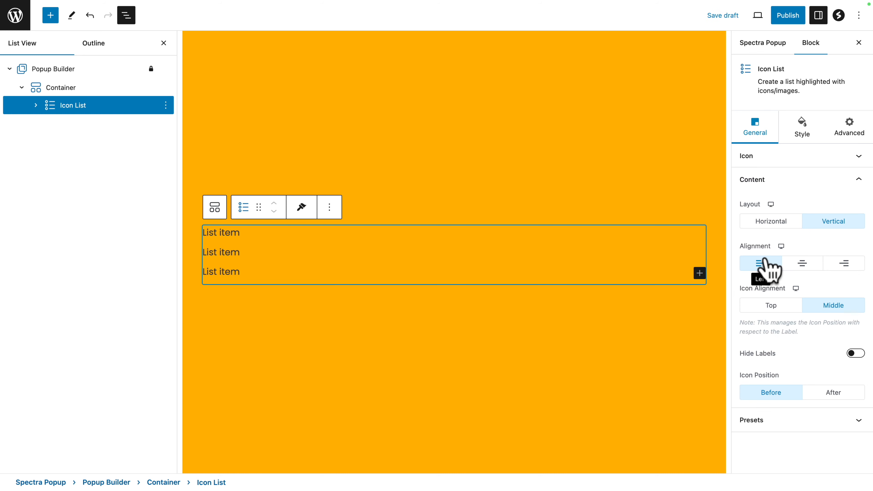
click(802, 265)
click(802, 134)
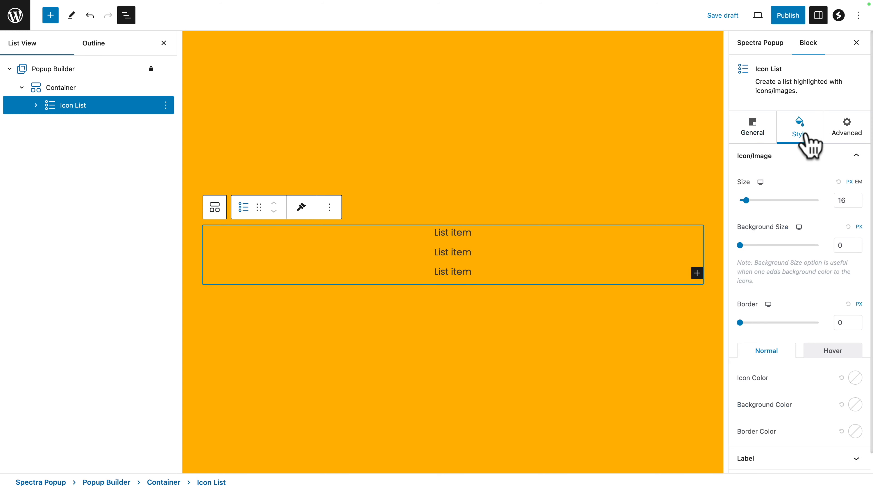
click(830, 158)
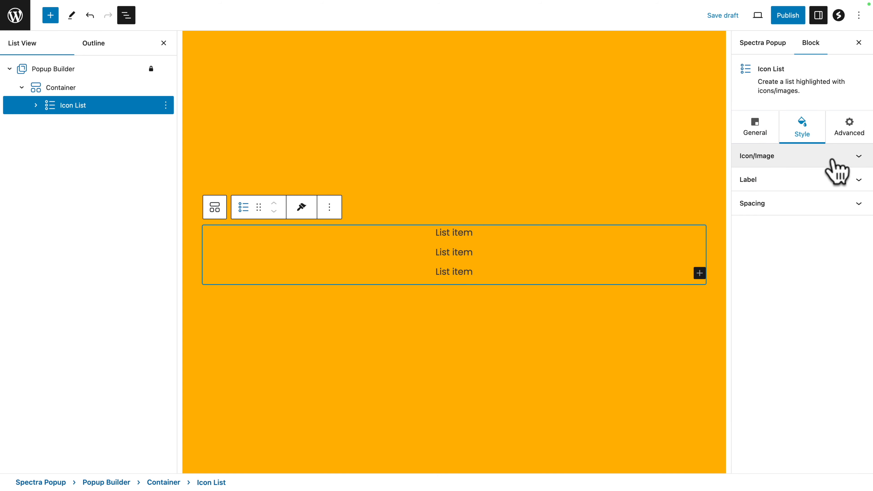
click(798, 186)
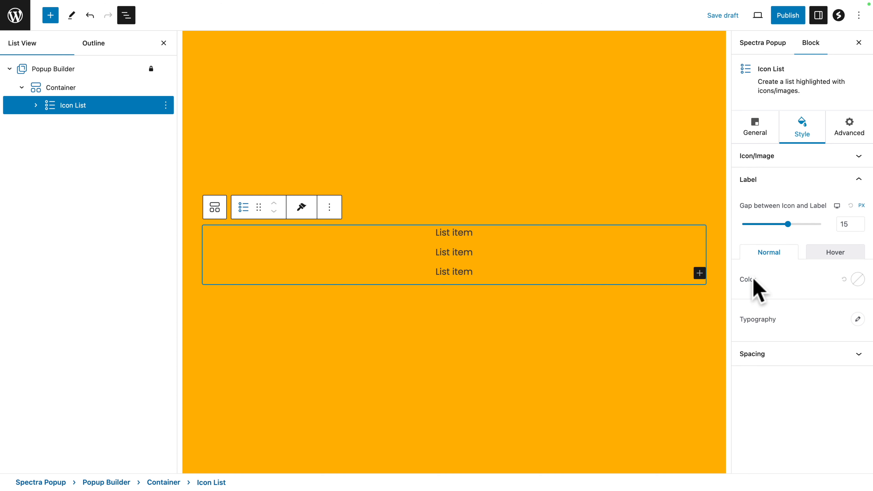
click(857, 280)
drag(788, 112, 735, 121)
click(803, 400)
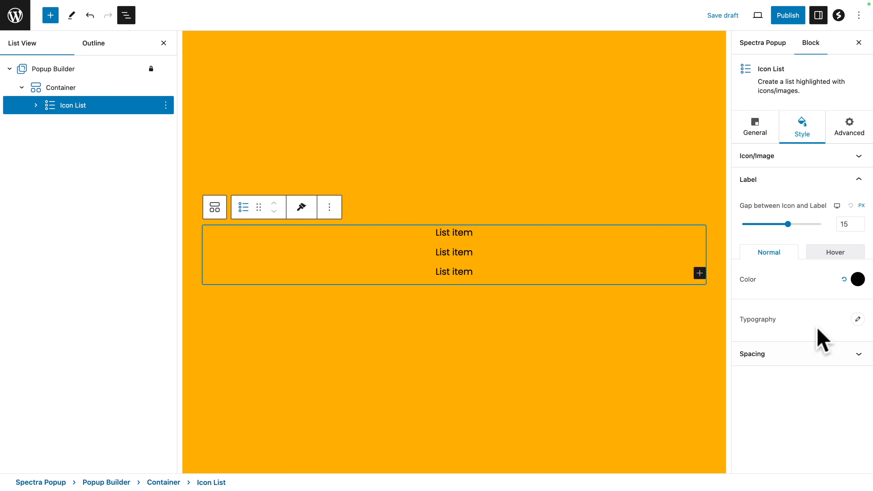
Step: Set the icon list label's hover color to white
click(839, 255)
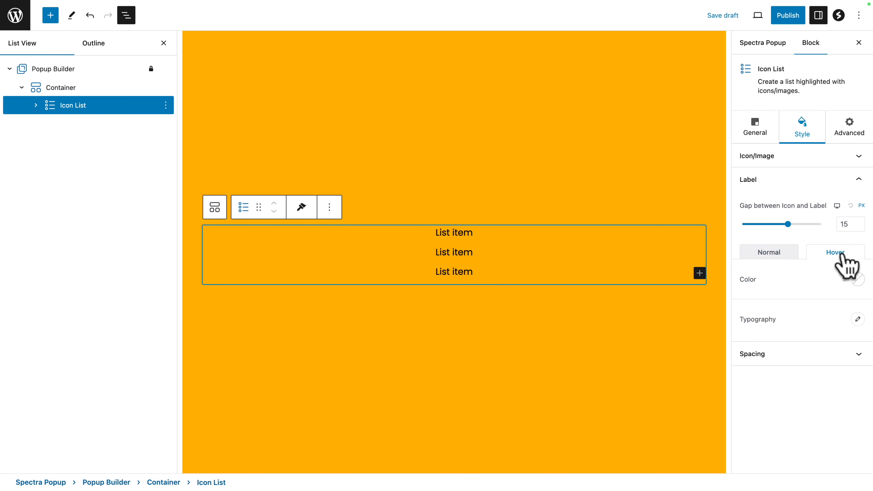
click(857, 279)
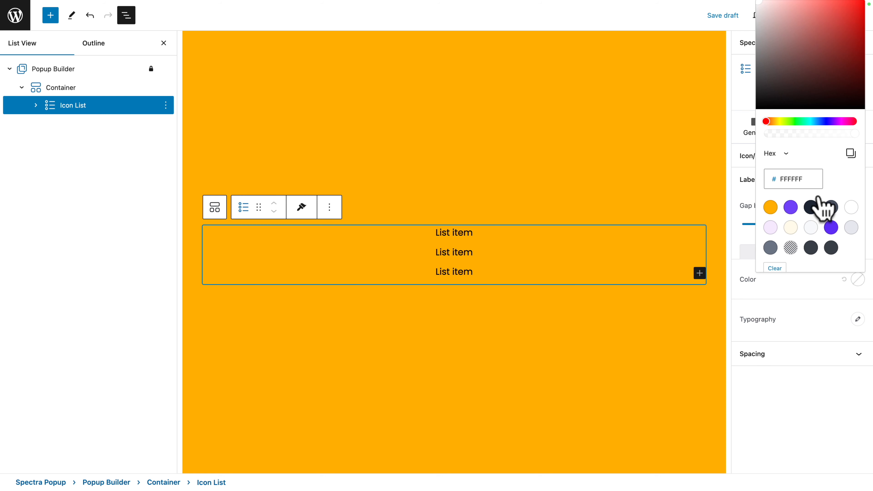
click(852, 207)
click(797, 428)
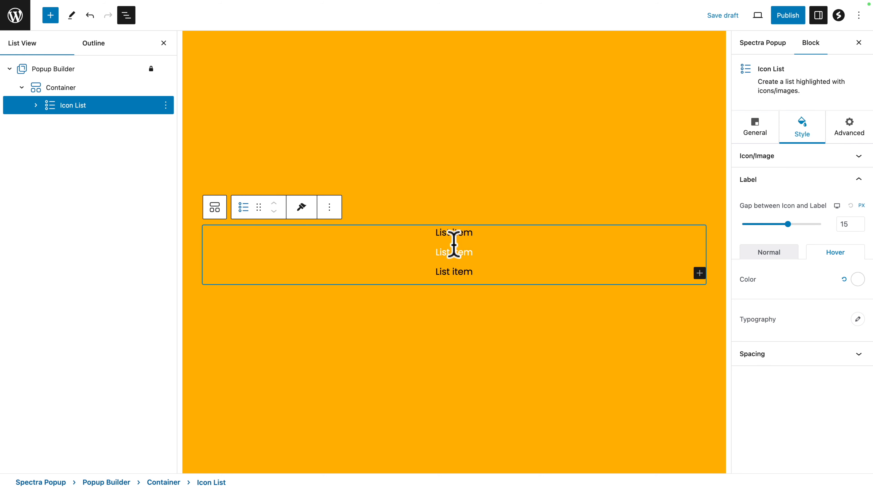
Step: Set the icon list label's font size to 40 px and publish the popup
click(858, 319)
click(838, 388)
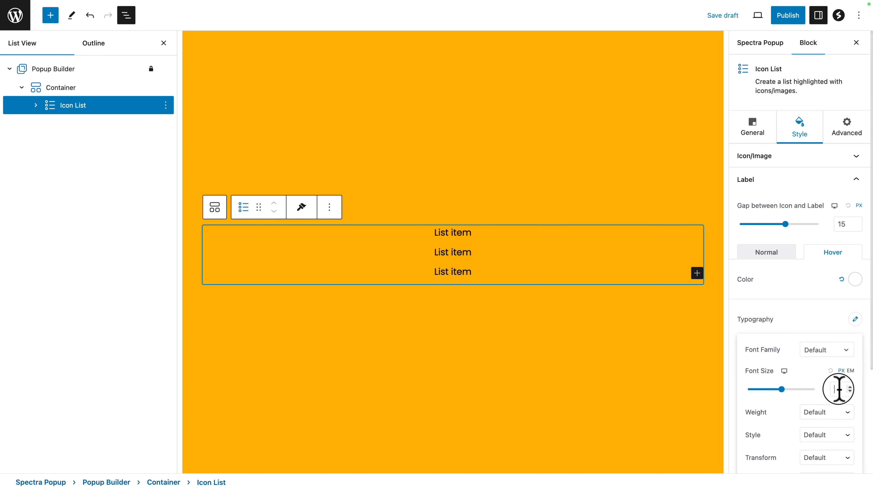
text(40)
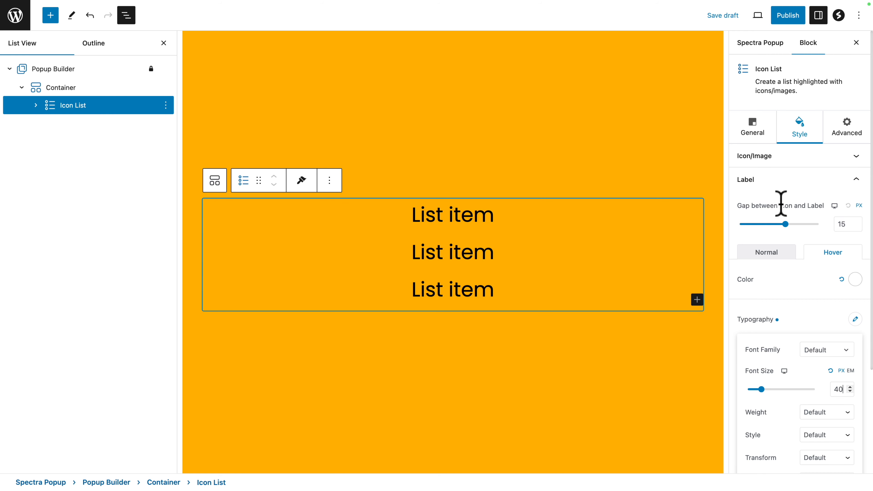
click(788, 24)
click(773, 17)
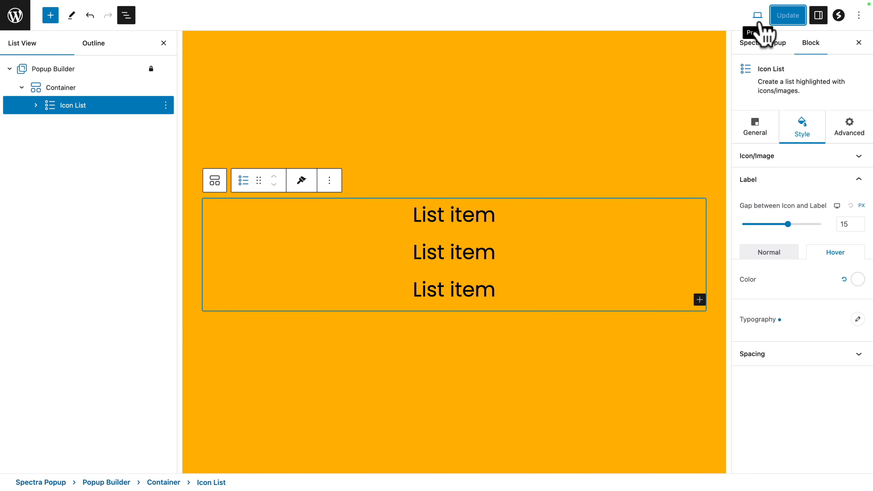
Step: For the tablet view, set the container's padding to 40 px and its margin to 0 px on all sides
click(760, 21)
click(697, 62)
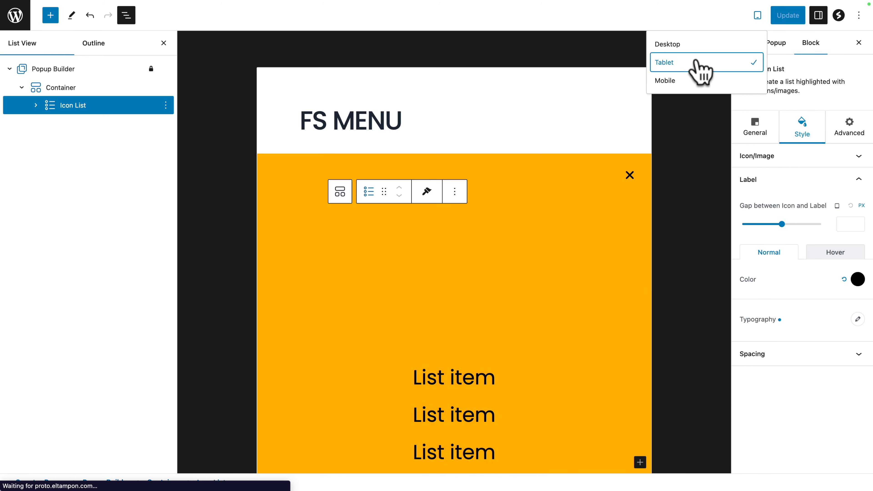
click(53, 92)
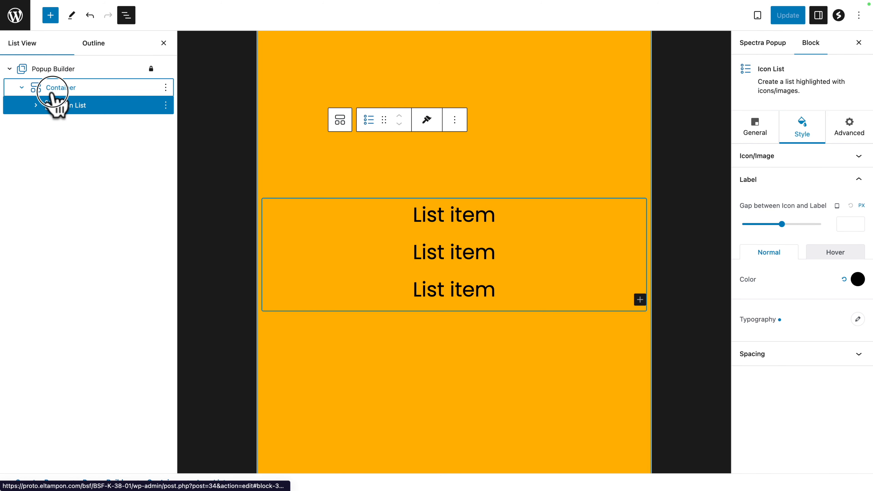
click(54, 92)
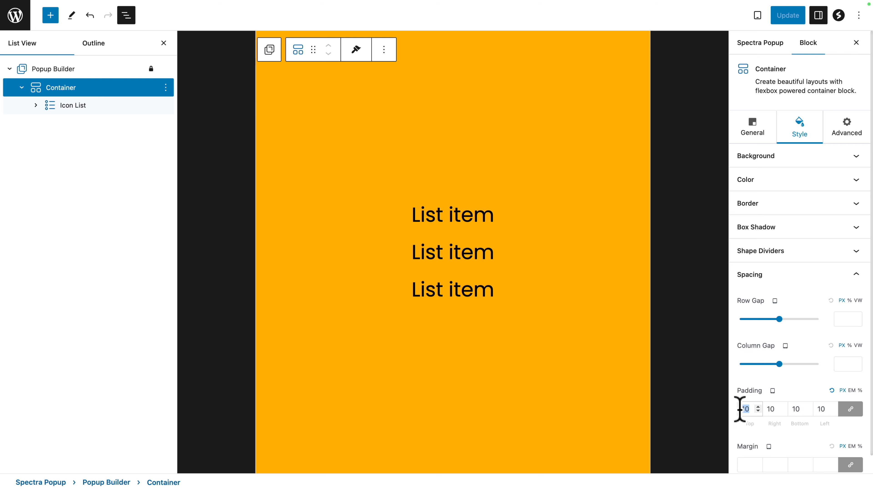
text(40)
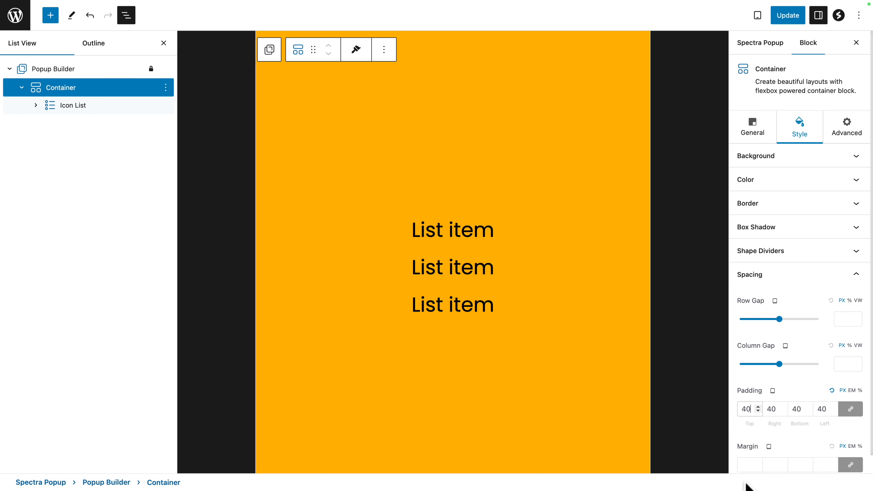
click(746, 468)
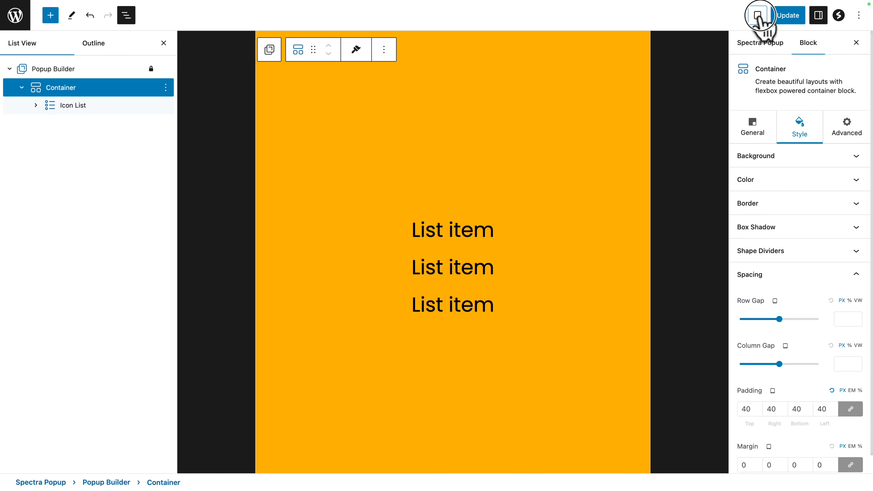
Step: For the mobile view, set the container's padding to 20 px on all sides
click(758, 16)
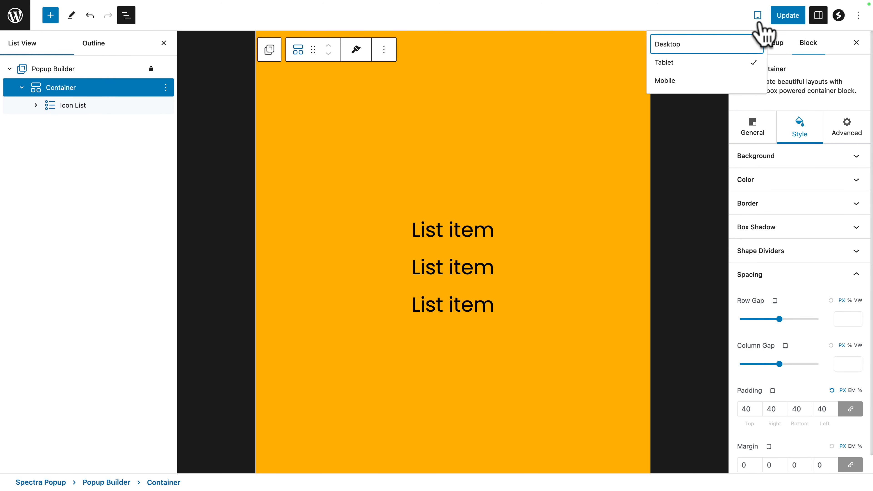
click(694, 82)
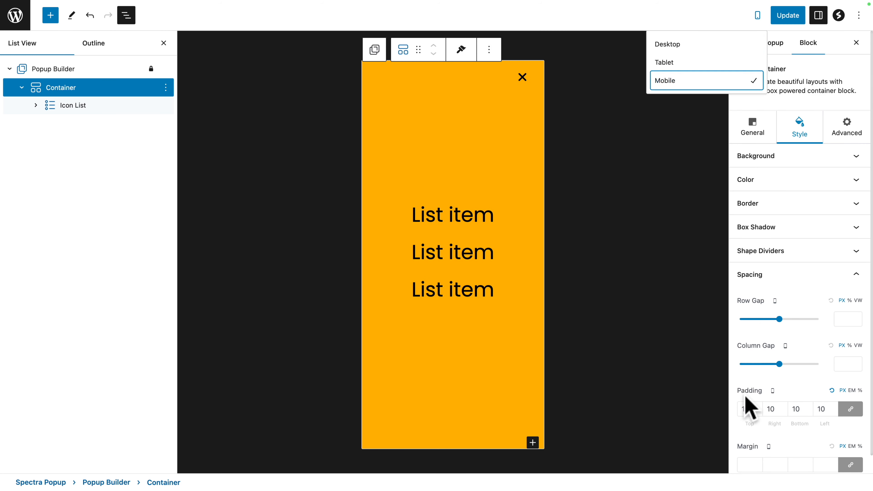
click(747, 409)
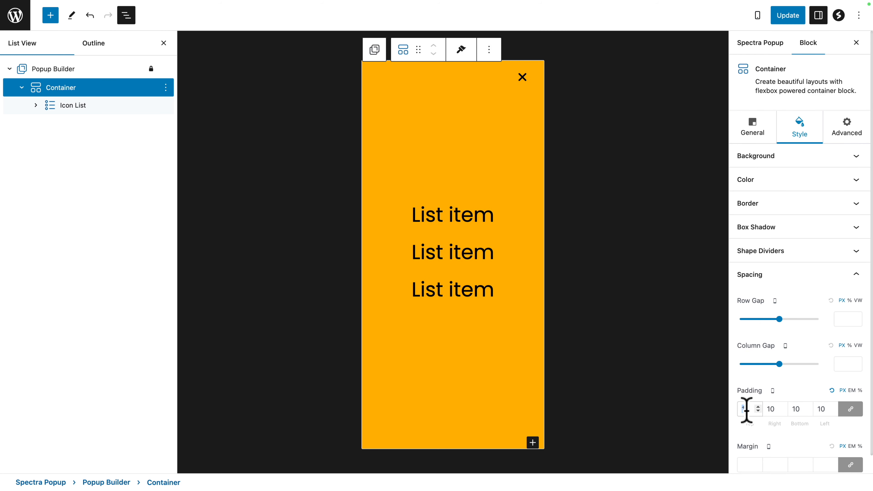
text(20)
click(748, 466)
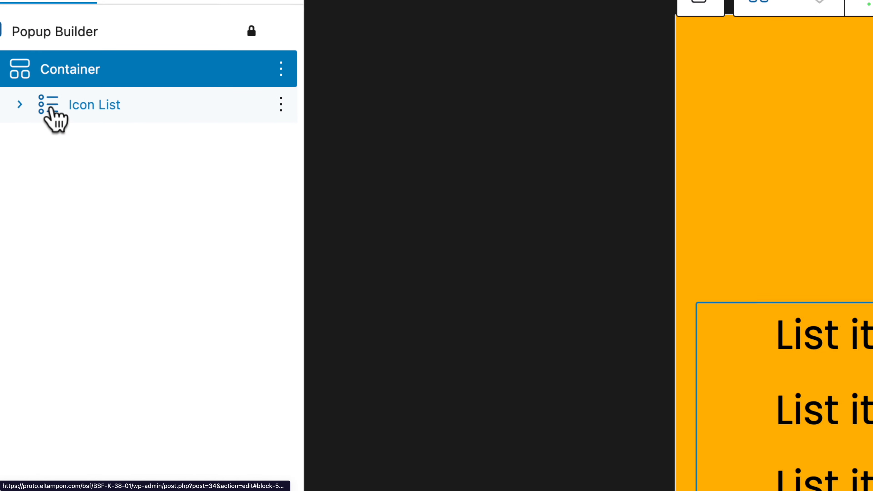
Step: Set the icon list label's mobile font size to 30 px and return to the desktop preview
click(51, 109)
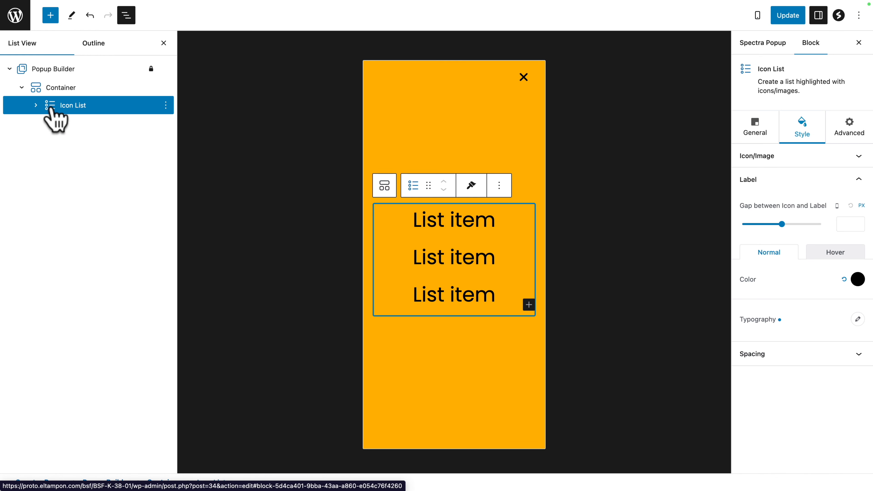
click(858, 319)
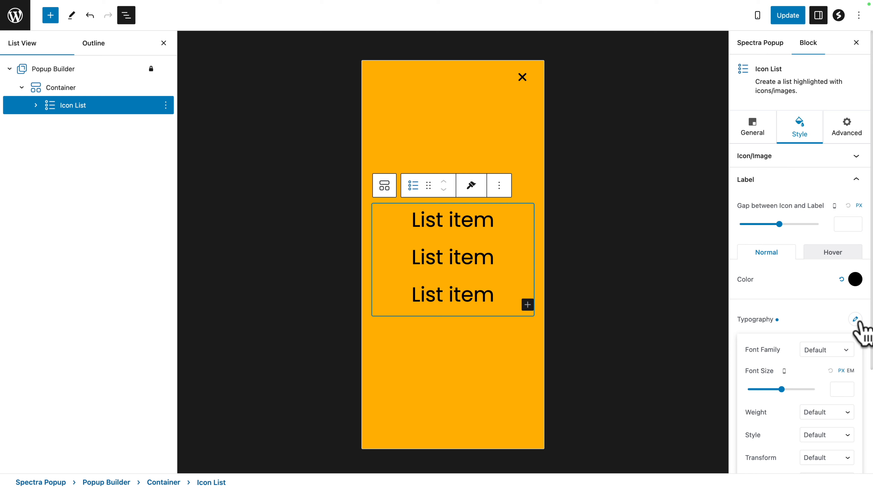
click(838, 389)
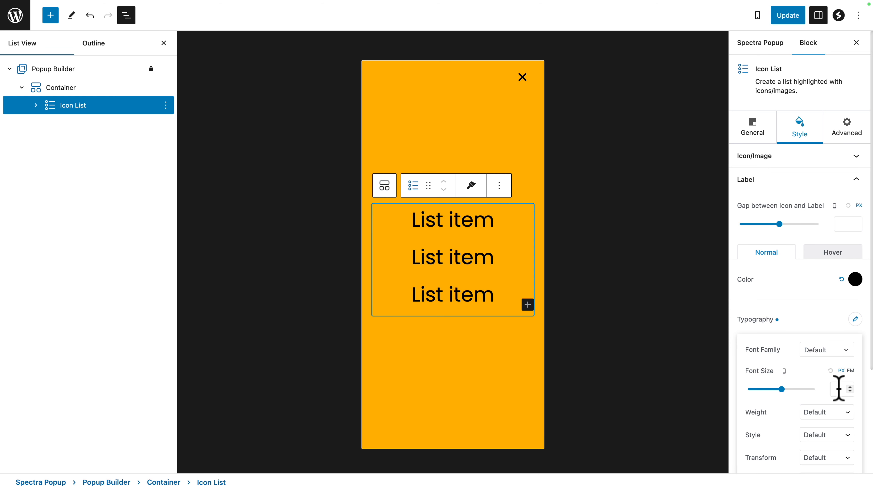
text(30)
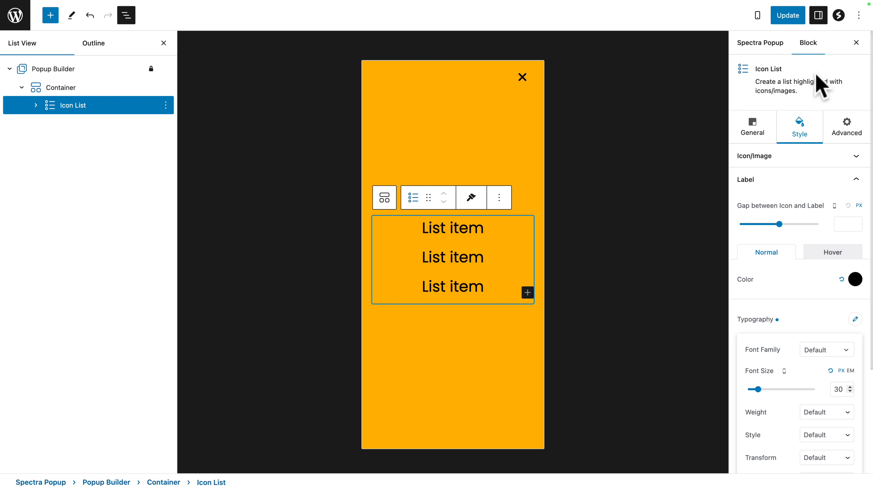
click(758, 16)
click(710, 44)
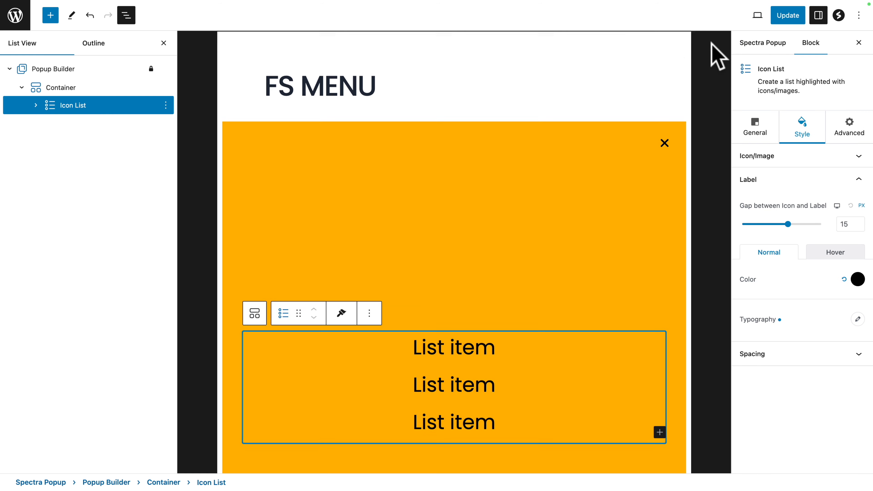
Step: Change the first list item's text to "Home" and enable its link
double_click(453, 210)
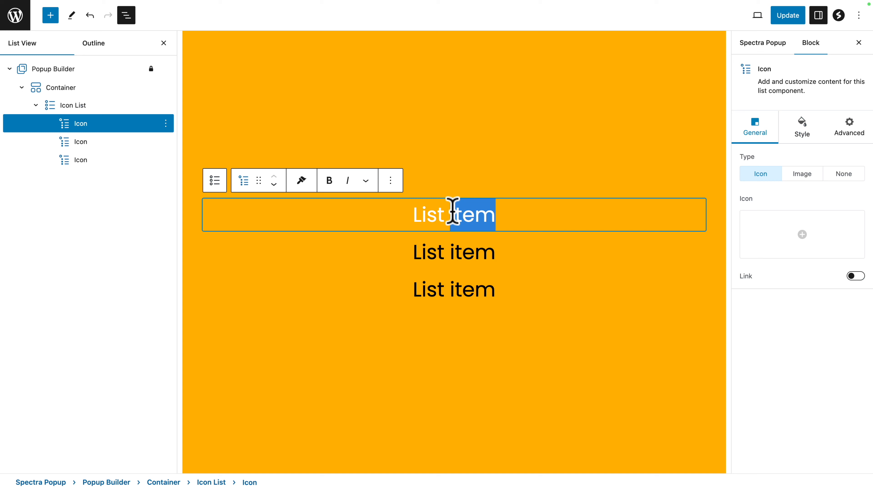
triple_click(453, 210)
text(Home)
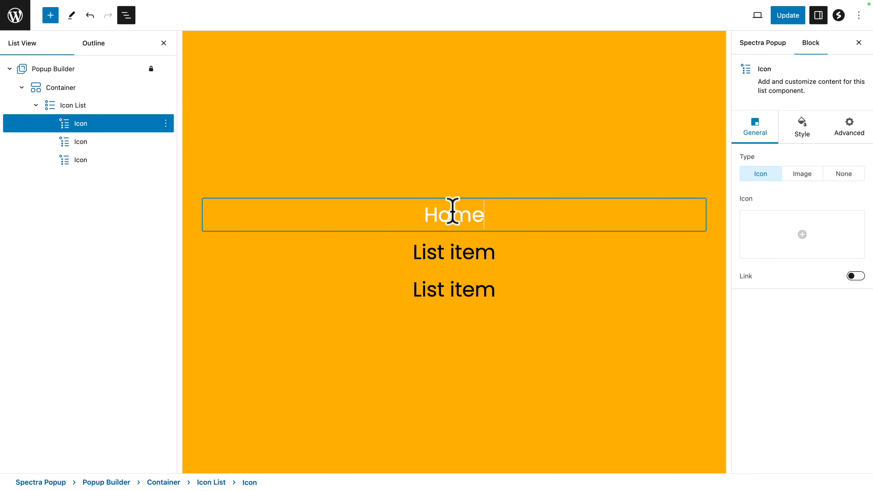
click(855, 276)
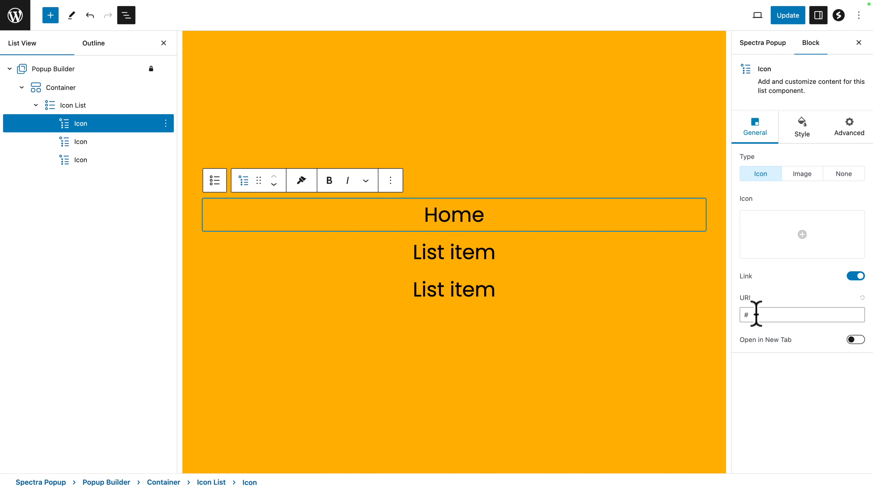
Step: Change the second list item's text to "Blog" and enable its link
triple_click(452, 252)
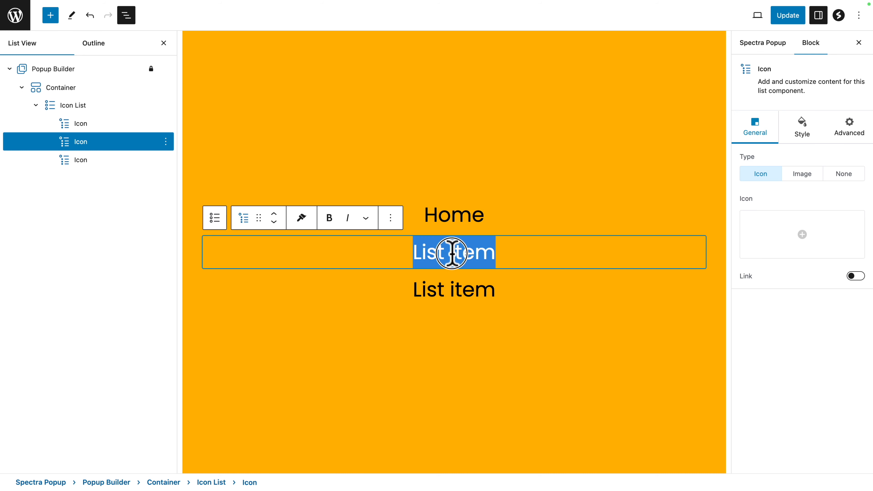
key(BackSpace)
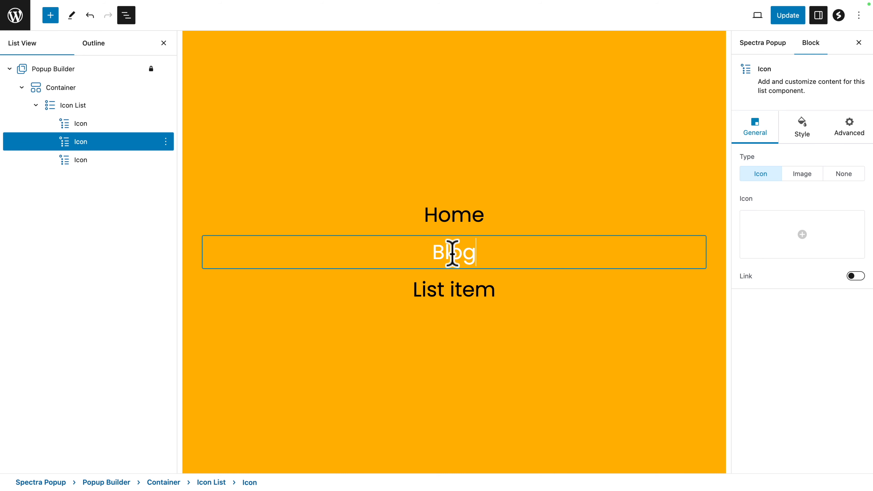
click(855, 276)
double_click(763, 316)
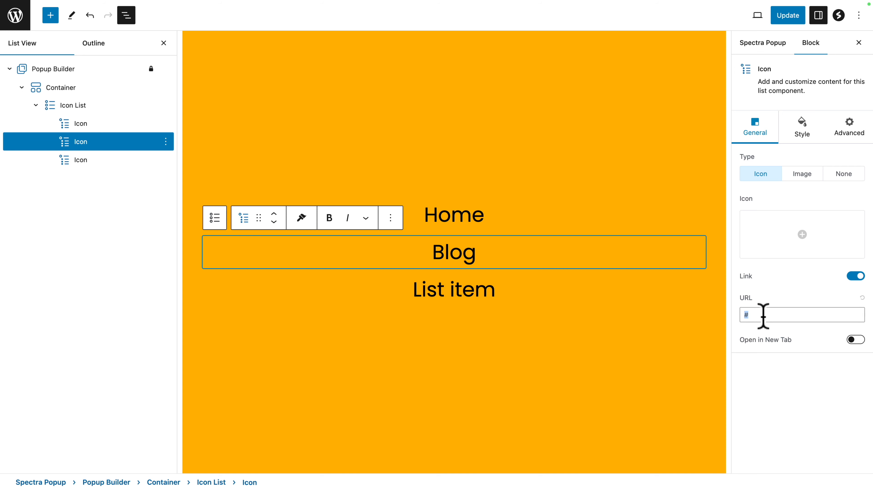
Step: Change the third list item's text to "Sample page" with its link enabled, and update the popup
triple_click(453, 285)
text(Sam)
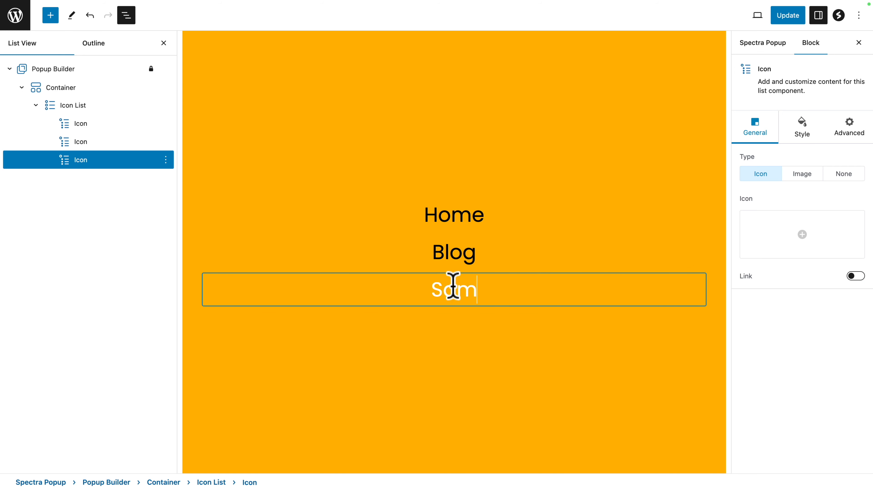
text(ple page)
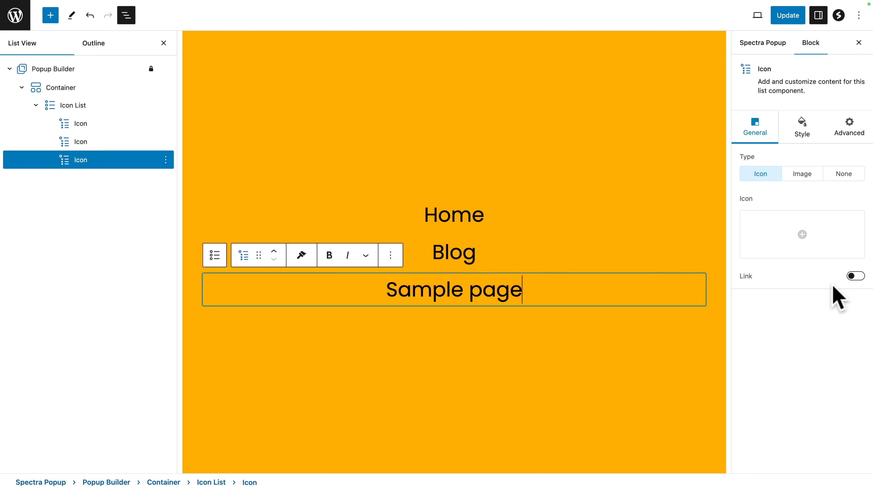
click(856, 275)
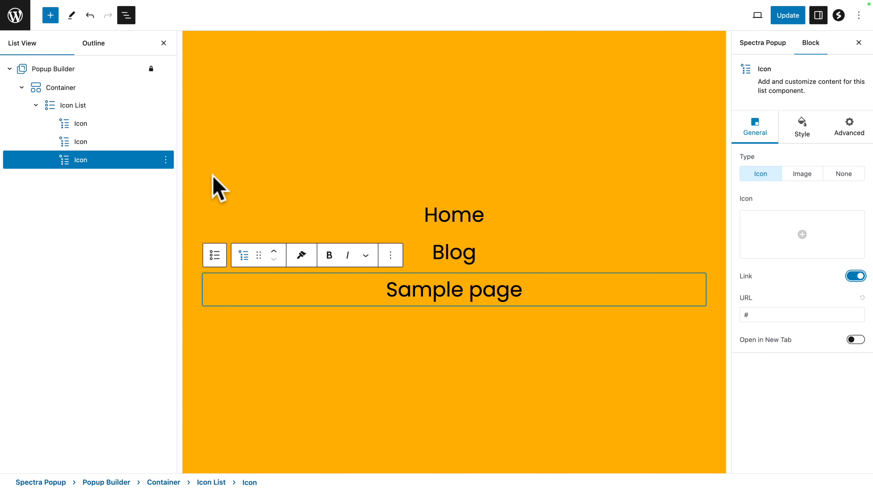
click(786, 20)
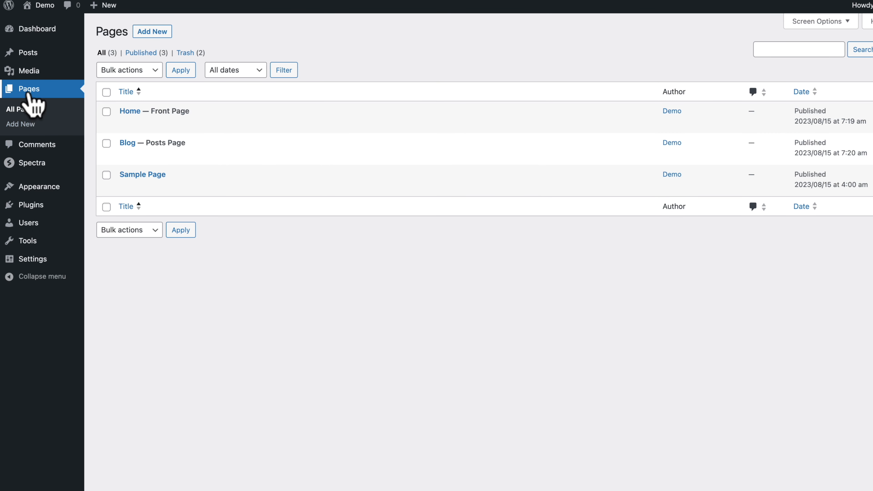
Step: View the published Home page from the Pages list
mouse_move(186, 119)
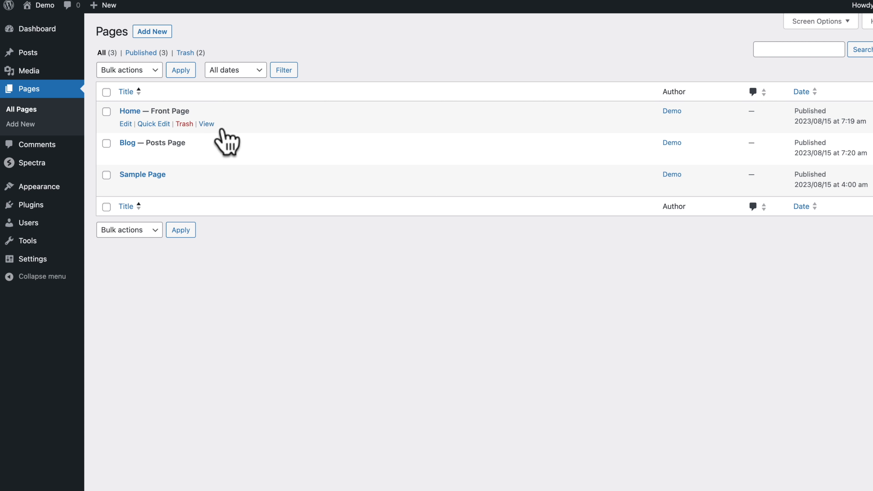
right_click(210, 124)
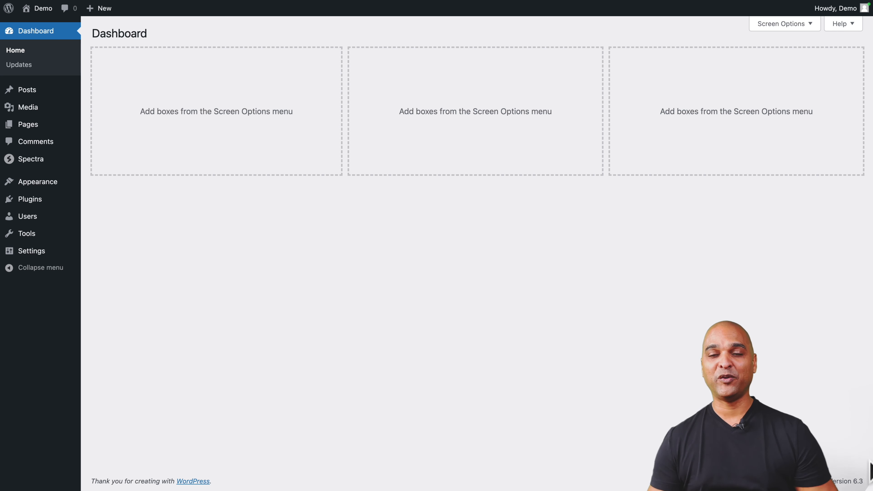
Step: Open the Pages category of patterns in the WordPress site editor
mouse_move(36, 185)
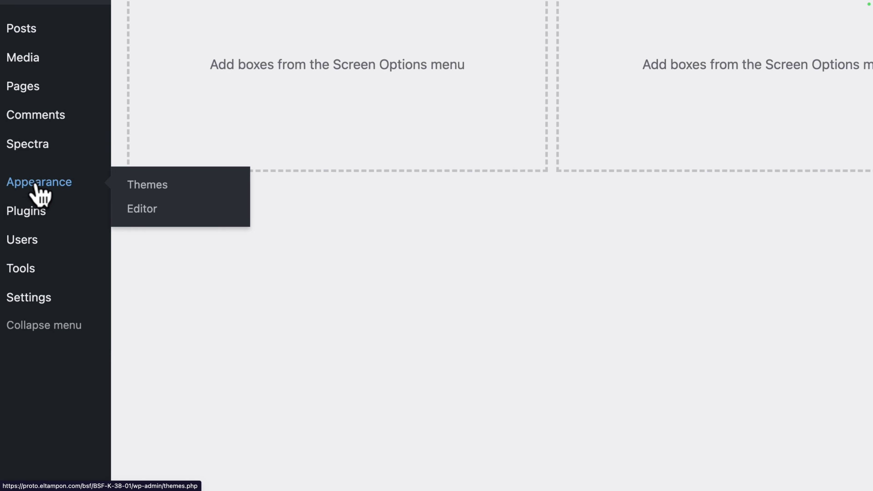
click(141, 210)
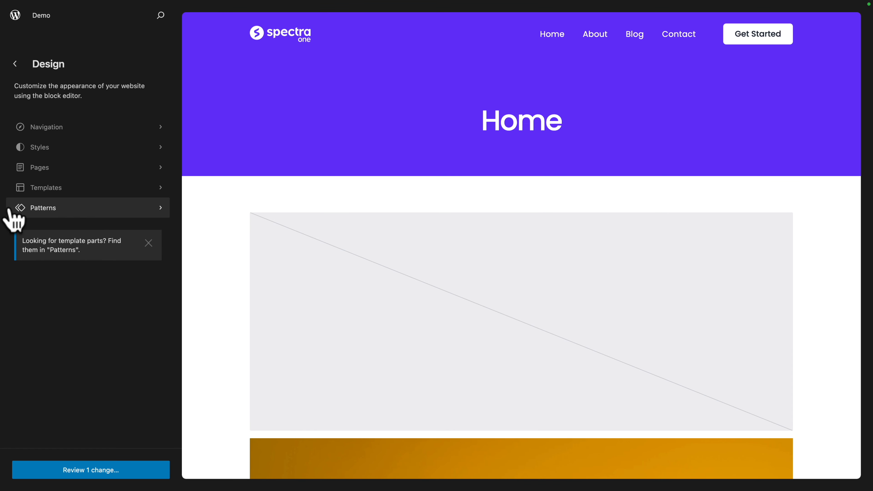
click(13, 209)
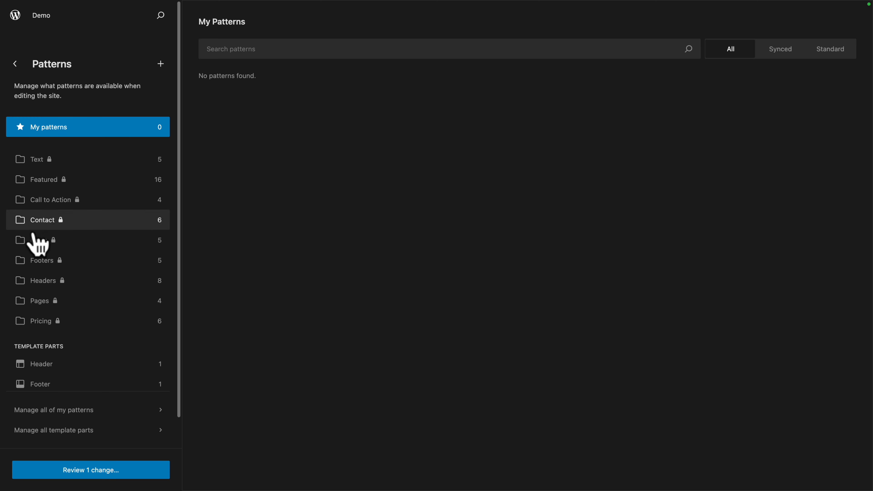
click(36, 302)
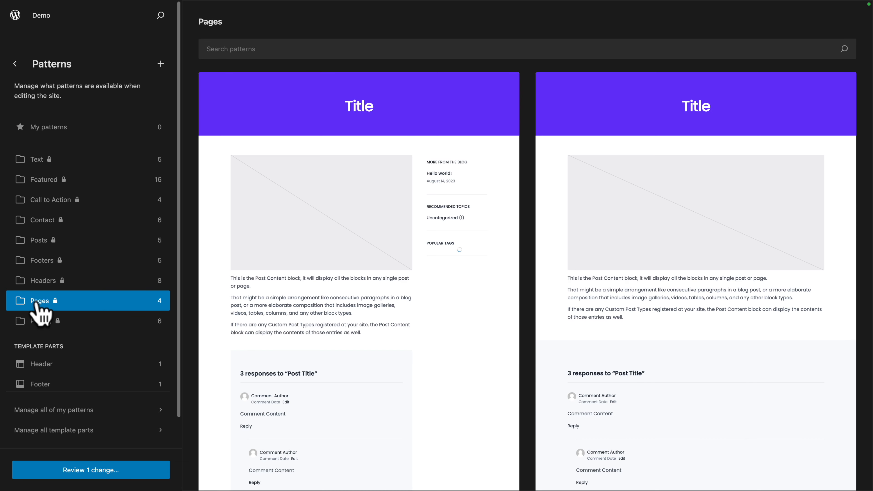
Step: Examine the layouts of the page and single template patterns, with and without a sidebar
scroll(336, 291, down, 3)
scroll(336, 290, down, 15)
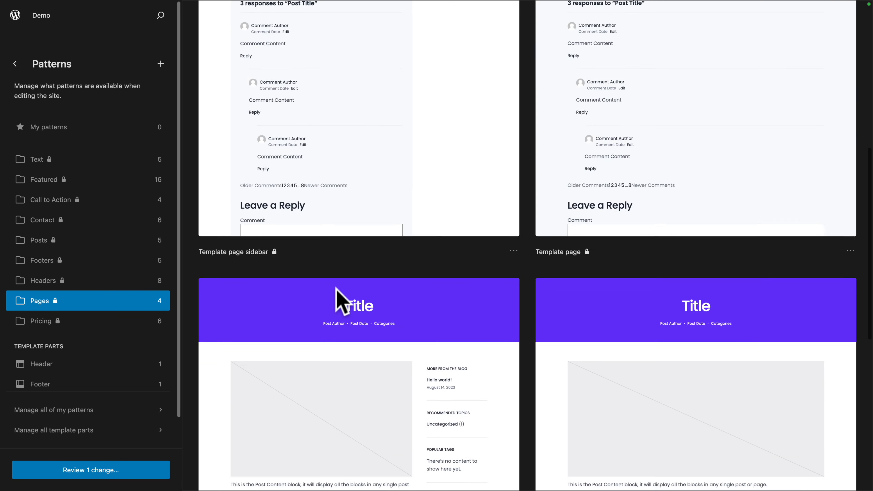
scroll(336, 289, up, 18)
scroll(348, 211, up, 5)
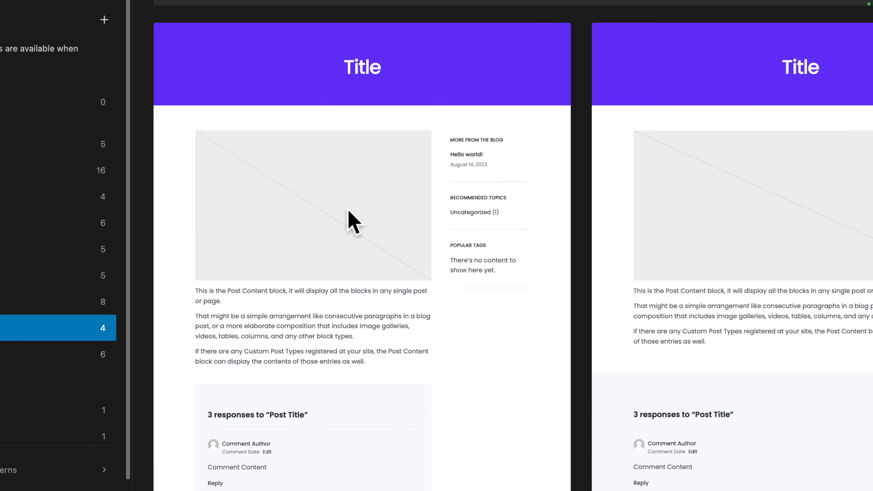
scroll(348, 210, down, 5)
scroll(347, 208, up, 3)
scroll(348, 210, down, 5)
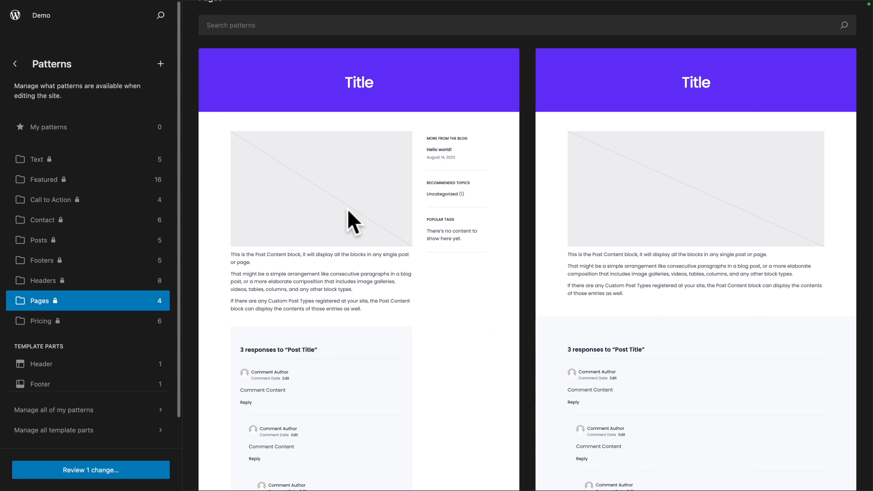
scroll(581, 392, down, 15)
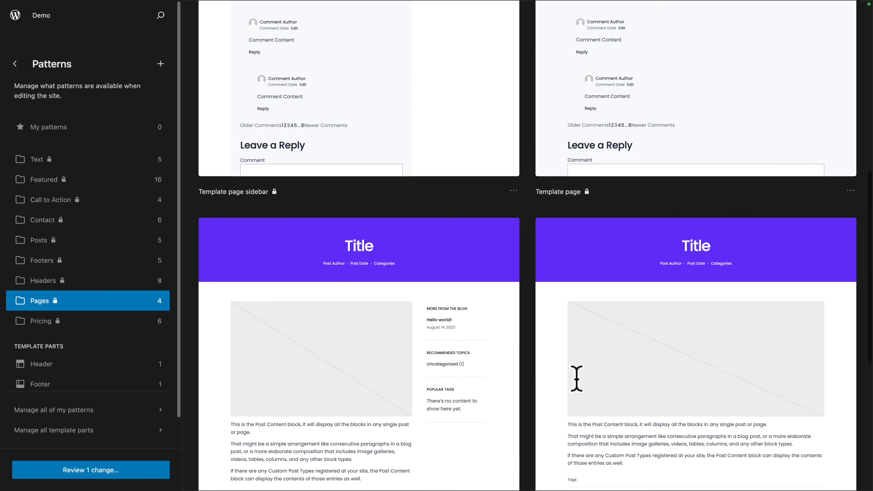
scroll(468, 253, up, 3)
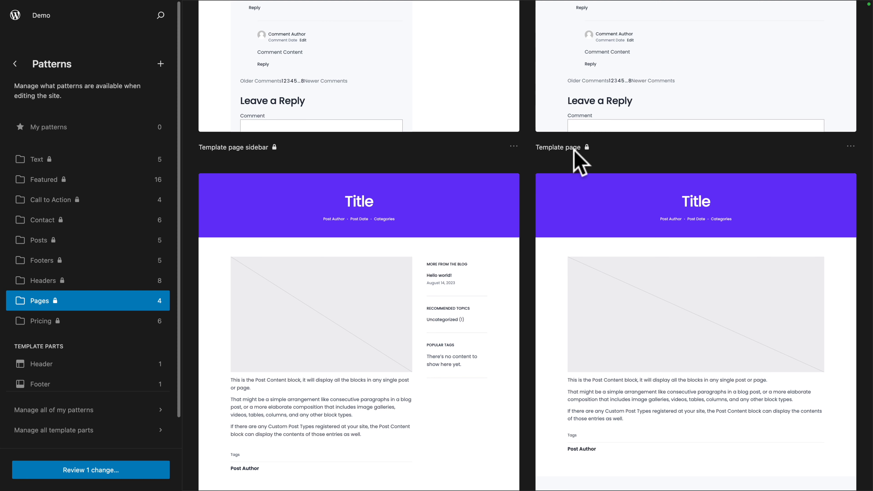
scroll(570, 146, down, 8)
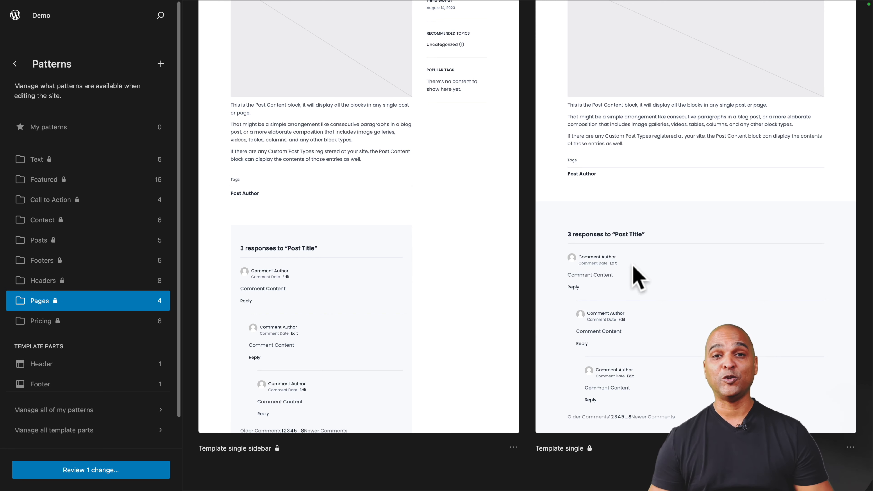
scroll(638, 277, down, 10)
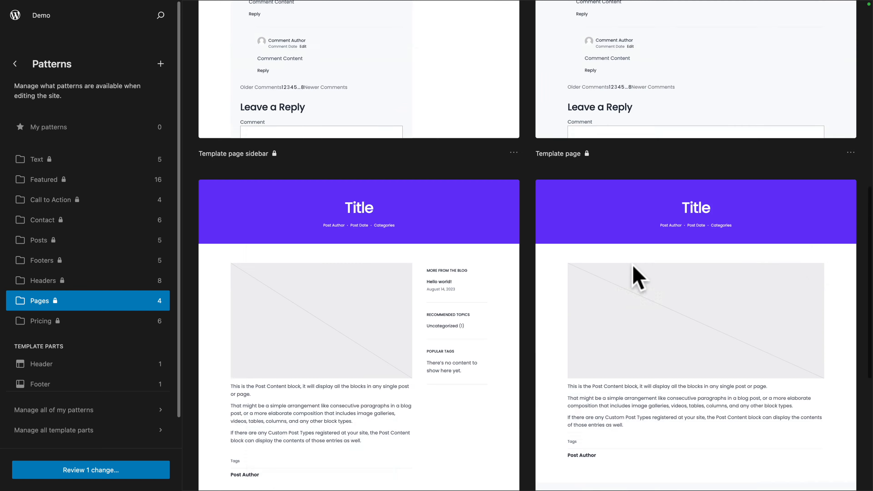
scroll(634, 268, up, 3)
scroll(634, 268, down, 2)
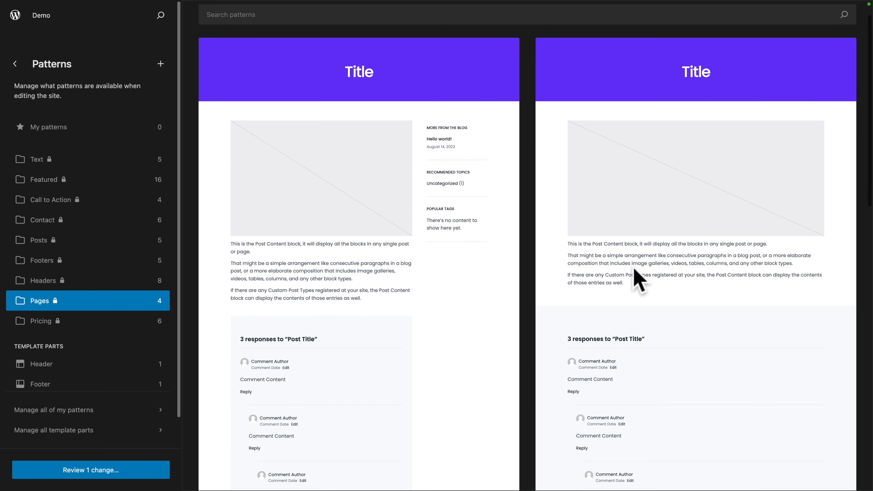
Step: Copy the "Template page" pattern to My patterns
scroll(664, 283, down, 1)
scroll(668, 293, down, 5)
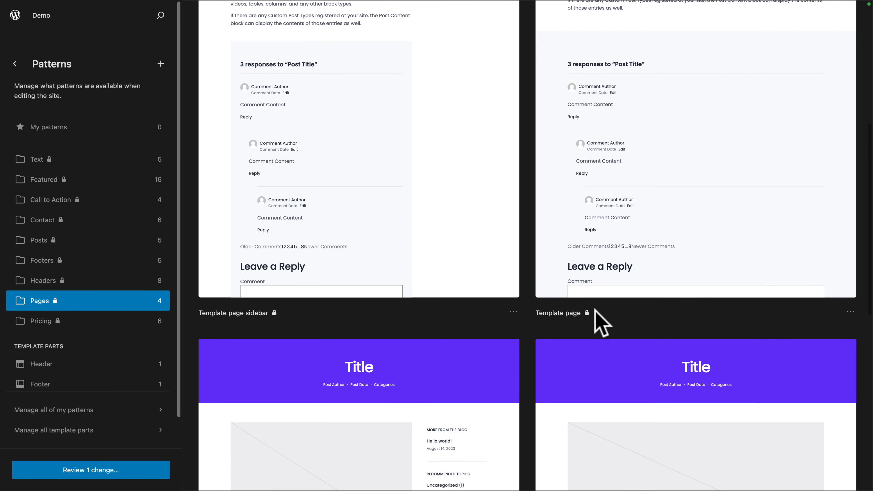
click(850, 312)
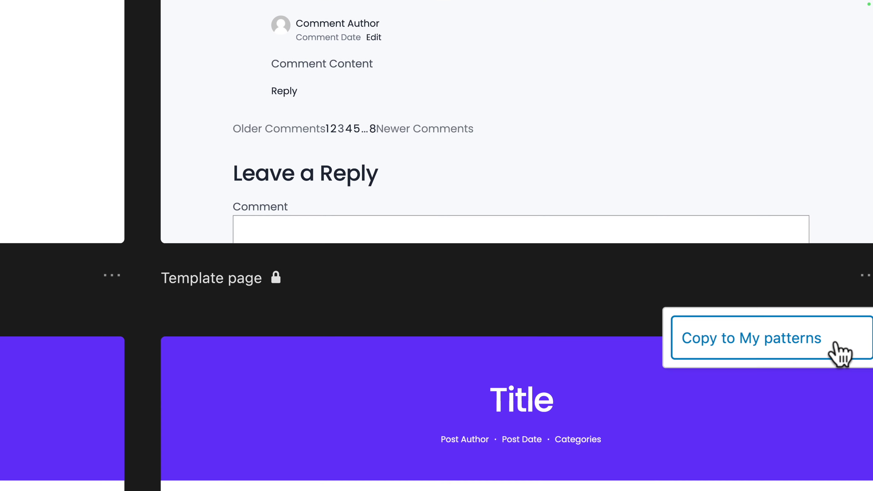
click(835, 344)
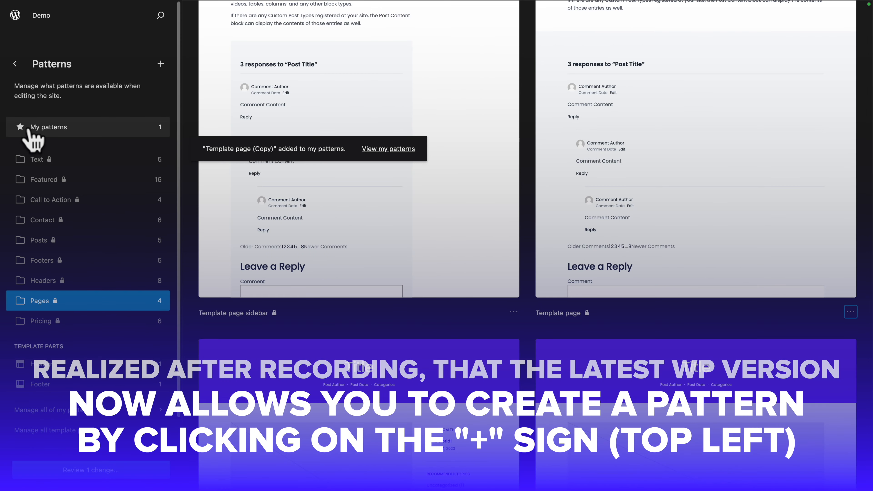
Step: Rename the copied template page pattern in My patterns as "Vertical Page Pattern"
click(33, 128)
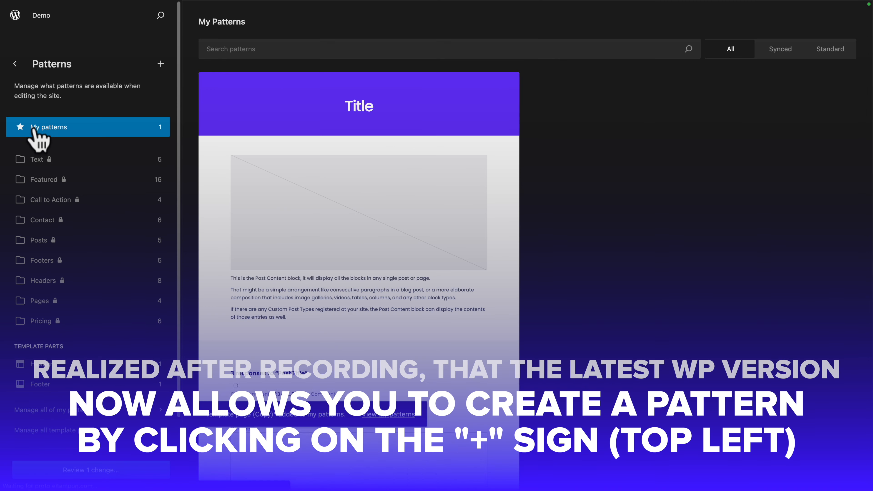
scroll(361, 279, down, 5)
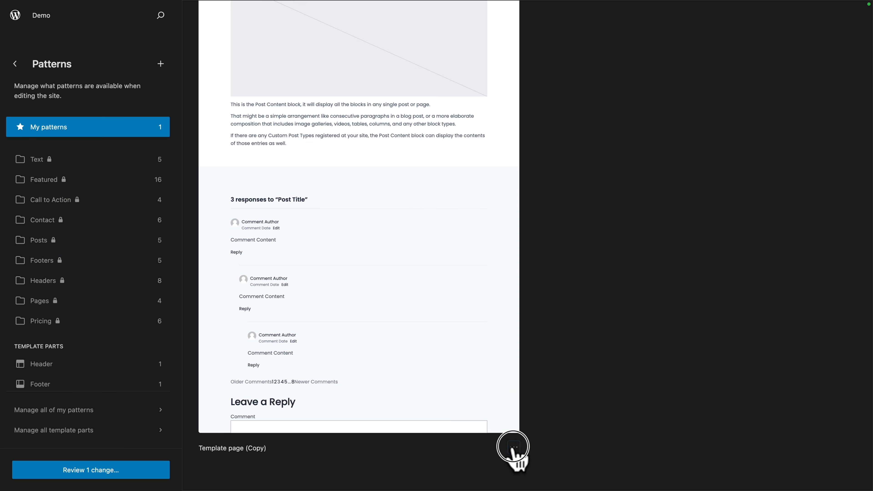
click(514, 447)
click(452, 385)
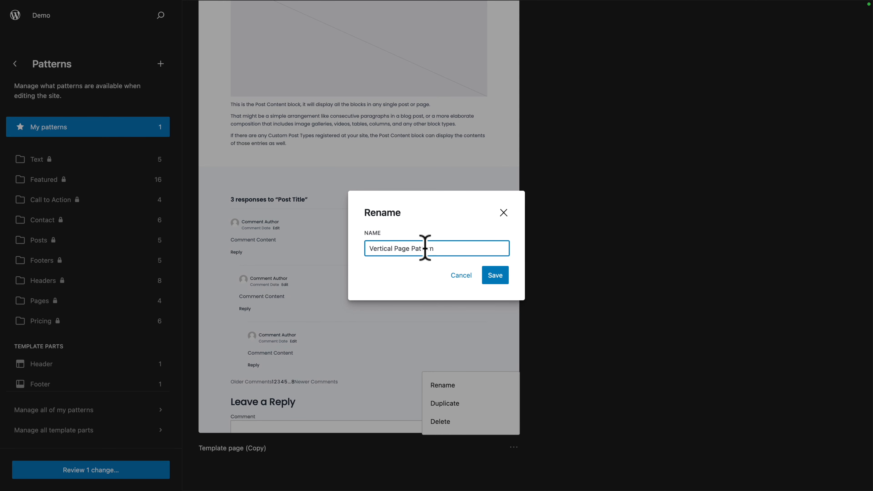
click(496, 282)
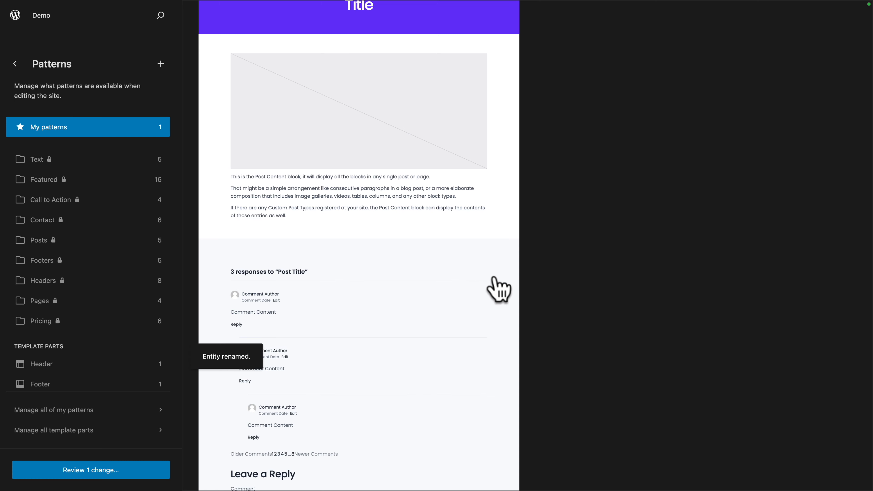
Step: Open the Vertical Page Pattern for editing and delete all three of its group blocks
click(370, 172)
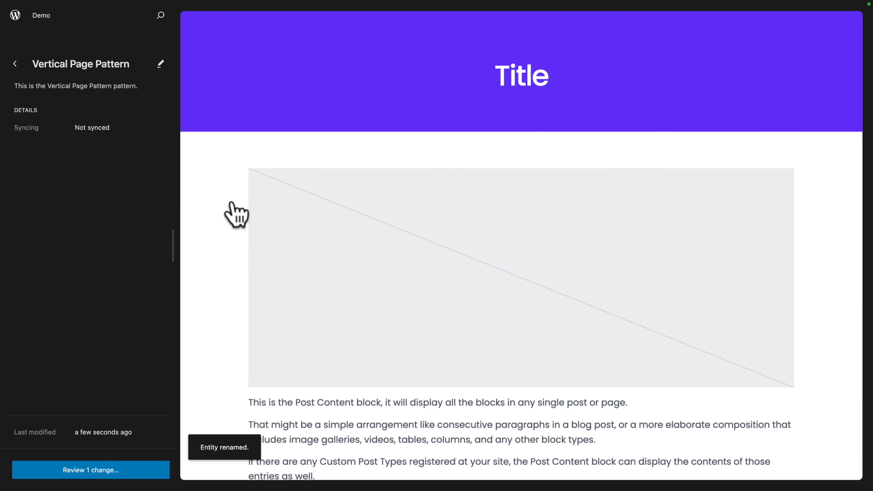
click(421, 161)
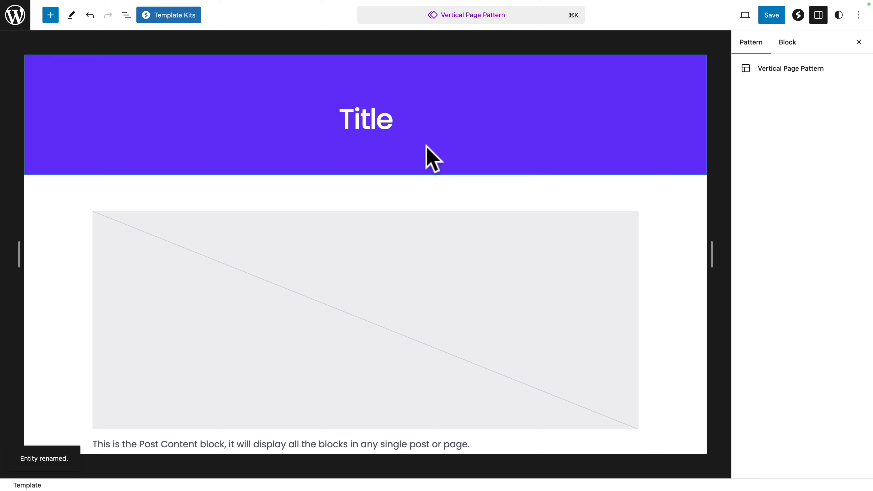
mouse_move(311, 194)
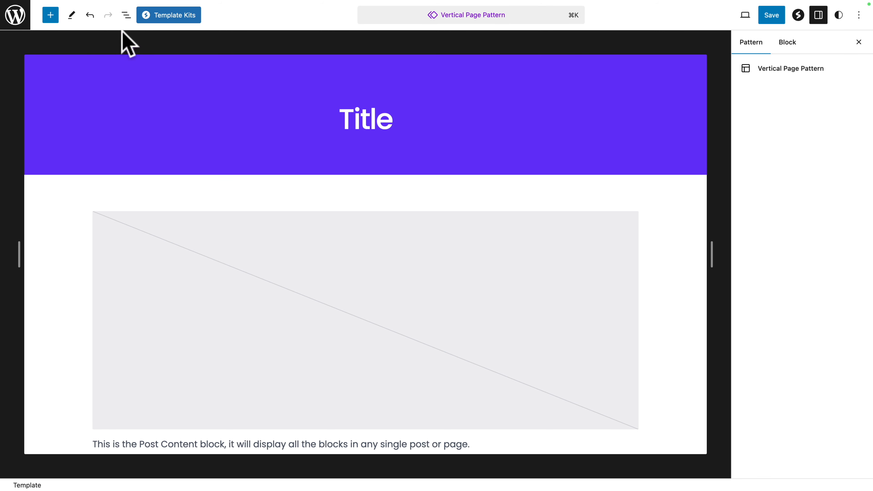
click(126, 15)
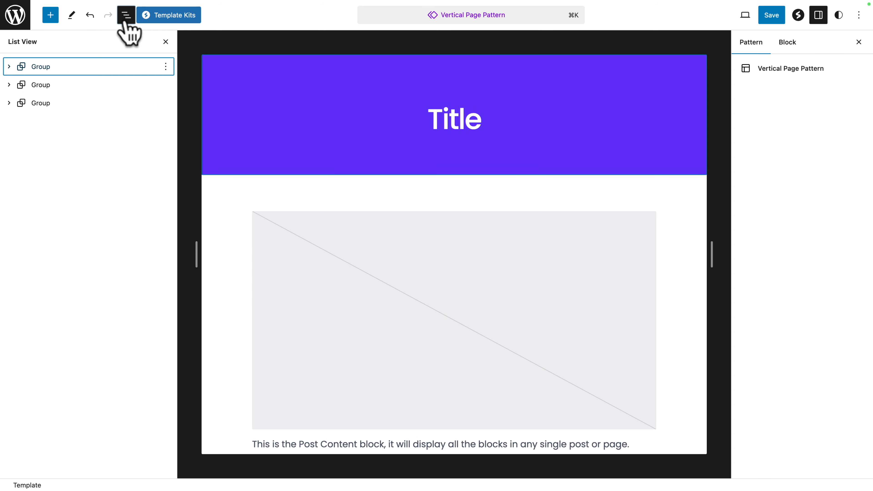
click(166, 66)
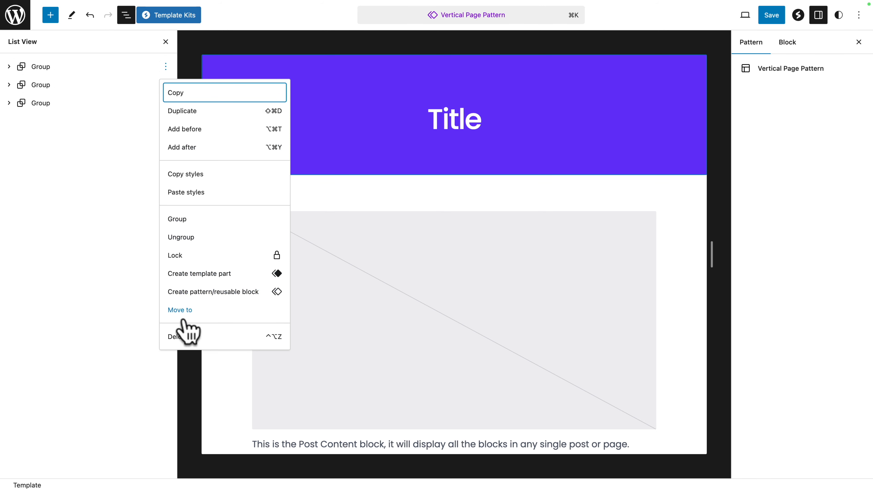
click(179, 336)
click(165, 67)
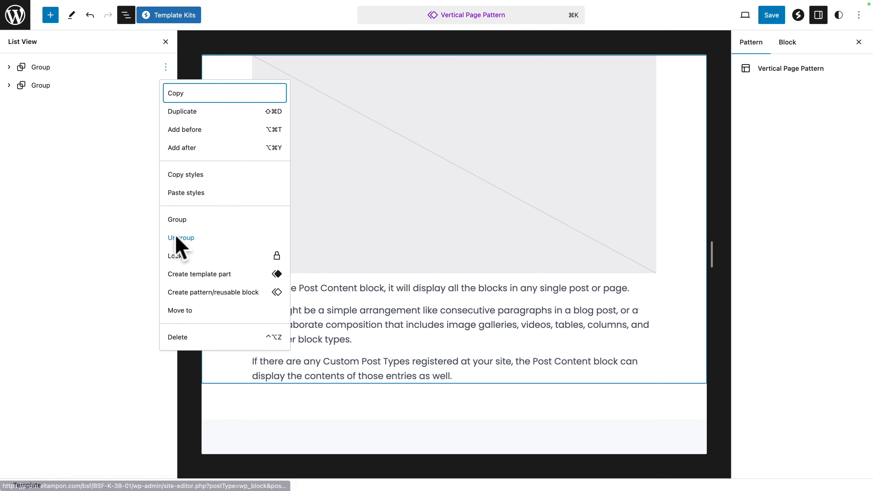
click(185, 345)
click(166, 66)
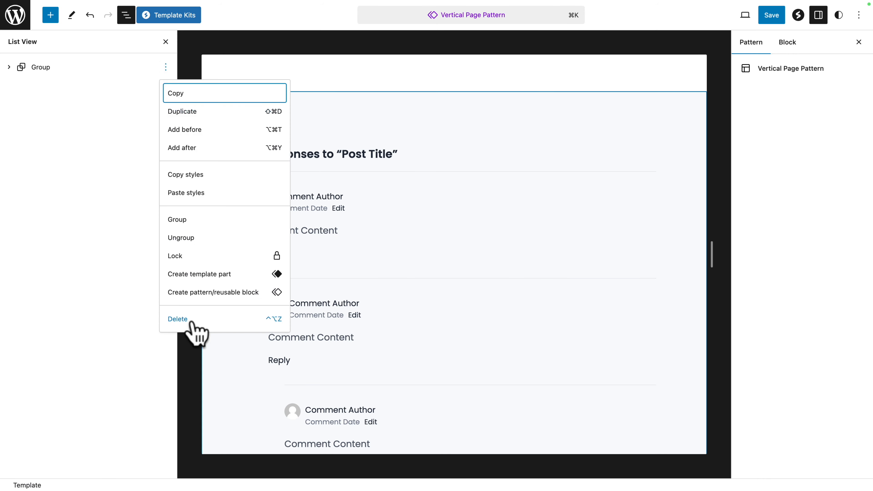
click(190, 319)
Step: Insert a Spectra Container block in the empty pattern, using the two-column layout with a narrow first and a wide second column
click(51, 16)
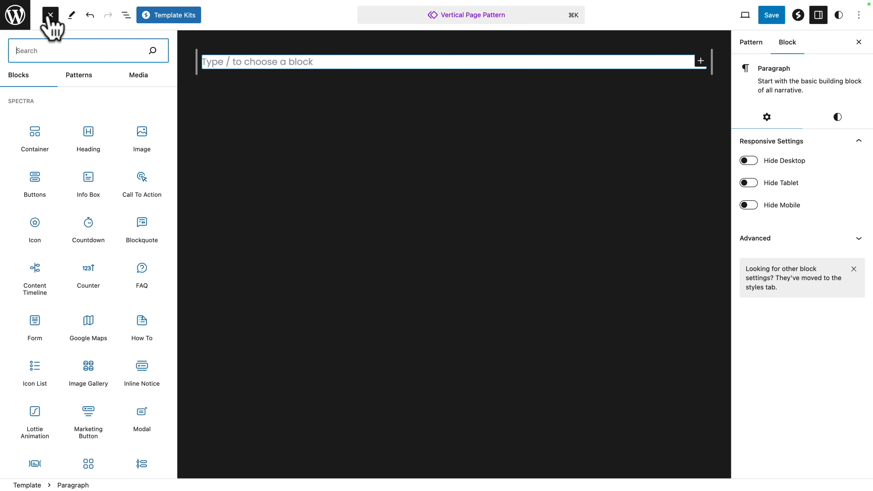
click(26, 136)
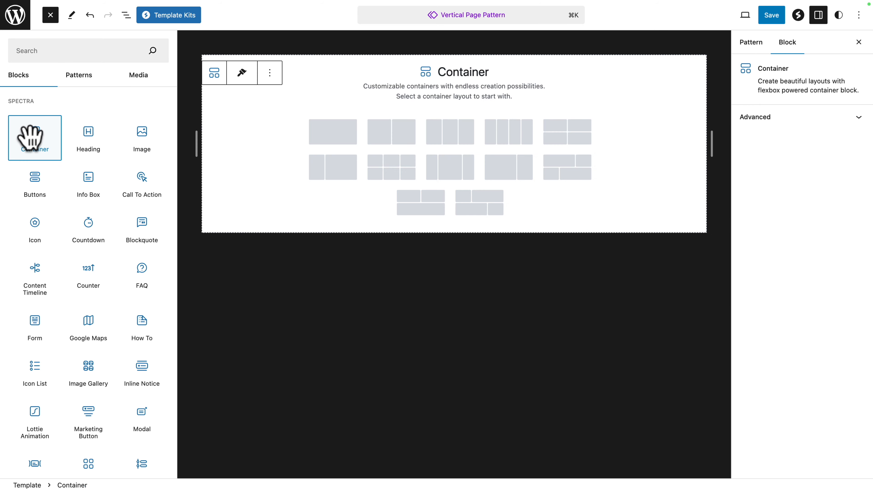
click(335, 174)
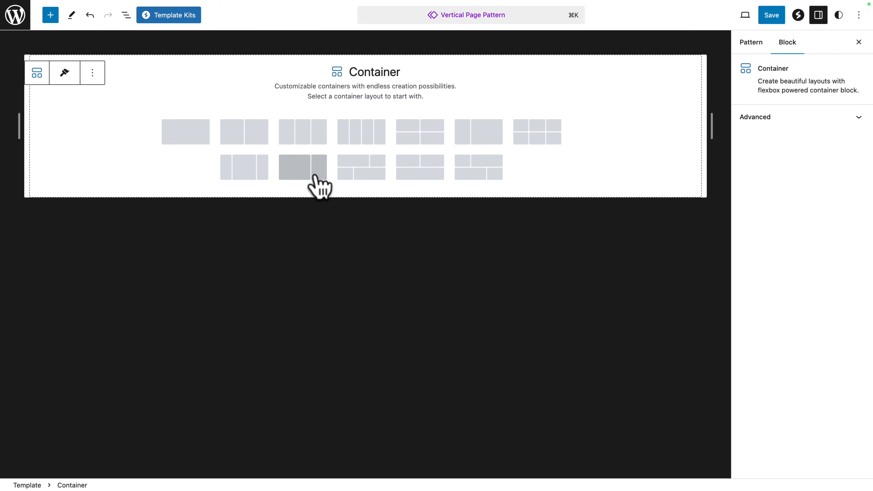
click(477, 137)
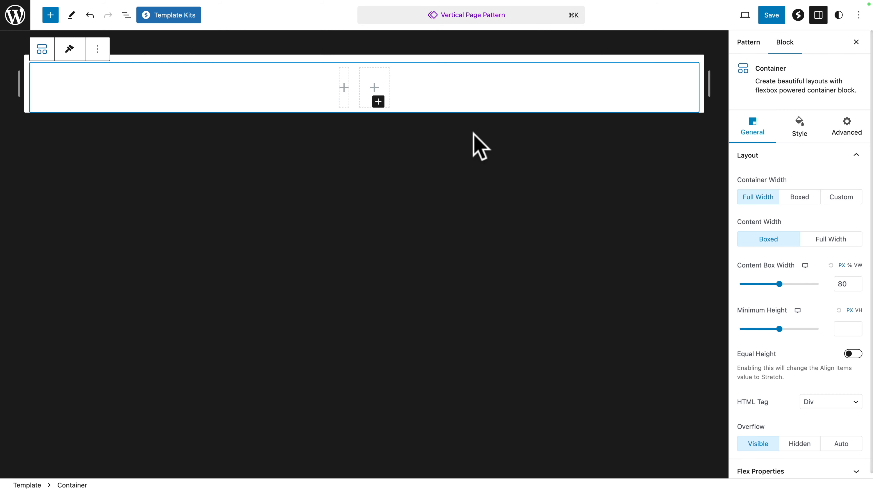
Step: With the block List View shown, set the container's content box width to 100 VW and its minimum height to 100 VH
click(127, 15)
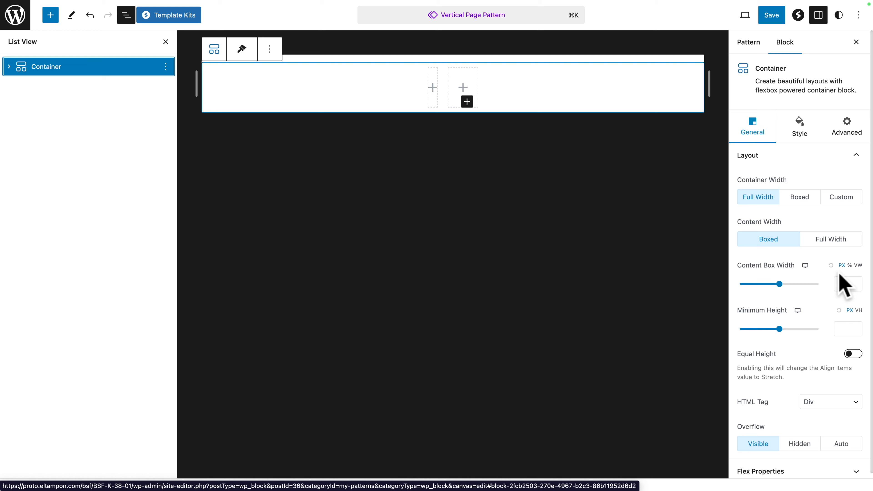
click(872, 264)
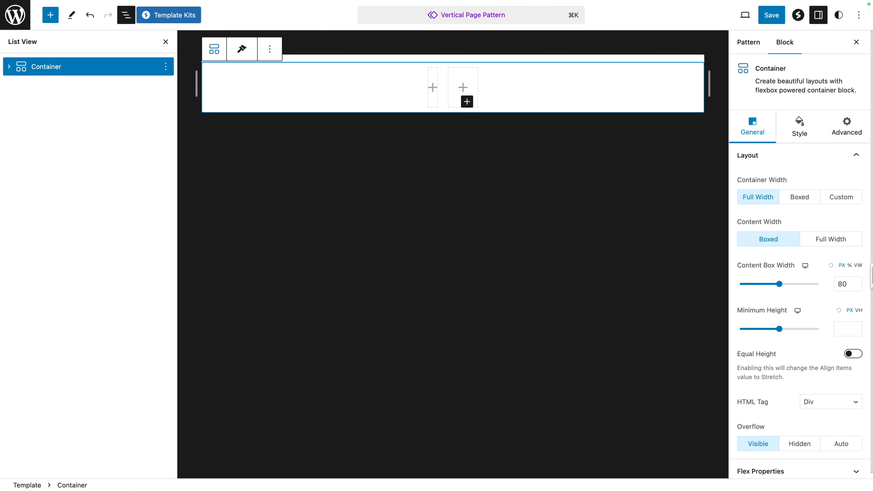
click(858, 265)
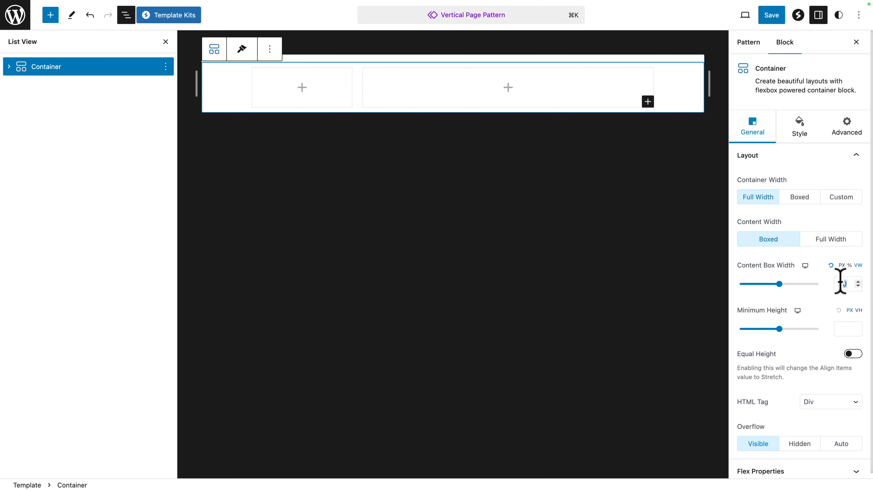
text(100)
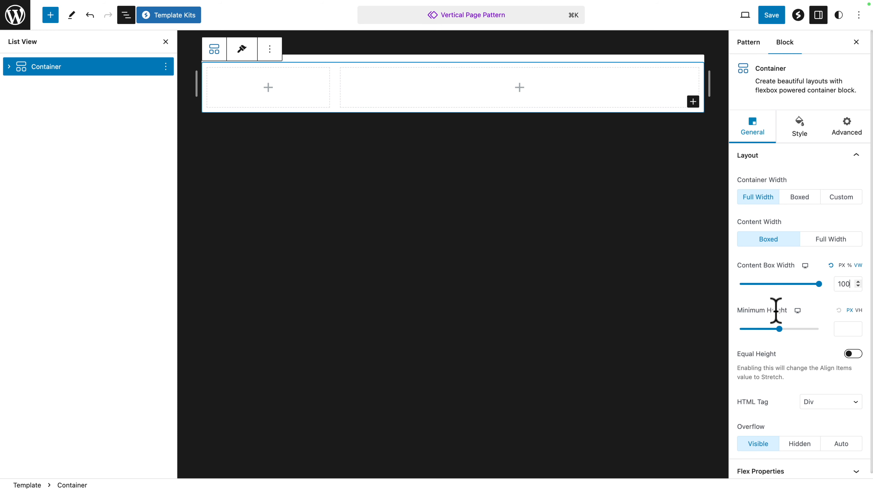
click(858, 310)
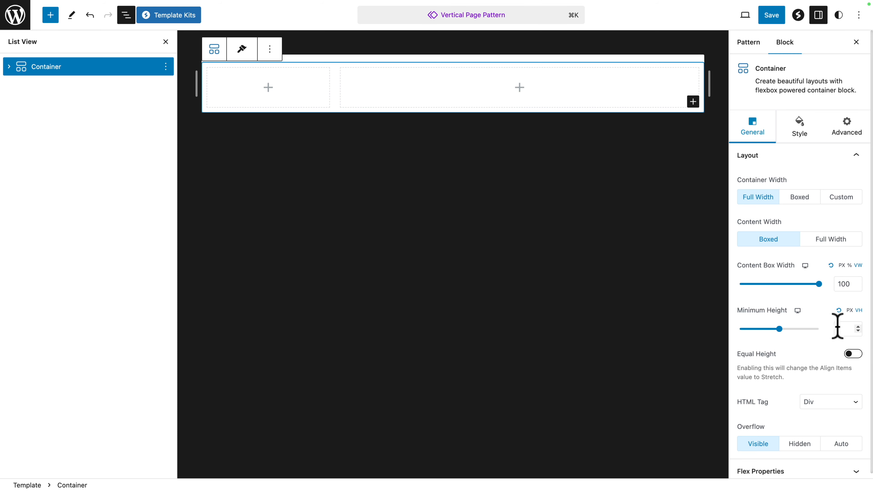
text(100)
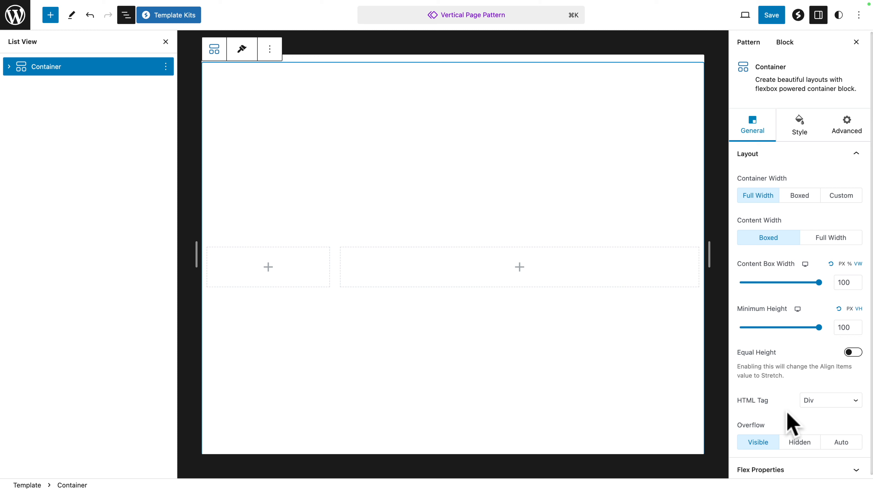
Step: Align the container's items to the top and justify its content to the left in the flex properties
click(819, 471)
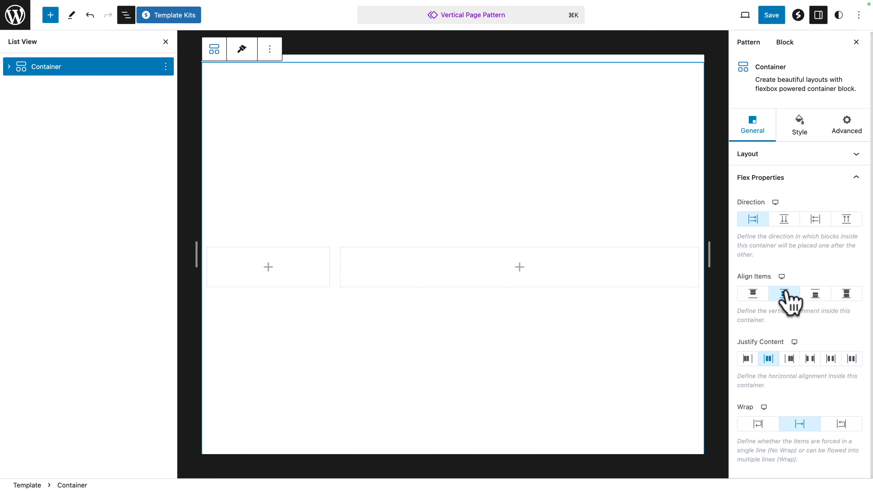
click(753, 293)
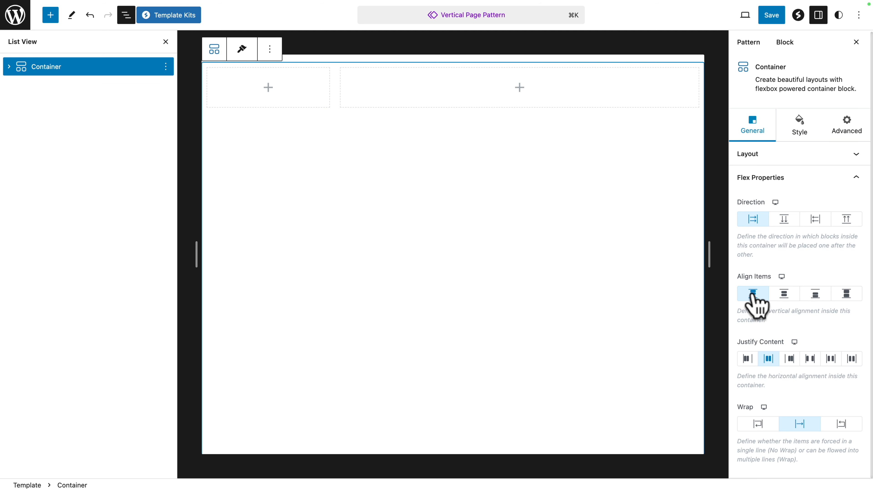
click(747, 358)
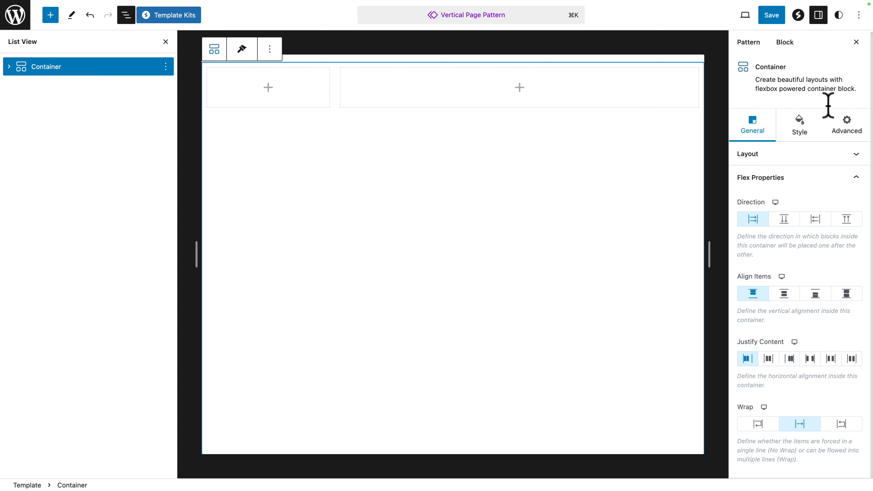
Step: Give the container a solid white (FFFFFF) background color
click(799, 127)
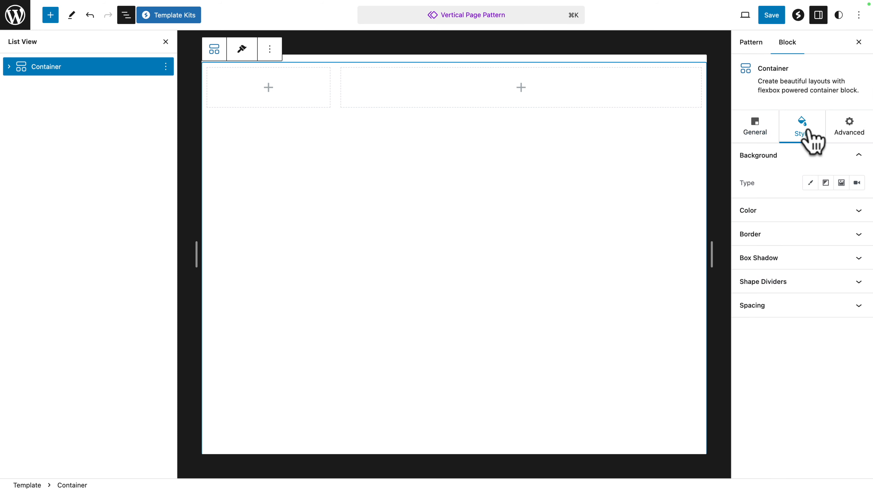
click(813, 186)
click(857, 212)
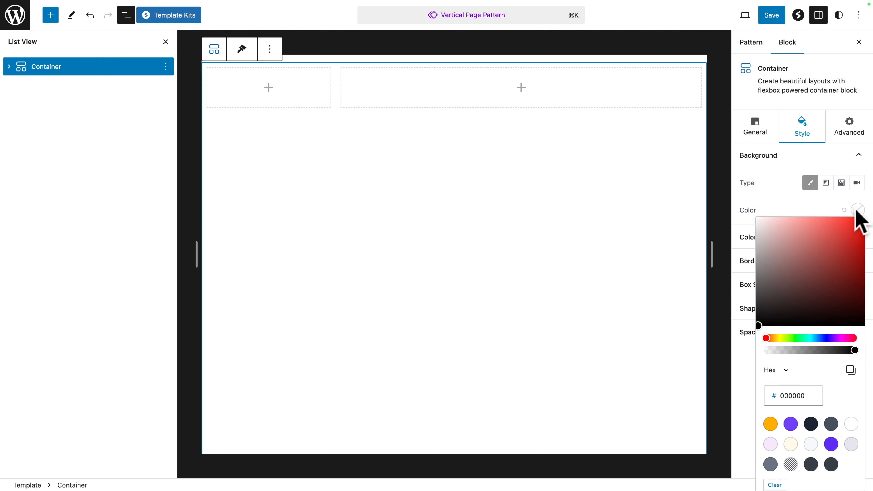
click(851, 425)
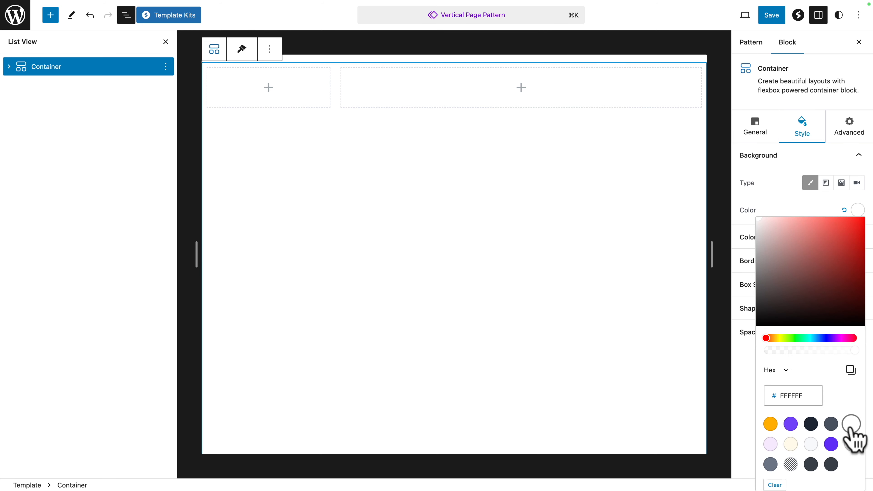
click(784, 206)
Step: Set the container's row gap and column gap to 0 and its padding to 0 on all sides
click(769, 336)
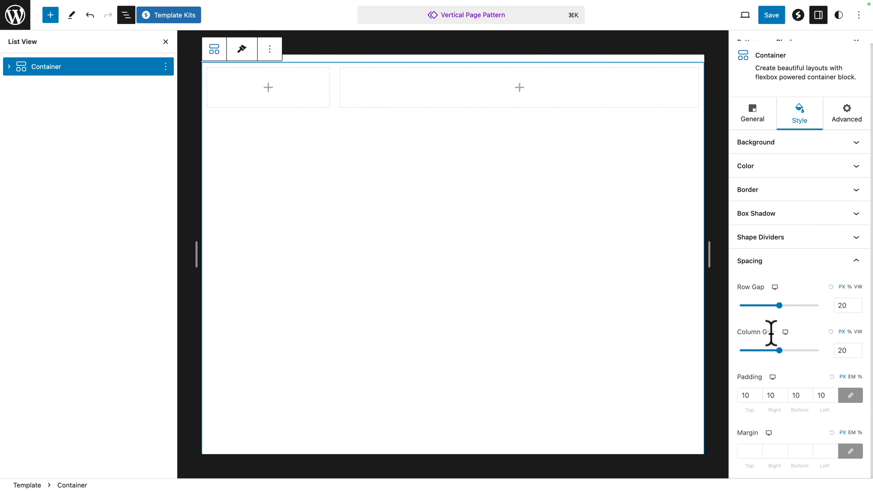
double_click(843, 305)
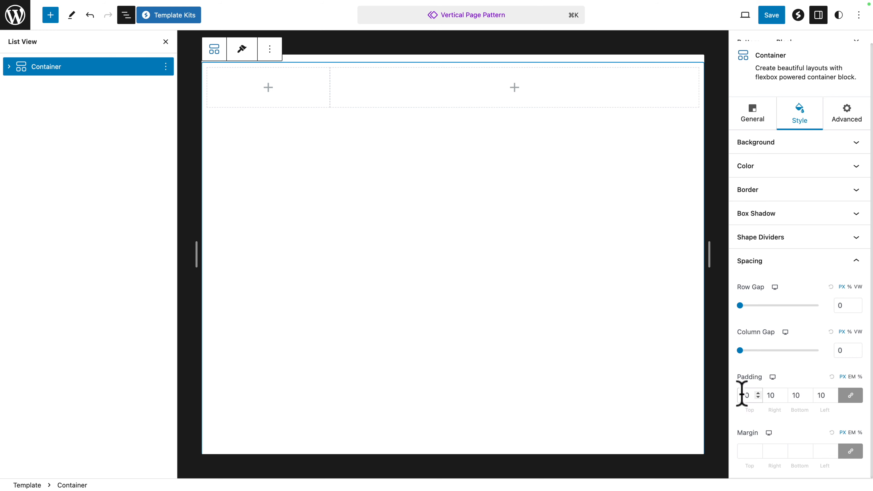
key(BackSpace)
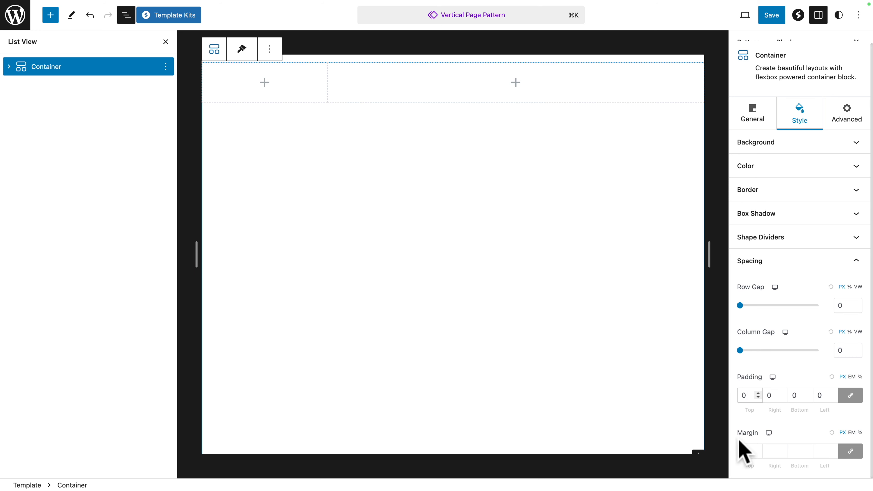
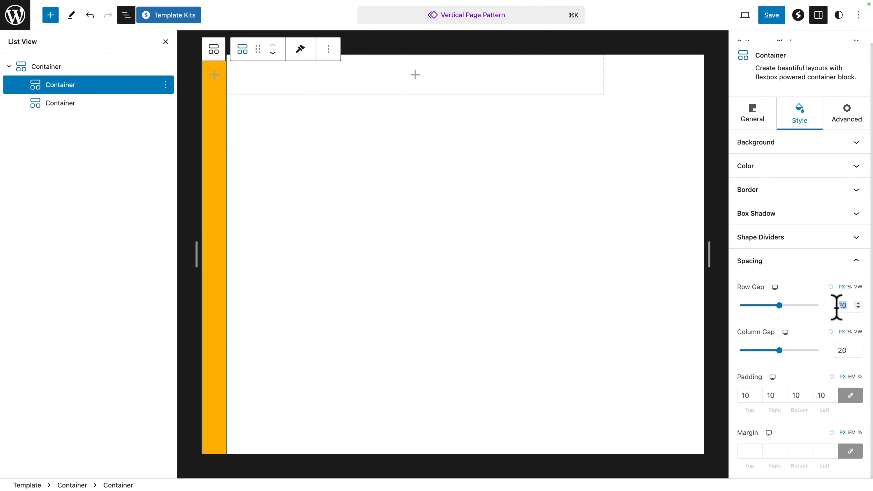
Step: Set the orange container's row and column gaps to 0, its top and bottom padding to 30 px, and all margins to 0
double_click(852, 351)
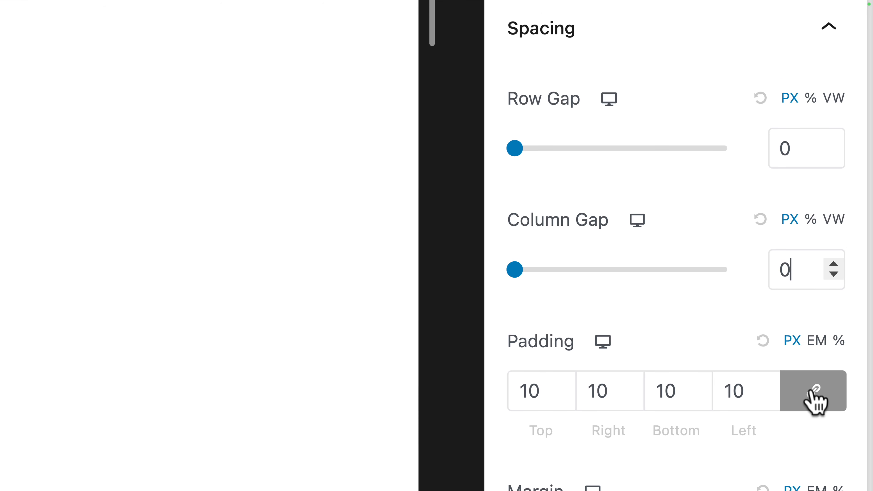
click(812, 391)
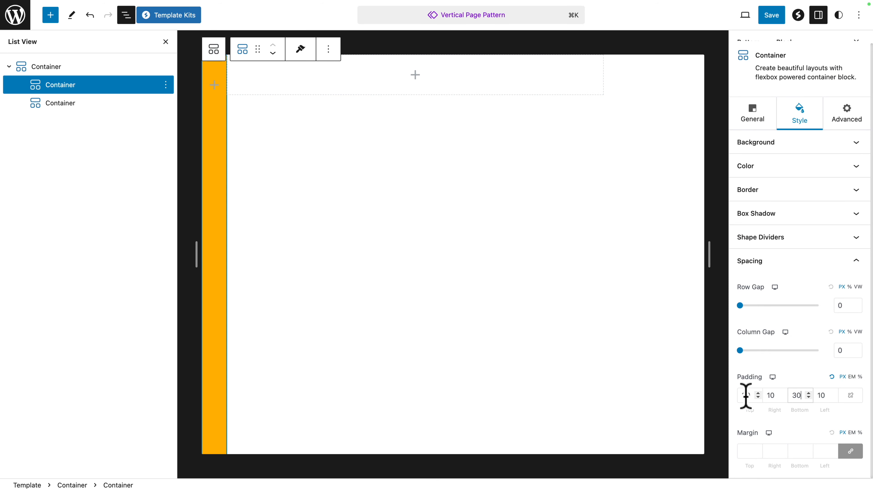
click(739, 450)
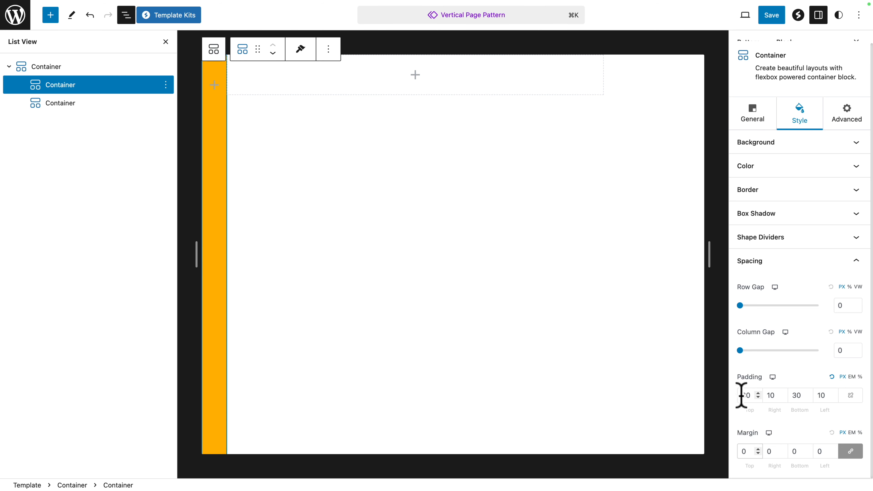
Step: Give the orange container the HTML anchor "sticky_container" and save the pattern
click(847, 116)
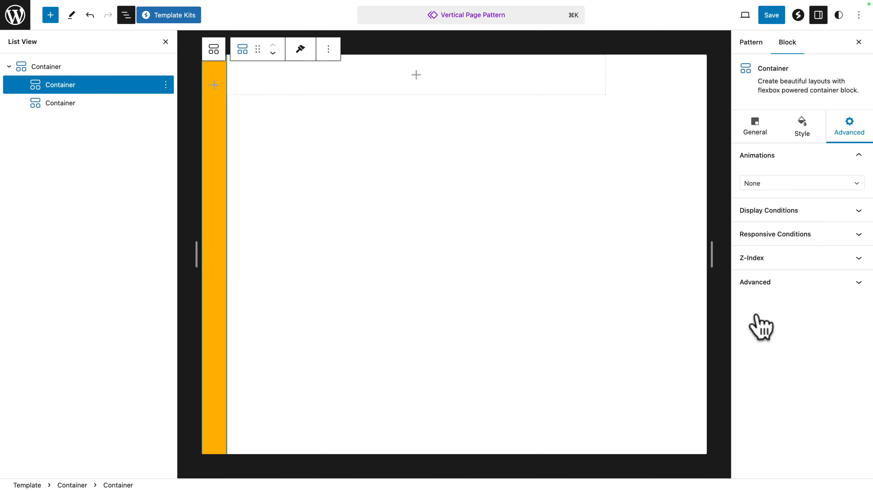
click(740, 282)
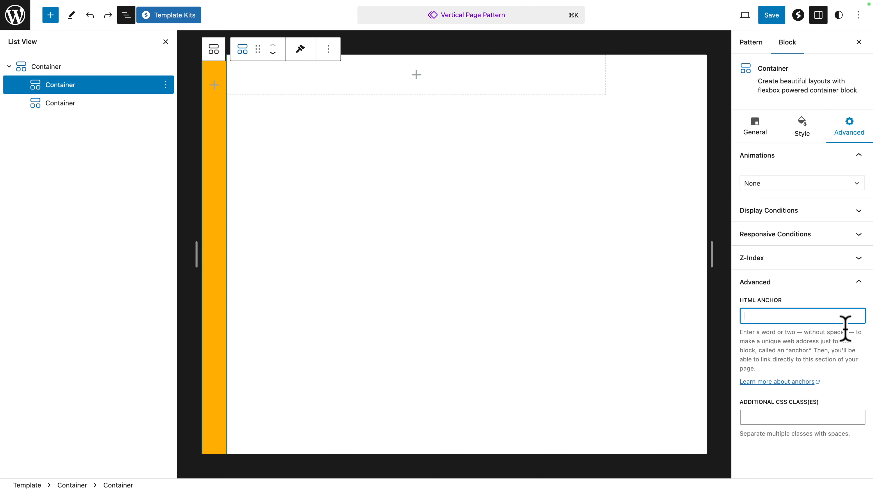
text(sticky_container)
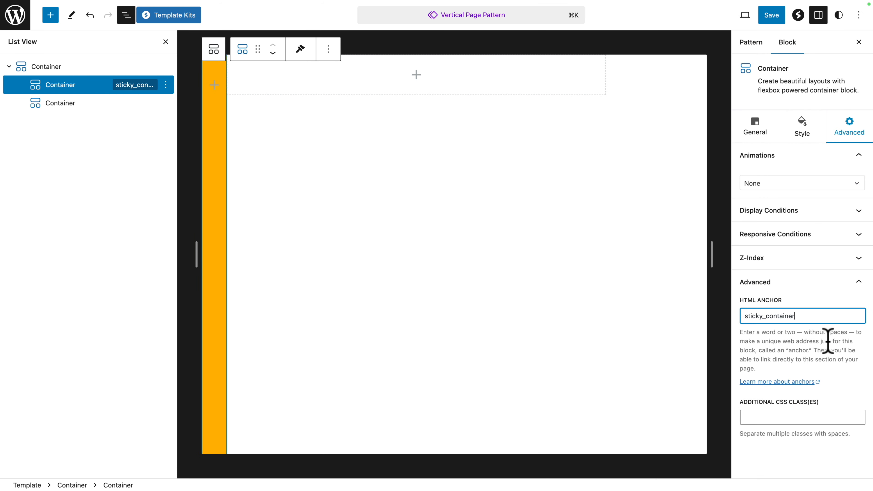
click(771, 15)
click(765, 16)
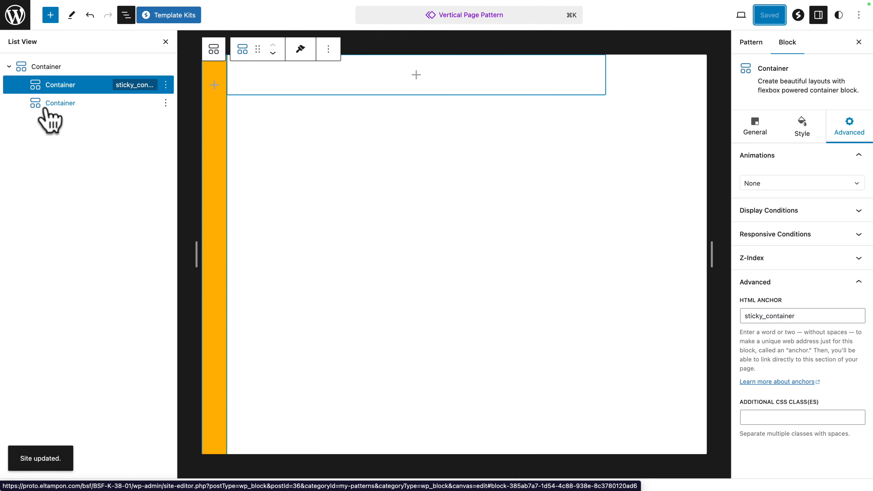
Step: Set the second inner container's custom width to 95 VW and its minimum height to 100 VH
click(46, 110)
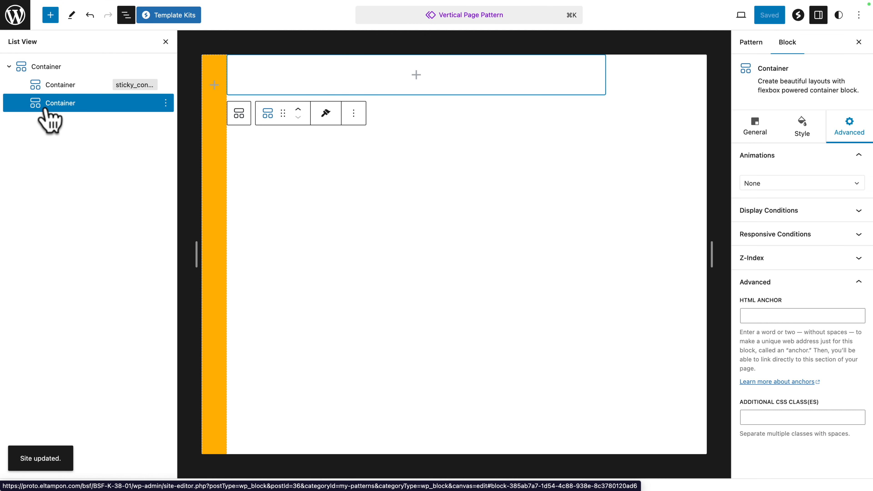
click(753, 132)
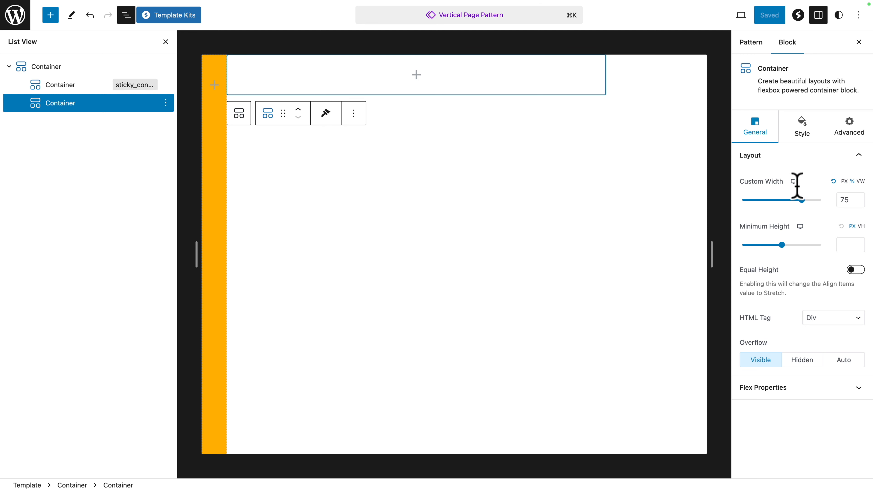
click(860, 181)
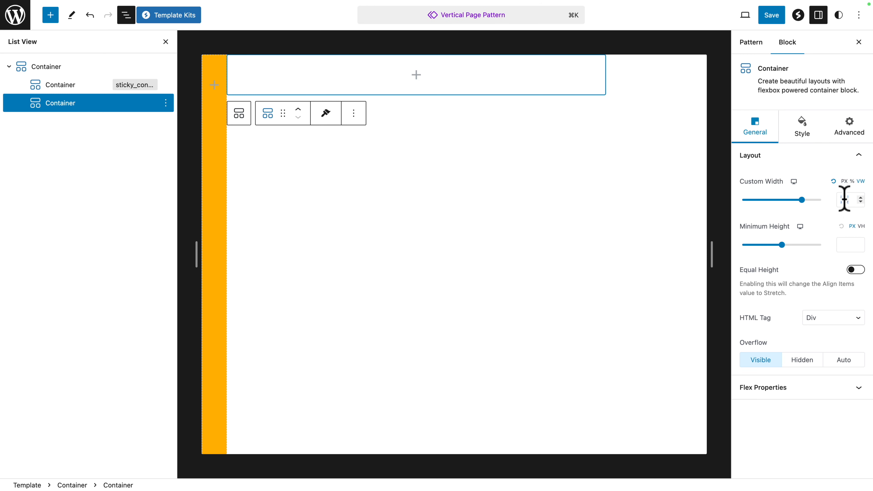
text(95)
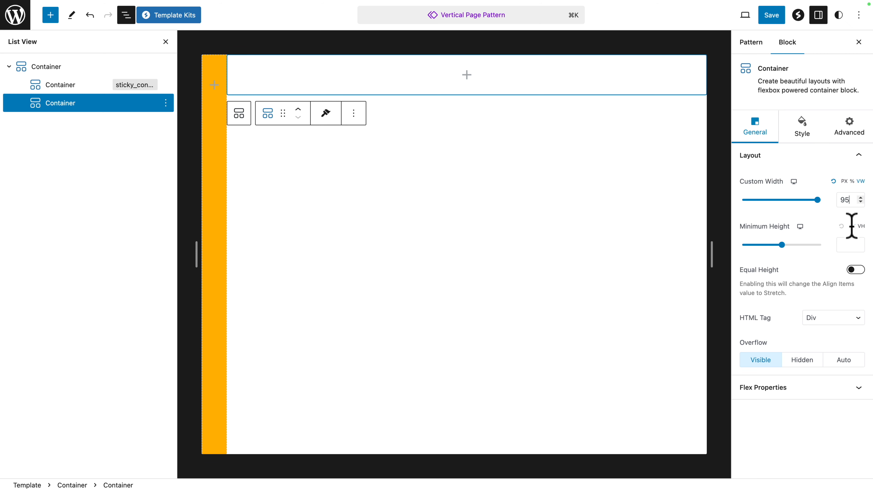
click(860, 227)
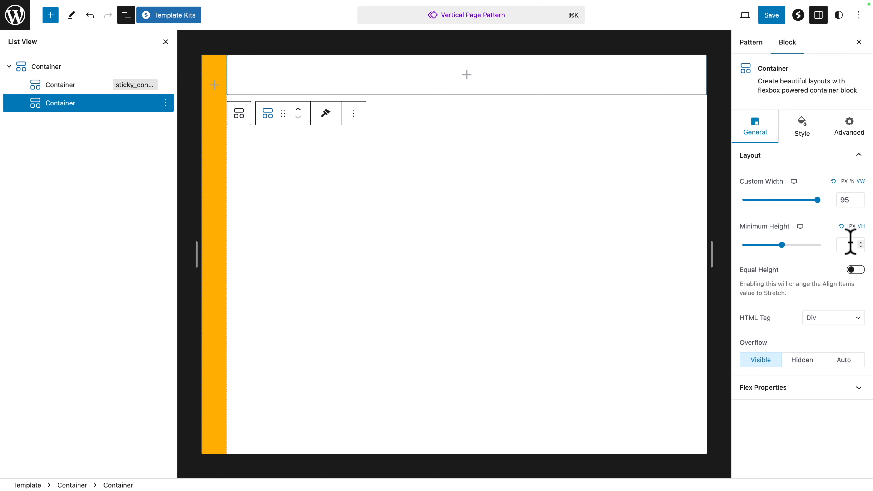
text(100)
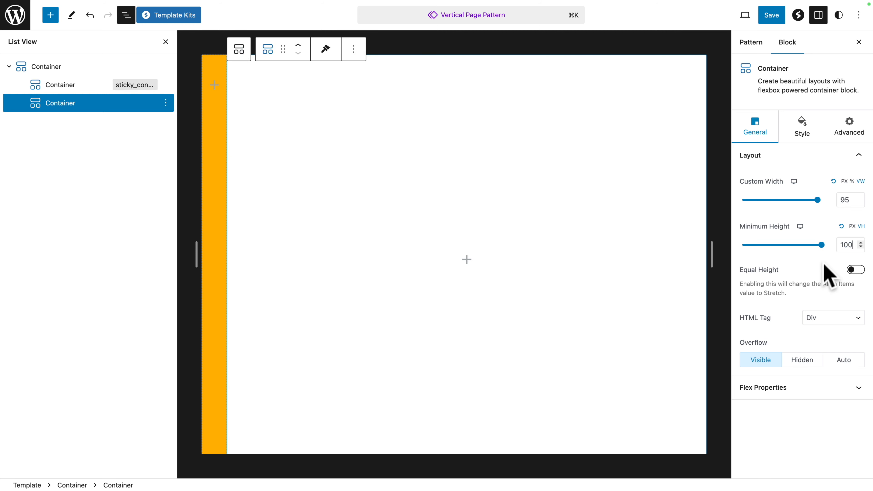
Step: In the second inner container's flex properties, align the items to the left and justify the content to the top
click(806, 393)
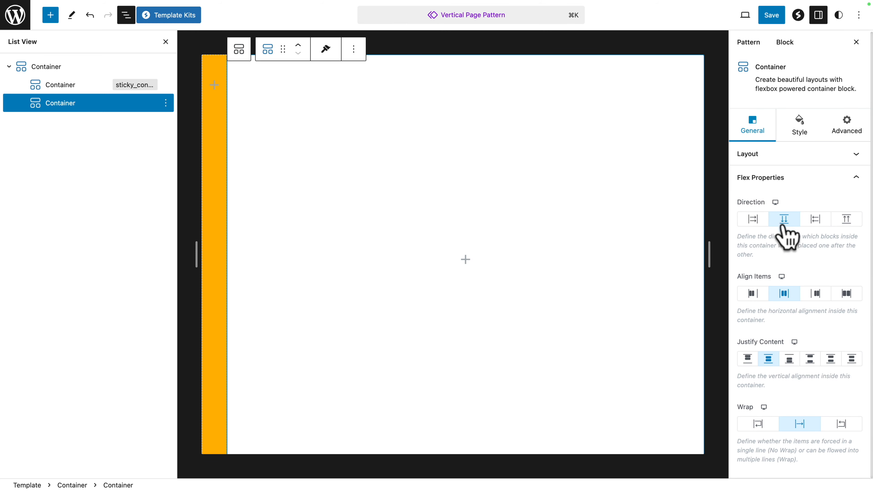
click(751, 294)
click(747, 359)
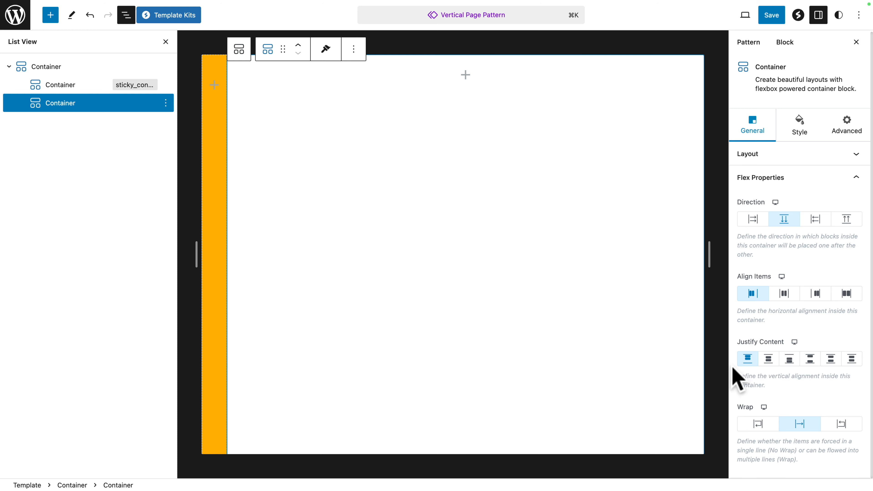
Step: Set the second inner container's row gap, column gap, padding and margin all to 0
click(803, 130)
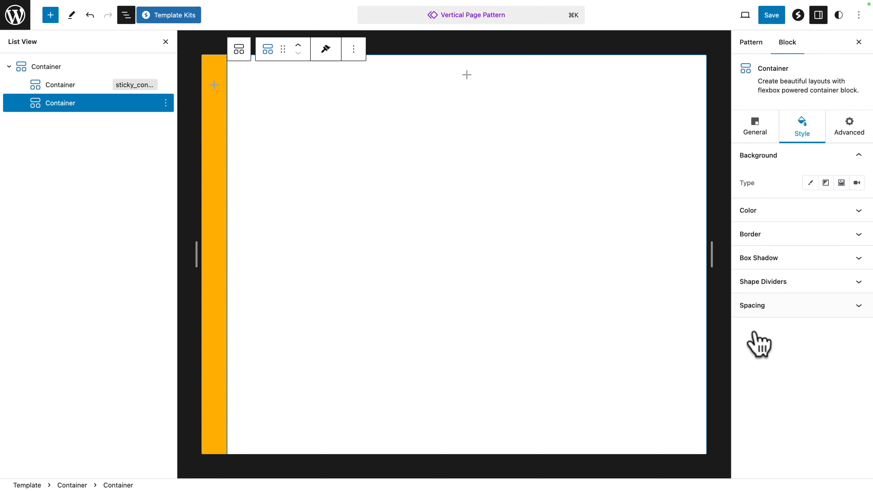
click(757, 311)
double_click(842, 305)
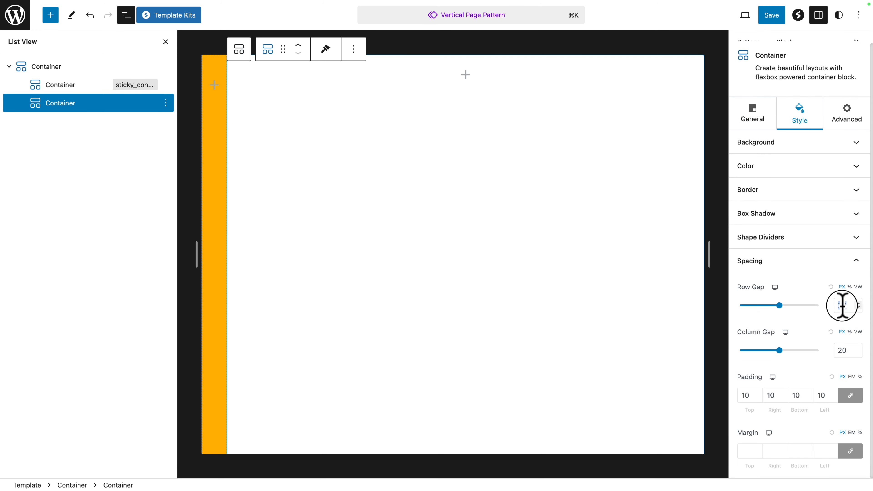
double_click(842, 350)
double_click(746, 396)
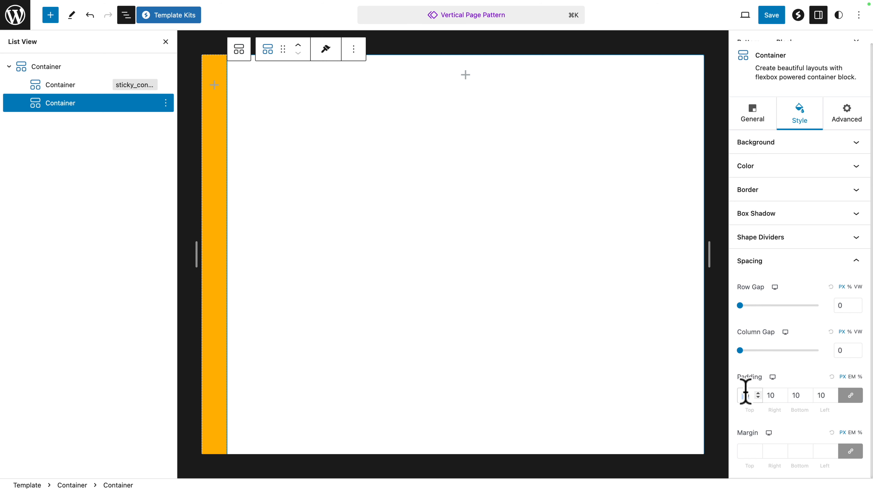
text(0)
click(739, 446)
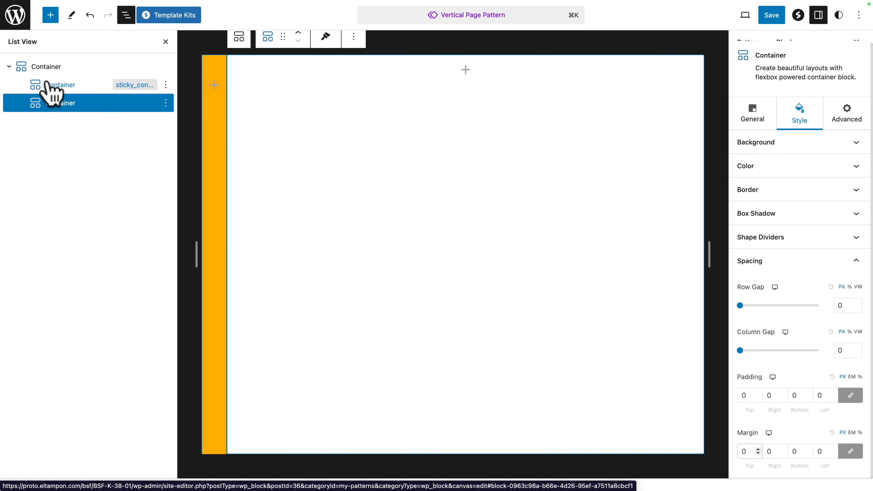
Step: Insert a Spectra Image block inside the orange sticky_container container
click(48, 85)
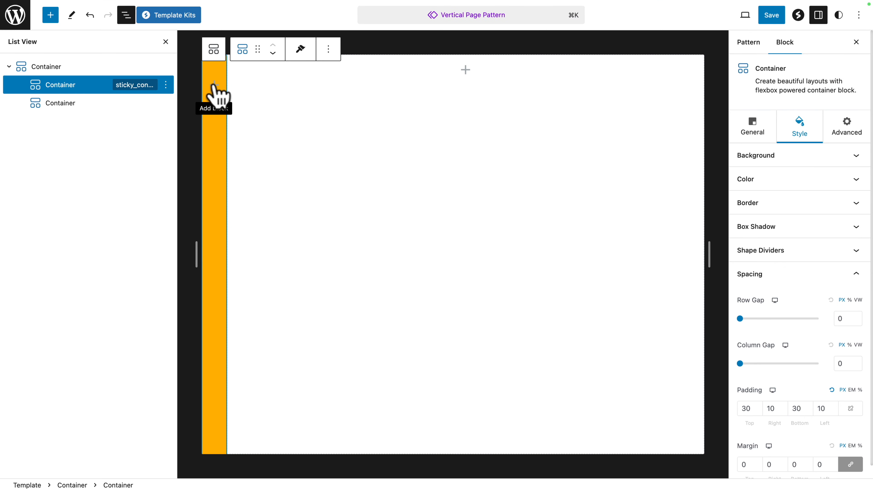
click(215, 86)
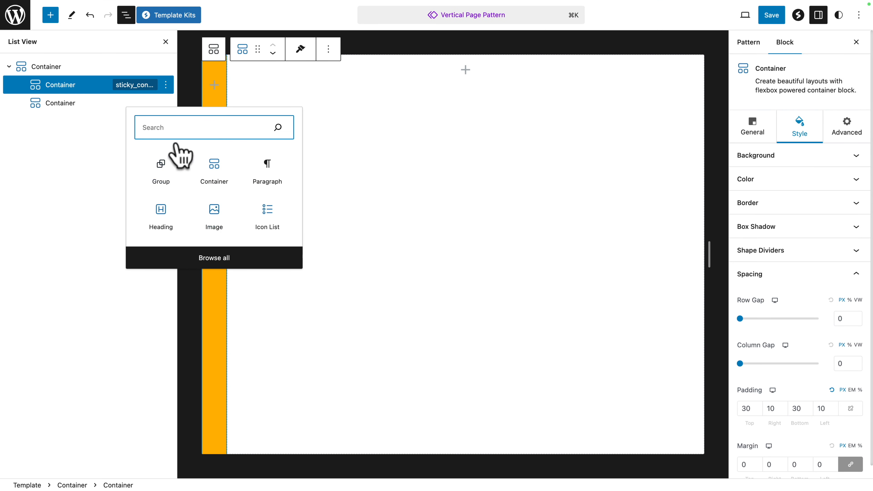
text(im)
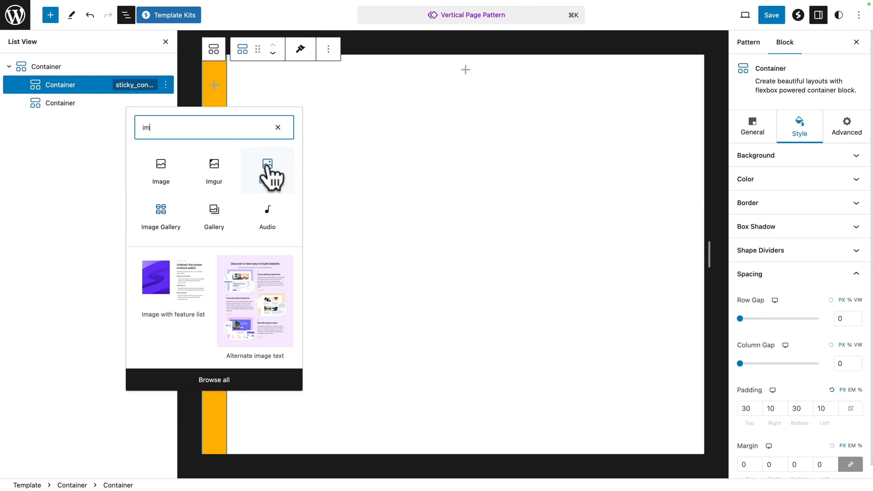
click(267, 166)
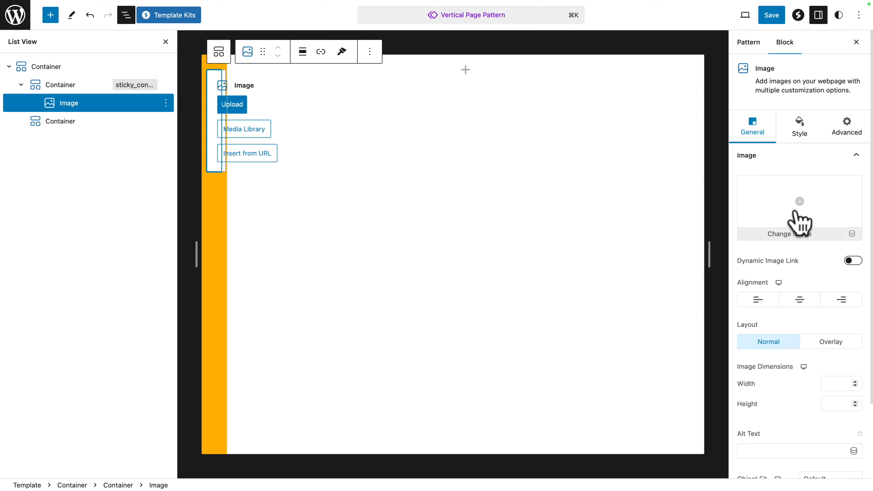
Step: Choose the site-icon-01.webp mustache icon from the media library as the block's image
click(821, 224)
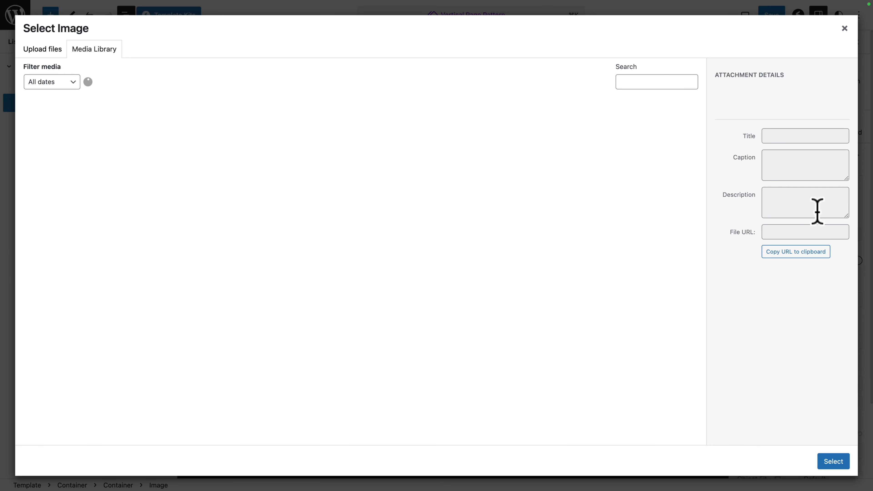
click(55, 51)
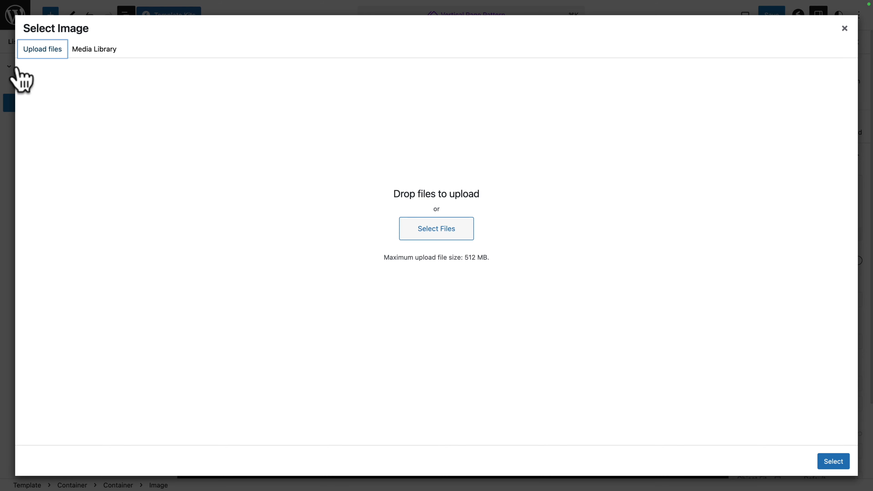
click(92, 53)
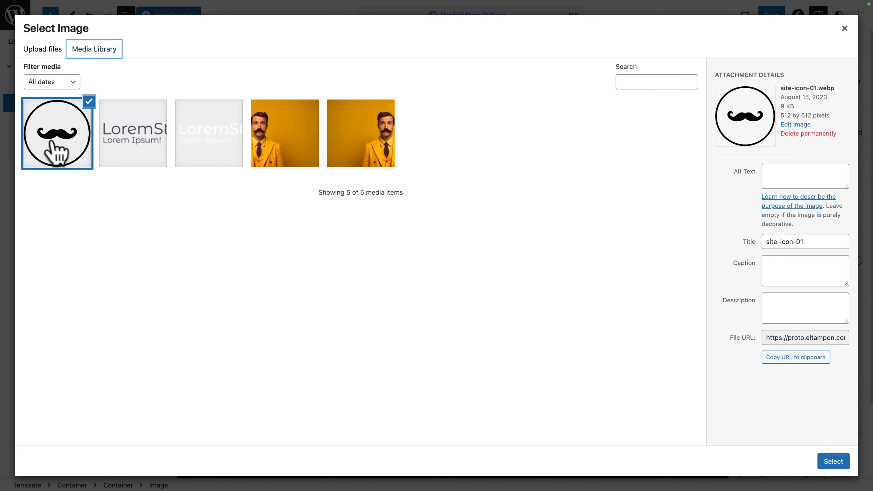
click(833, 462)
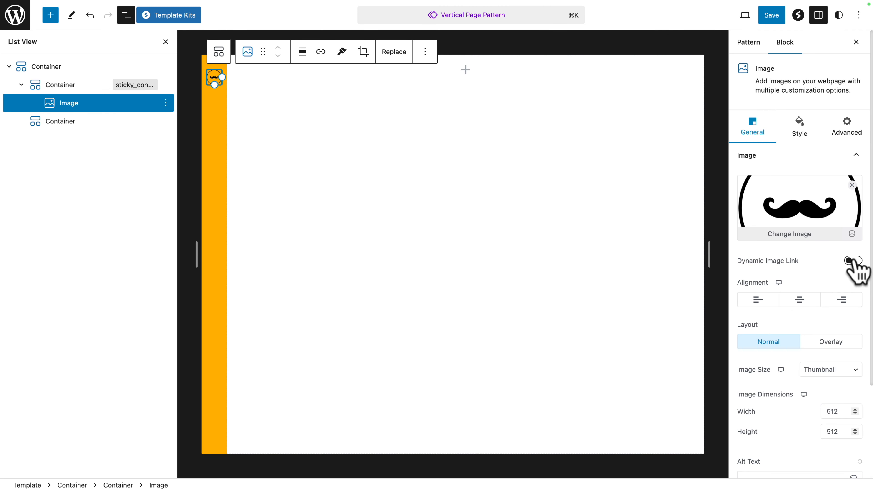
Step: Enable the dynamic image link with Site Logo URL as its data source, apply it, and center-align the image
click(853, 260)
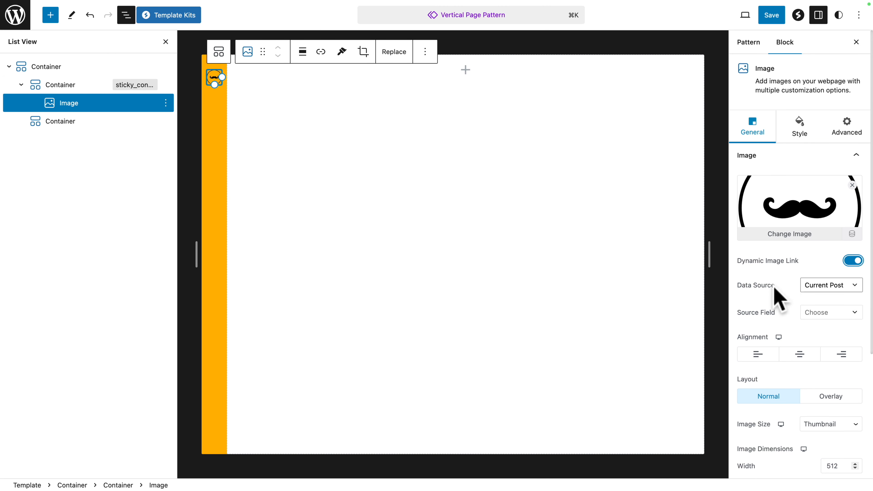
click(856, 286)
click(797, 387)
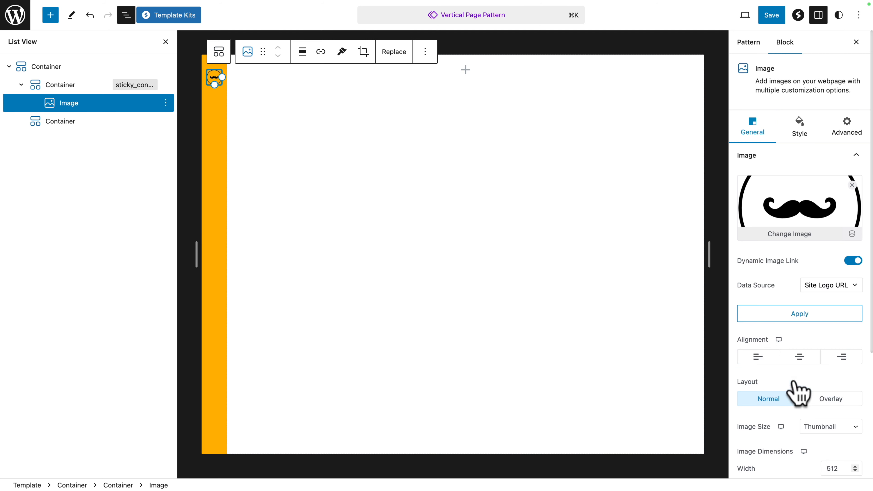
click(797, 313)
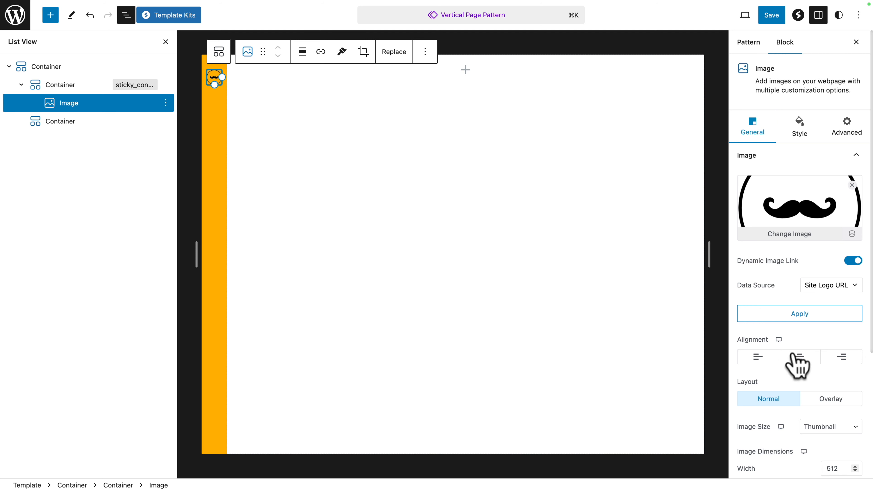
click(799, 359)
Step: Set the image size to Custom at 50 wide by 50 high, with object fit set to Contain
scroll(798, 359, down, 5)
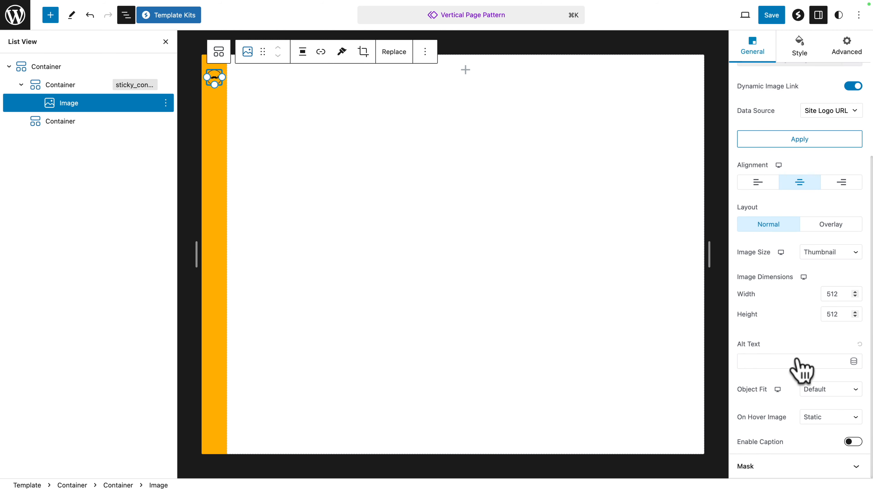
click(822, 255)
click(816, 286)
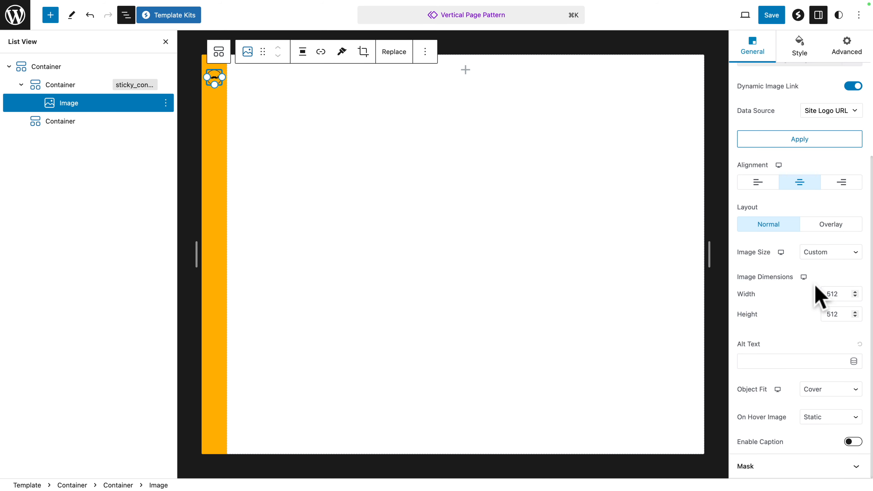
click(833, 293)
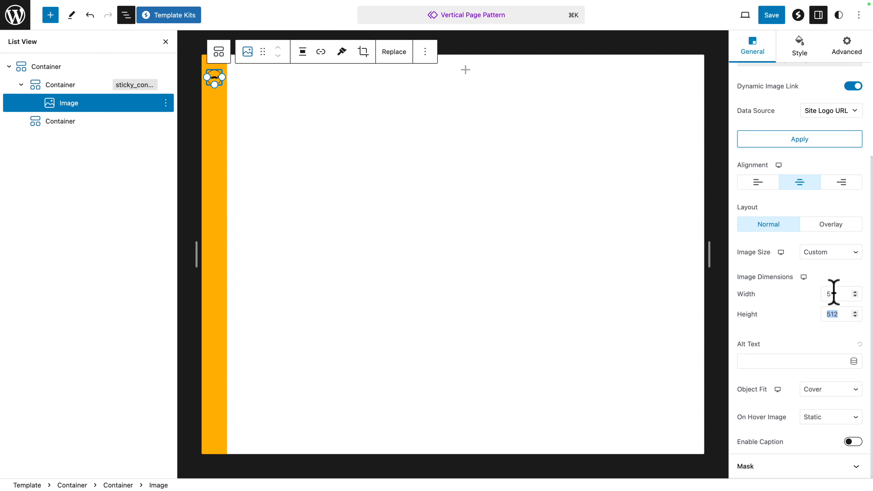
text(50)
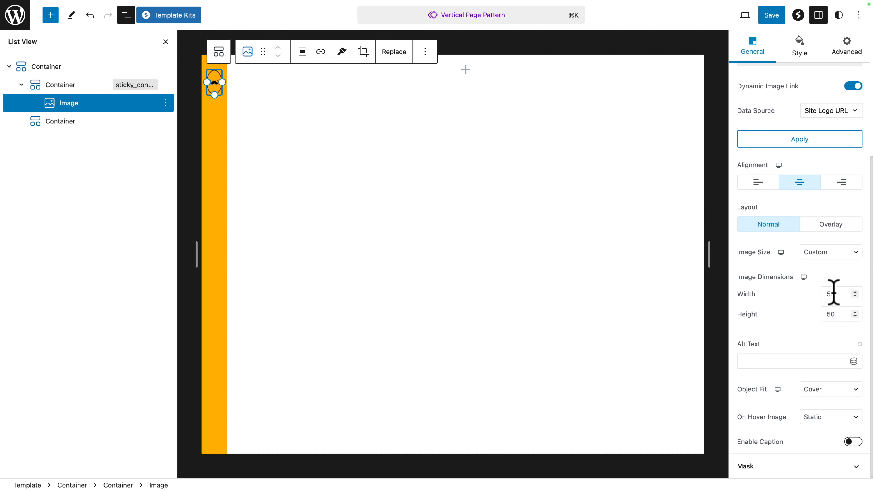
click(824, 389)
click(823, 400)
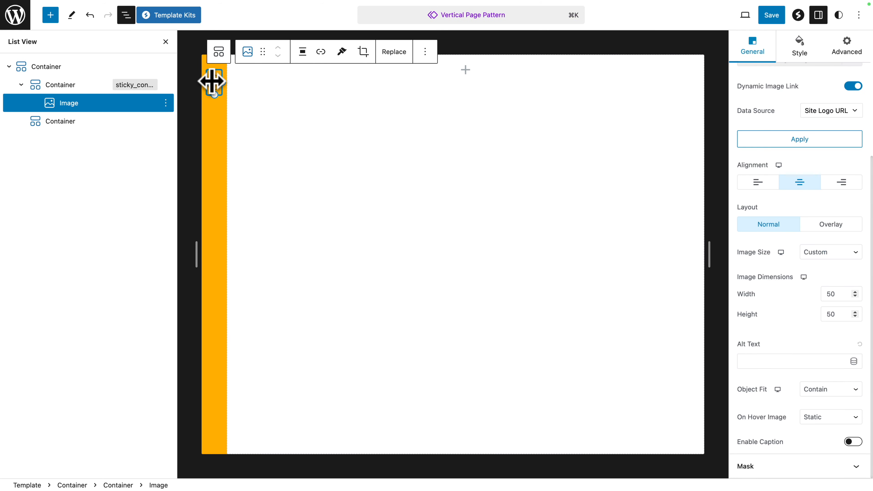
Step: Insert a Spectra Icon block below the site icon image in the orange sticky_container container
click(51, 16)
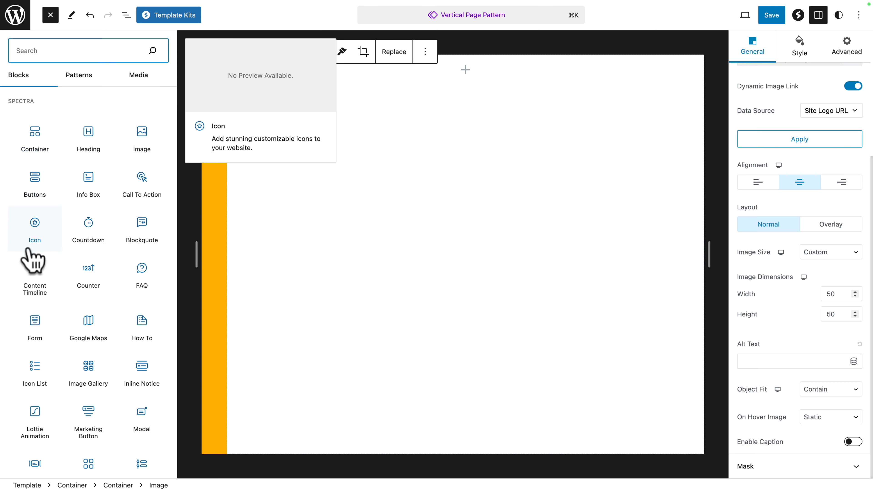
click(33, 238)
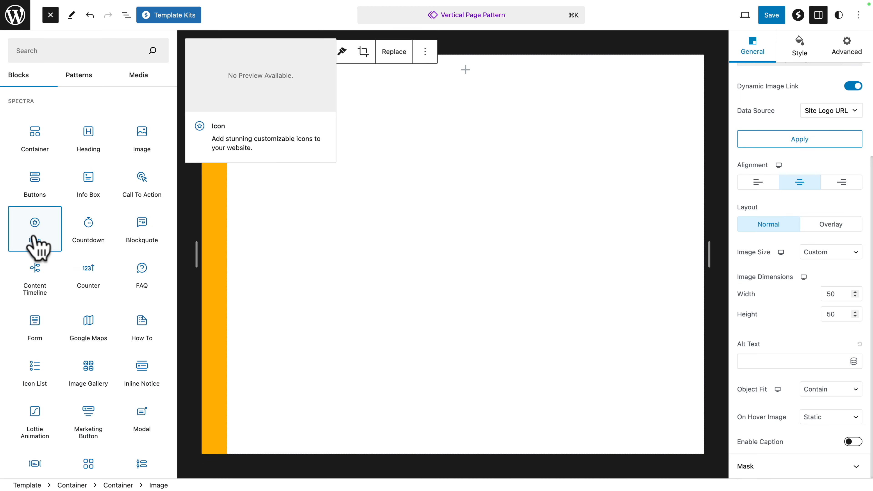
click(38, 246)
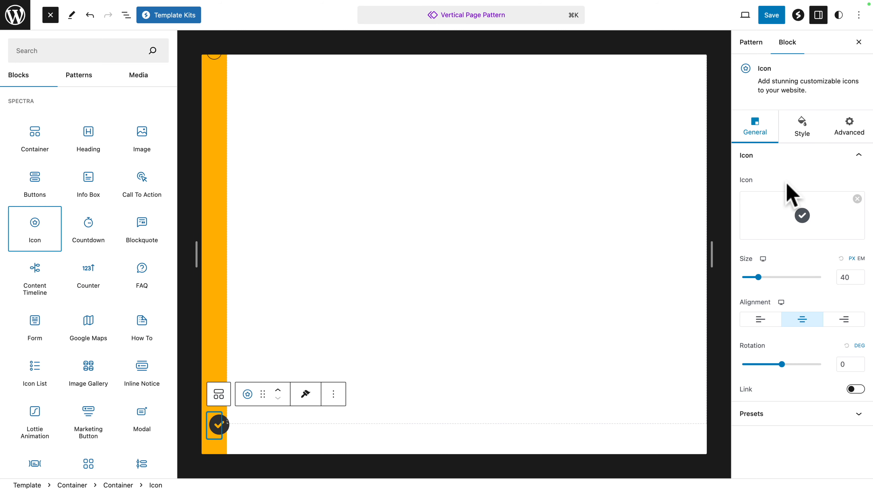
Step: Search the icon library for "grip" and insert the horizontal Grip Lines icon into the Icon block
click(748, 125)
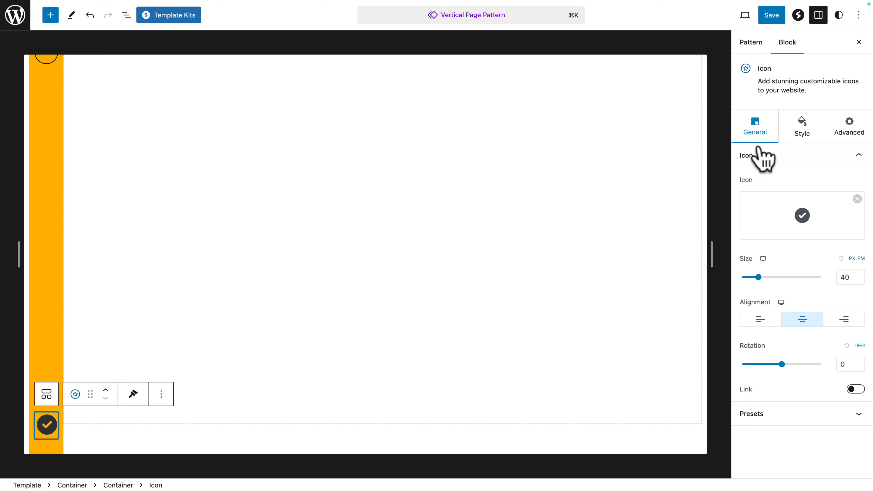
click(834, 232)
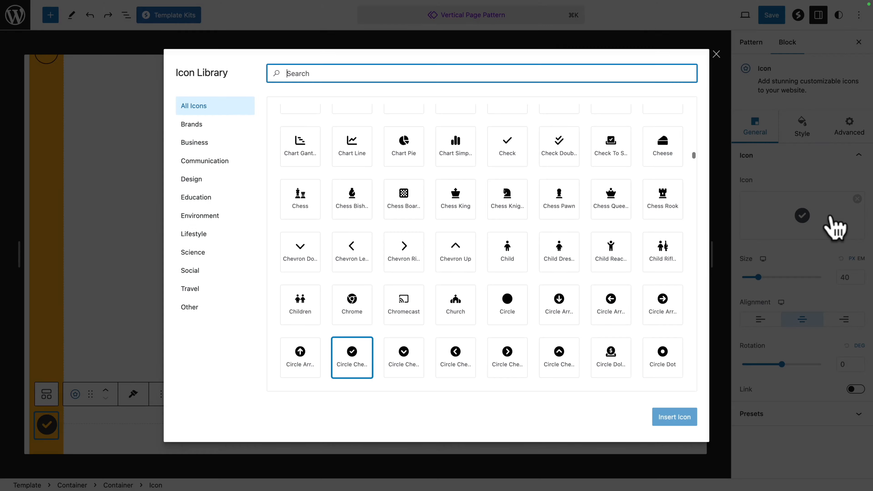
text(gr)
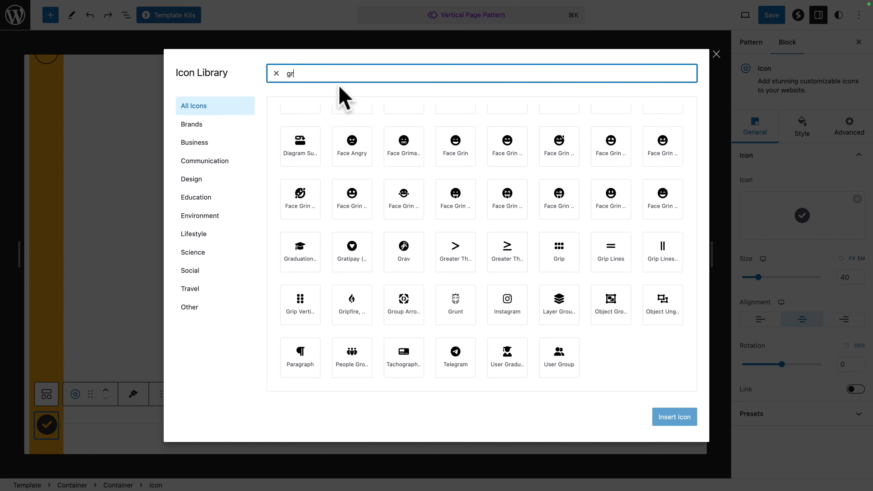
text(ip)
click(352, 134)
click(669, 420)
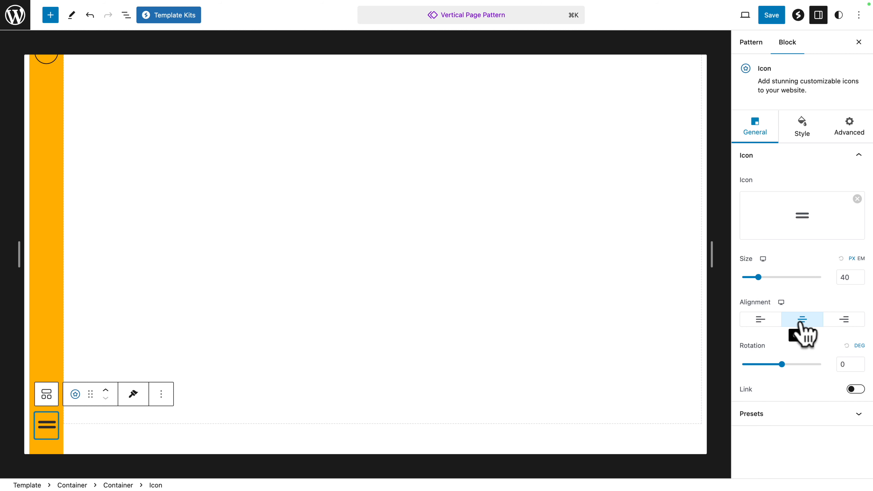
Step: Set the icon color to black (#000000) and open the Icon block's additional CSS classes setting
click(796, 134)
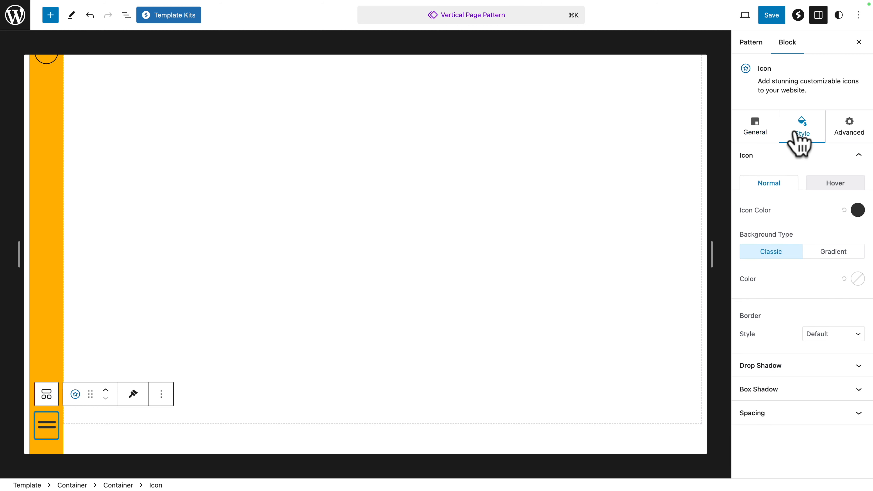
click(858, 210)
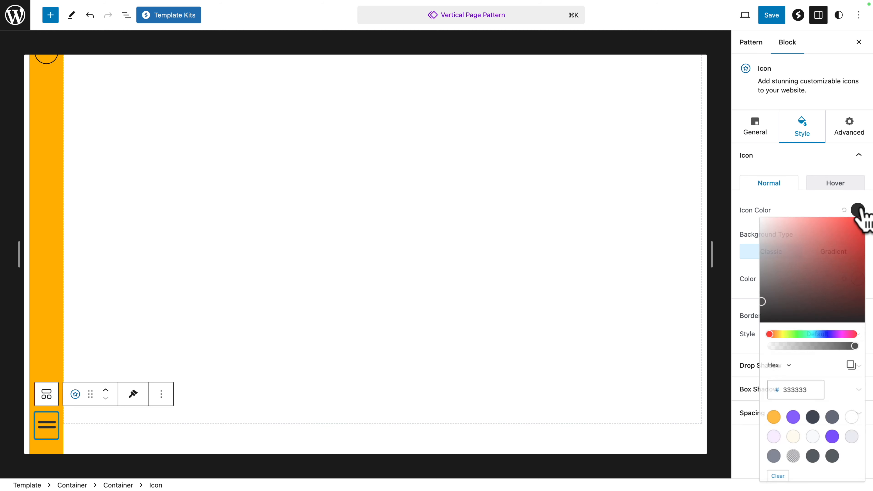
drag(759, 304, 754, 340)
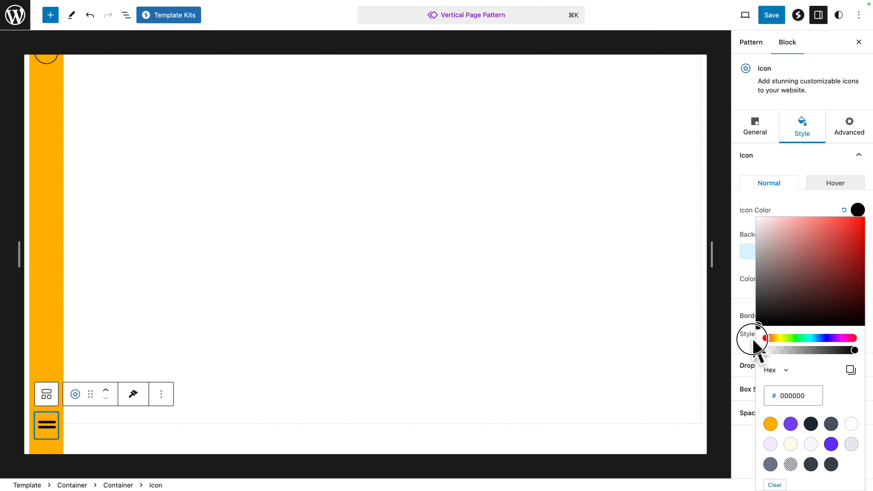
click(849, 135)
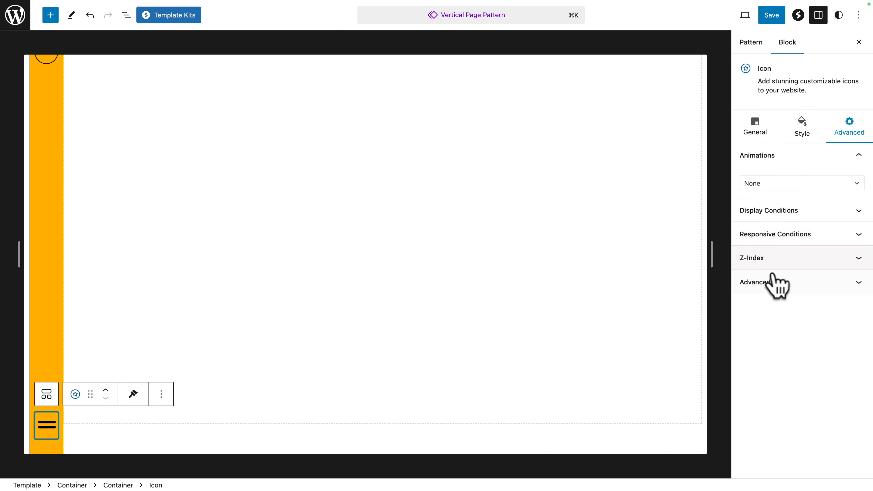
click(772, 282)
click(770, 417)
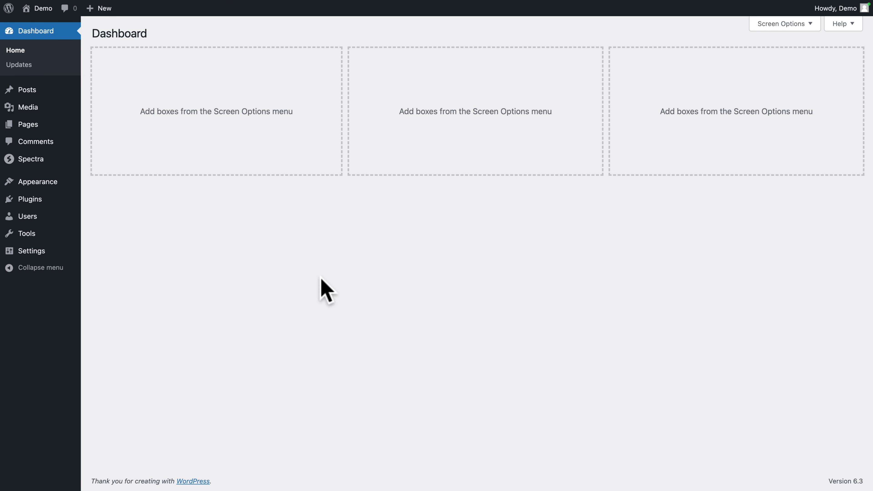
Step: Open the FS MENU popup in Spectra's Popup Builder and copy its element trigger class, spectra-popup-trigger-34
mouse_move(33, 162)
click(103, 199)
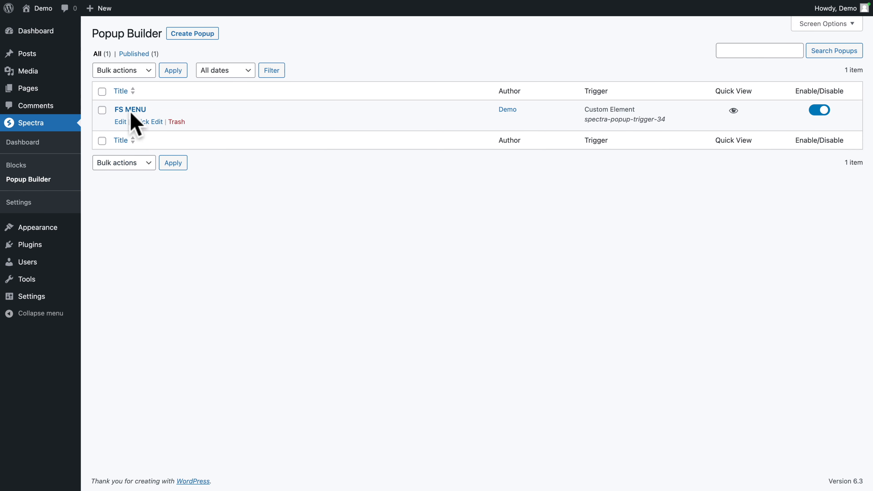
click(131, 110)
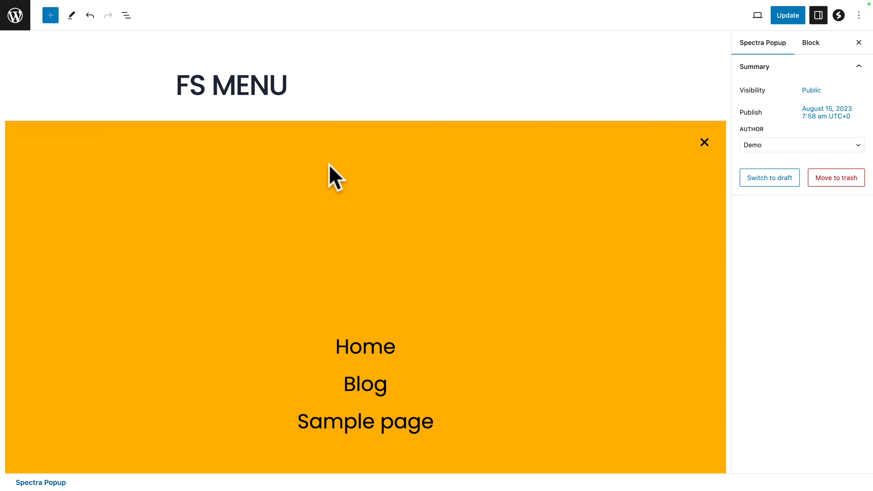
click(125, 15)
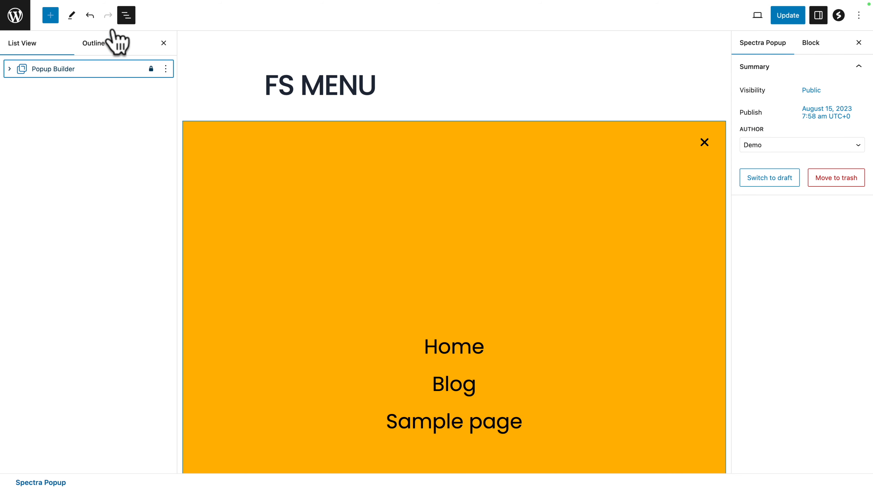
click(51, 71)
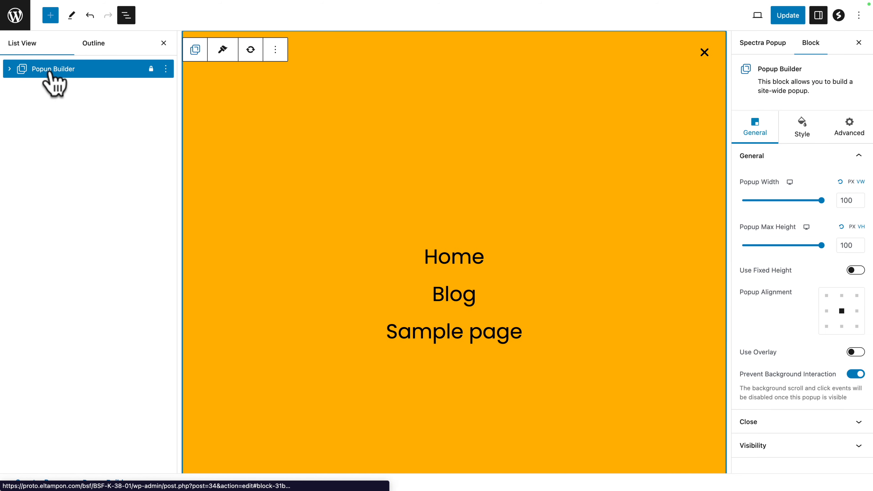
click(761, 447)
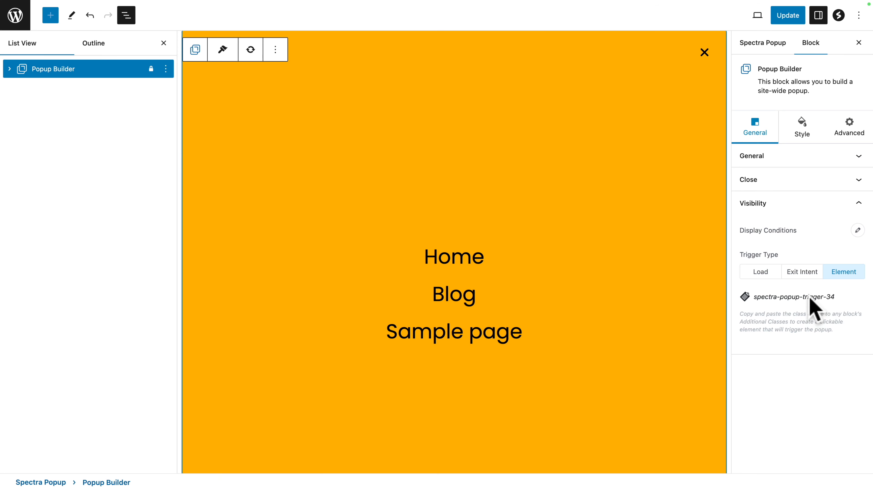
click(810, 299)
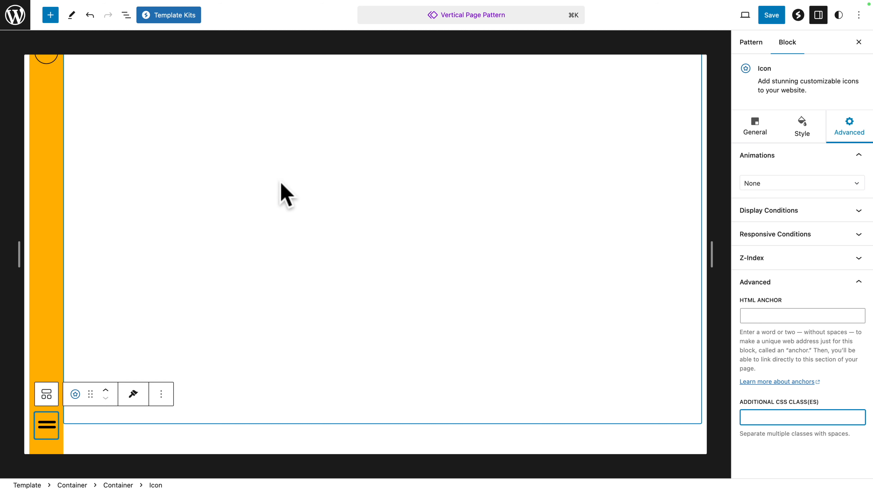
Step: Paste spectra-popup-trigger-34 as the additional CSS class of the Icon block in the Vertical Page Pattern
click(126, 15)
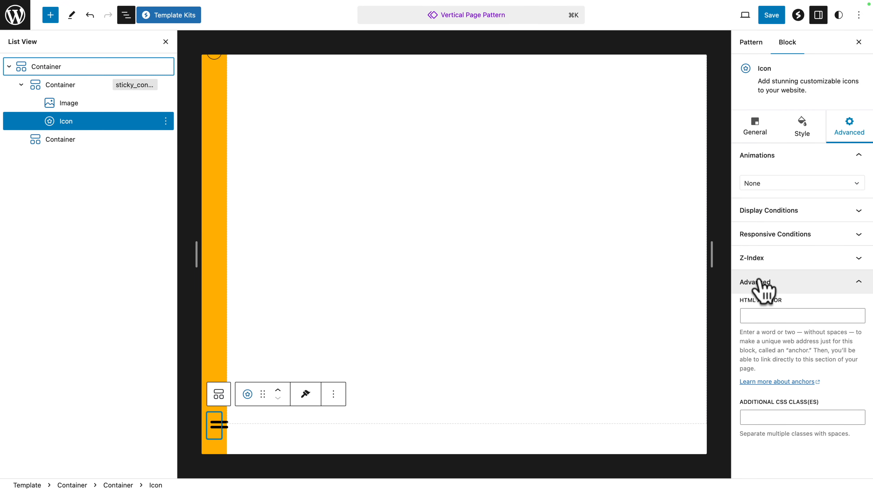
click(786, 417)
right_click(785, 416)
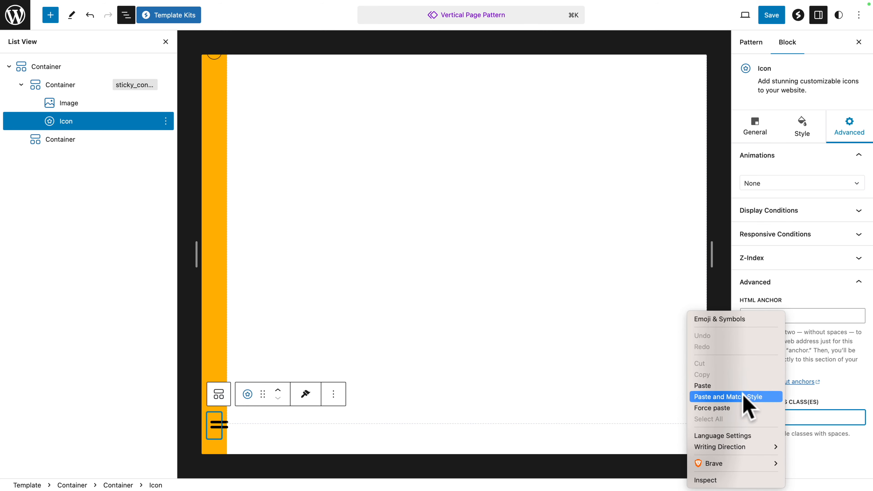
click(737, 385)
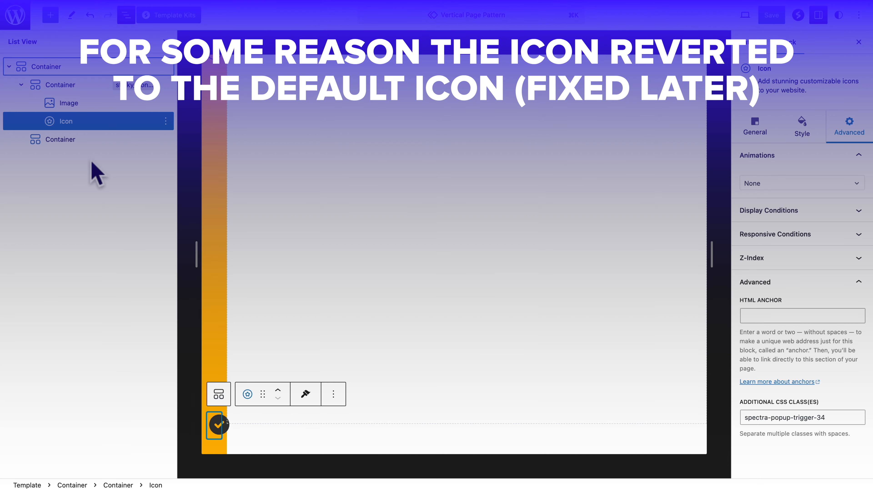
Step: Insert a Spectra Separator block after the Icon block in the sticky_container container
click(63, 126)
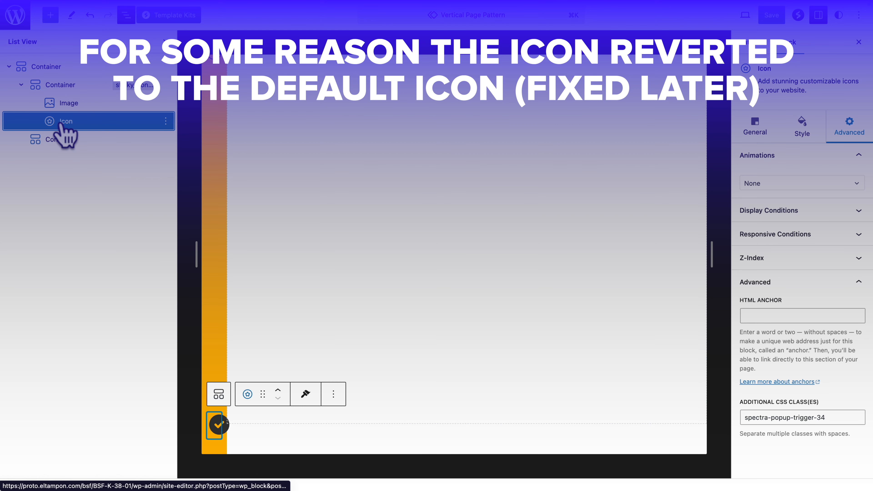
click(50, 16)
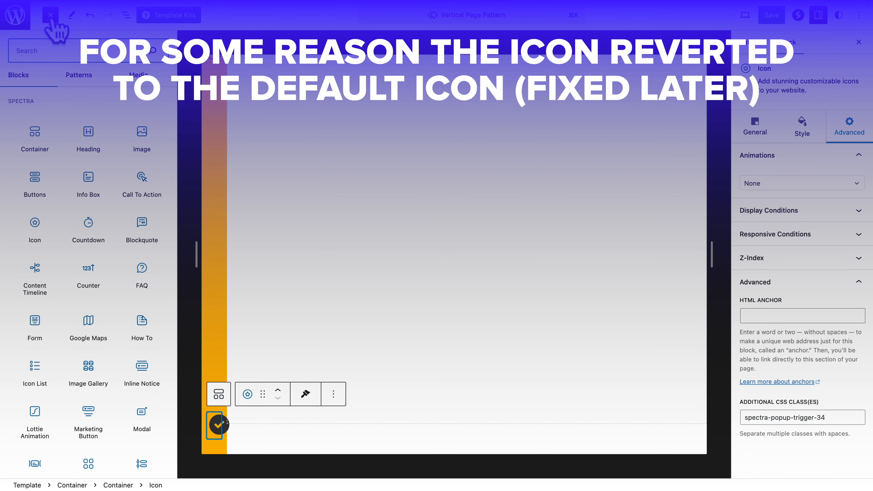
text(separa)
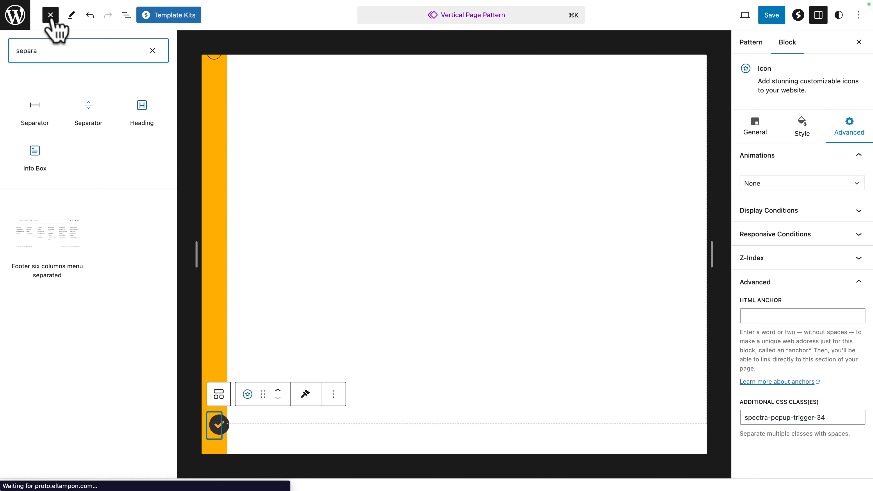
mouse_move(85, 111)
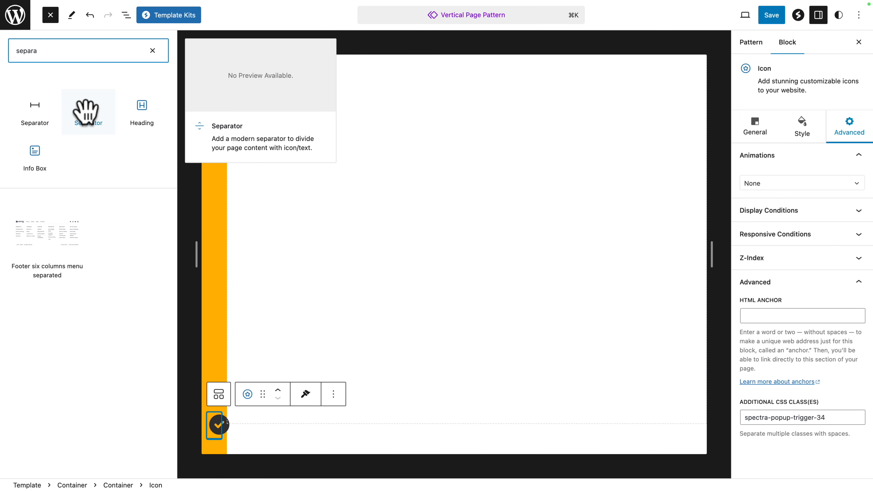
click(86, 111)
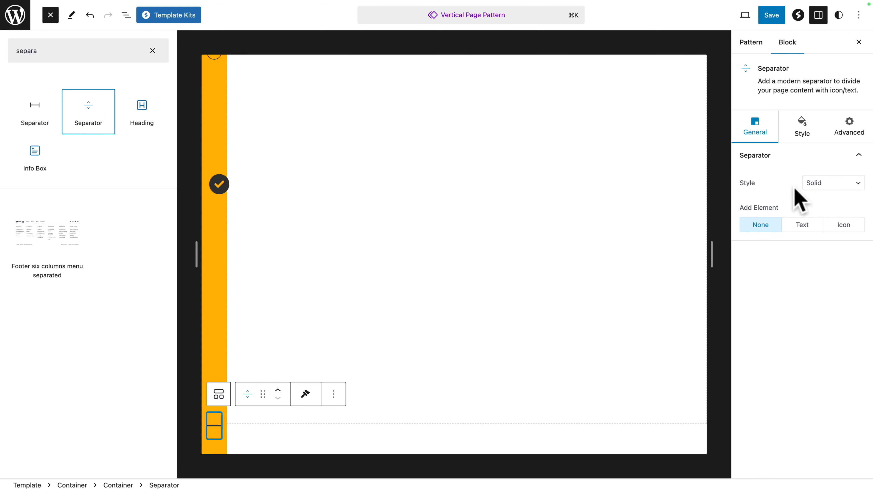
Step: Set the separator's style to None and its height to 0 px
click(826, 184)
click(819, 139)
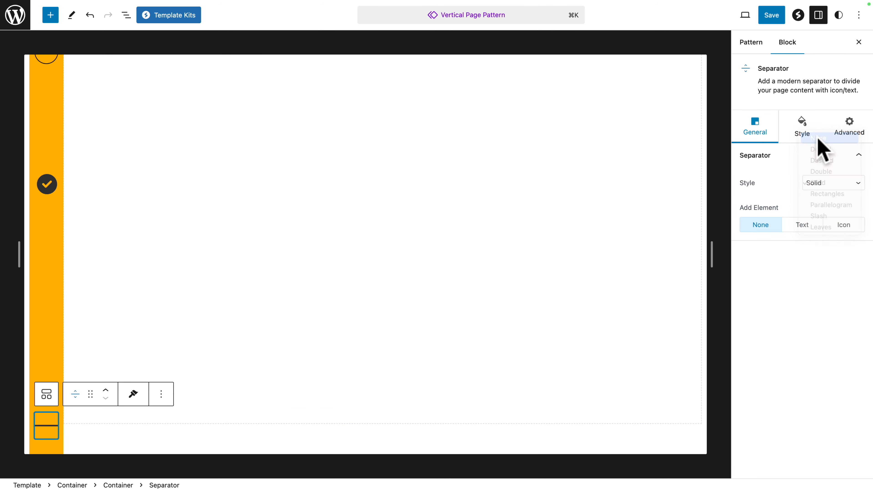
click(799, 134)
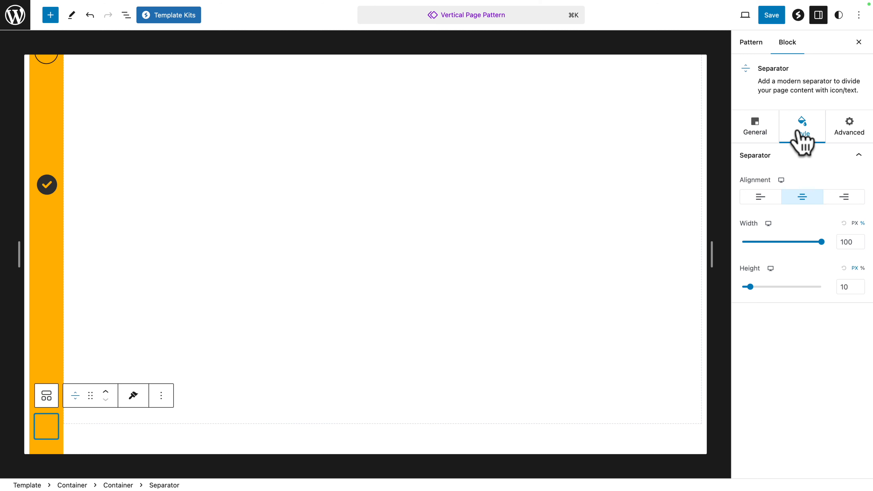
drag(750, 287, 735, 288)
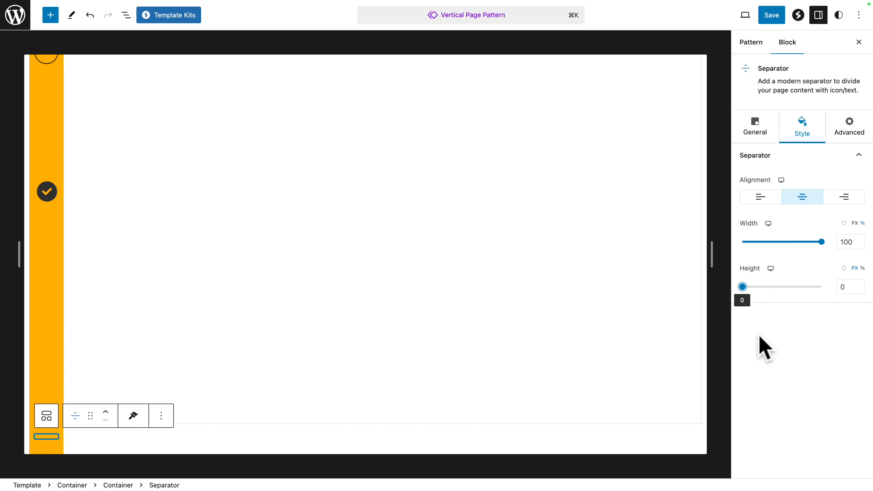
Step: Insert a Post Featured Image block and place it inside the empty second container
click(126, 15)
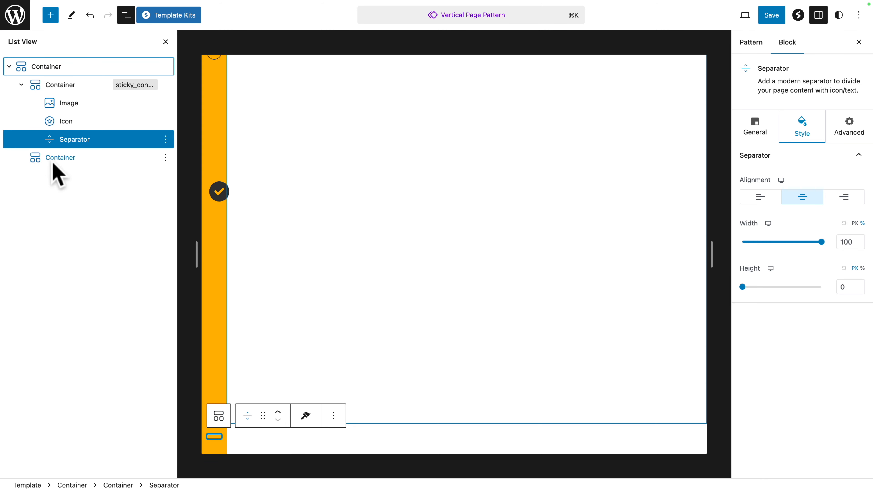
click(20, 85)
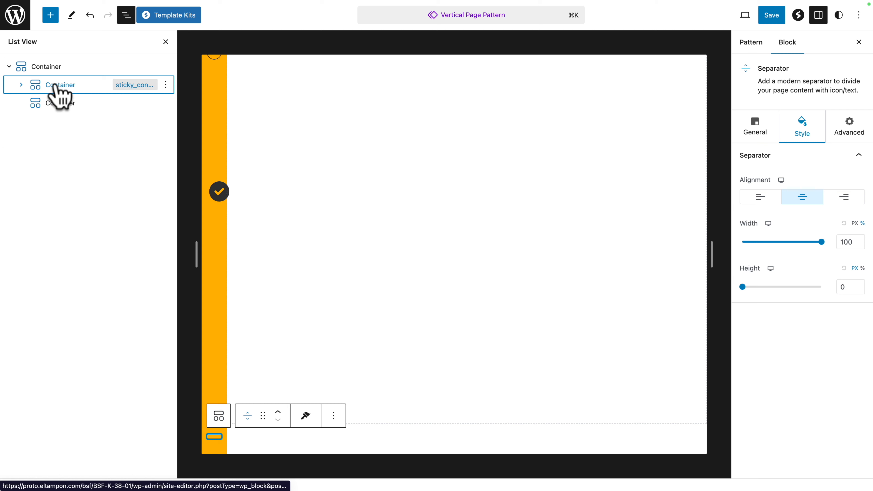
click(52, 105)
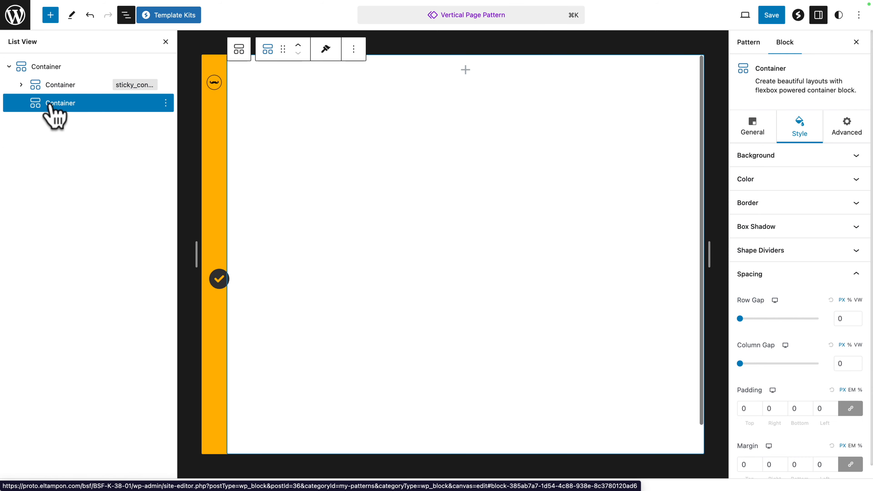
click(49, 16)
text(featu)
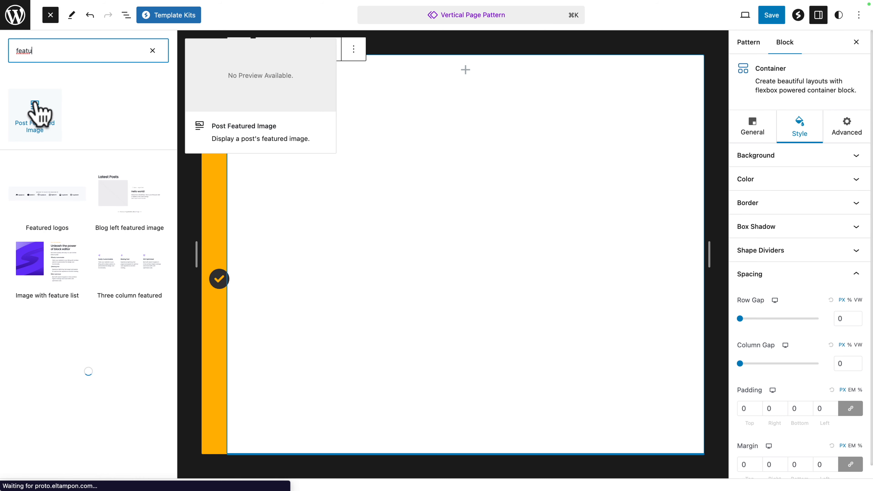
click(35, 110)
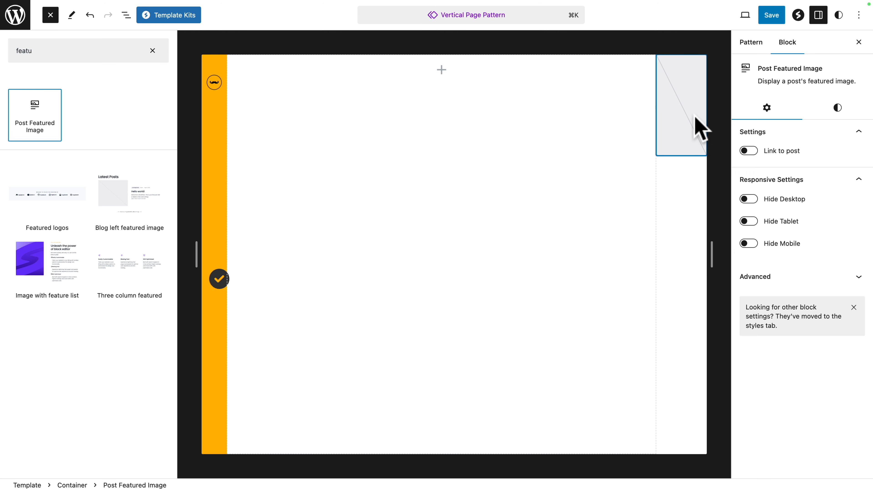
click(126, 16)
drag(49, 122, 55, 104)
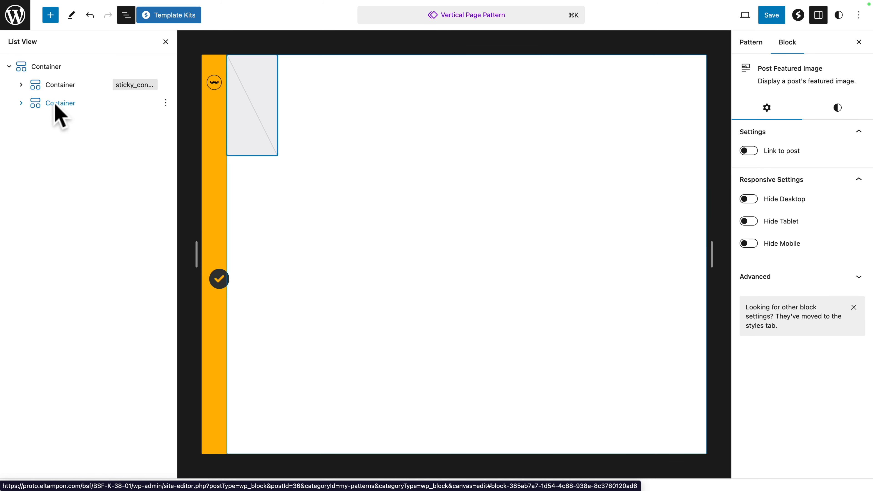
Step: Insert a Spectra Container block after the Post Featured Image block inside the second container
click(21, 103)
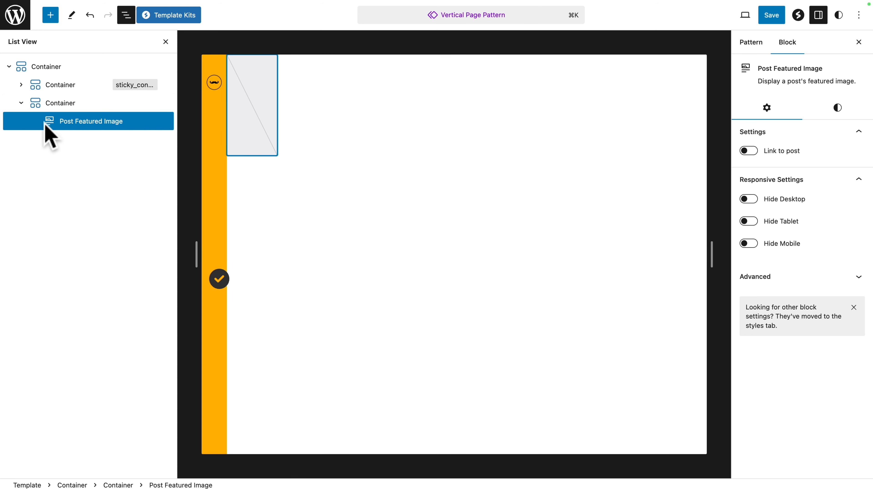
click(80, 123)
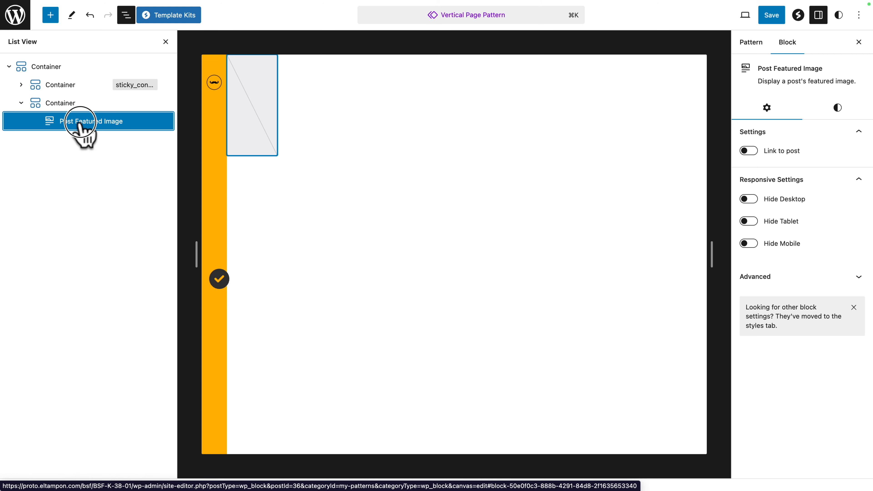
click(50, 14)
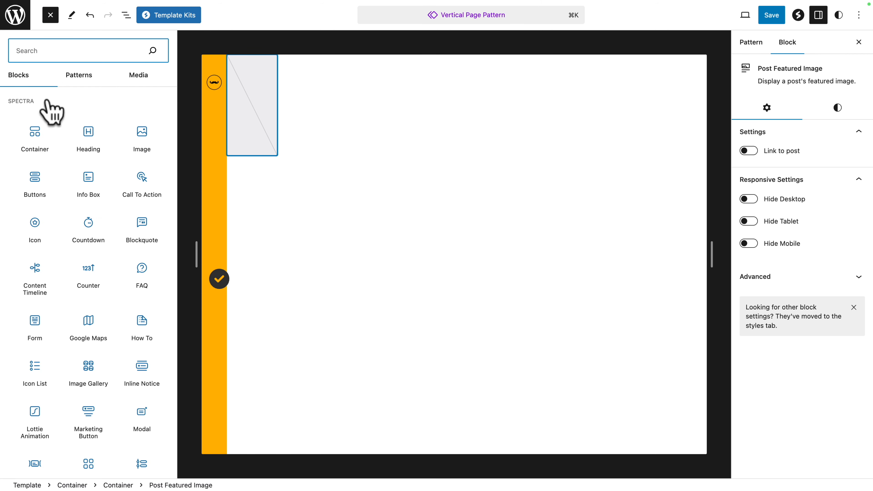
click(35, 132)
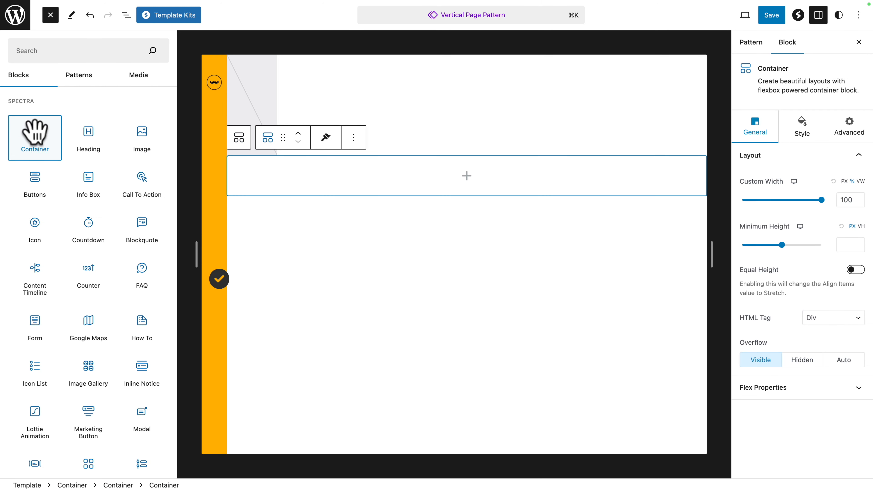
click(125, 19)
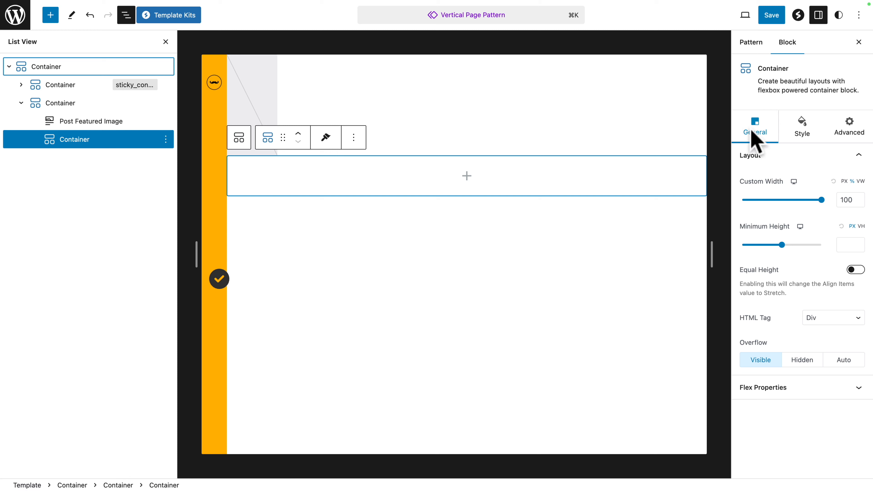
Step: Set the new container's custom width to 100 VW and switch its minimum height unit to VH
click(861, 181)
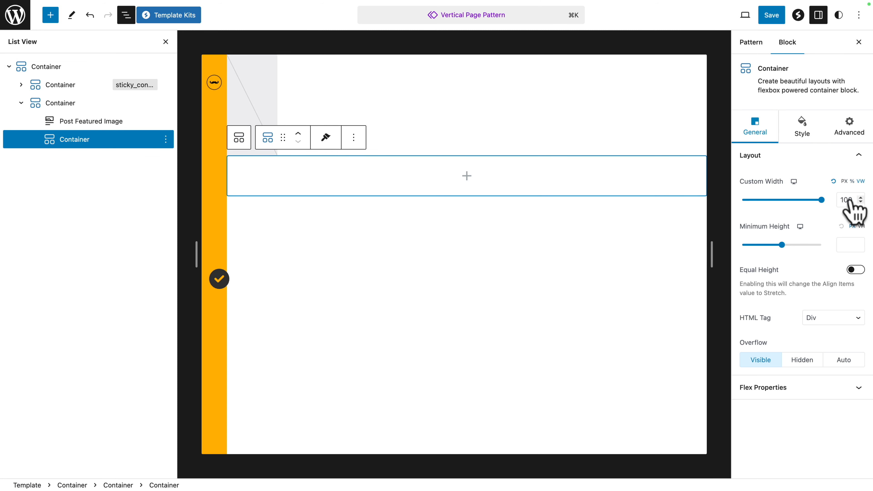
text(100)
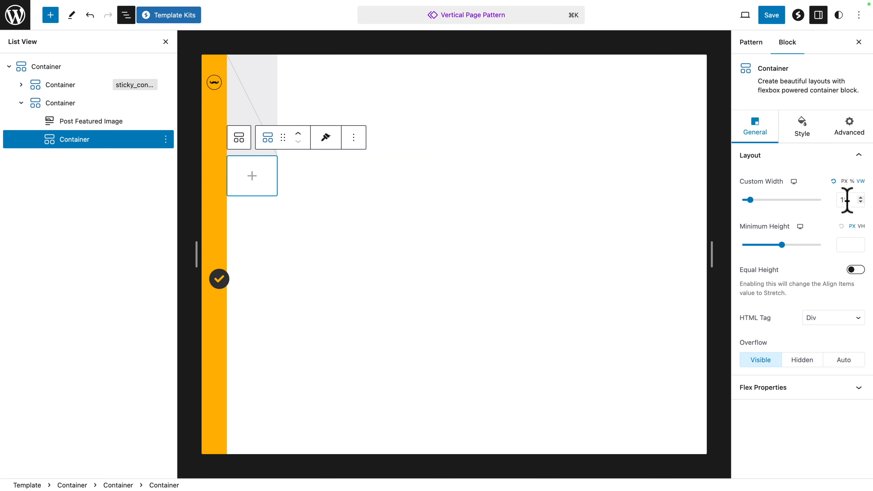
click(861, 226)
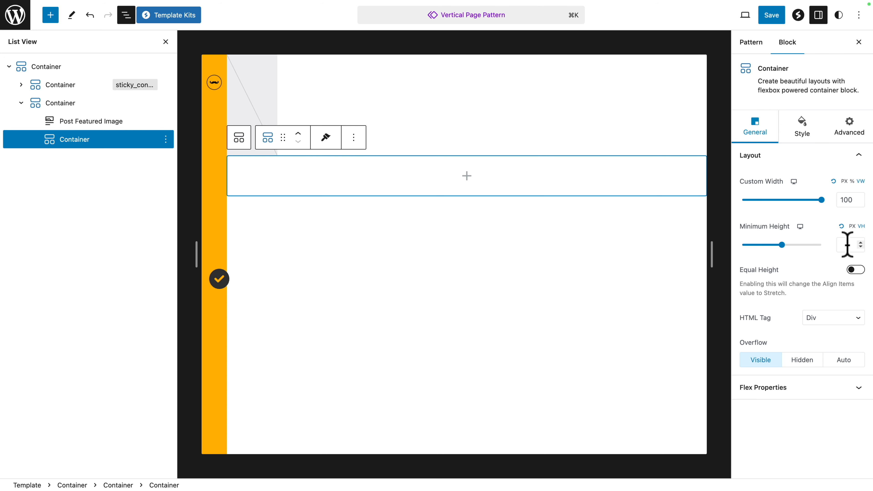
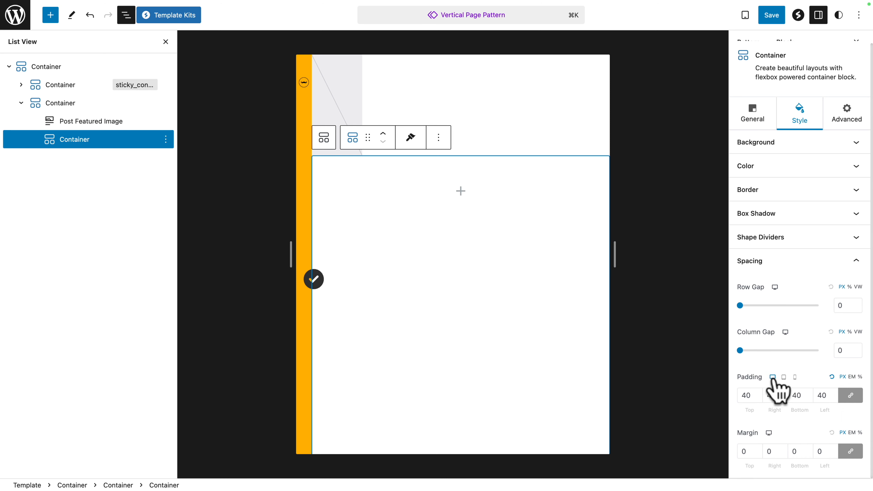
Step: For tablet, set the inner container's row and column gaps to 0 px, padding to 40 px and margin to 0 px
click(784, 378)
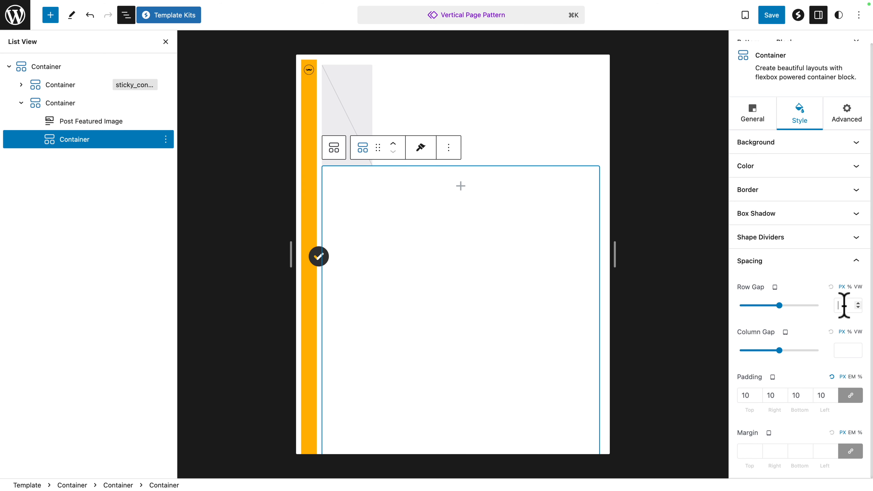
click(848, 347)
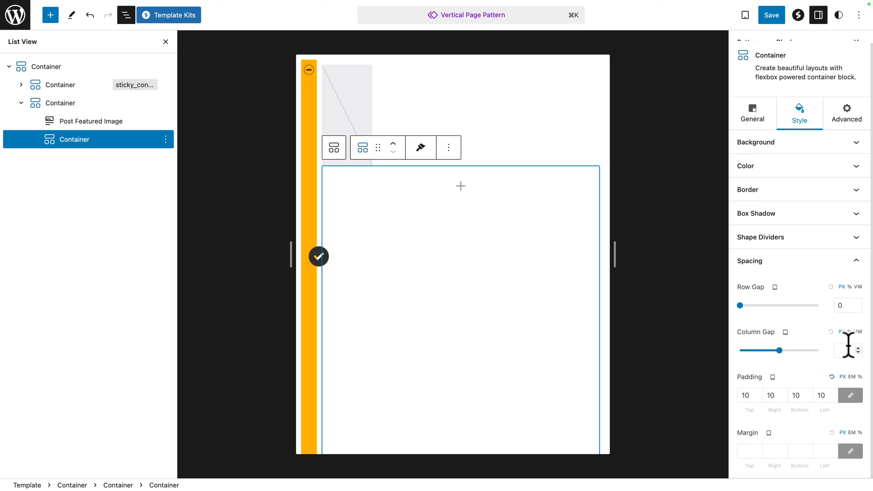
double_click(744, 395)
click(746, 451)
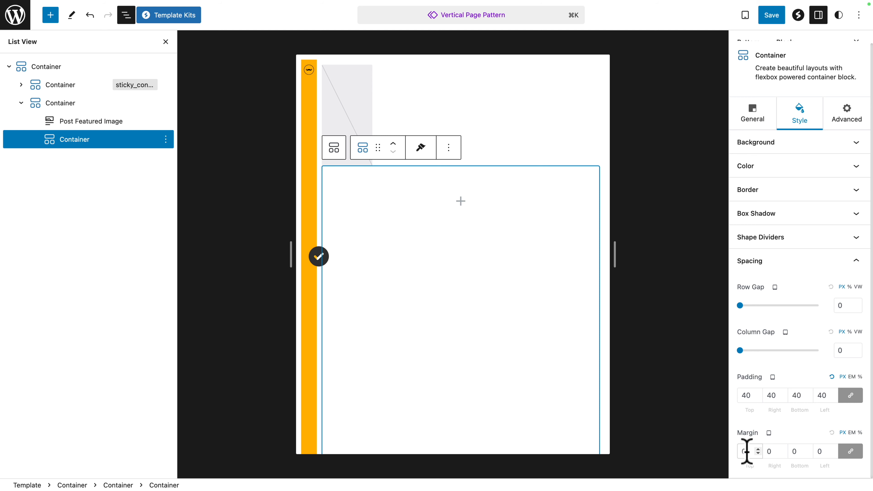
Step: Switch the inner container to mobile view and set its row gap and column gap to 0 px
drag(615, 252, 545, 232)
click(772, 383)
click(772, 379)
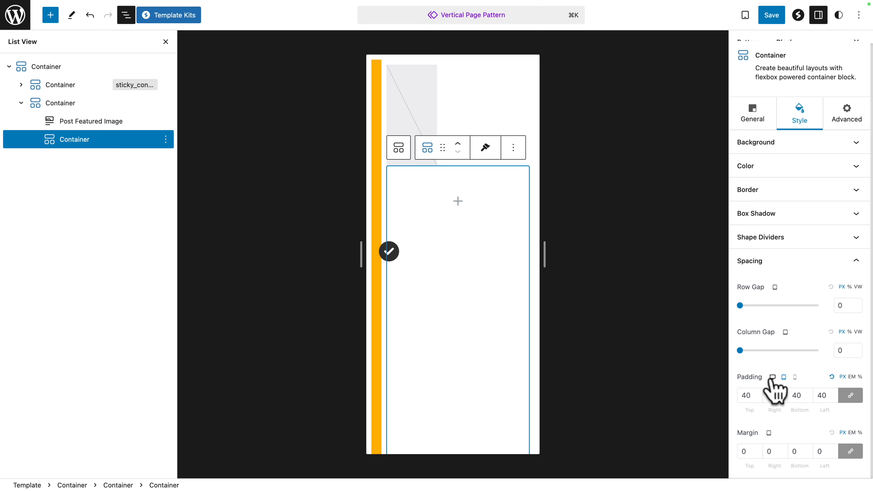
click(794, 377)
click(415, 318)
click(83, 194)
click(850, 322)
text(0)
click(845, 363)
text(0)
Step: Set the inner container's mobile padding to 20 px and margin to 0 px on all sides, and return to desktop view
double_click(743, 408)
text(20)
click(750, 468)
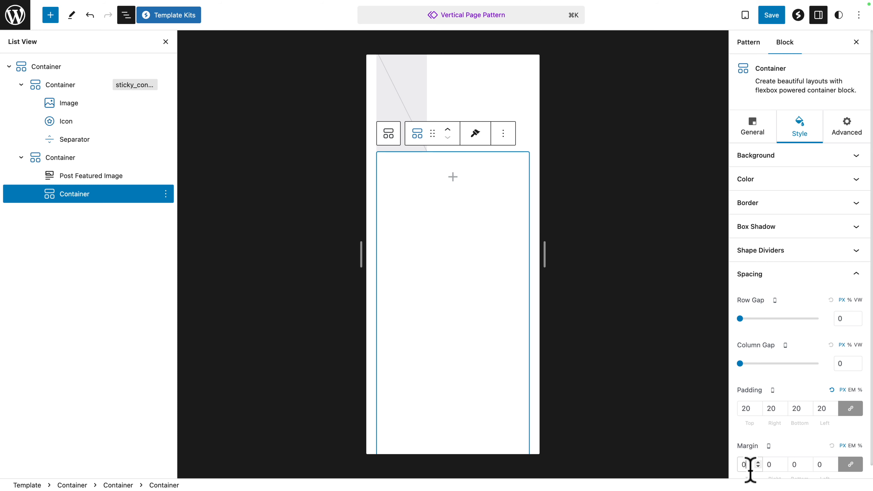
drag(548, 260, 713, 268)
click(773, 390)
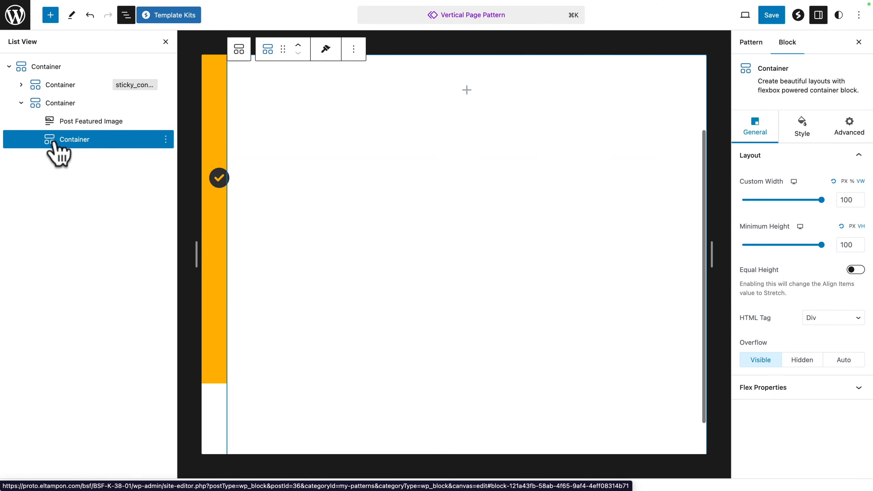
Step: Add a Spectra Heading block and nest it inside the container below the Post Featured Image
click(51, 16)
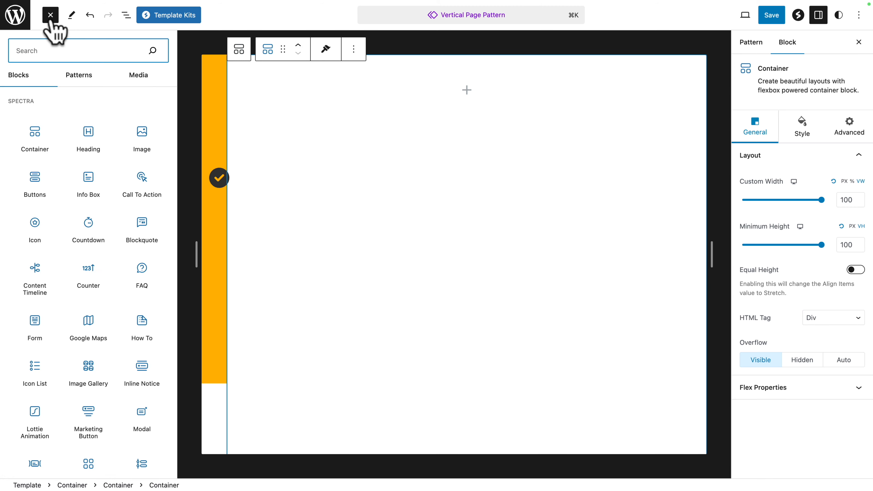
mouse_move(87, 140)
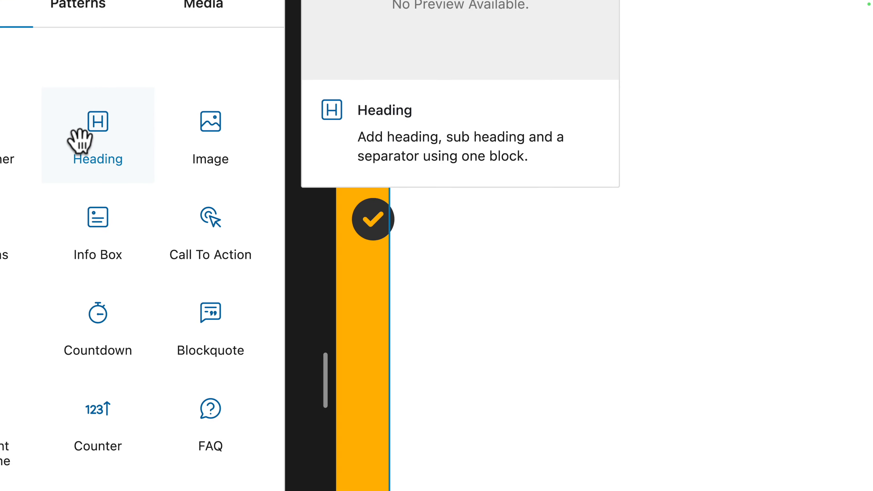
click(92, 133)
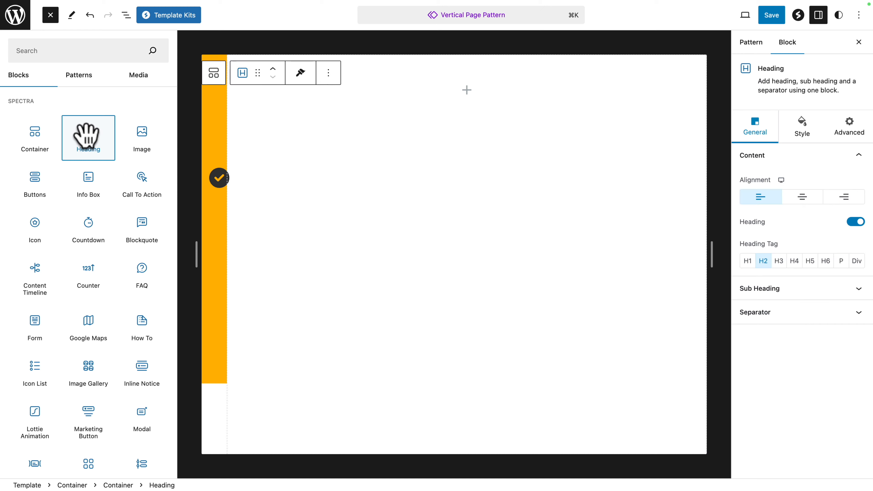
mouse_move(157, 190)
click(126, 15)
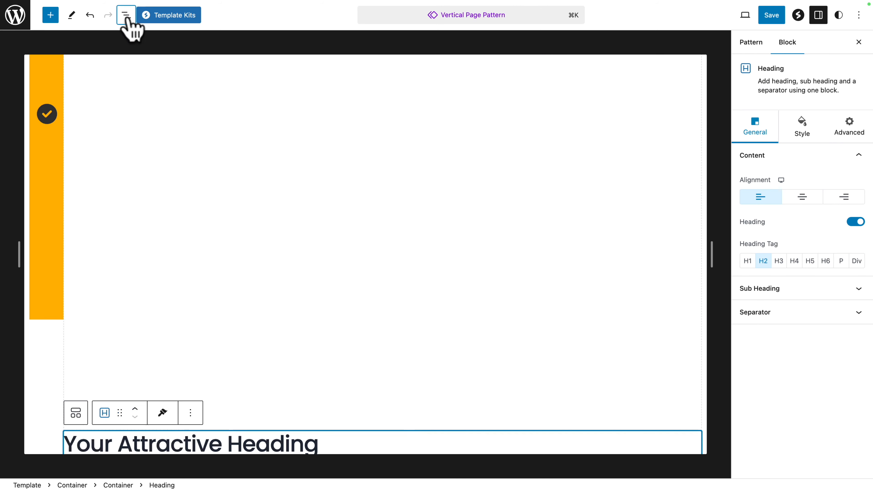
mouse_move(67, 159)
mouse_down()
mouse_move(84, 144)
mouse_move(78, 139)
mouse_move(85, 157)
mouse_up()
click(35, 140)
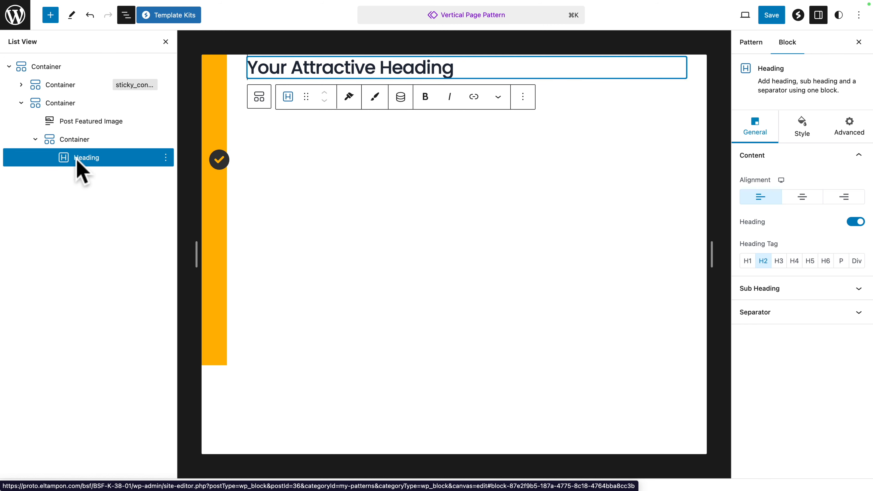
Step: Replace the heading text with dynamic content using Current Post as the data source and Post Title as the source field
triple_click(260, 69)
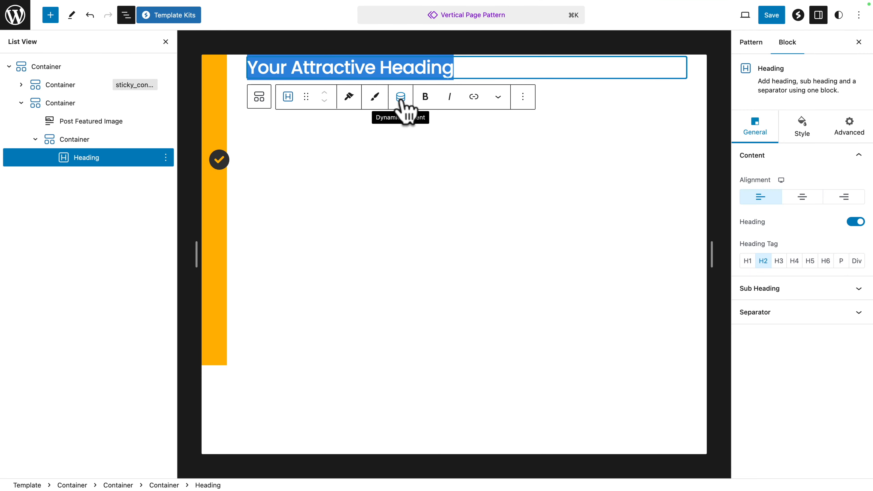
click(400, 97)
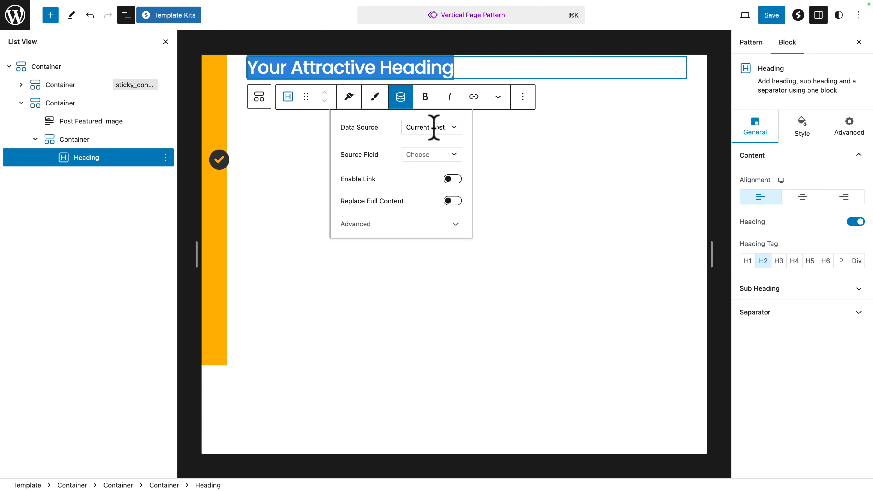
click(454, 128)
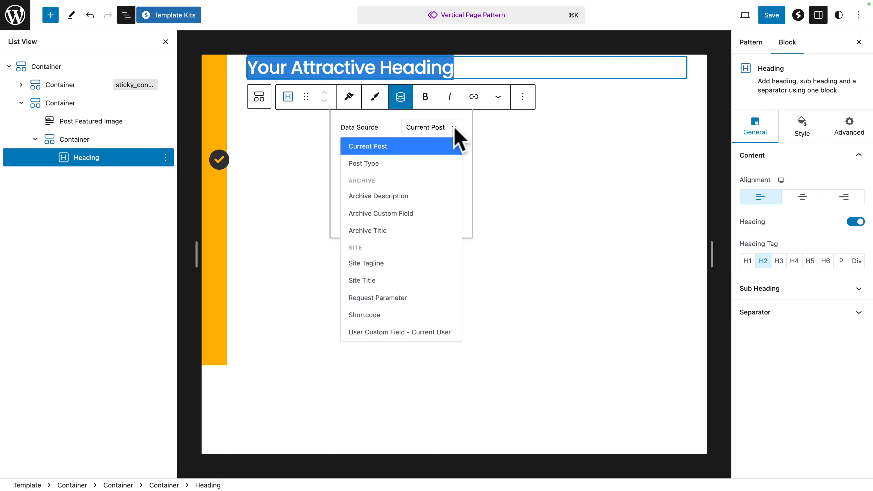
click(415, 148)
click(457, 155)
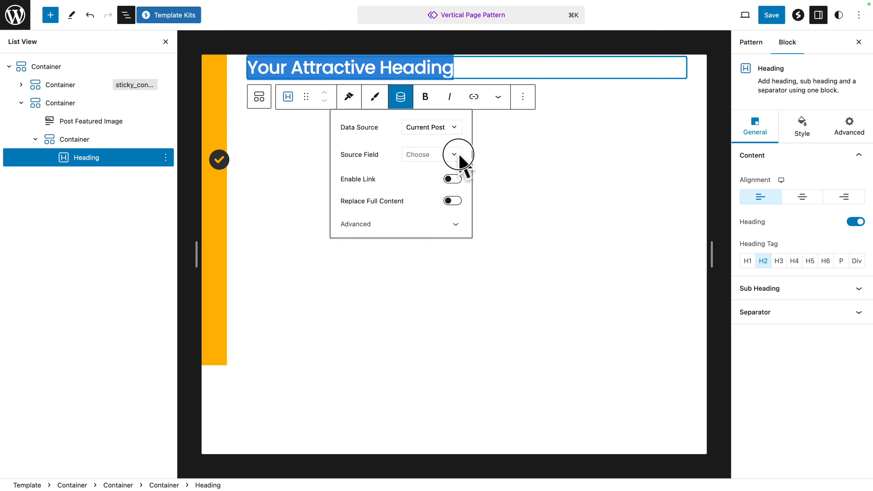
click(401, 187)
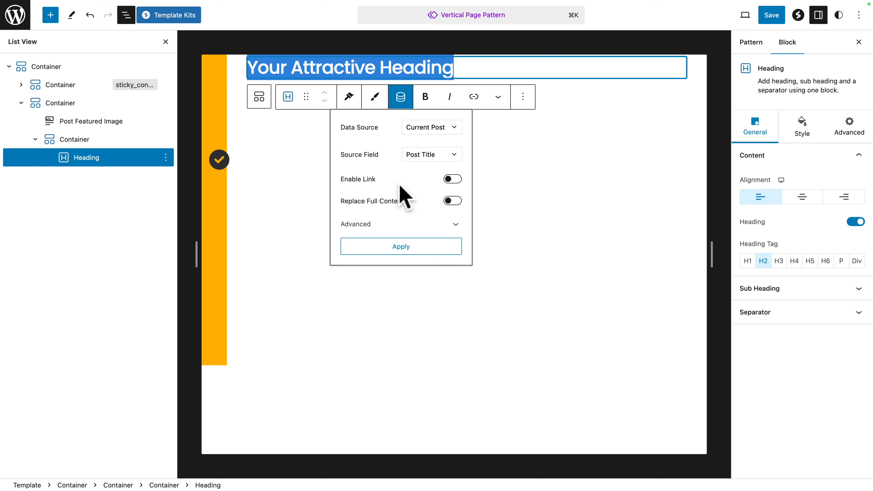
click(387, 246)
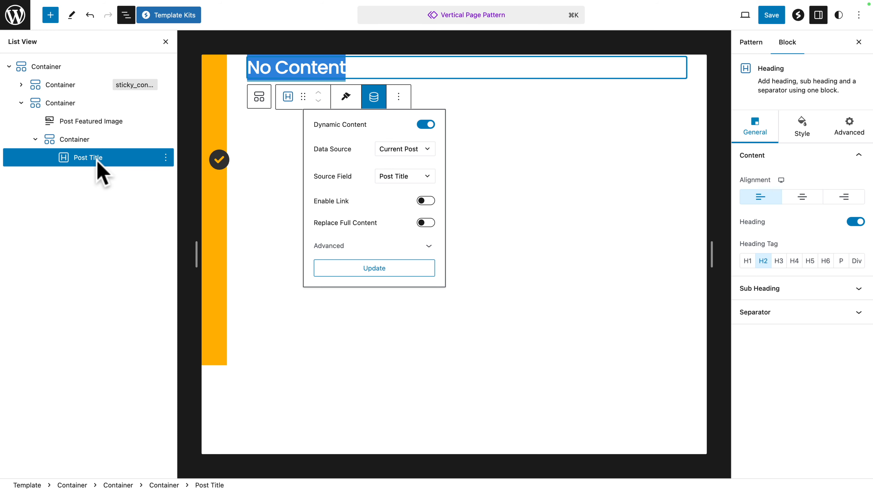
Step: Set the Post Title heading's desktop font size to 40 px
click(803, 133)
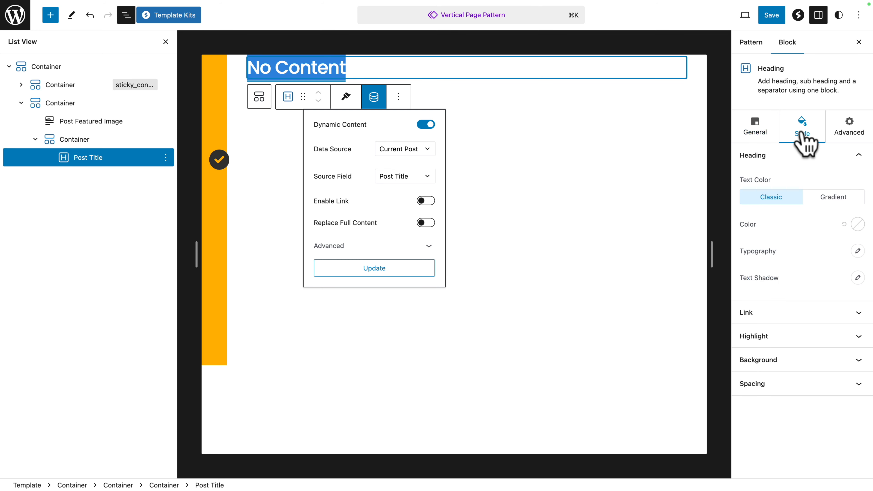
click(856, 252)
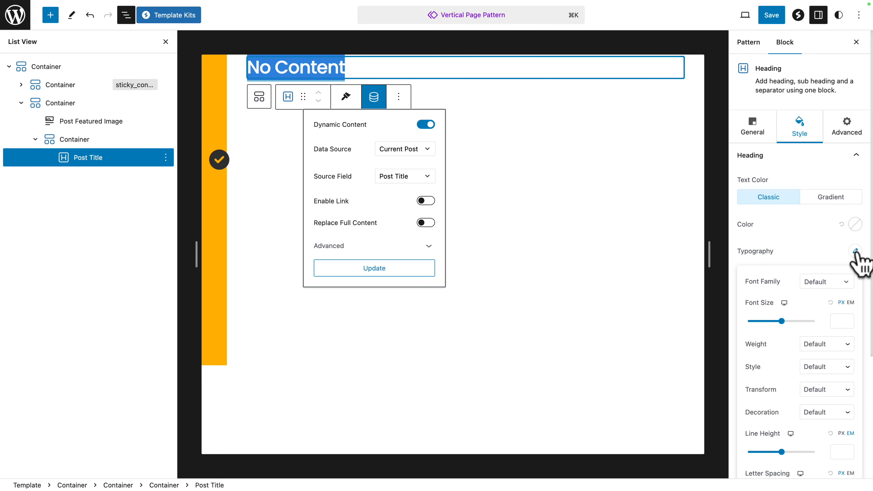
click(837, 320)
text(40)
click(828, 251)
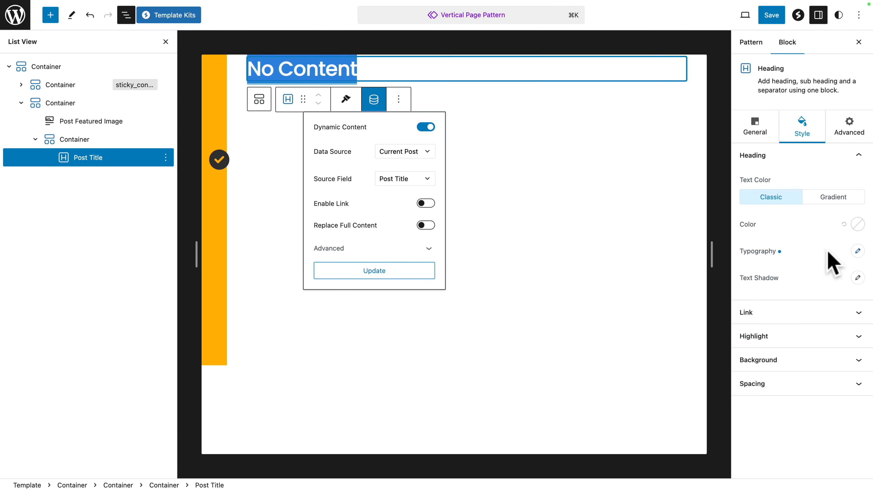
Step: Unlink the heading's desktop margins and set top and bottom to 10 px, right and left to 0 px
click(733, 383)
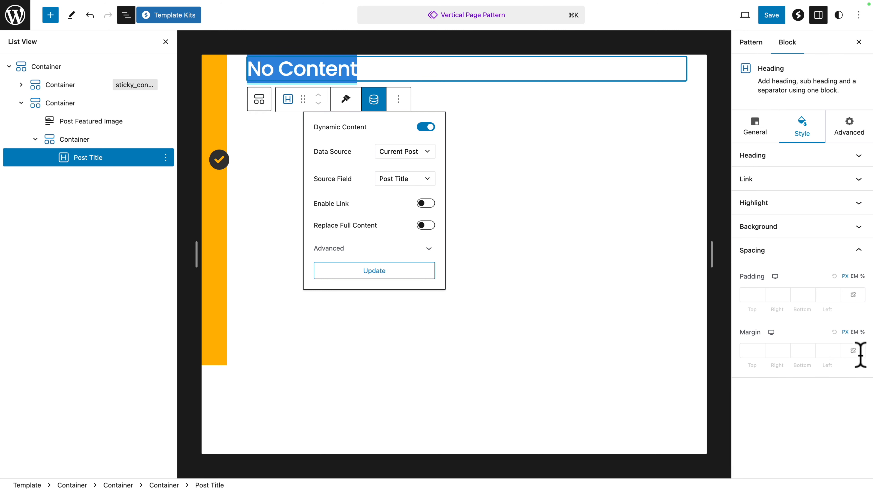
click(853, 354)
click(854, 354)
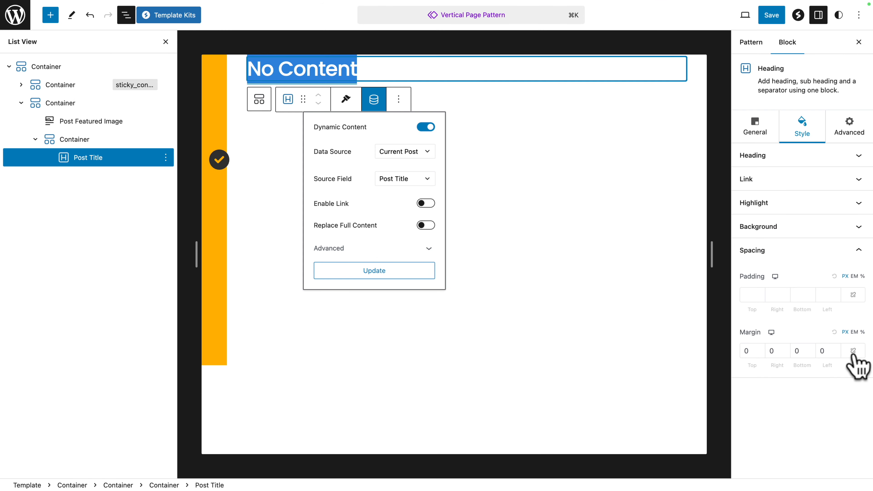
click(743, 351)
text(1)
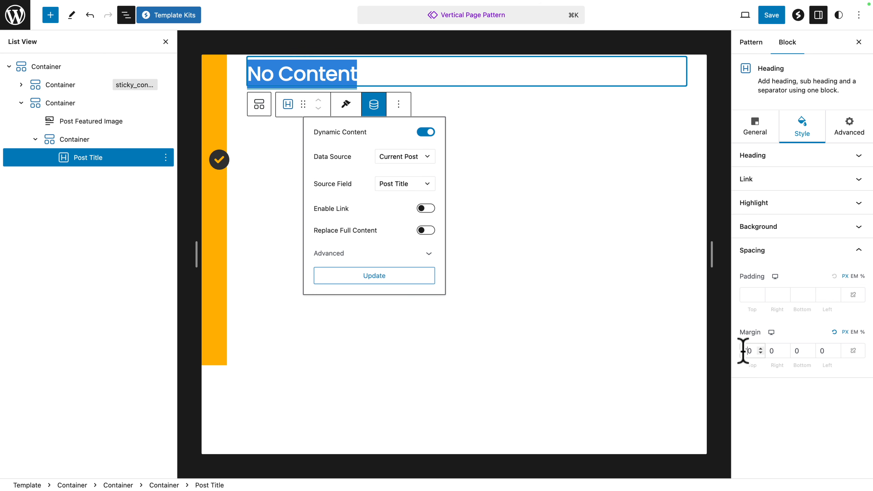
text(10)
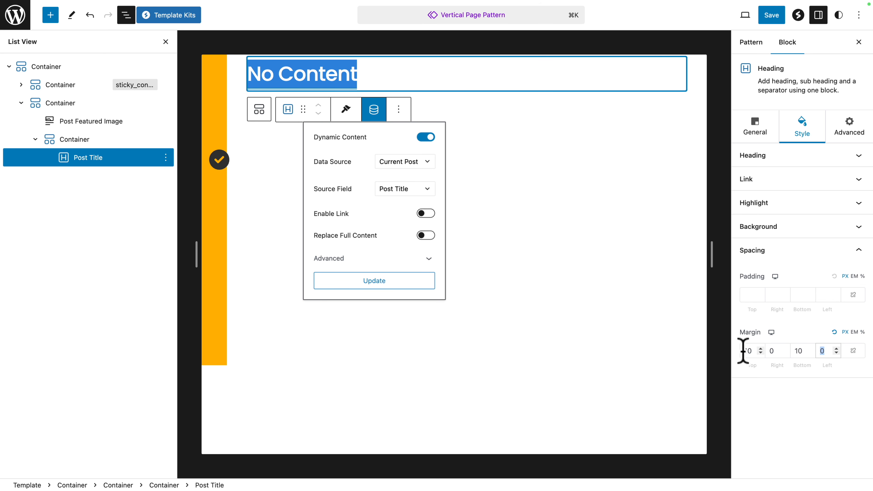
click(768, 416)
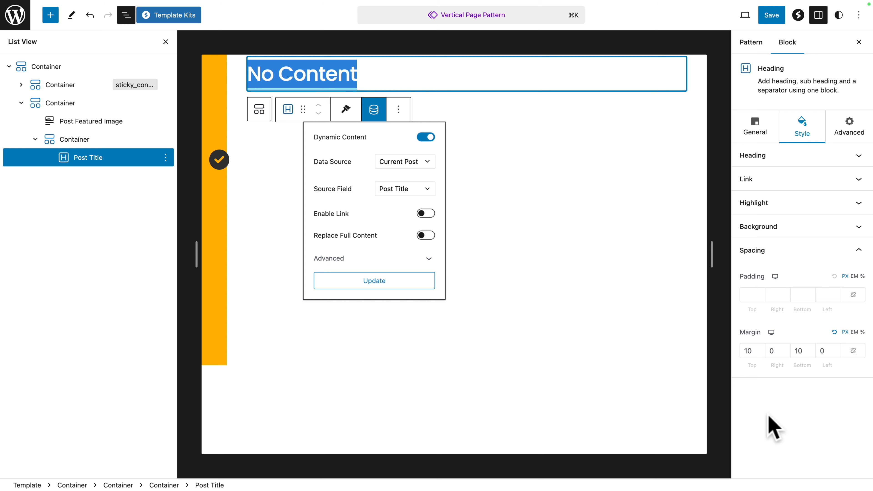
Step: Set the Post Title heading's tablet font size to 30 px and adjust its mobile font size
click(753, 164)
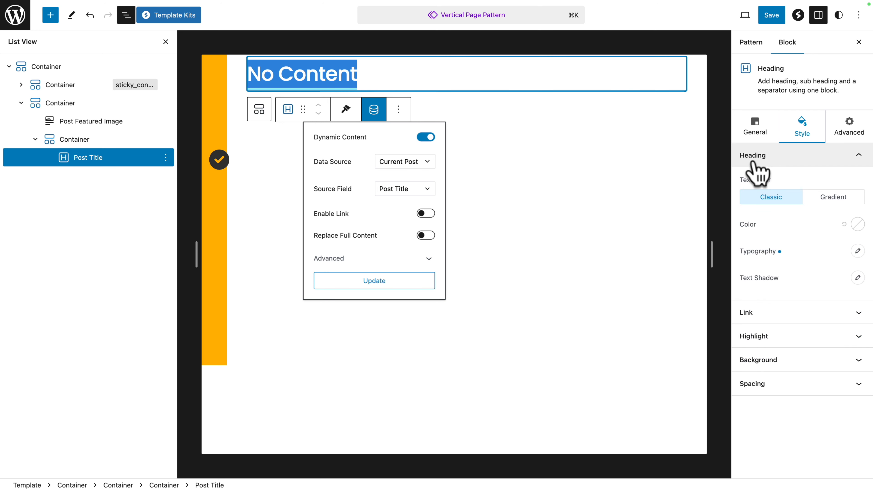
click(856, 251)
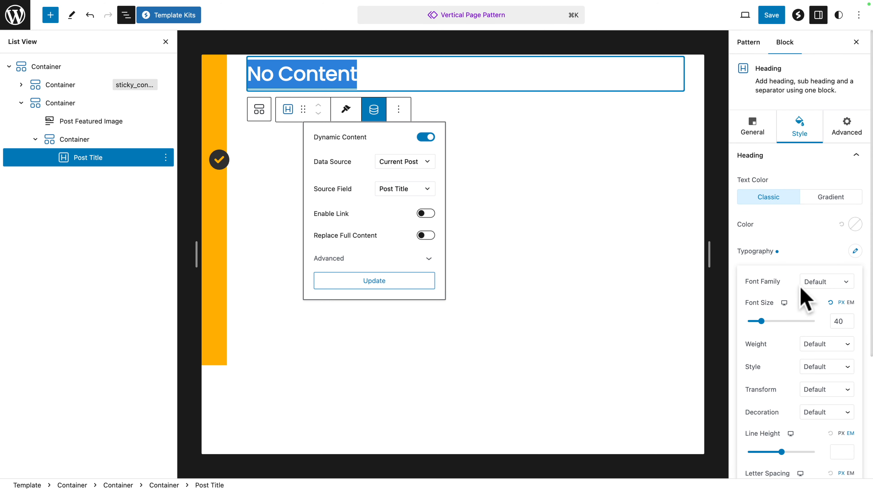
click(784, 303)
click(795, 303)
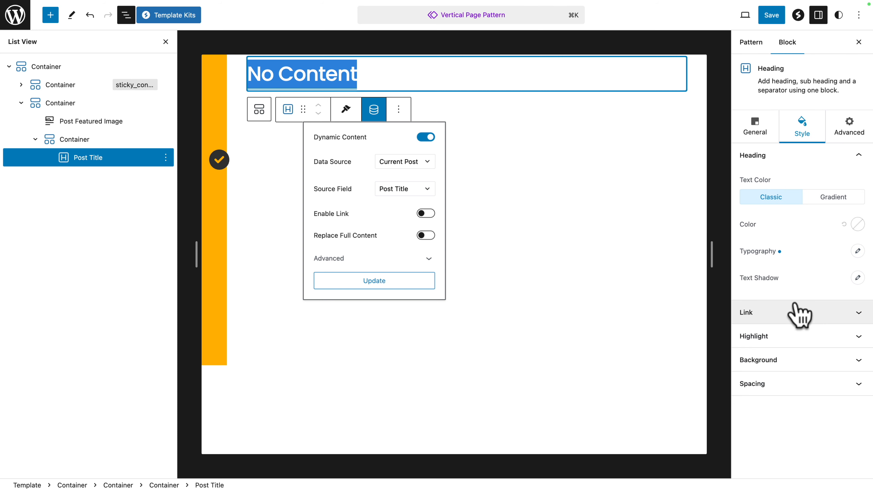
click(857, 251)
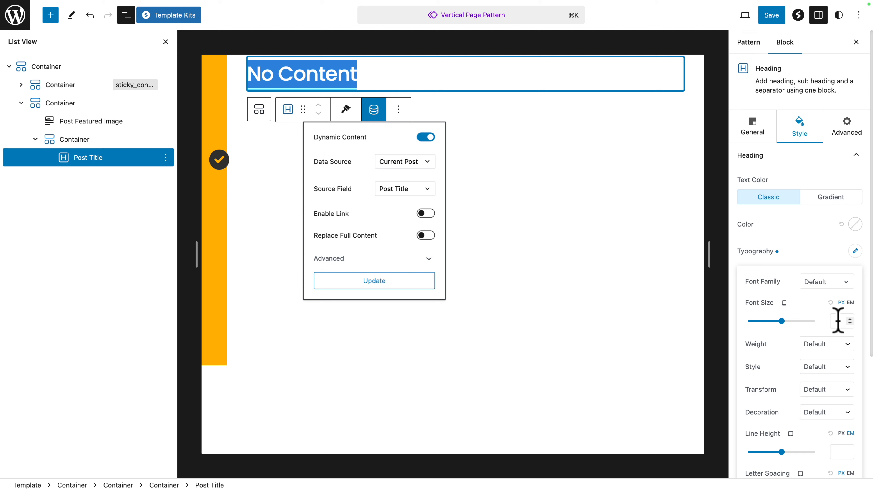
click(787, 306)
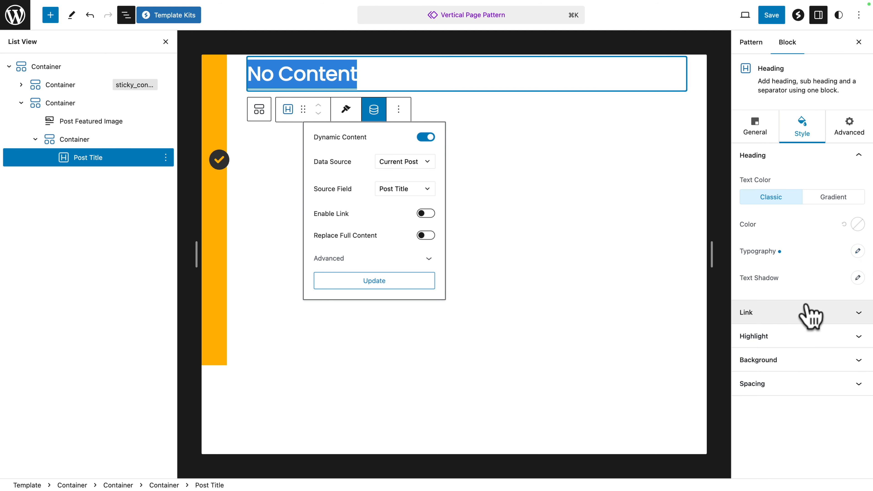
click(857, 251)
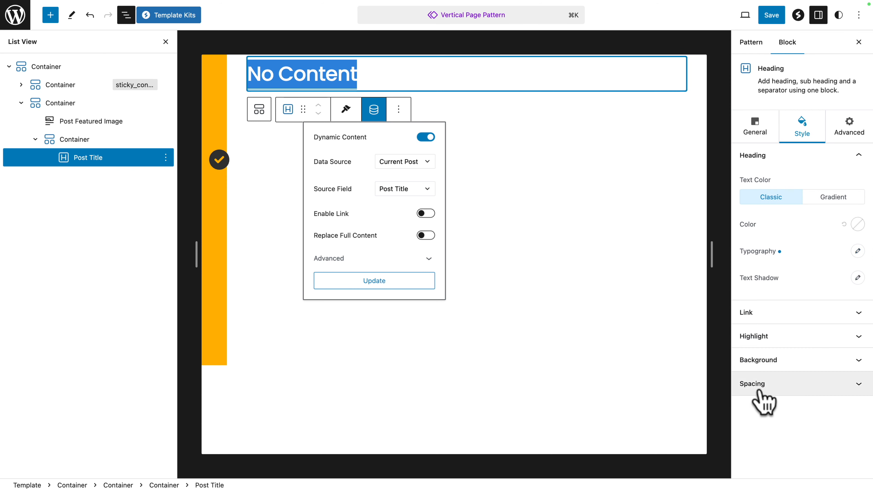
Step: Set the heading's tablet margin to 10 px top and bottom and 0 px right and left, with the sides unlinked
click(762, 388)
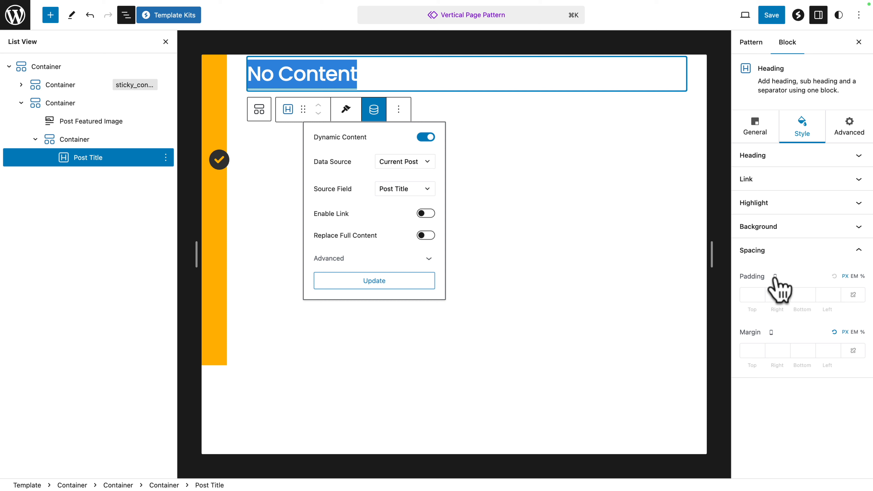
click(771, 333)
click(782, 332)
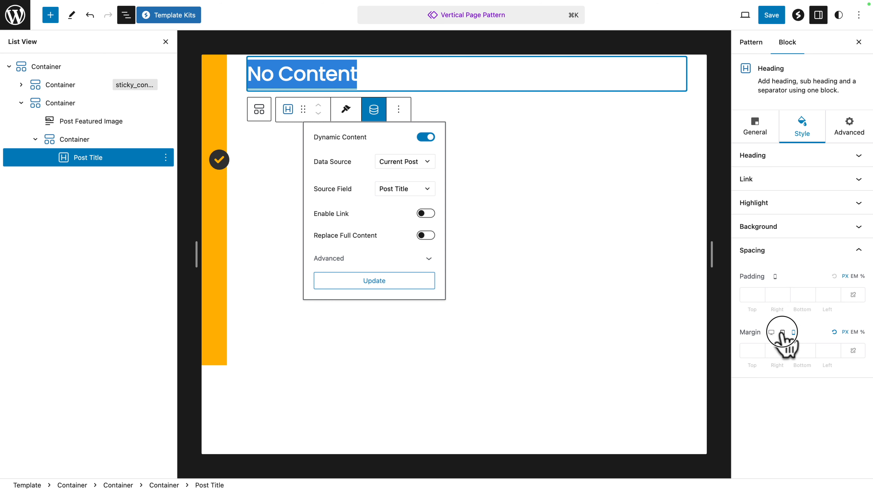
click(854, 352)
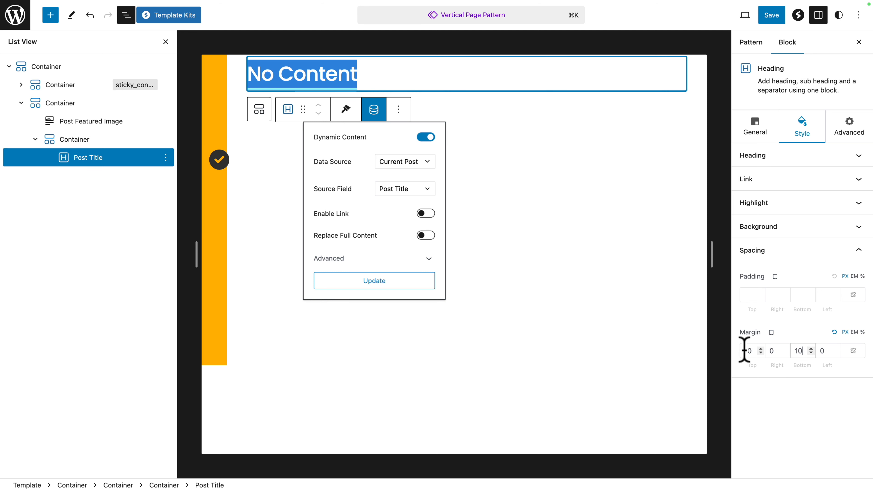
click(771, 333)
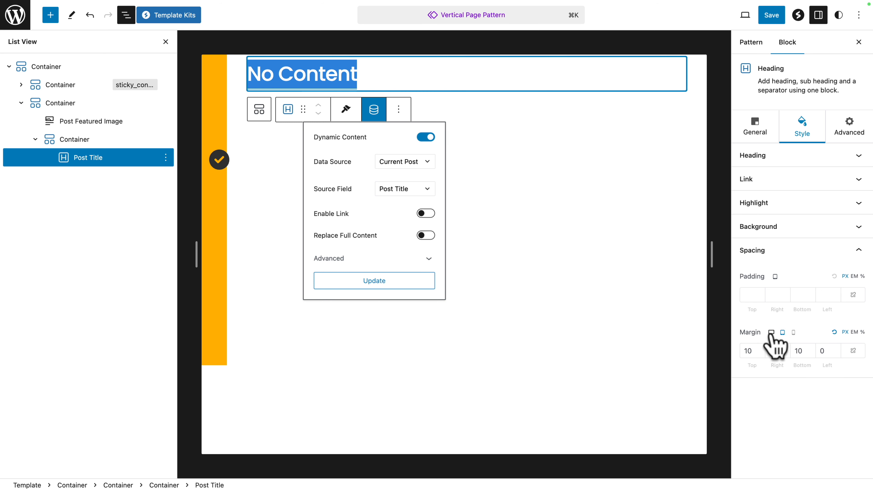
Step: Set the Post Title heading's mobile top margin to 10 px, and return to the desktop settings
click(793, 333)
click(743, 351)
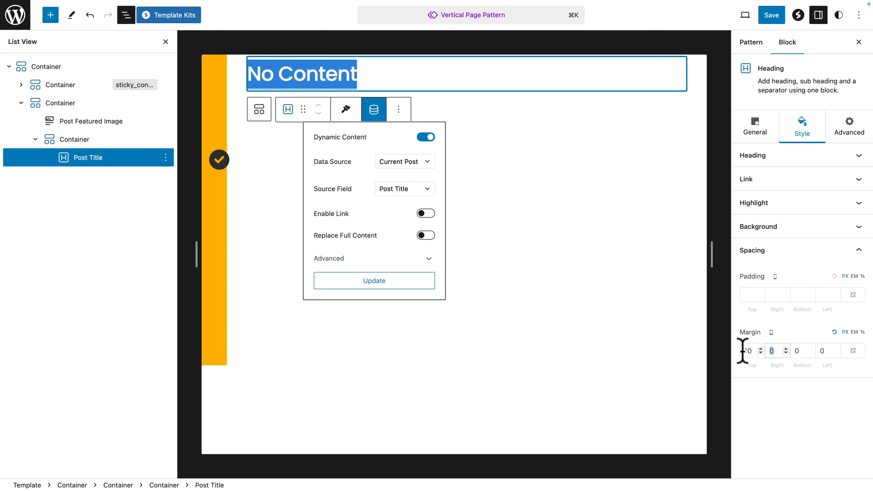
text(10)
key(Tab)
click(771, 332)
click(771, 332)
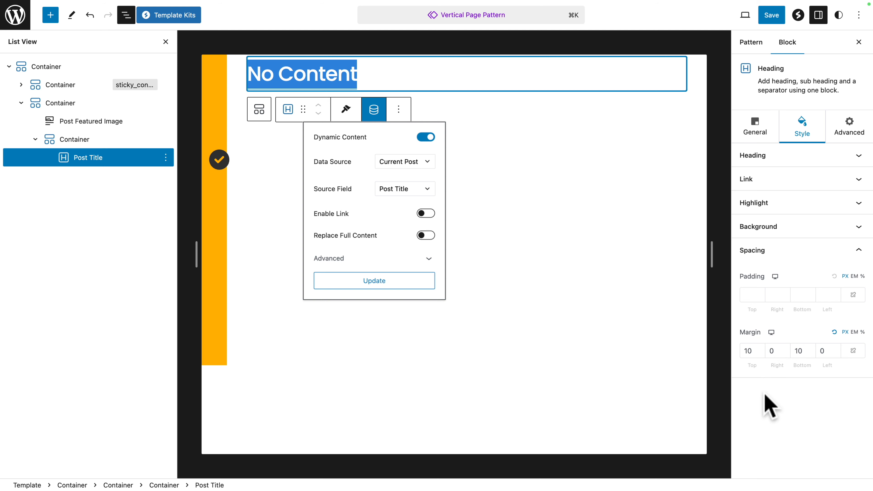
Step: Insert a Post Content block after the Post Title, with inner blocks using content width and left justification
click(79, 161)
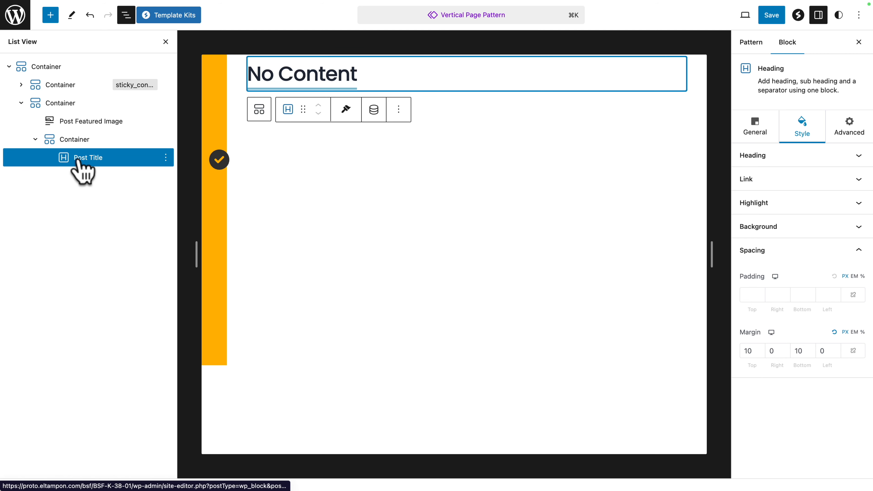
click(50, 15)
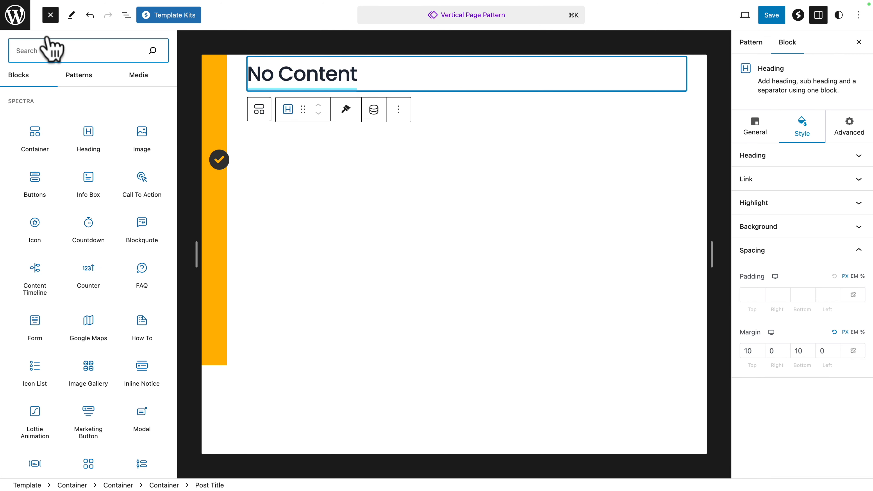
text(post conte)
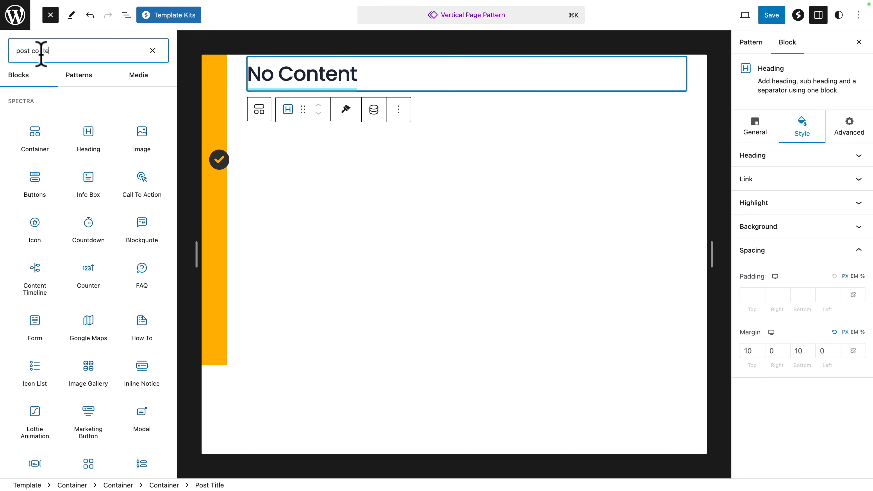
text(nt)
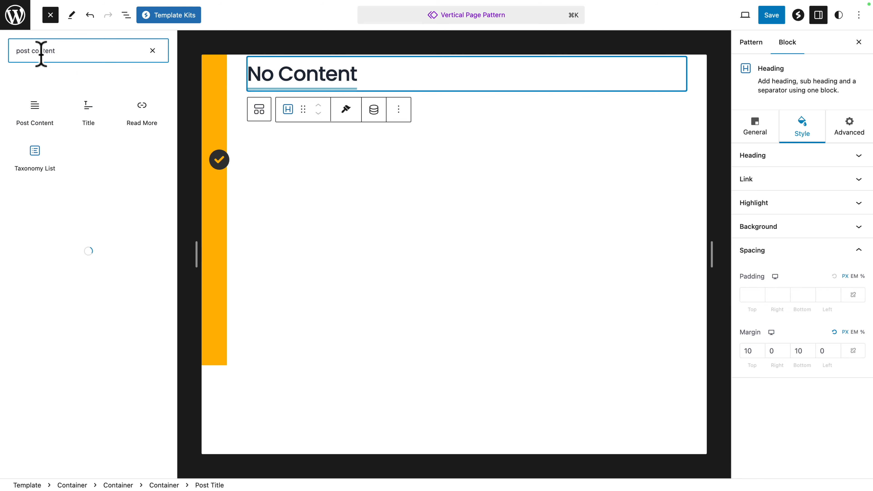
click(34, 112)
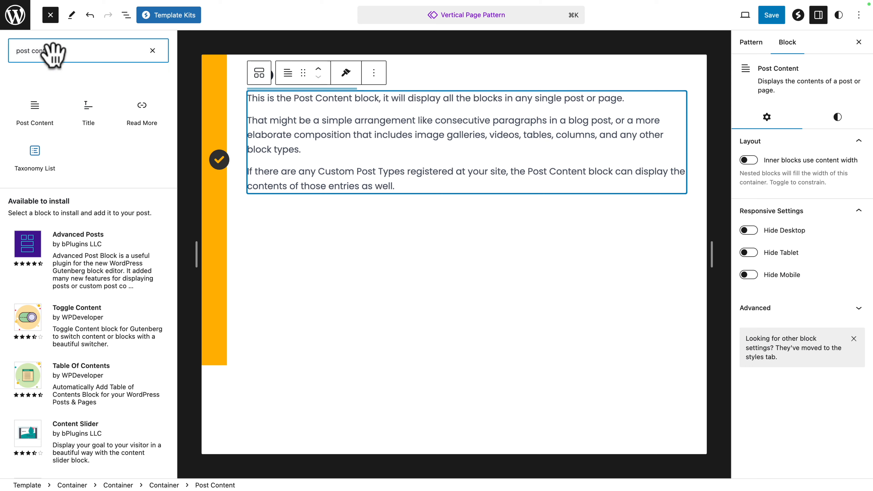
click(50, 14)
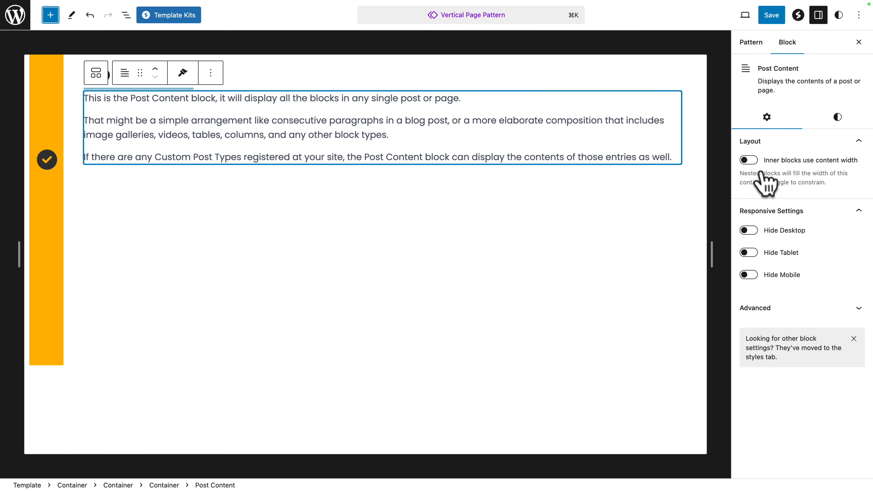
click(748, 161)
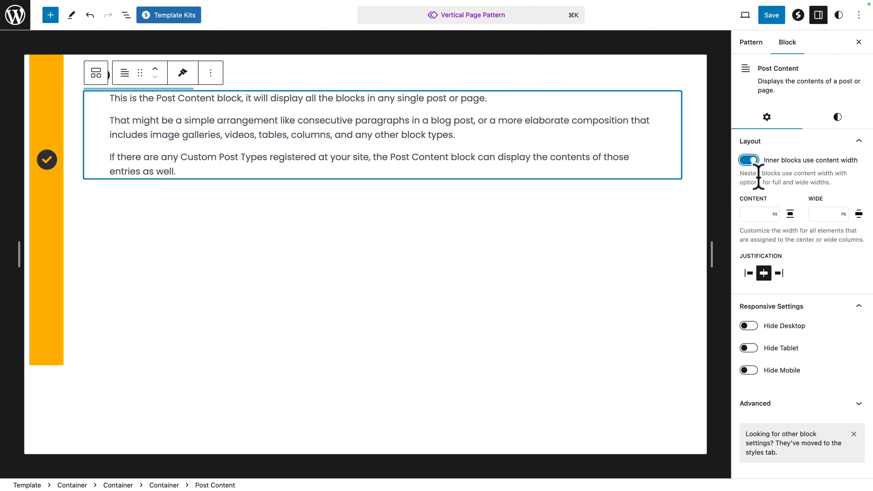
click(748, 273)
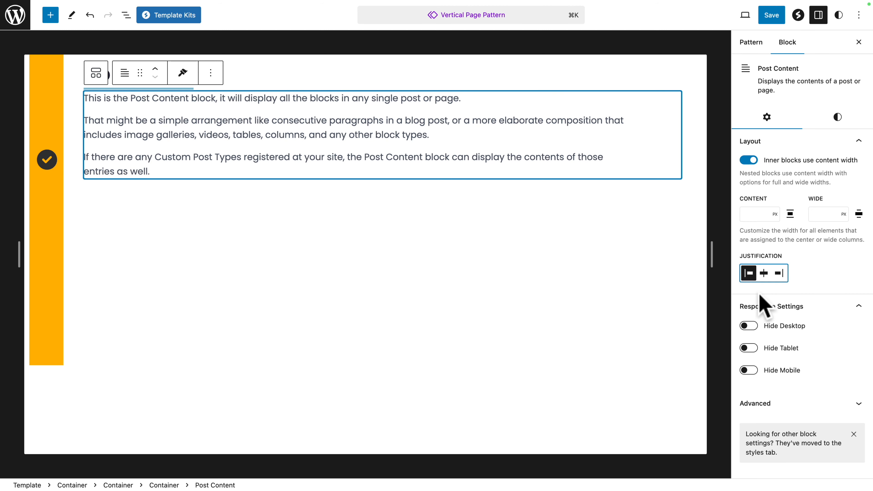
Step: Insert a Comments block directly after the Post Content block
click(126, 15)
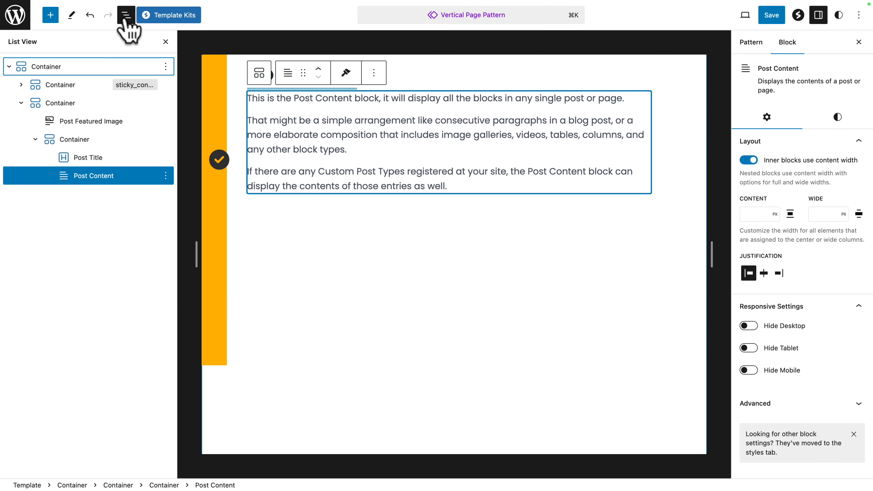
click(83, 181)
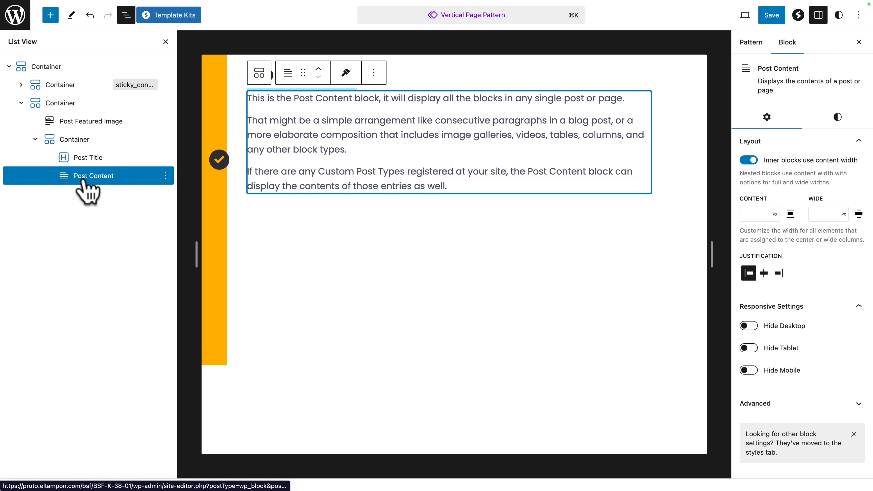
click(50, 17)
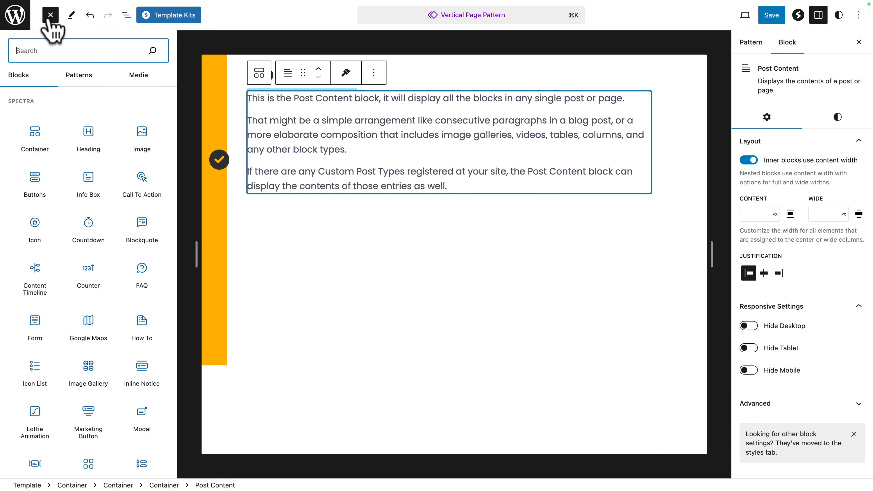
text(comme)
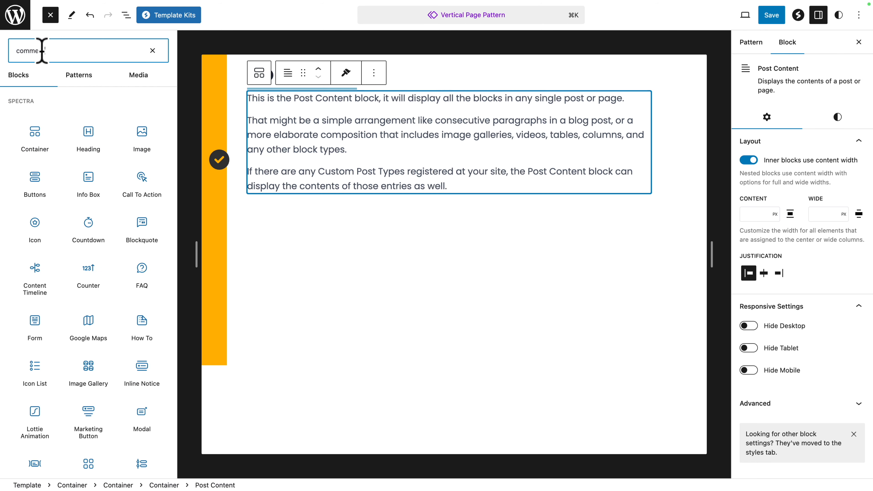
text(nt)
mouse_move(33, 111)
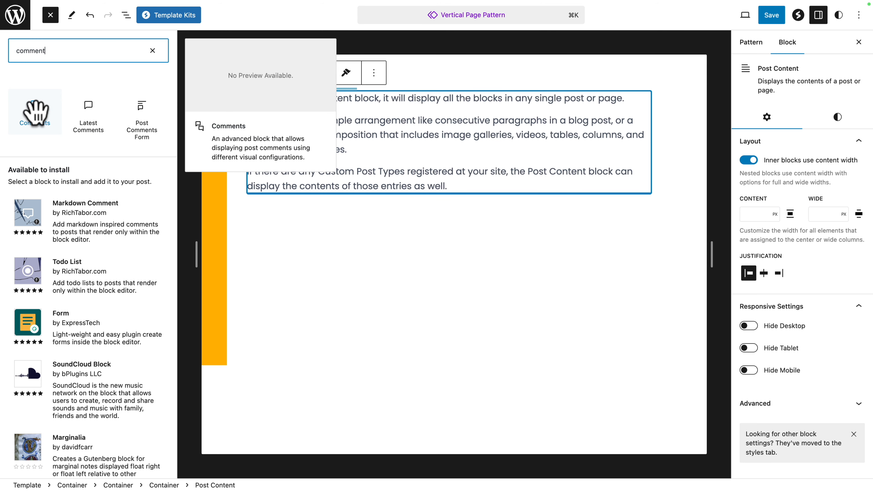
click(35, 111)
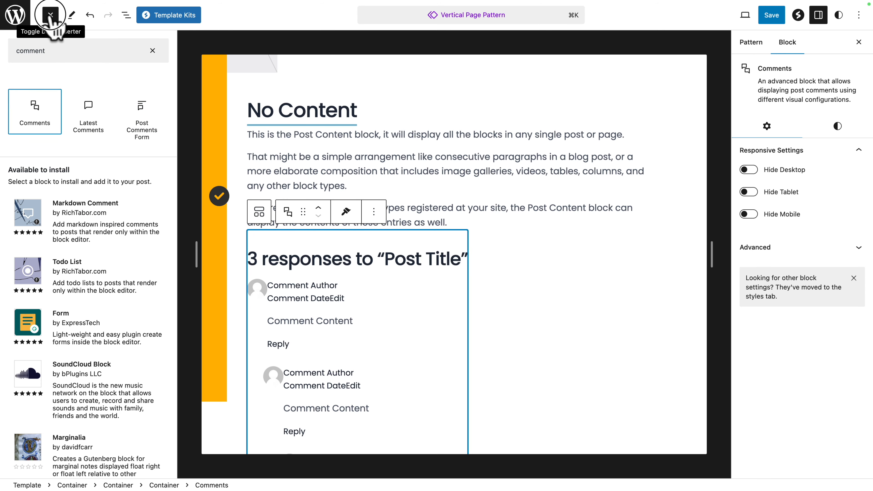
click(50, 15)
Step: Set the Comments Title's text color to black (#000000) and its size to Large, and save the pattern
double_click(117, 253)
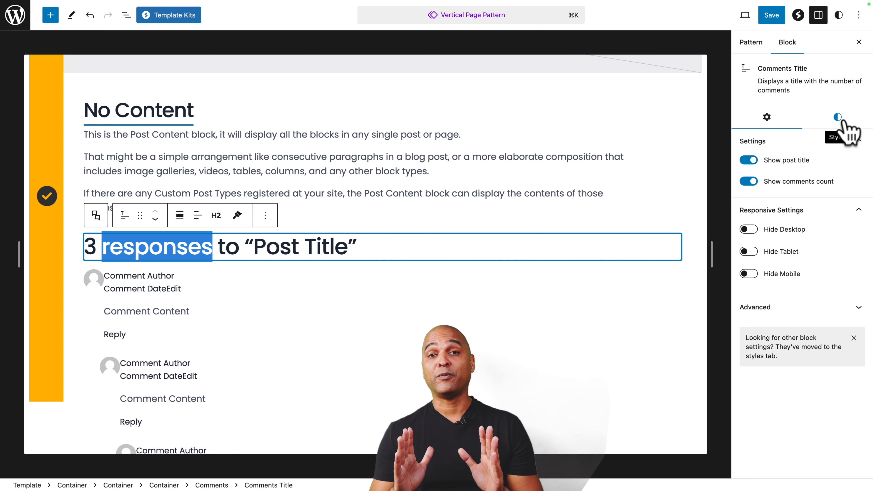
click(838, 119)
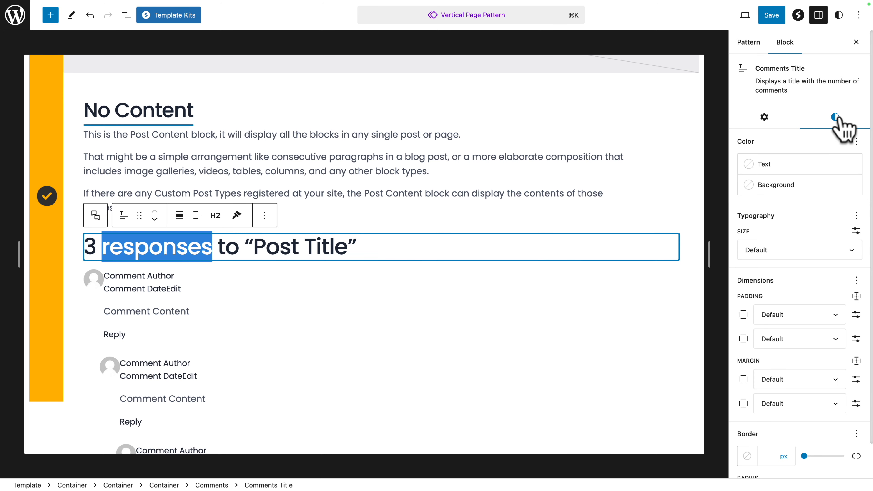
click(751, 167)
click(603, 332)
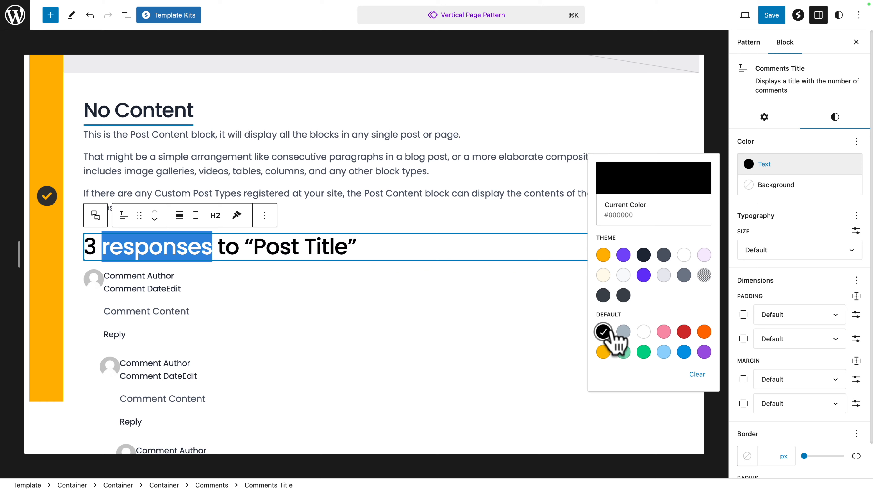
click(797, 254)
click(798, 254)
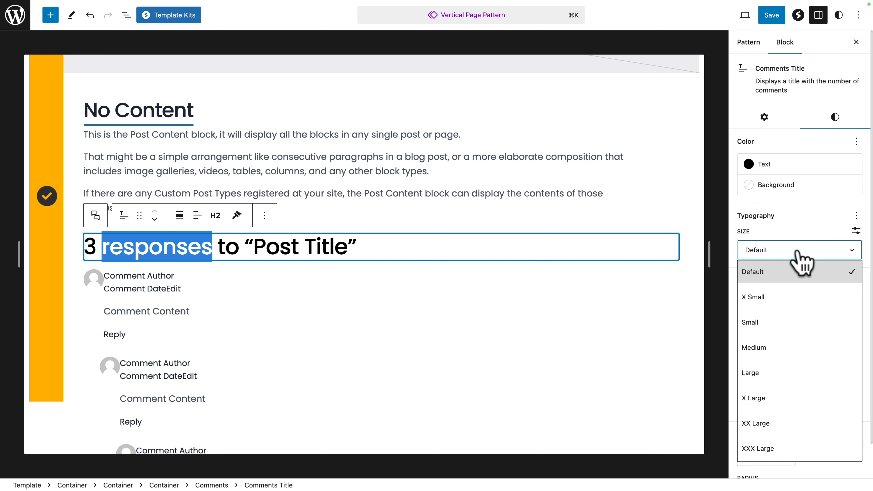
click(768, 375)
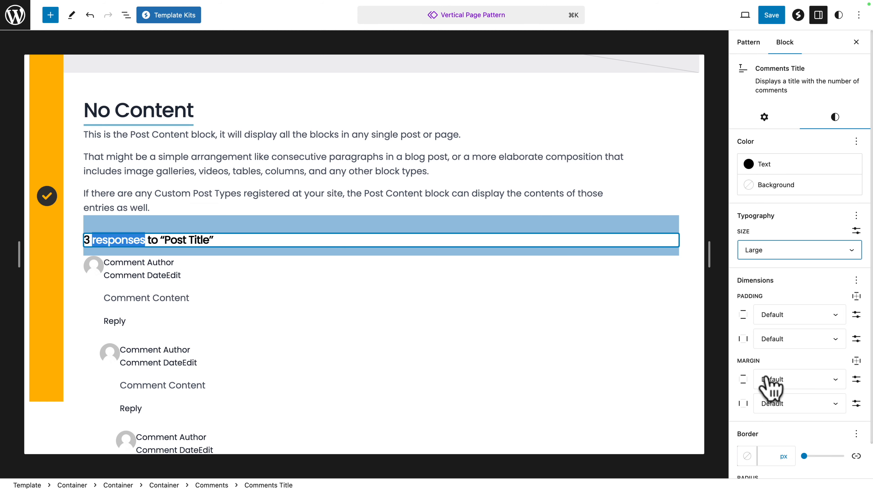
click(773, 14)
click(773, 14)
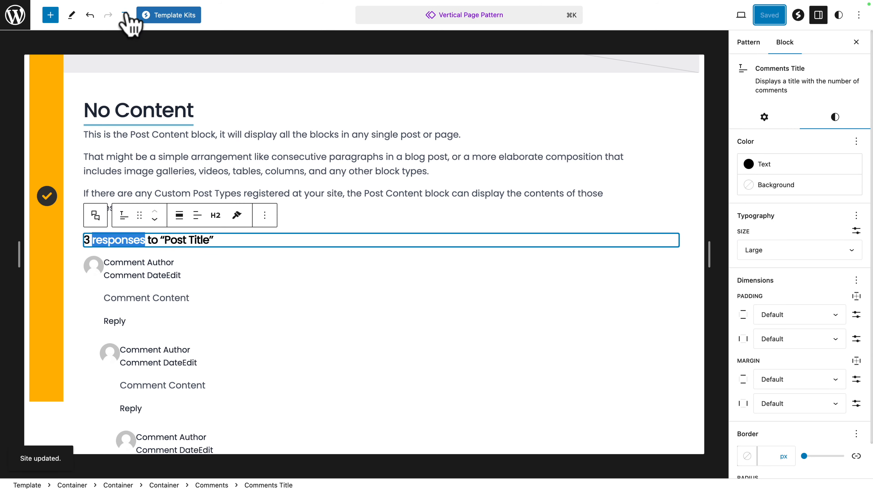
Step: Add a new Container block directly after the container that holds the Post Title, Post Content and Comments
click(126, 15)
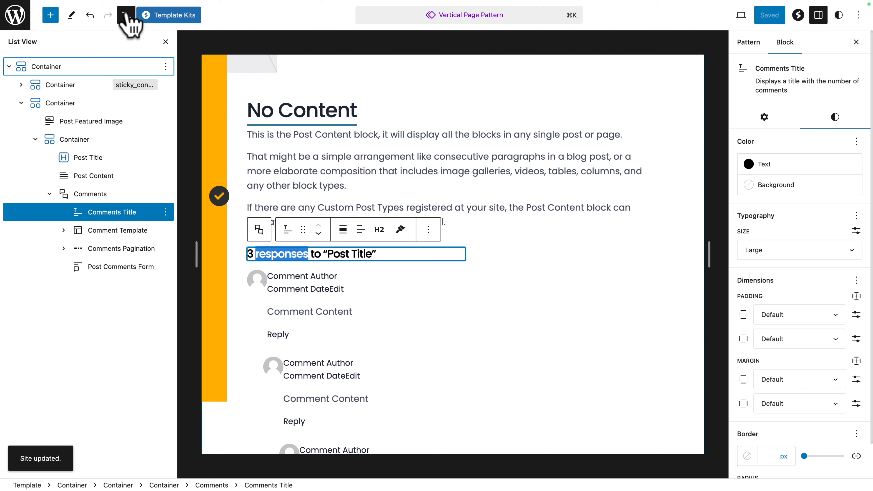
click(35, 138)
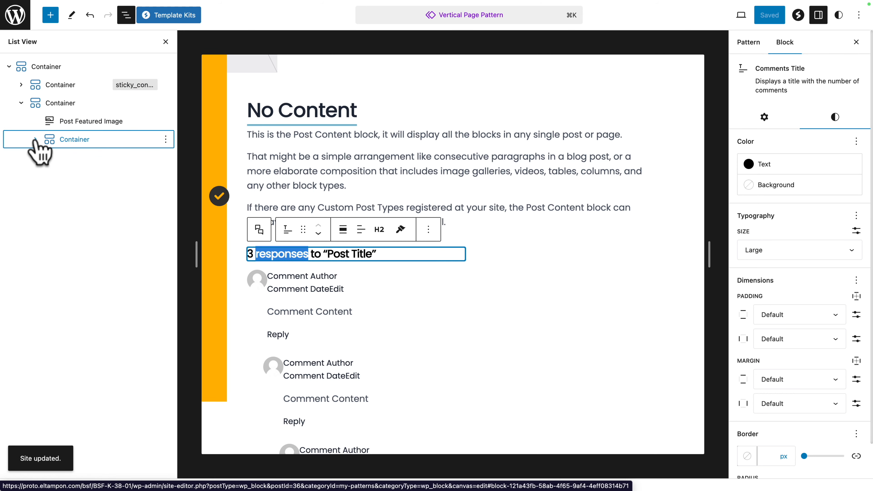
click(63, 140)
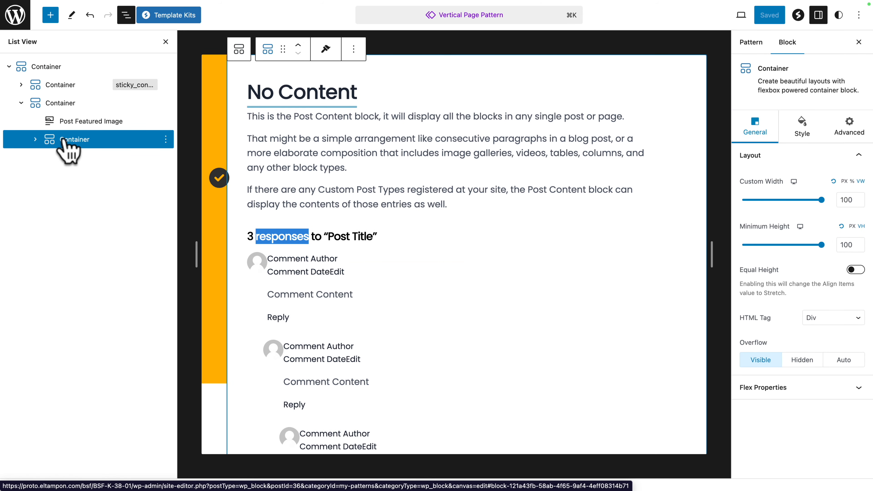
click(51, 15)
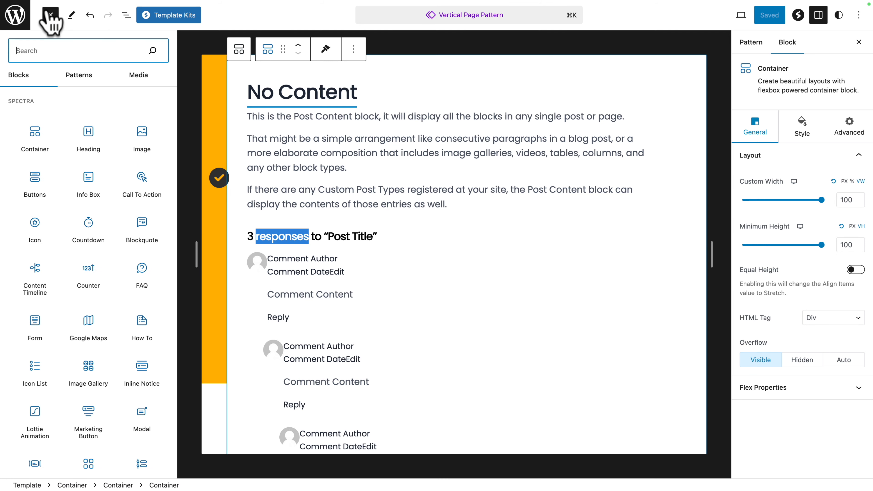
click(34, 136)
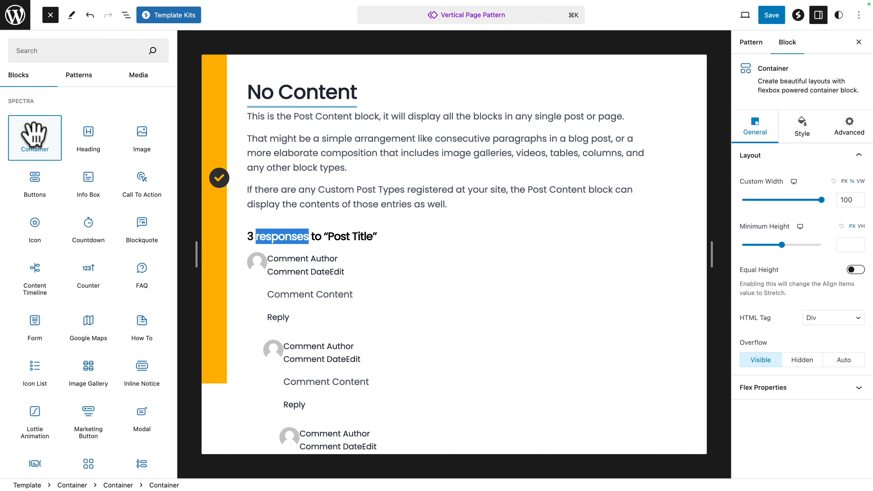
click(126, 14)
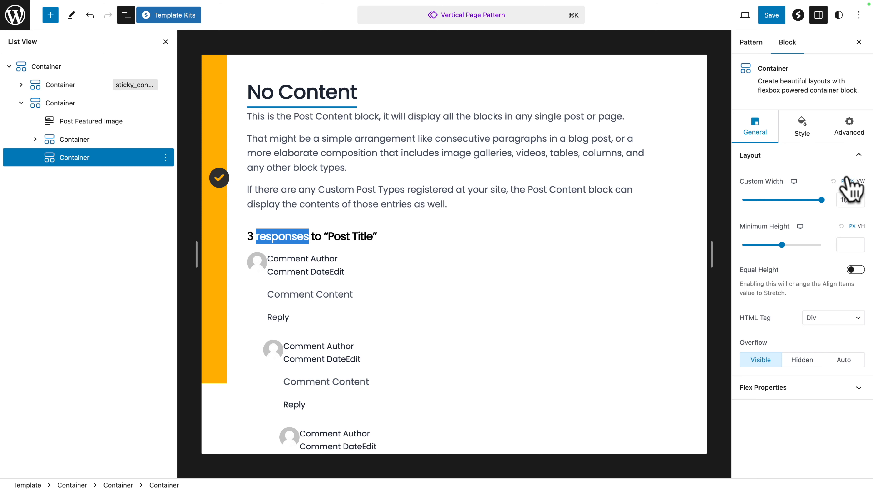
Step: Set the new container's custom width to 100 VW and choose Footer as its HTML tag
click(860, 181)
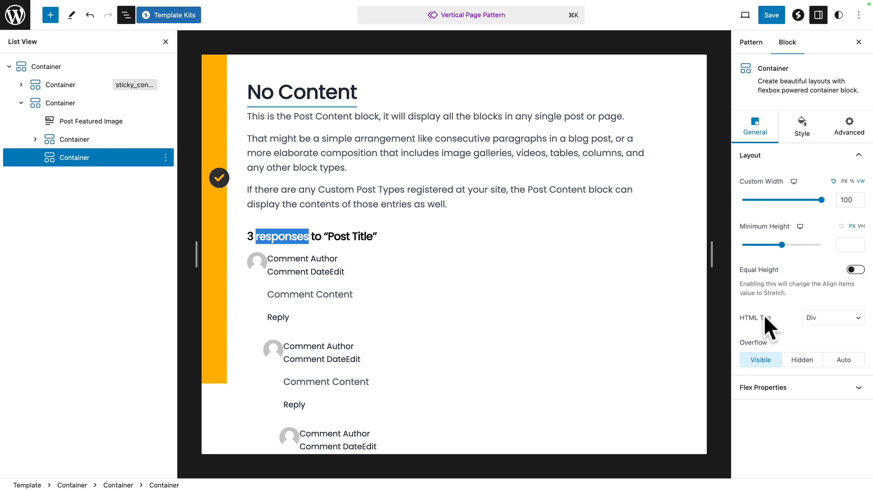
click(823, 318)
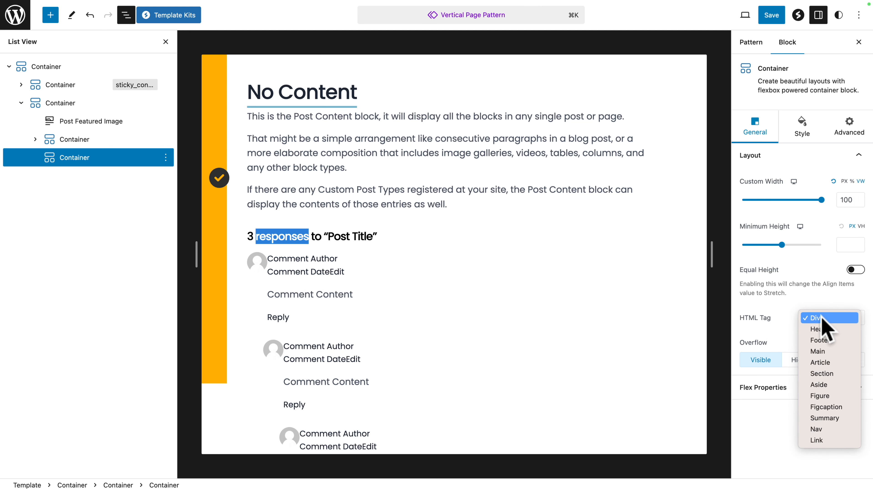
click(821, 339)
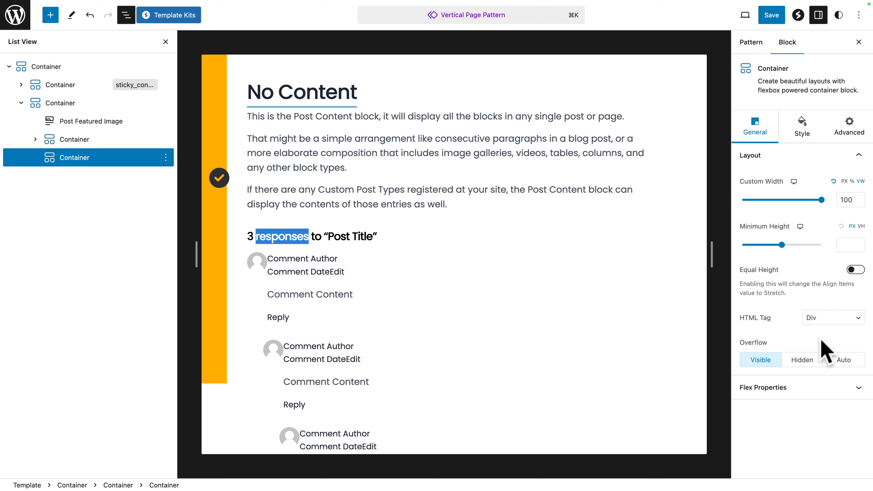
Step: Set the new container's flex direction to row and align its items to the top
click(746, 387)
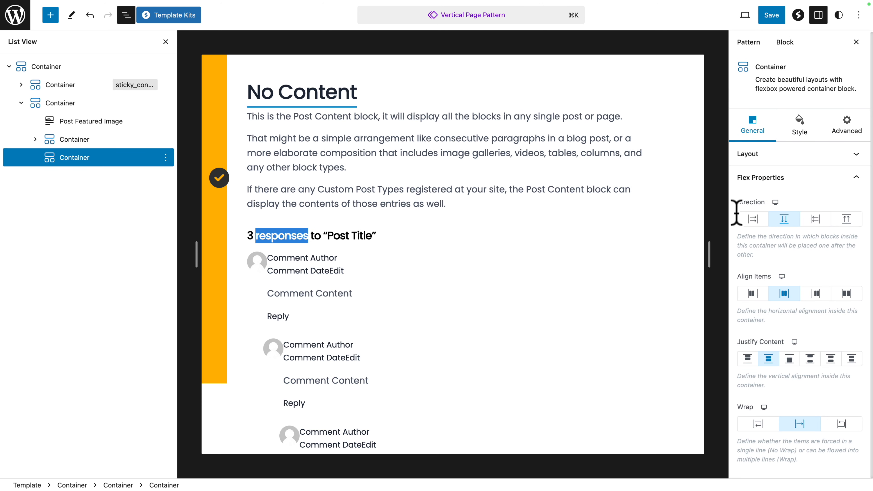
click(751, 219)
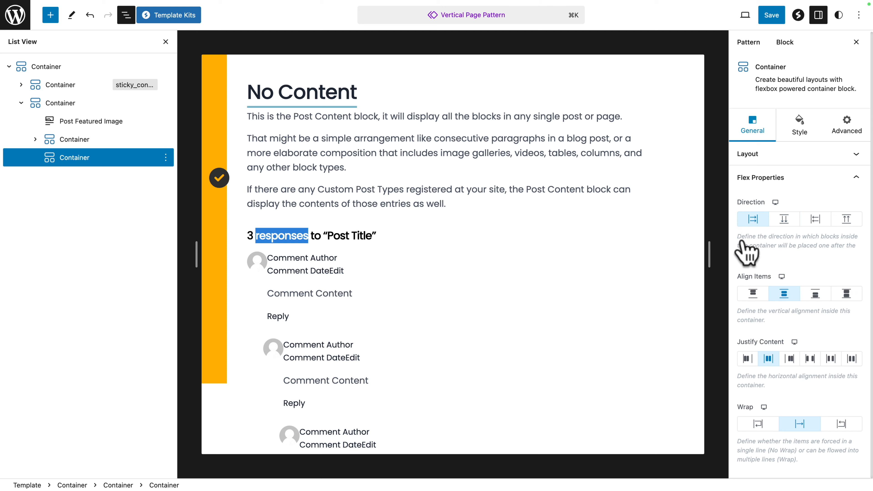
click(752, 293)
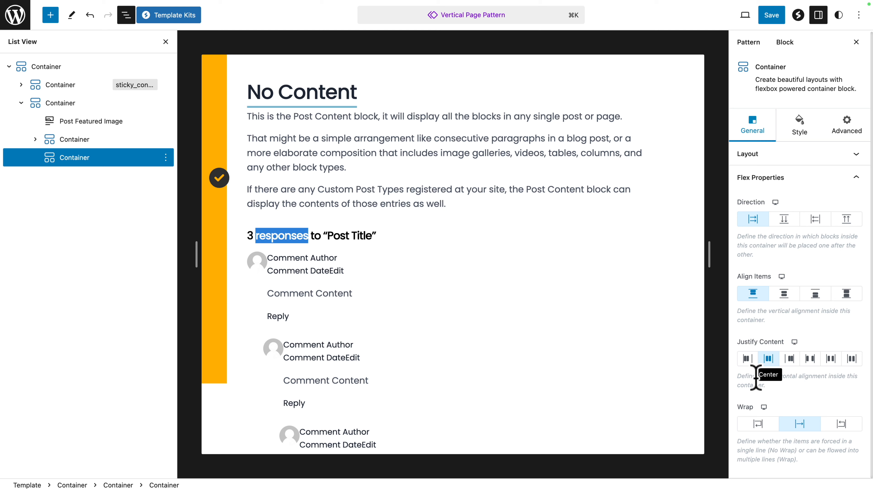
Step: Give the footer container a solid orange background, zero row and column gaps, 30 px padding on all sides and zero margin
click(803, 122)
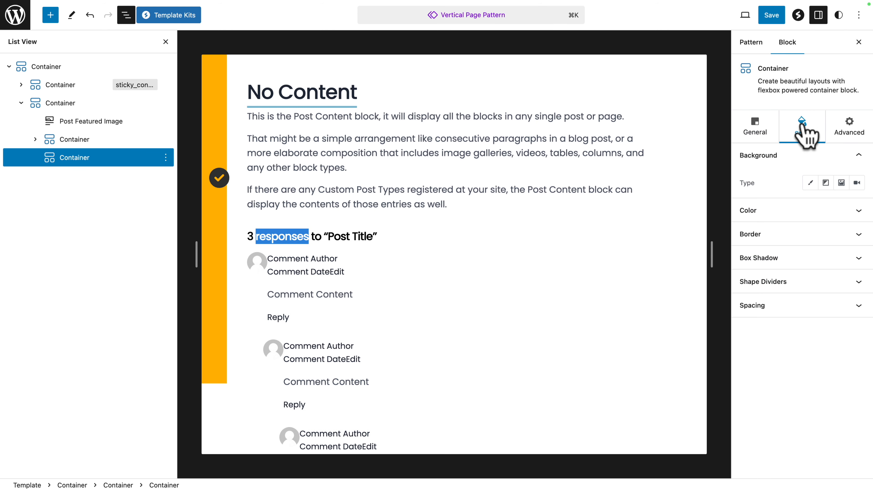
click(810, 184)
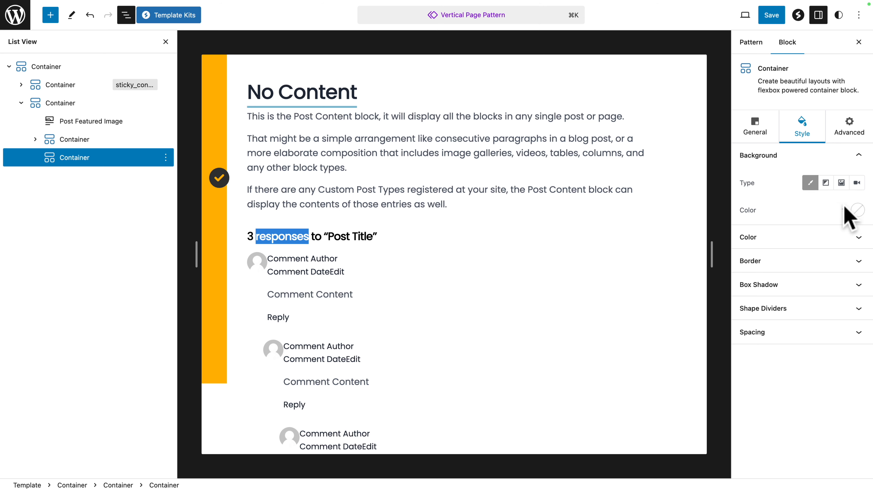
click(858, 210)
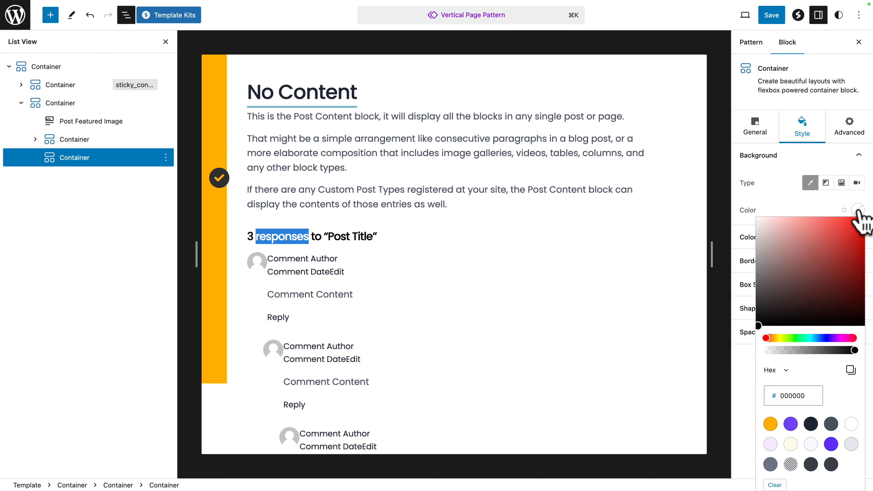
click(771, 424)
click(780, 212)
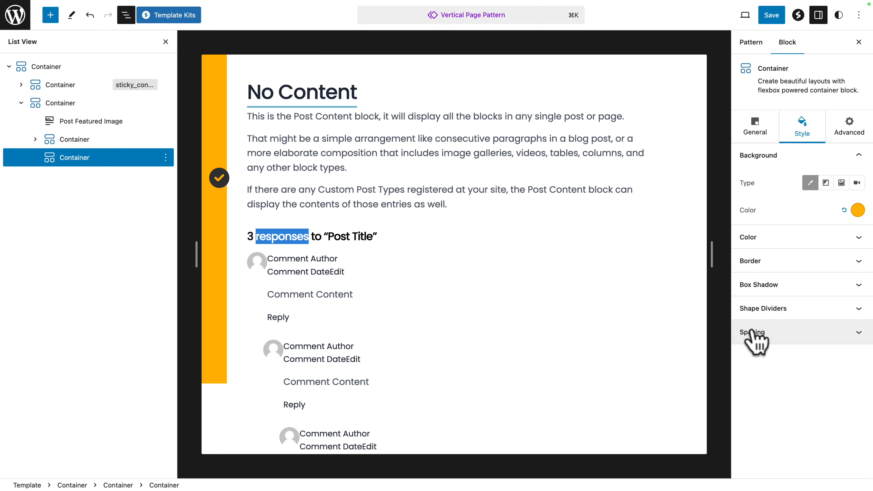
click(756, 335)
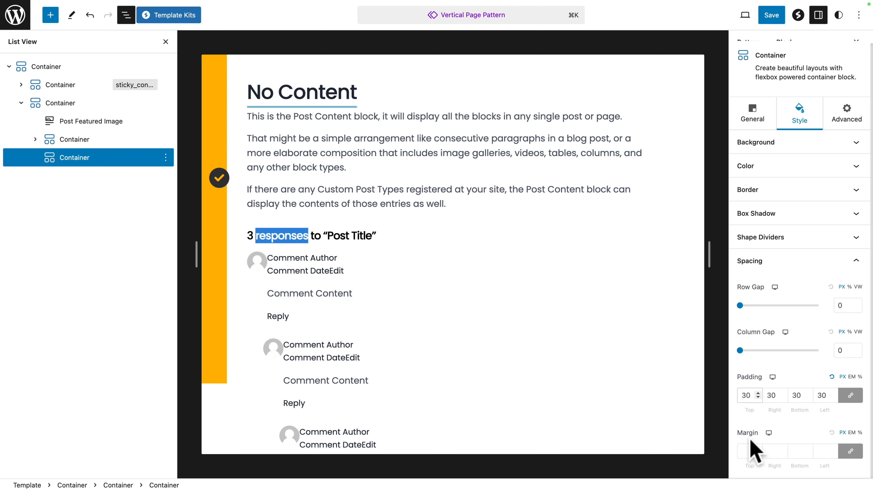
click(747, 452)
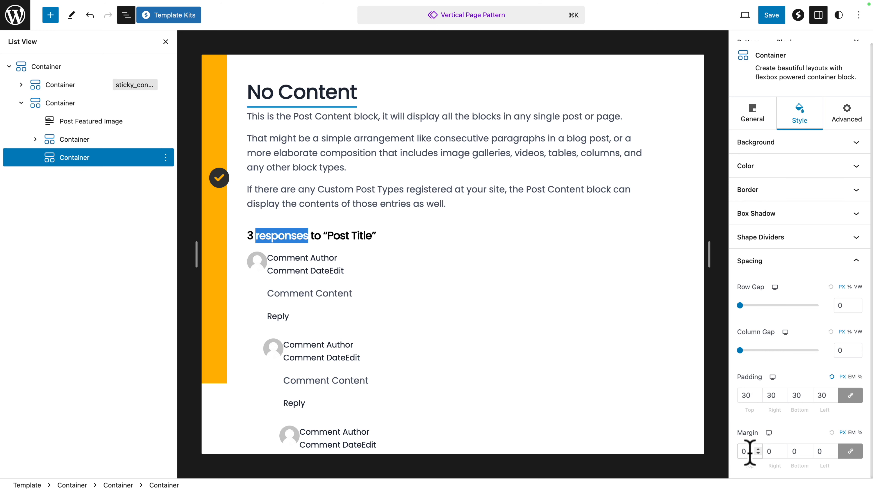
Step: Add a Navigation block inside the orange footer container
scroll(550, 399, down, 10)
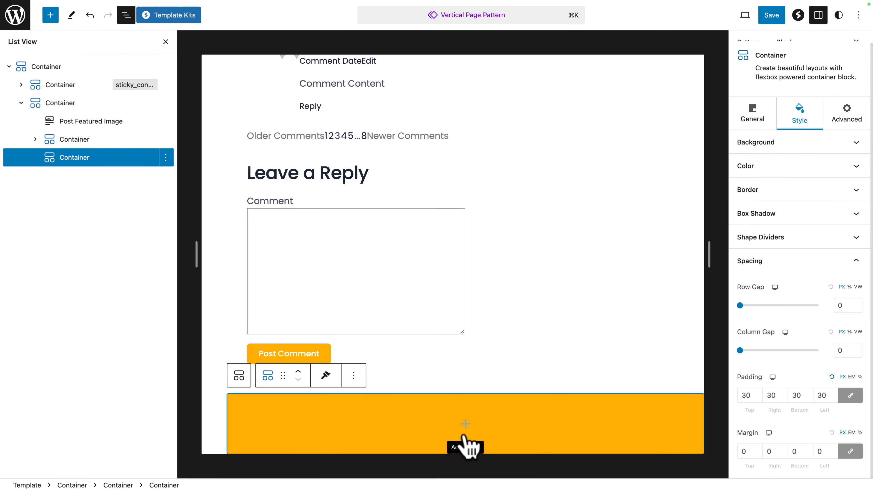
click(464, 427)
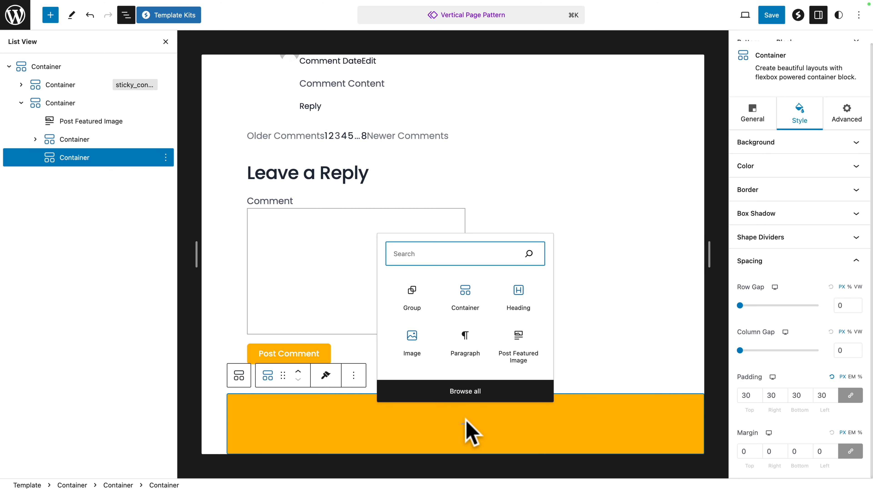
text(nav)
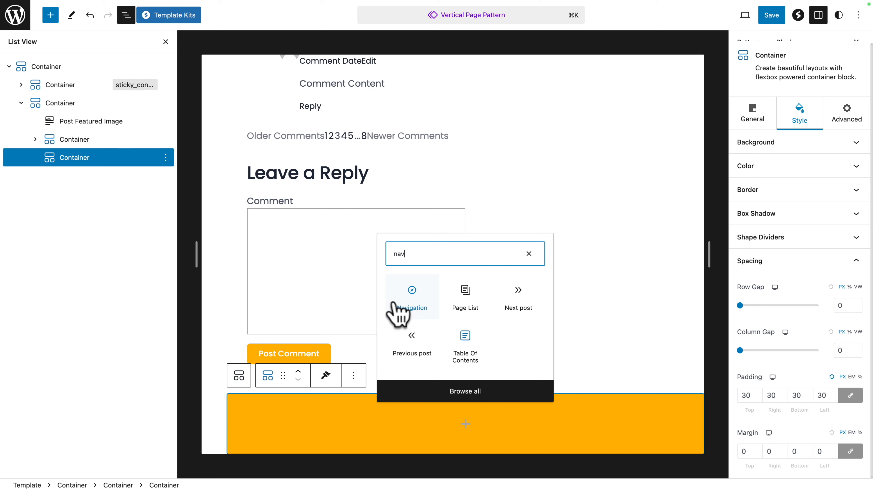
click(412, 297)
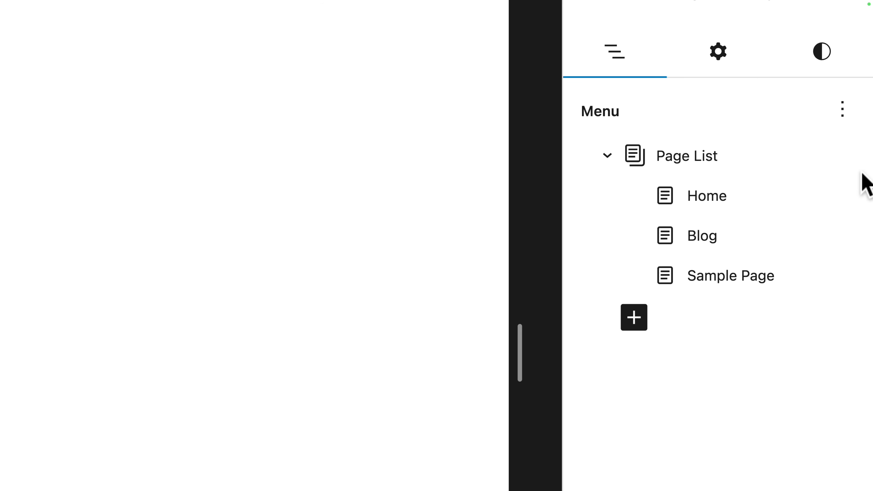
Step: Add a custom link to the footer navigation with the label MyLink and the URL #
click(634, 317)
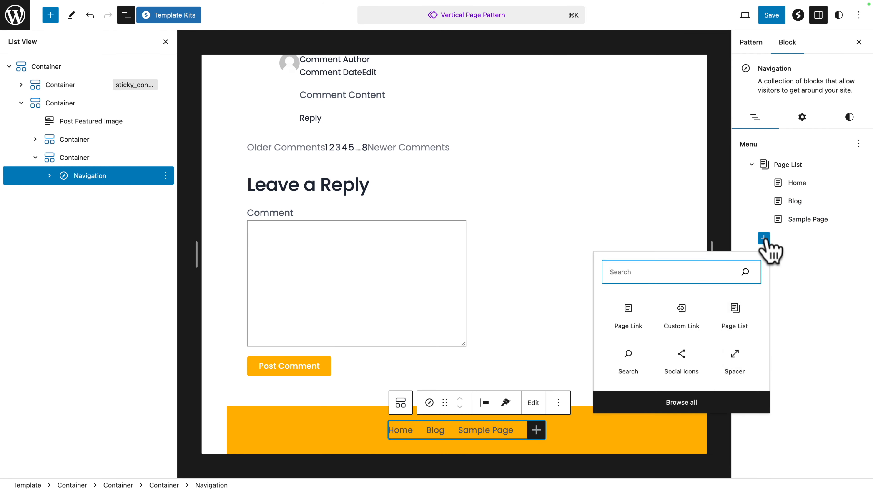
click(682, 314)
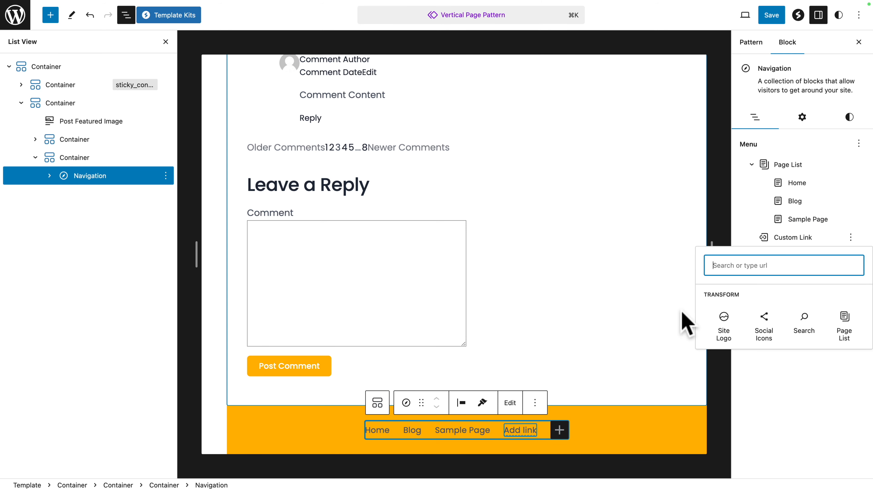
click(781, 237)
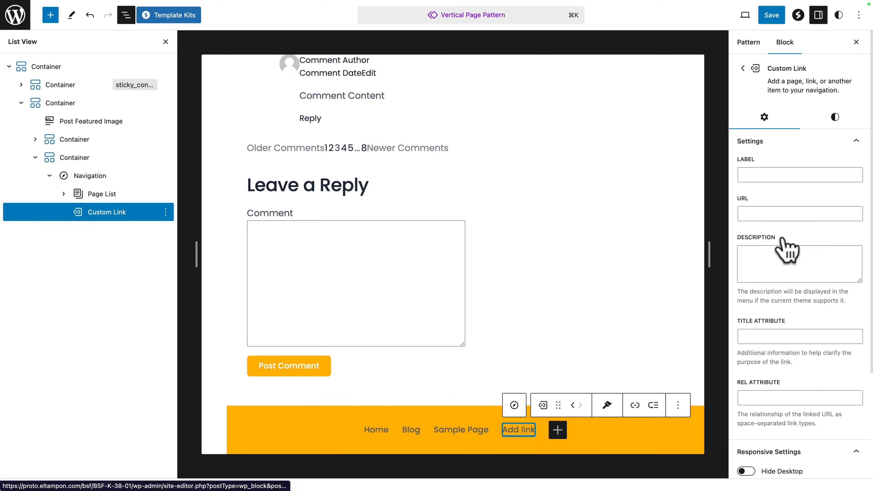
click(758, 175)
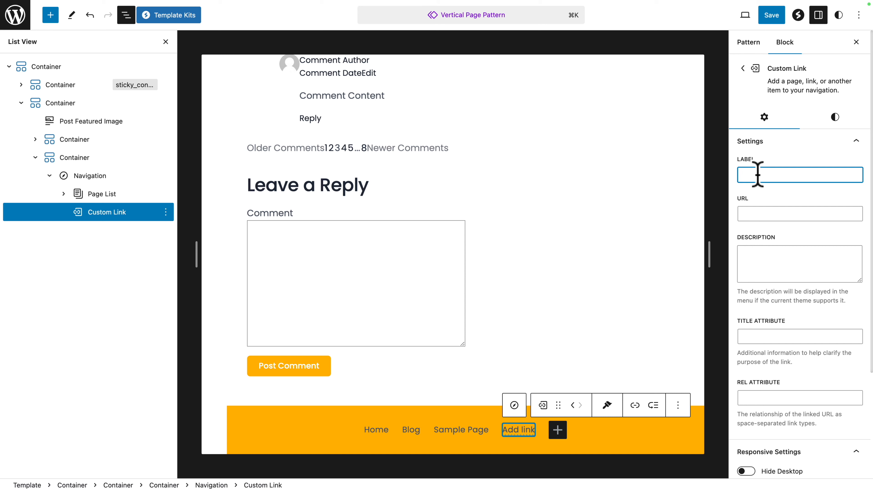
text(MyLn)
key(BackSpace)
text(ink)
click(752, 214)
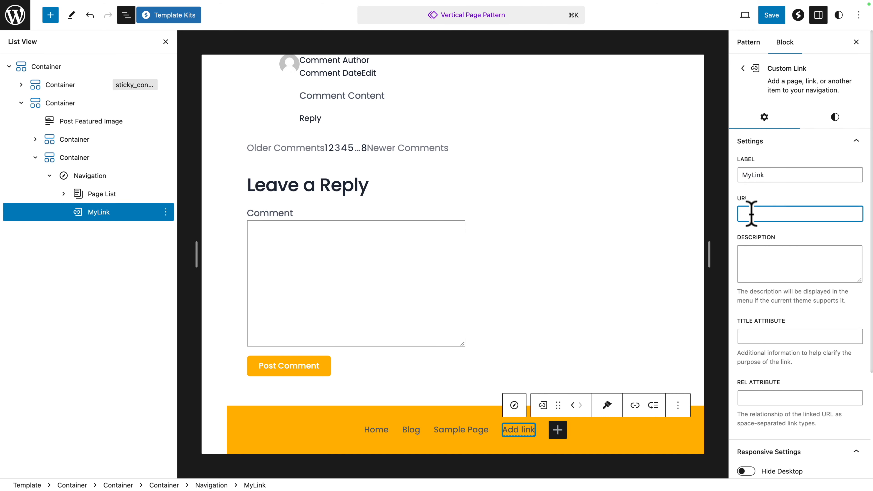
text(#)
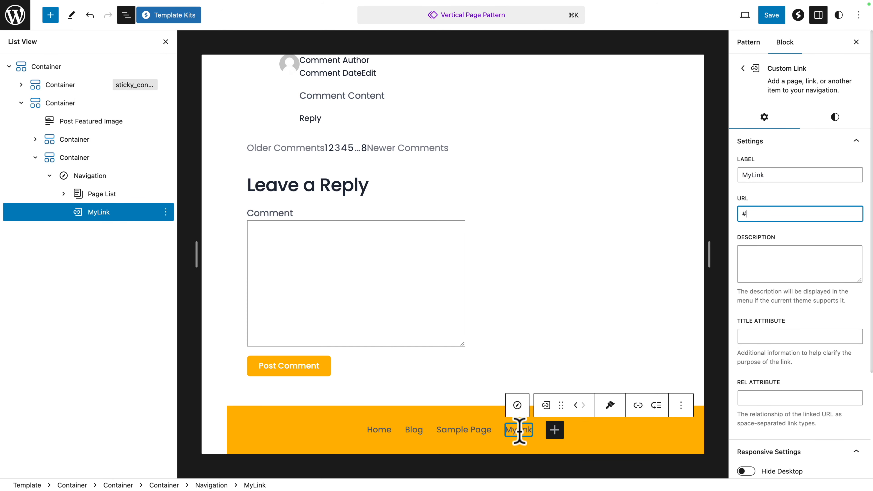
Step: Remove the MyLink custom link from the footer navigation
click(86, 177)
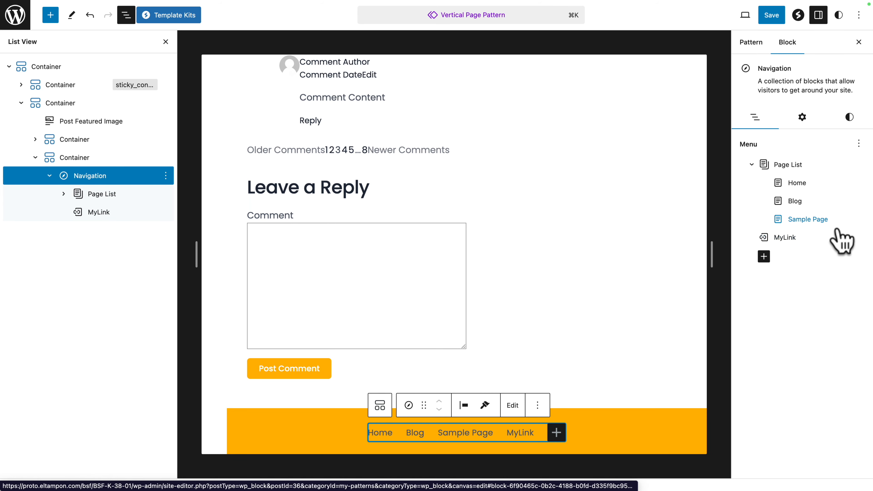
click(850, 238)
click(769, 326)
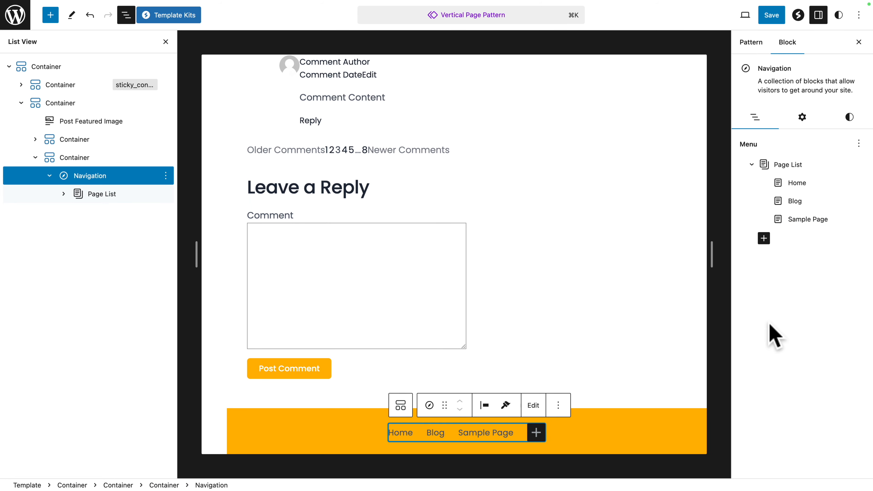
Step: Center the navigation items, disallow wrapping to multiple lines and set the overlay menu to Off
click(803, 118)
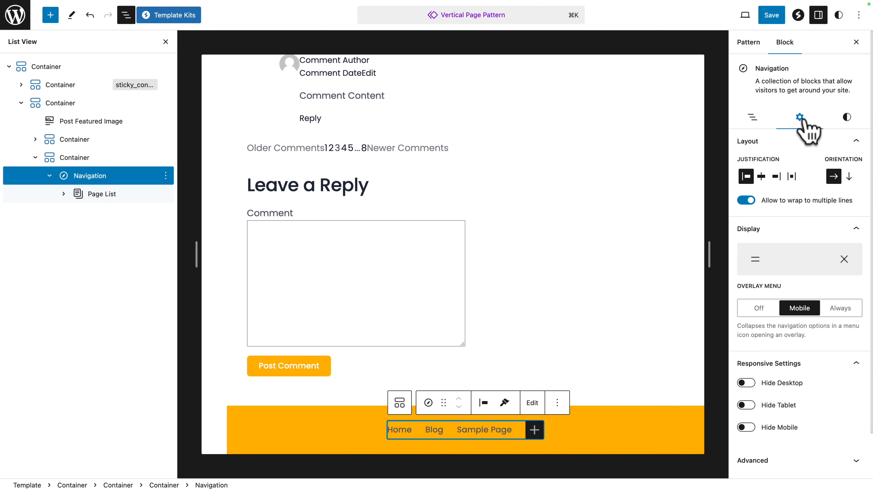
click(761, 176)
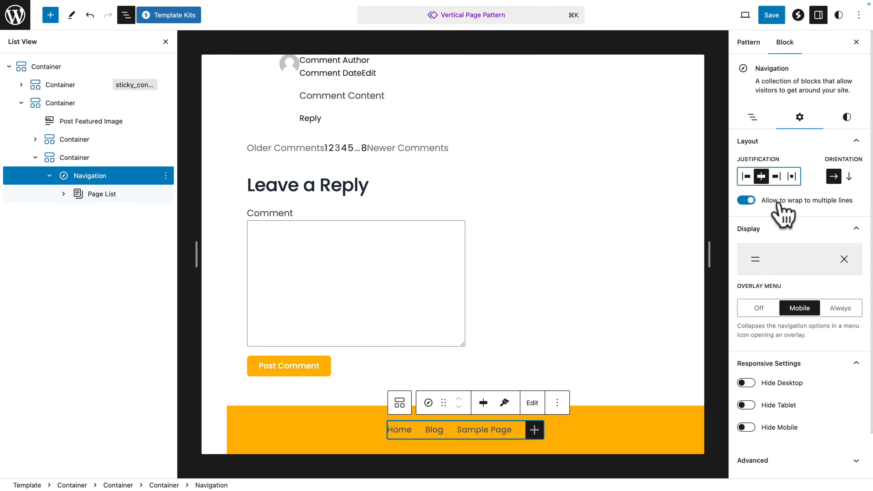
click(745, 200)
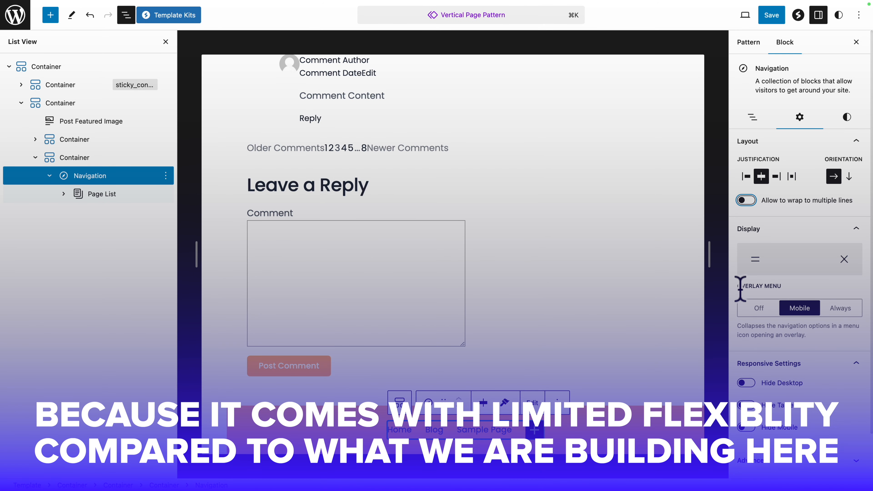
click(754, 308)
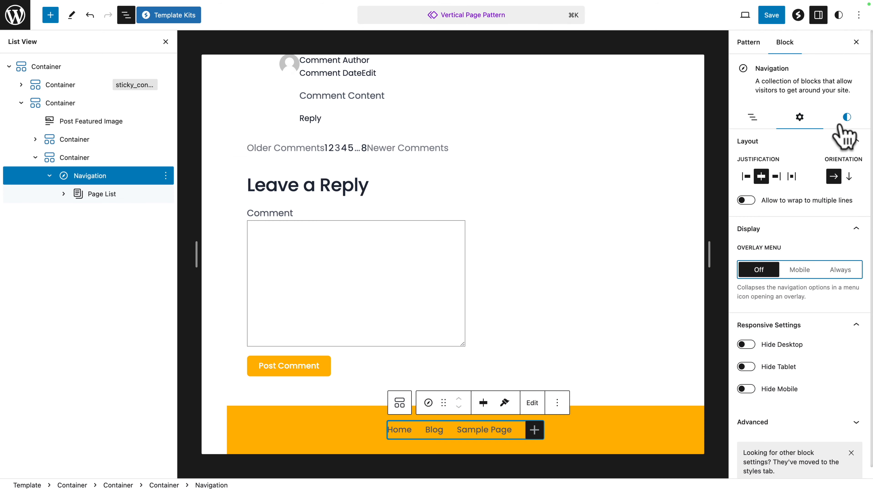
Step: Set the navigation's text color to black (#000000), and save both the Vertical Page Pattern and the Navigation menu
click(840, 126)
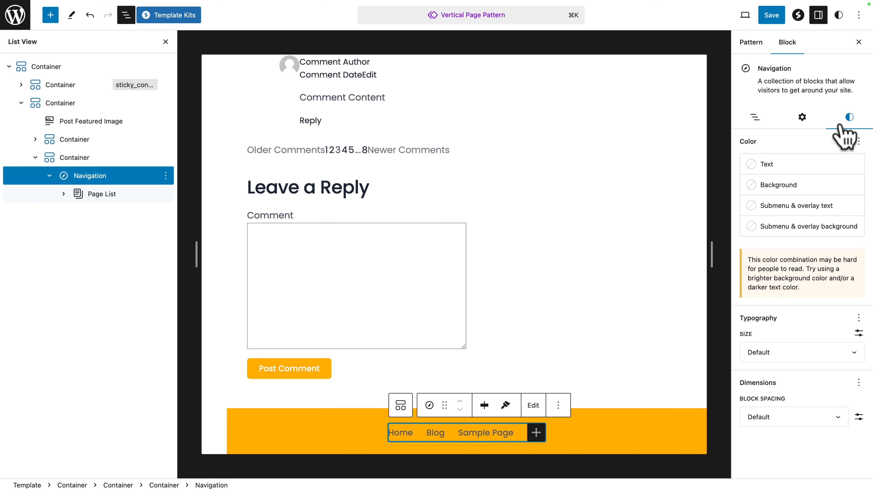
click(774, 167)
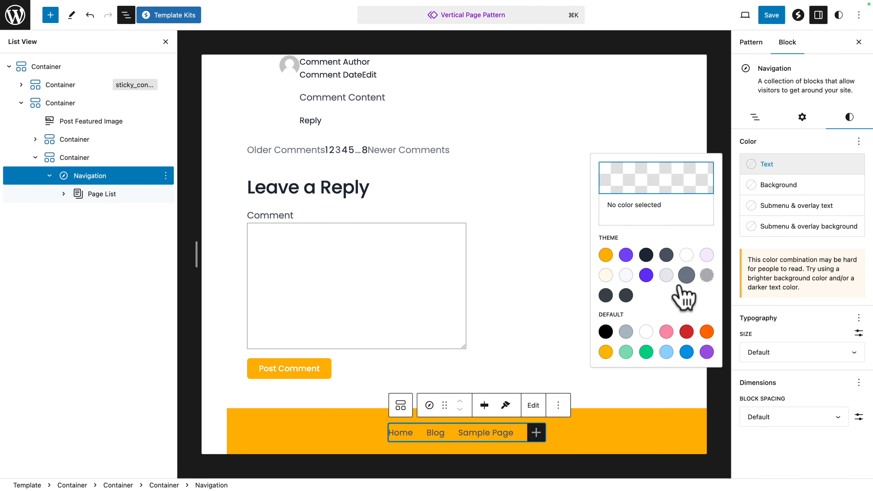
click(606, 331)
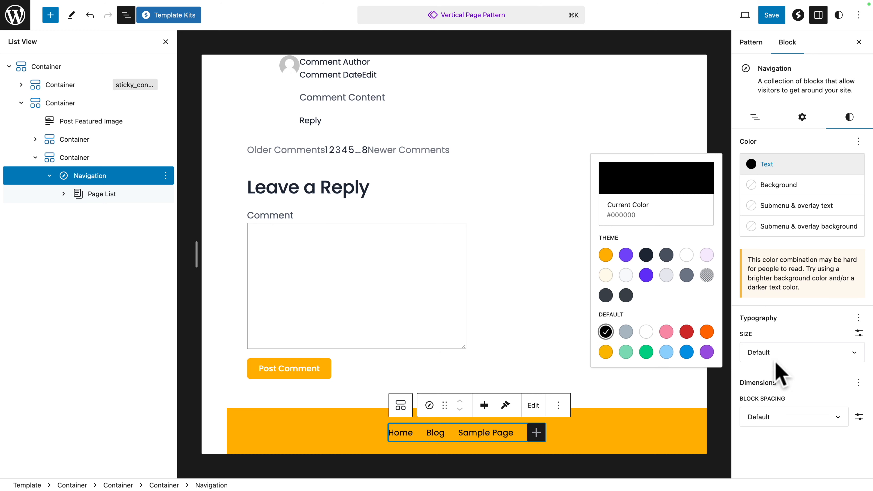
click(780, 373)
click(772, 15)
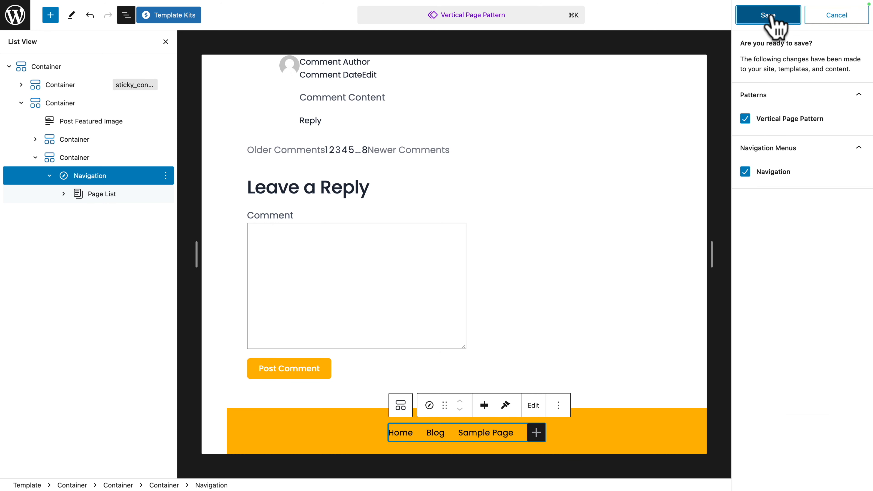
click(768, 15)
Step: Set the footer container's tablet spacing to zero row and column gaps, 20 px padding on all sides and zero margin
click(65, 159)
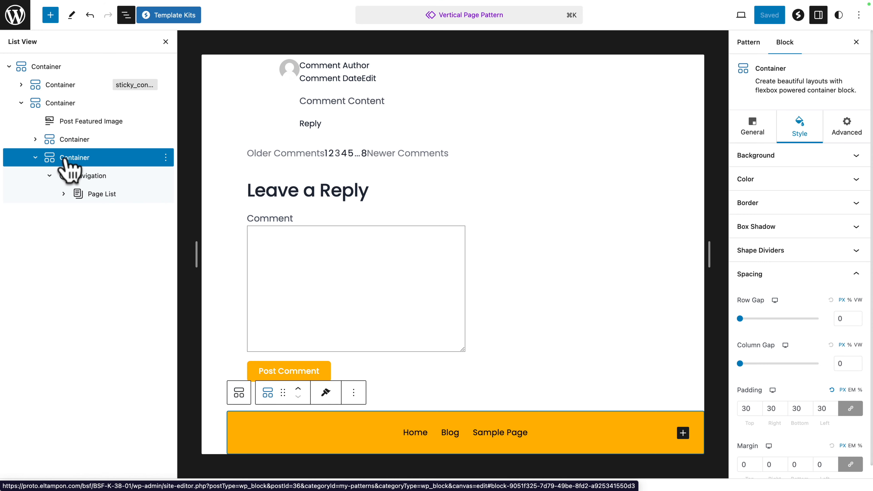
scroll(770, 277, down, 1)
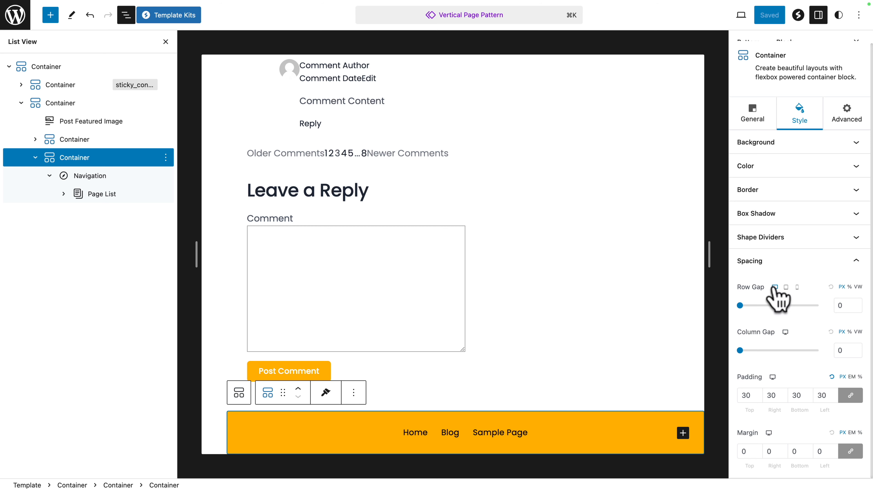
click(786, 288)
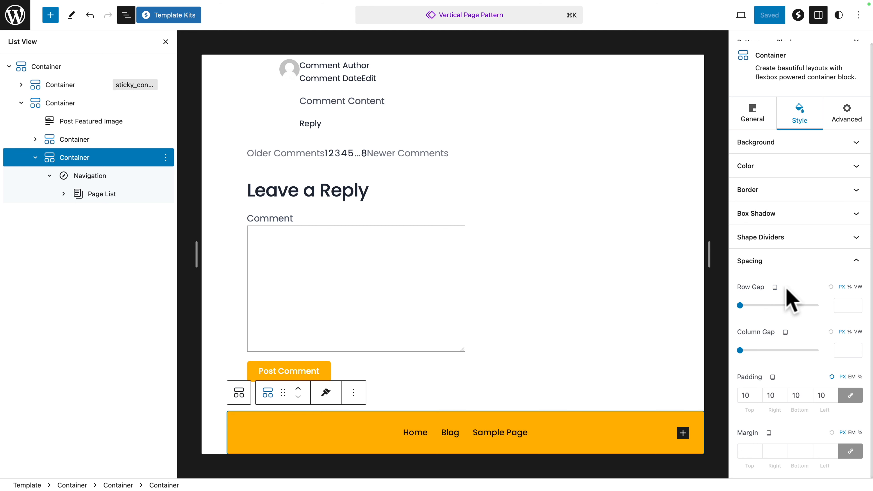
click(838, 306)
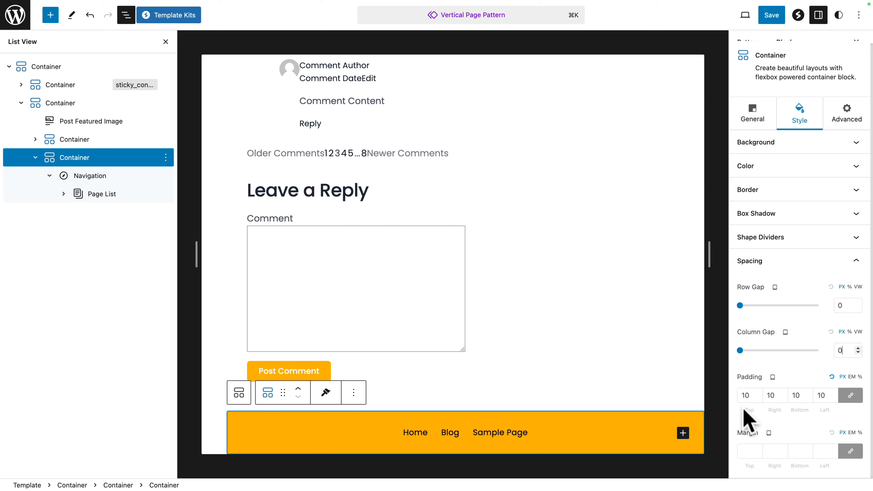
double_click(744, 396)
text(20)
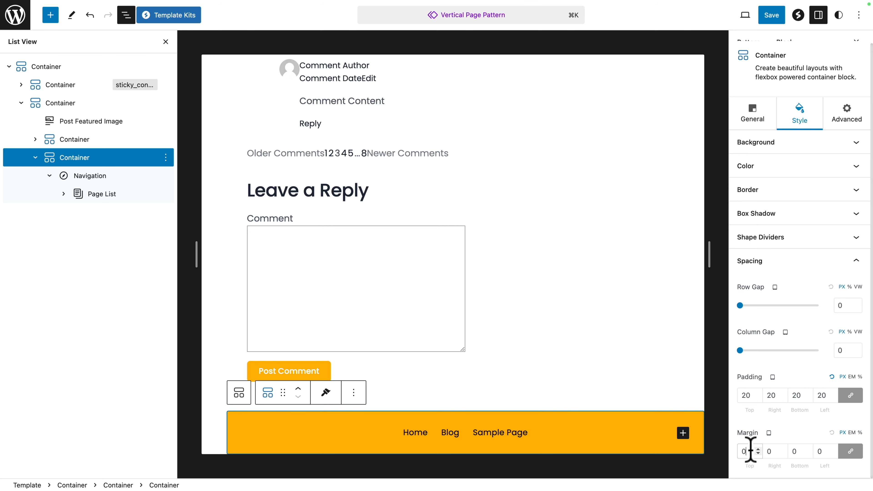
Step: Set the footer container's mobile spacing to zero row and column gaps, 20 px padding on all sides and zero margin
click(778, 289)
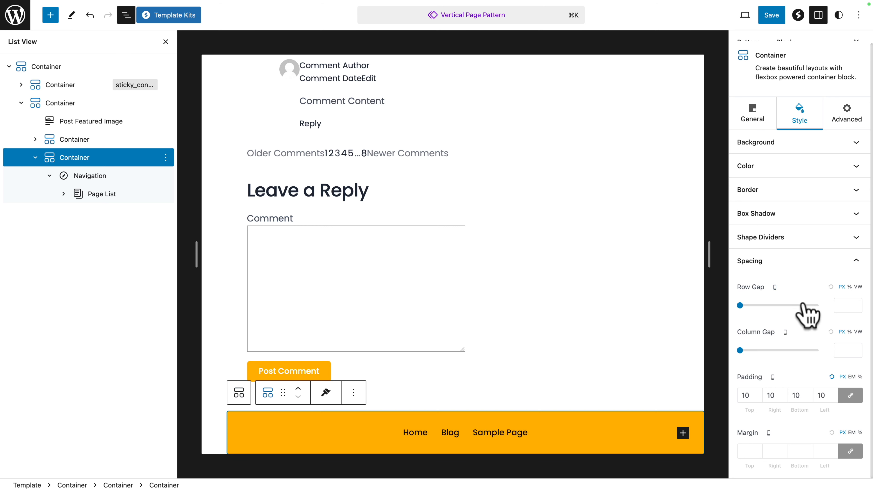
click(850, 350)
text(0)
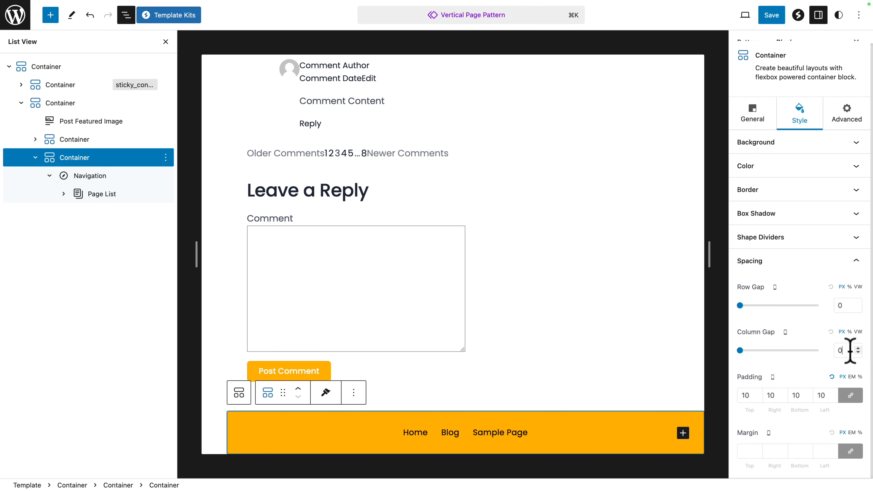
double_click(745, 395)
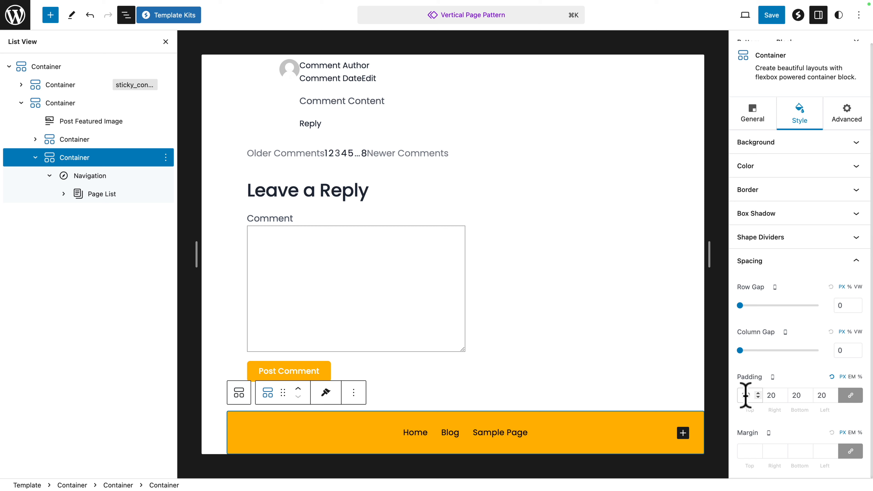
click(741, 451)
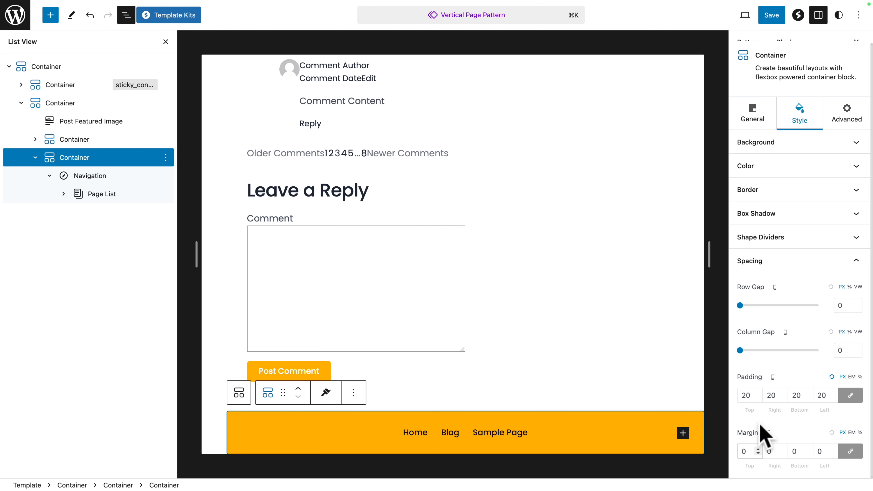
Step: Hide the outermost container on tablet and mobile through its responsive conditions
click(9, 67)
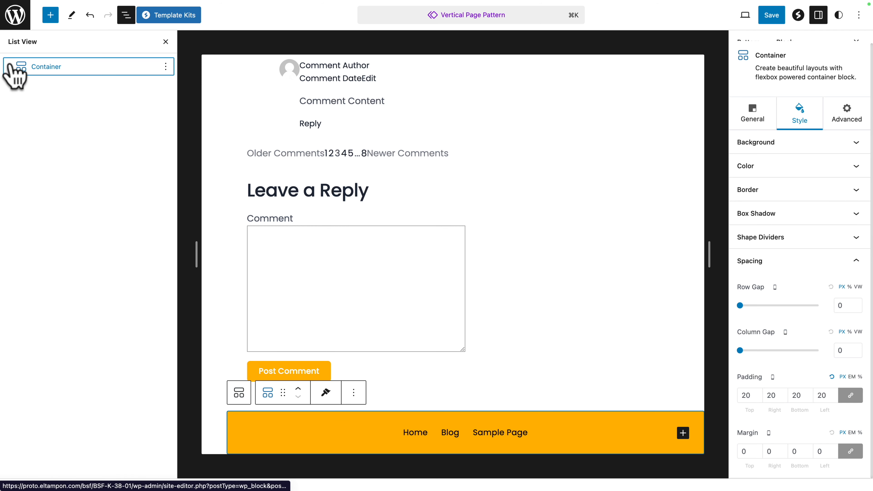
click(35, 69)
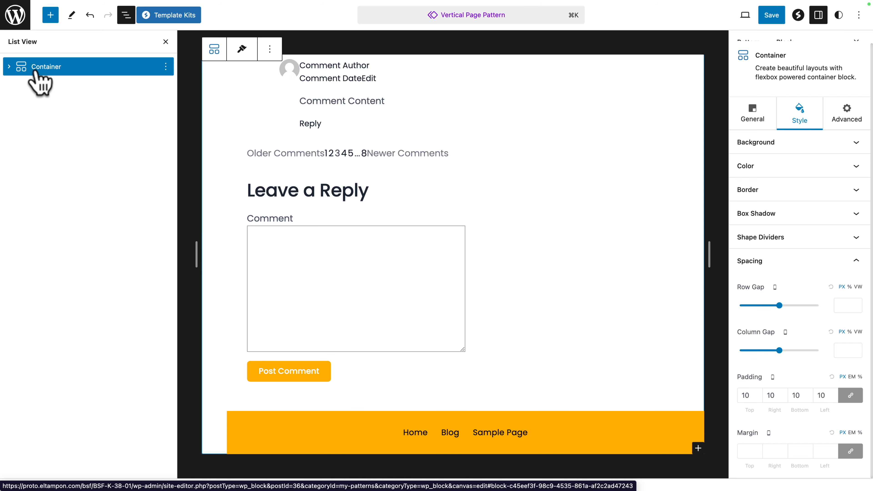
click(847, 119)
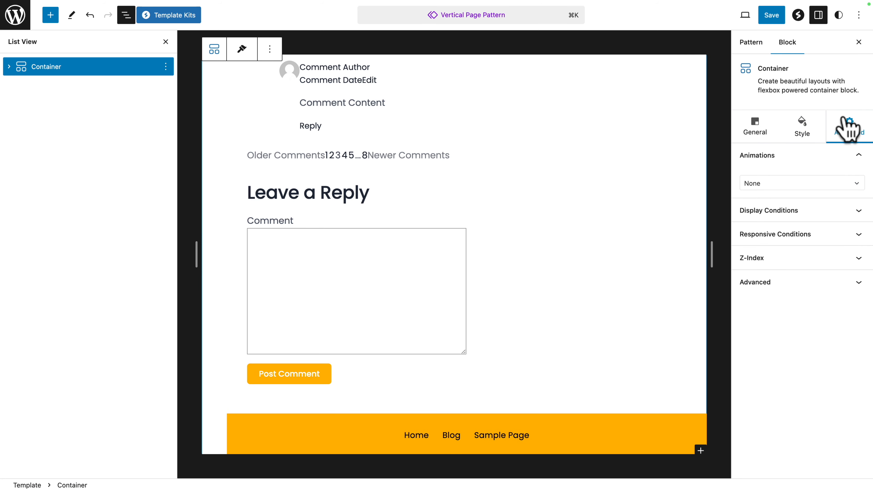
click(838, 234)
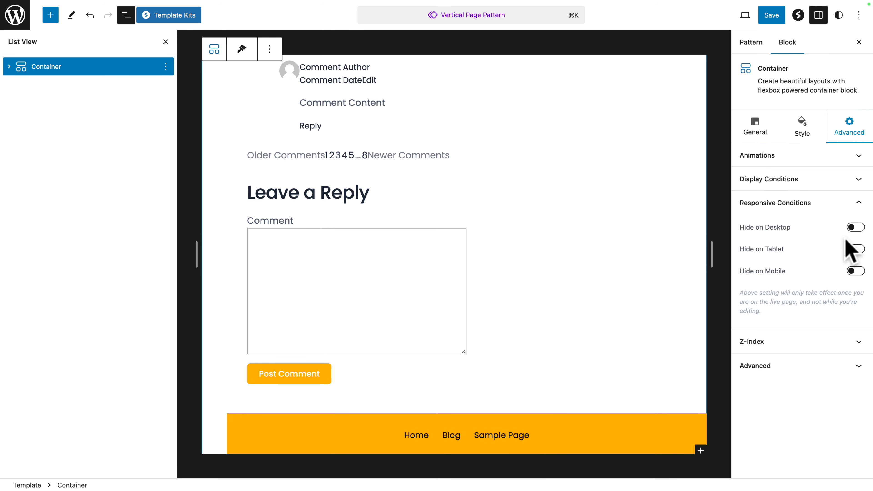
click(855, 249)
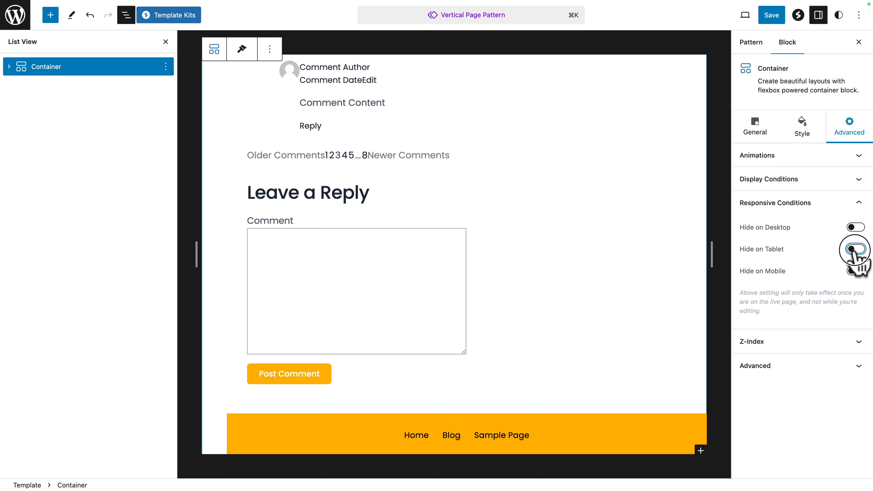
click(855, 271)
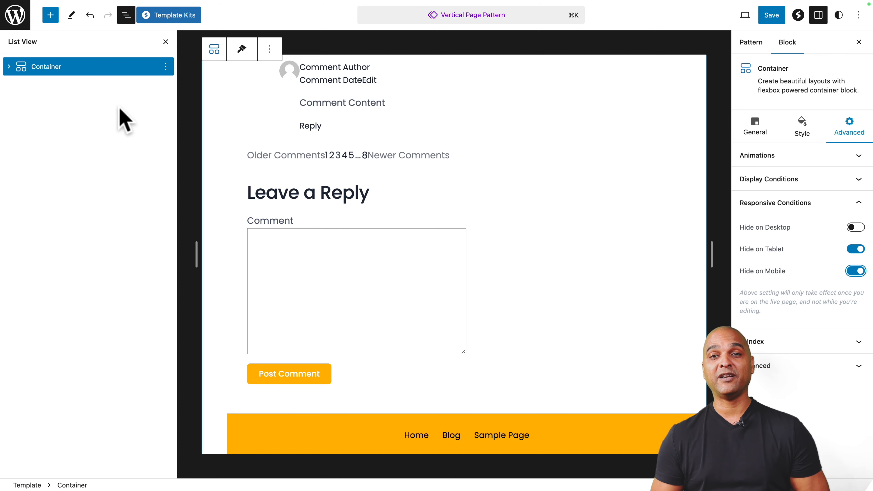
Step: Duplicate the outermost container and select the copy
click(166, 67)
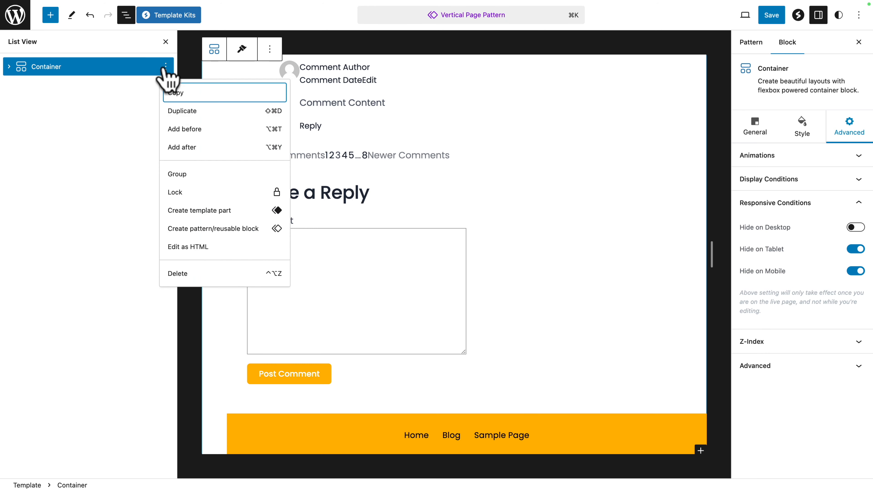
click(175, 111)
click(55, 85)
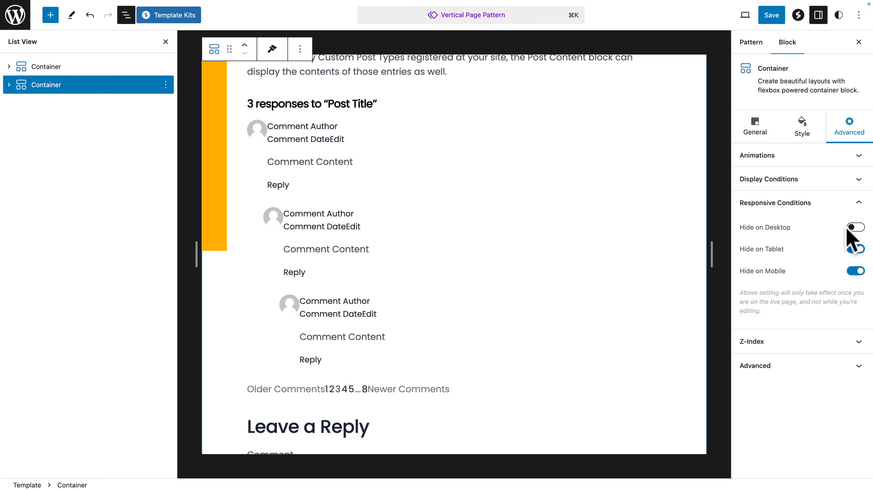
Step: Hide the duplicated container on desktop, show it on tablet and mobile, and save the pattern
click(855, 227)
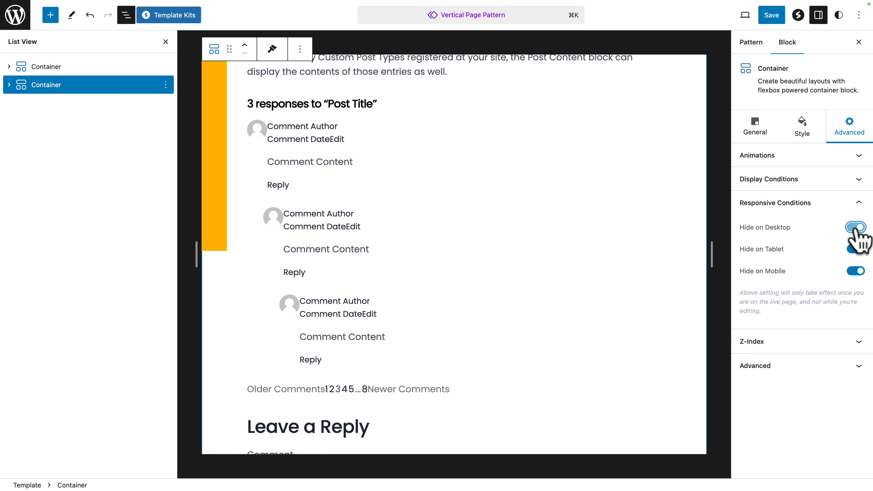
click(856, 249)
click(855, 271)
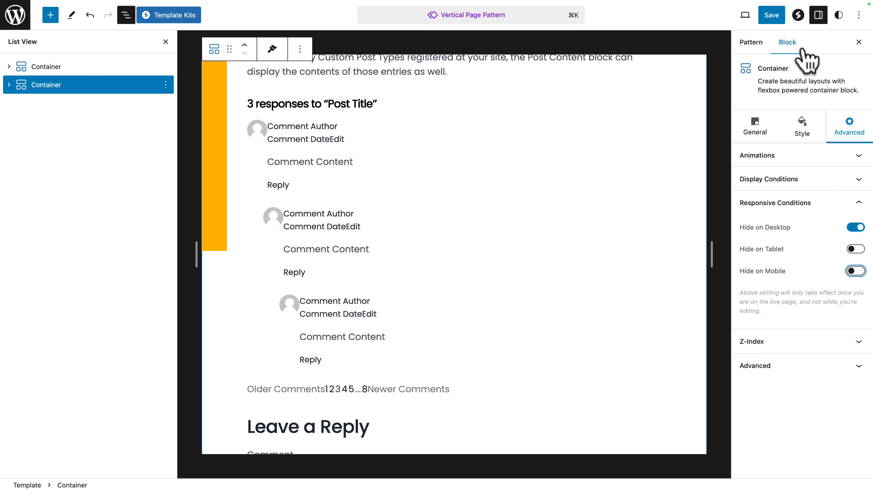
click(771, 16)
click(769, 16)
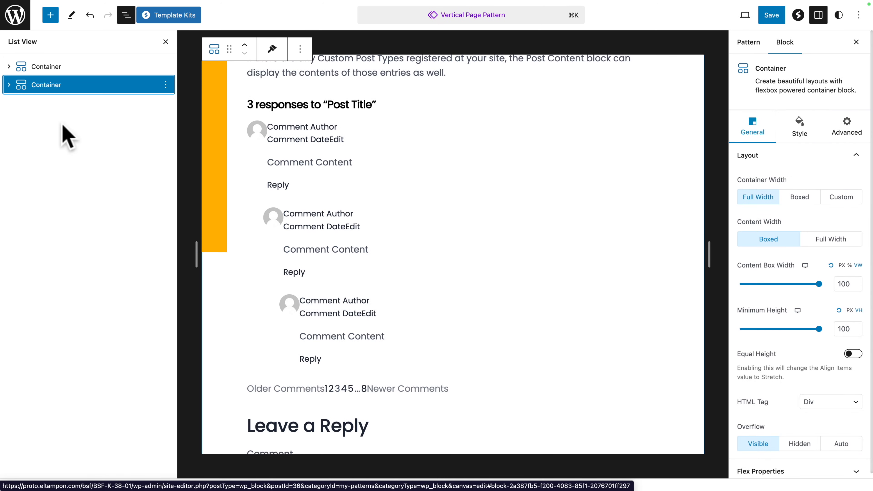
Step: Set the duplicated container's desktop flex direction to column
click(46, 85)
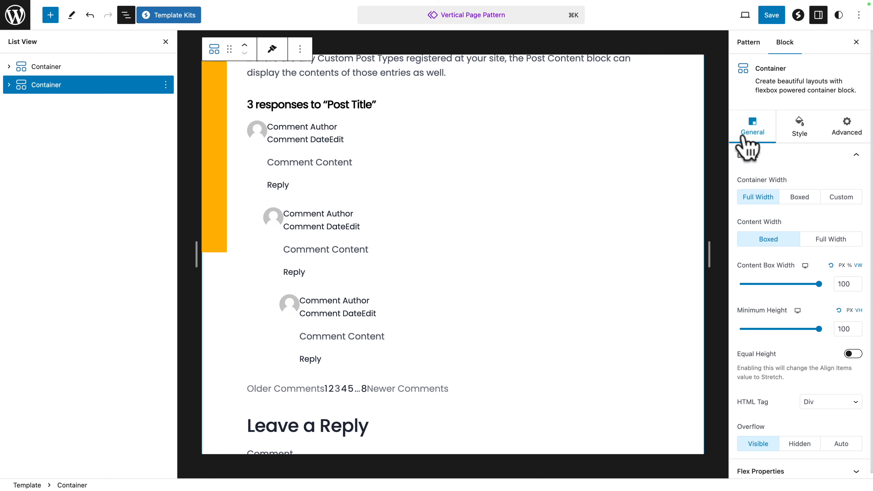
click(754, 472)
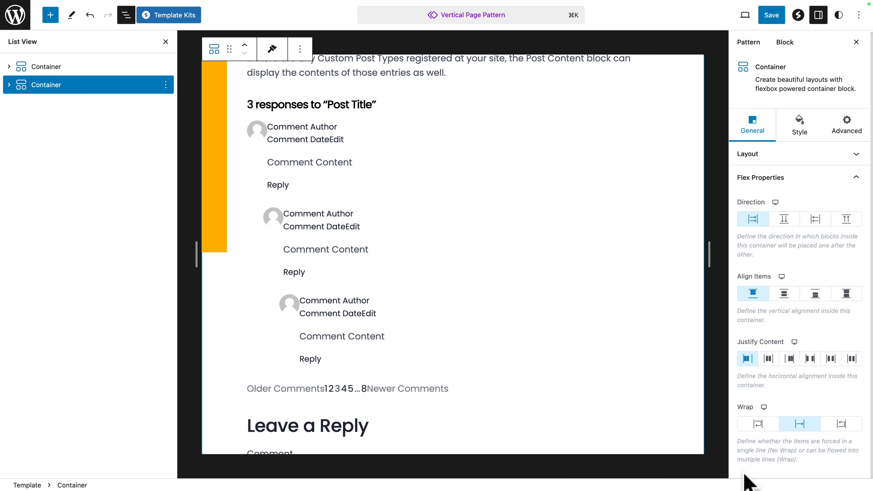
click(785, 222)
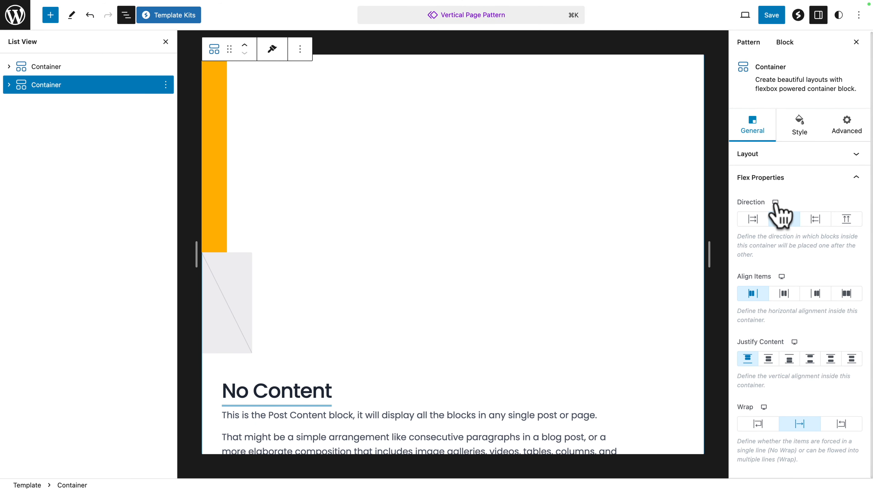
Step: For tablet, set the duplicated container's flex direction to column and both Align Items and Justify Content to start
click(775, 203)
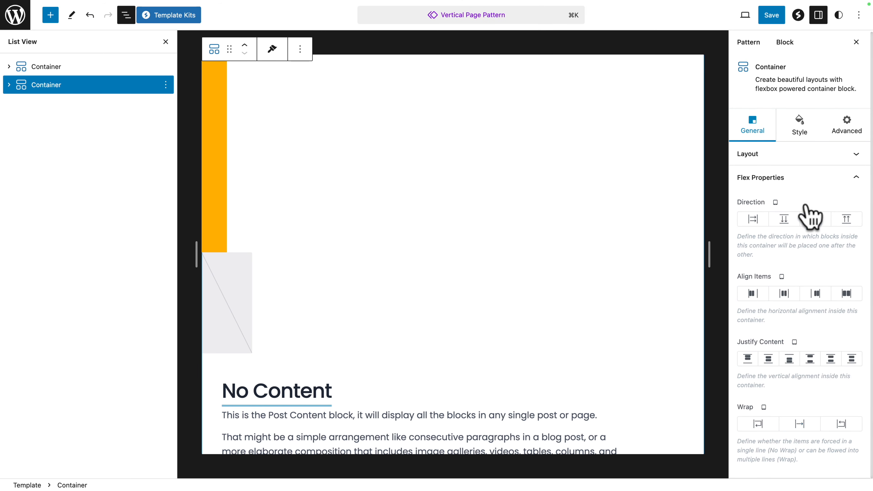
click(783, 222)
click(750, 294)
click(748, 359)
Step: For mobile, set the duplicated container's flex direction to column and both Align Items and Justify Content to start
click(774, 204)
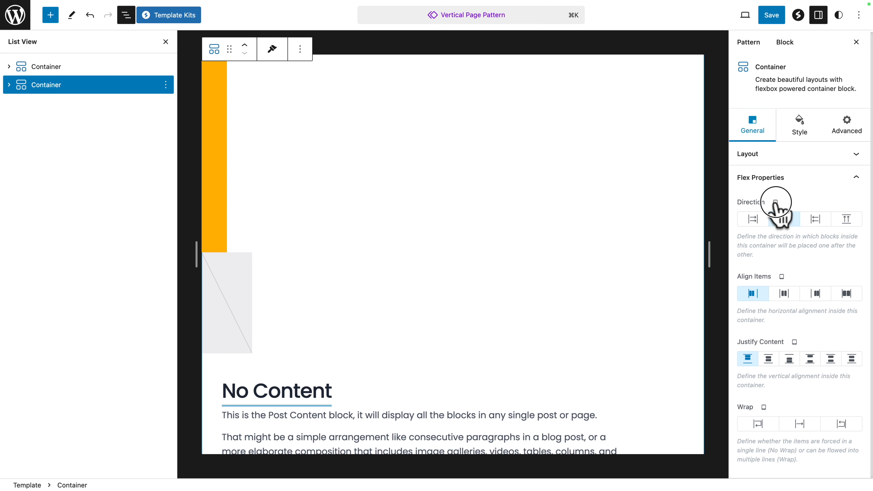
click(797, 202)
click(784, 221)
click(752, 293)
click(747, 358)
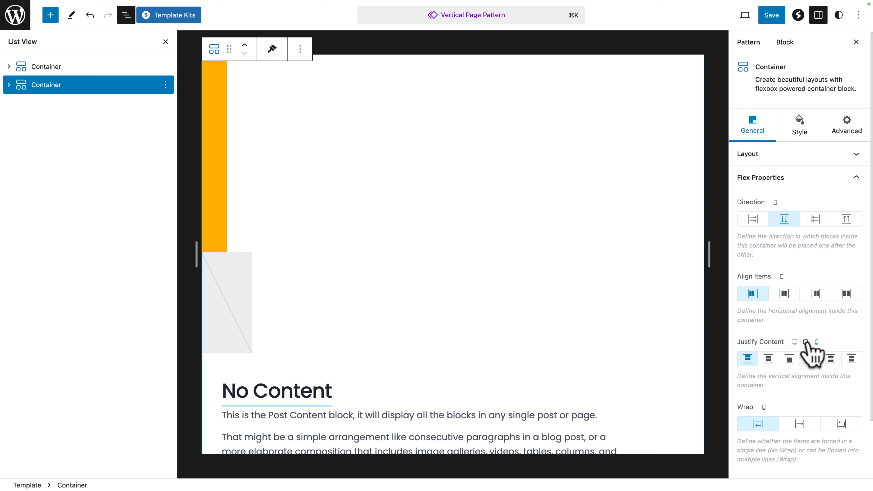
Step: Return to the tablet settings and narrow the preview canvas
click(805, 342)
drag(708, 255, 613, 249)
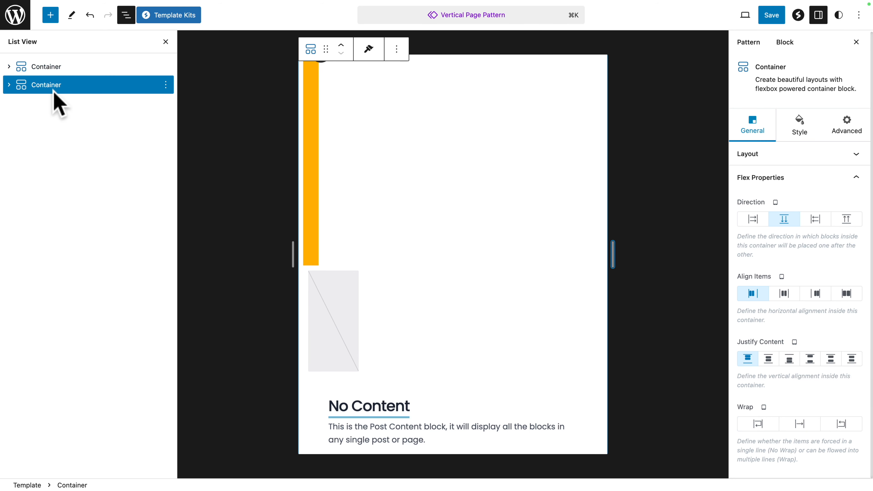
click(9, 84)
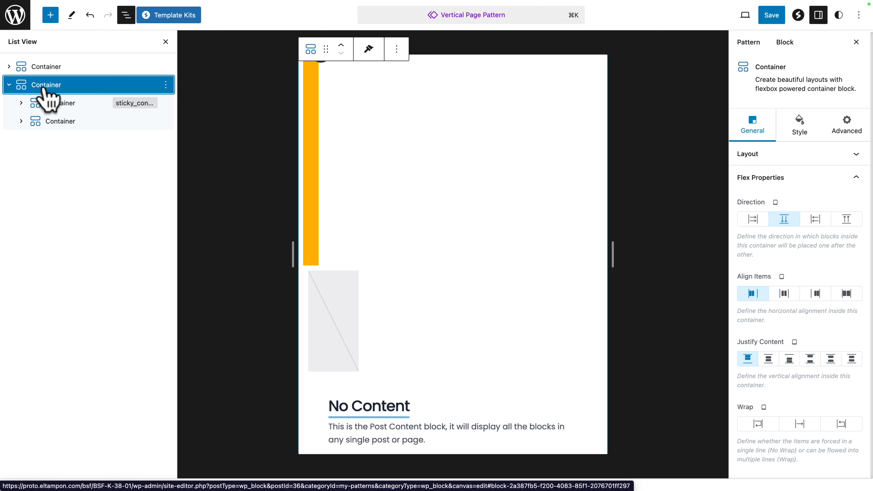
click(9, 85)
drag(33, 90, 29, 62)
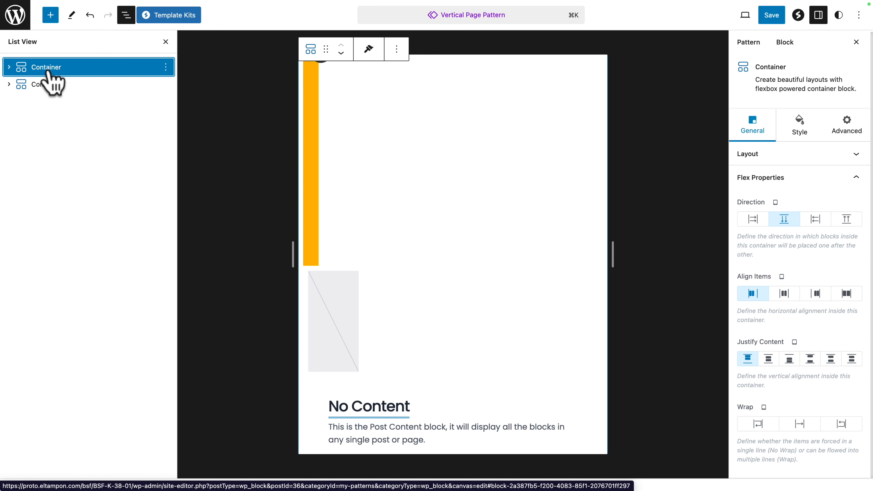
drag(48, 72, 47, 100)
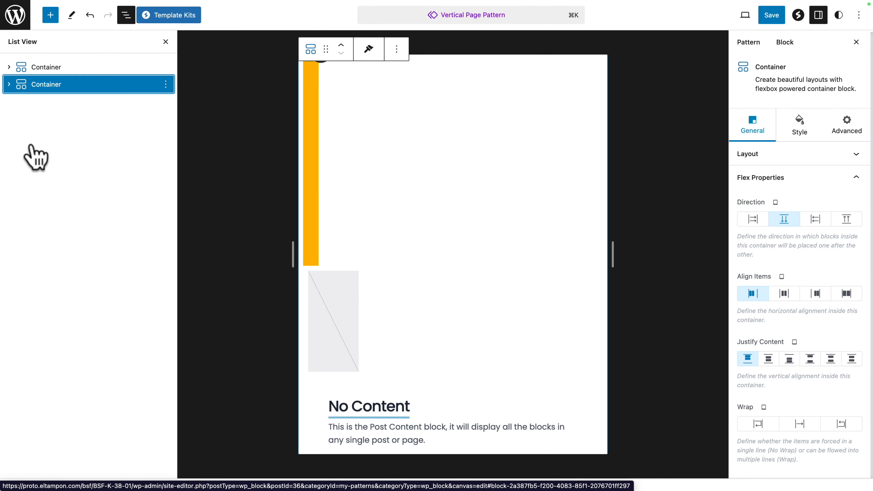
Step: Set the tablet custom width to 100 VW and minimum height to 5 VH for the sticky container inside the duplicate
click(8, 84)
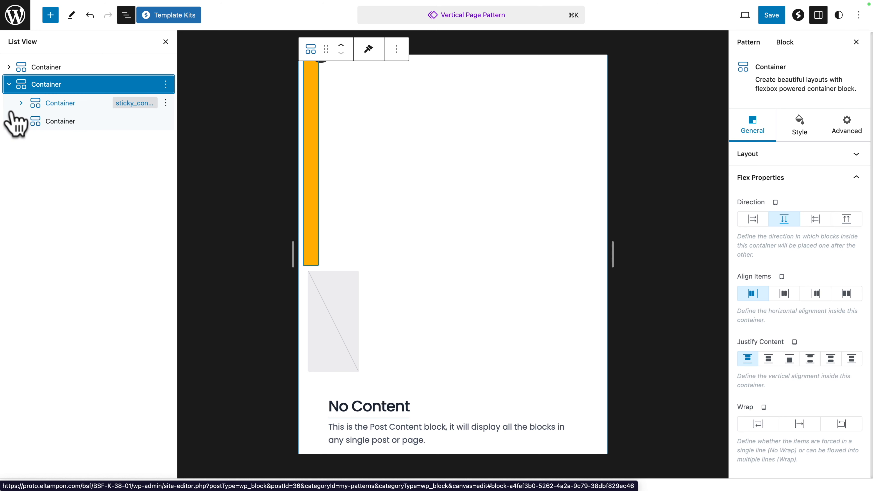
click(51, 104)
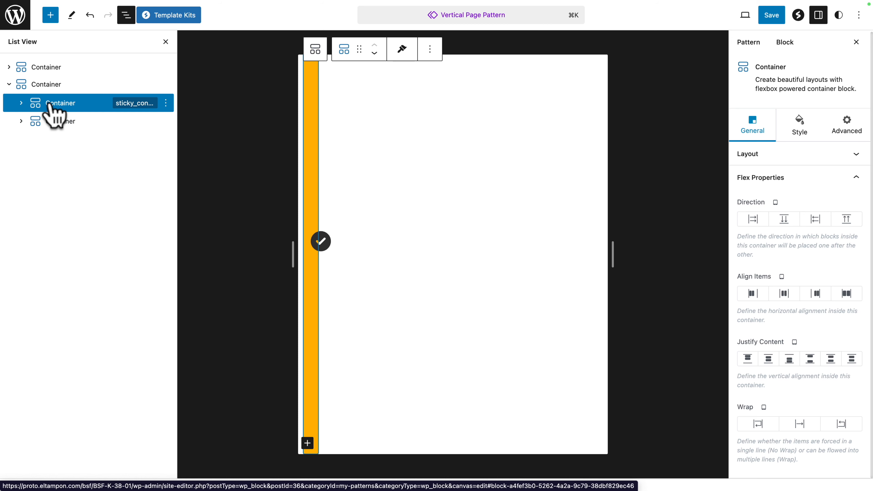
click(750, 159)
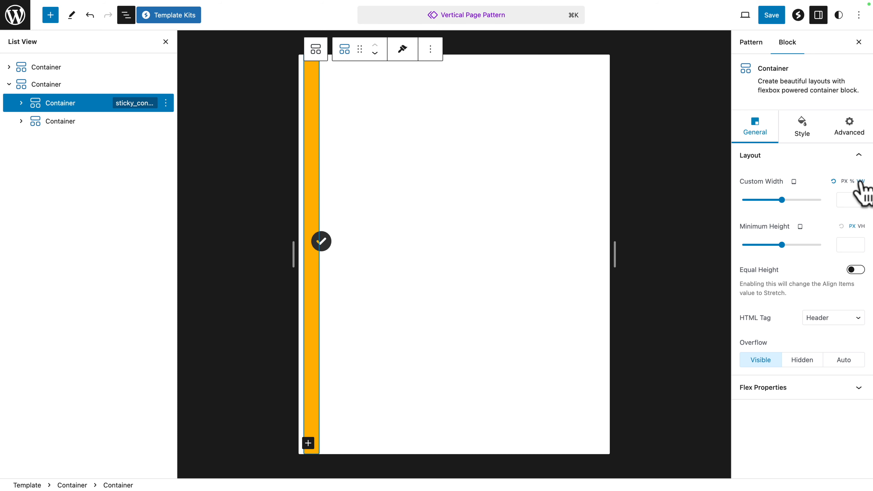
click(845, 199)
text(100)
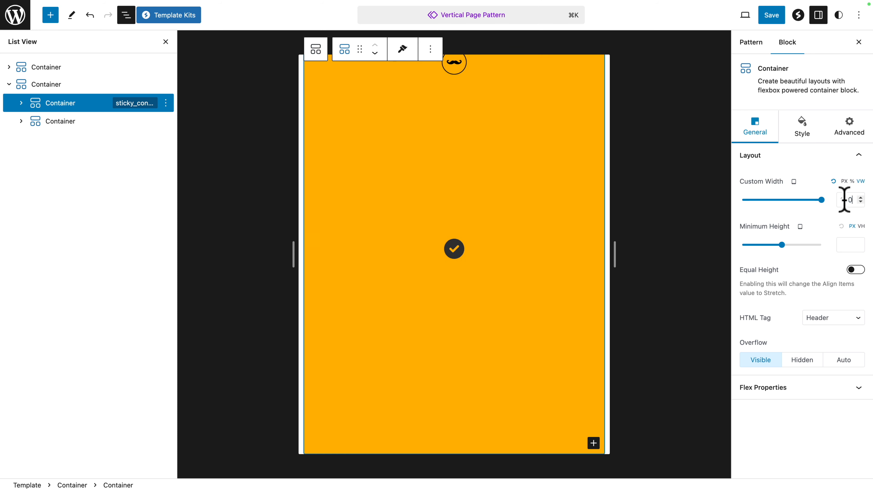
click(856, 245)
text(5)
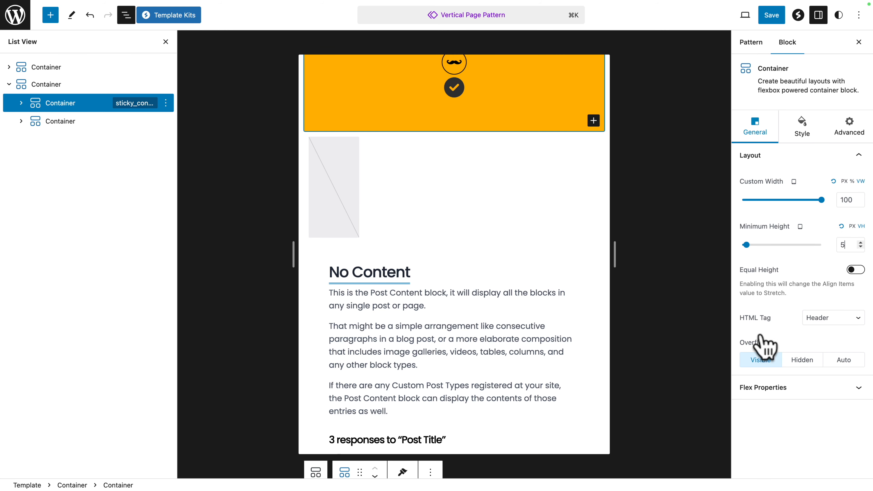
Step: For tablet, give the sticky container a row direction, center-aligned items and space-between justification
click(769, 387)
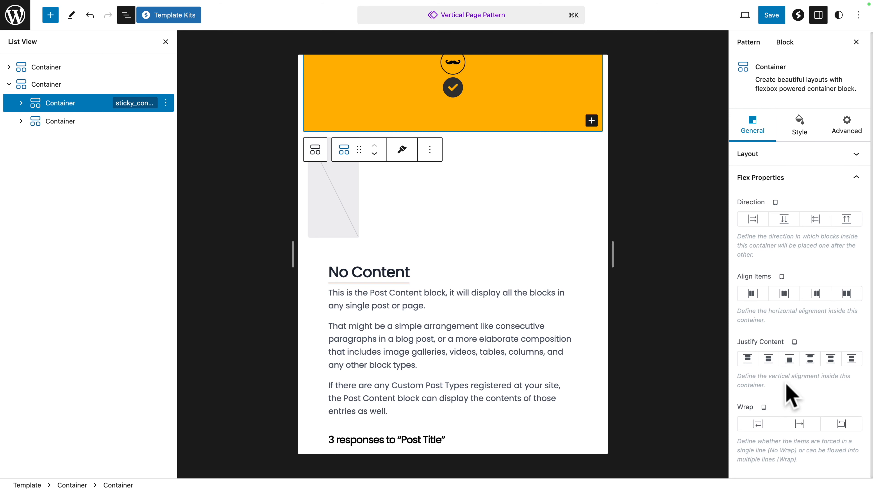
click(754, 220)
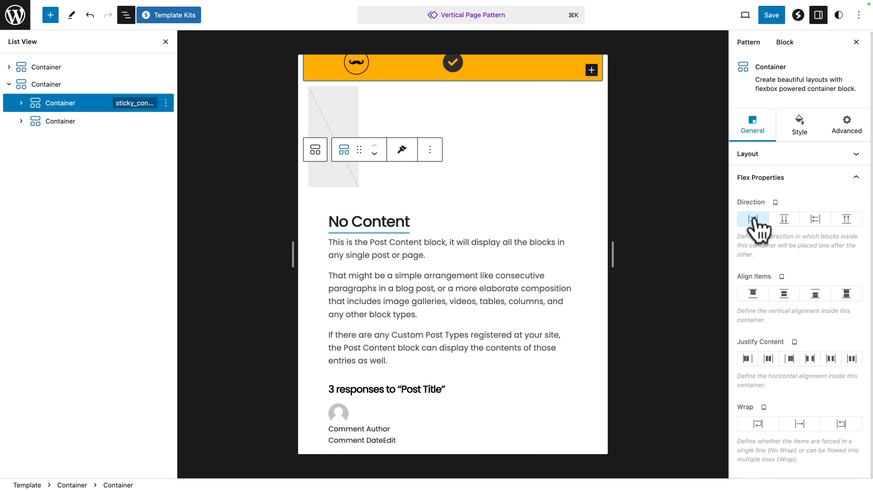
click(784, 295)
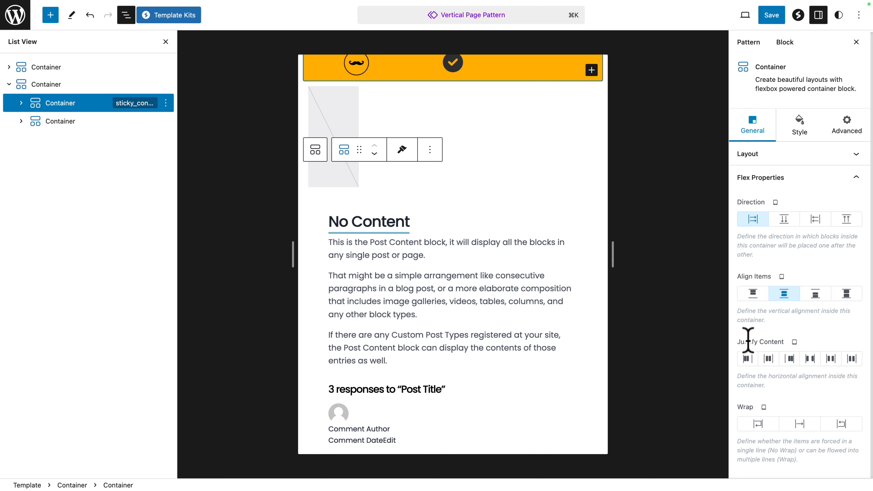
click(809, 359)
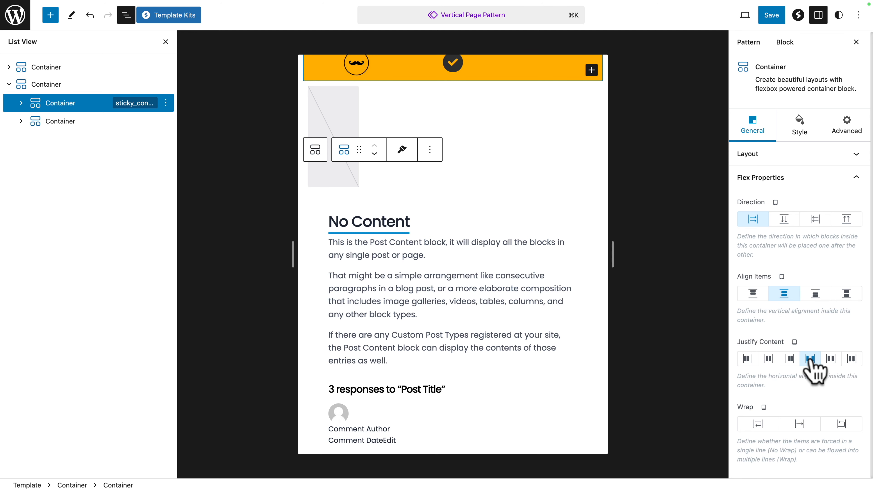
scroll(556, 210, up, 5)
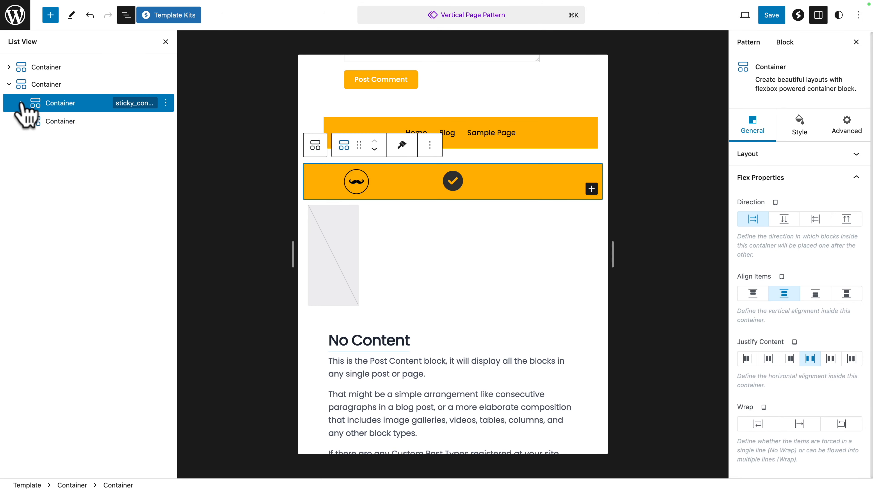
Step: Delete the Separator block from the duplicate's sticky container
click(21, 103)
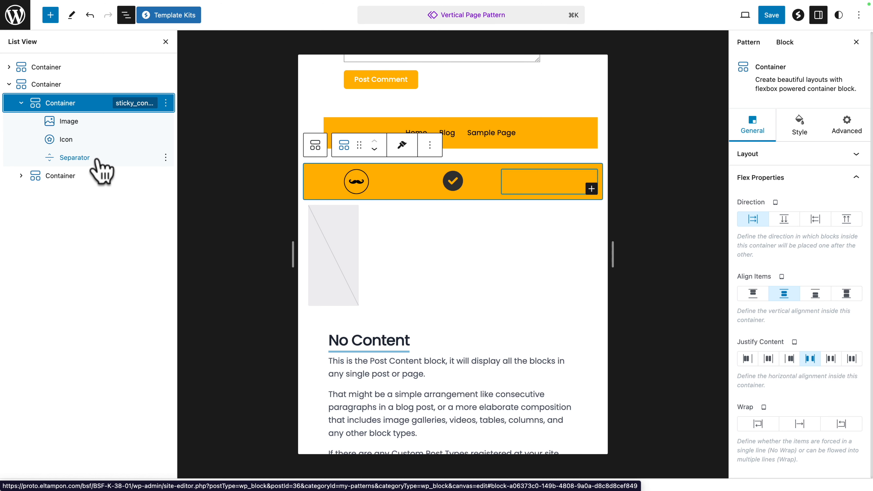
click(165, 157)
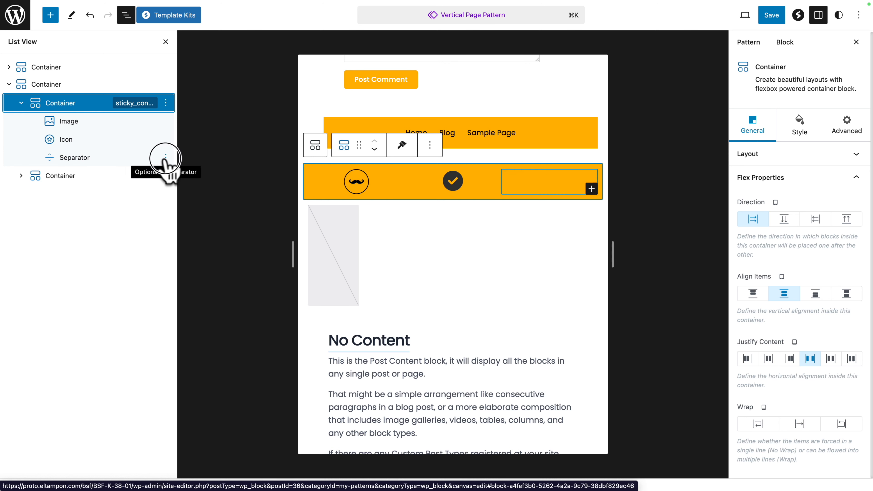
click(181, 383)
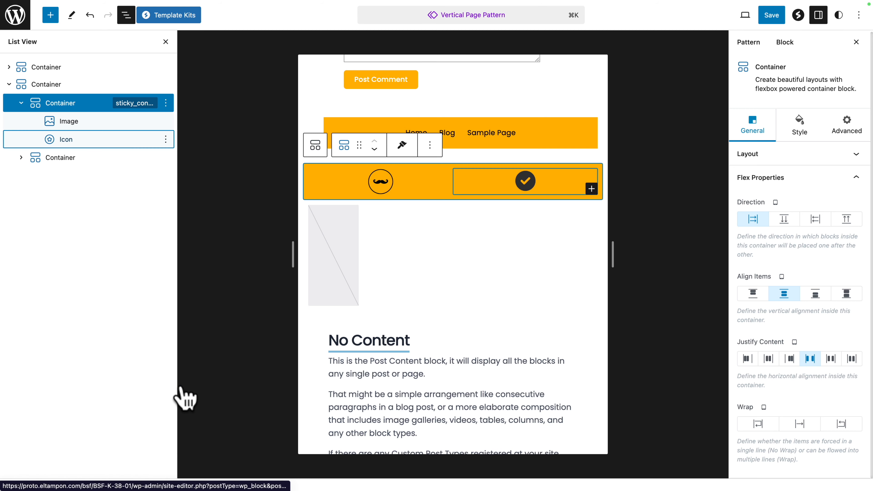
Step: For tablet, align the logo image left and the icon right within the duplicate's sticky container
click(413, 185)
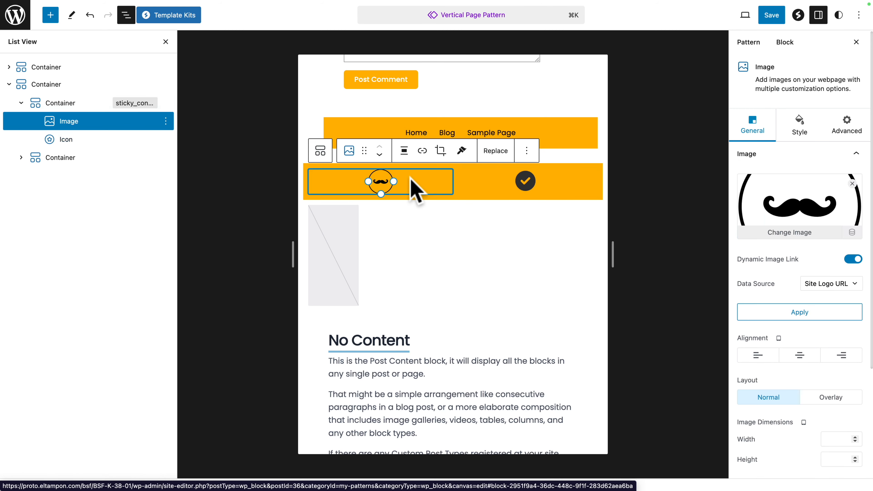
click(758, 356)
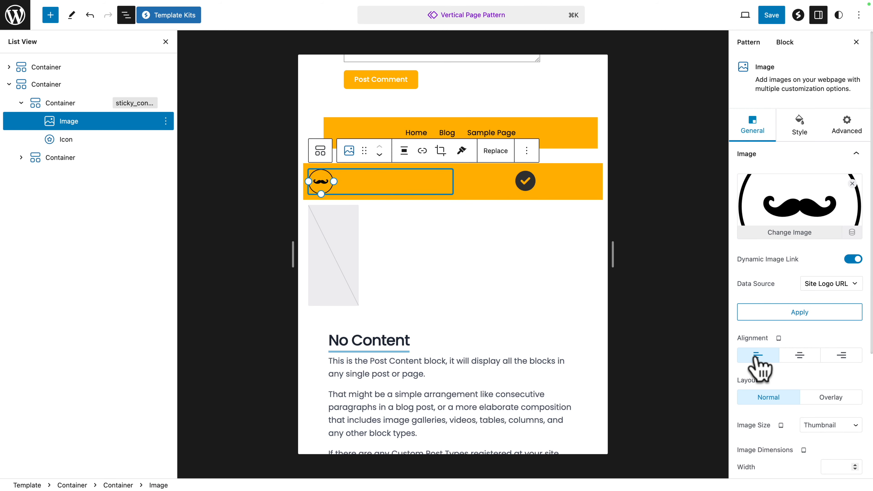
click(549, 182)
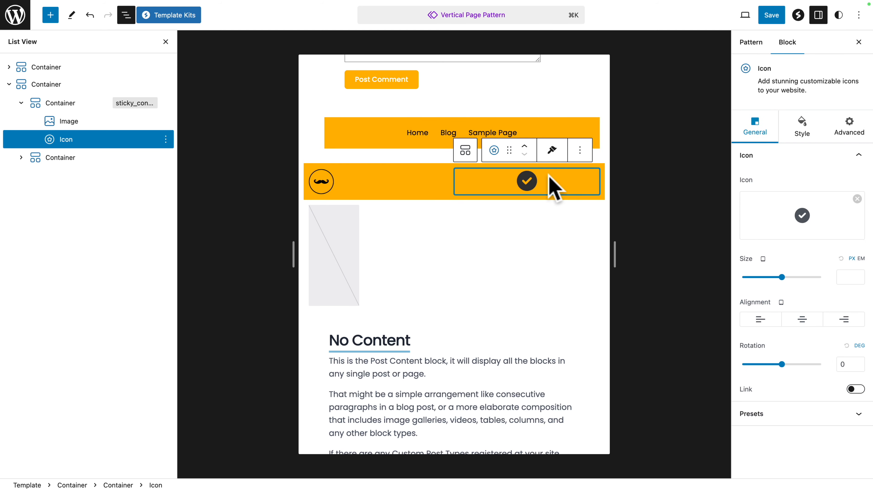
click(843, 323)
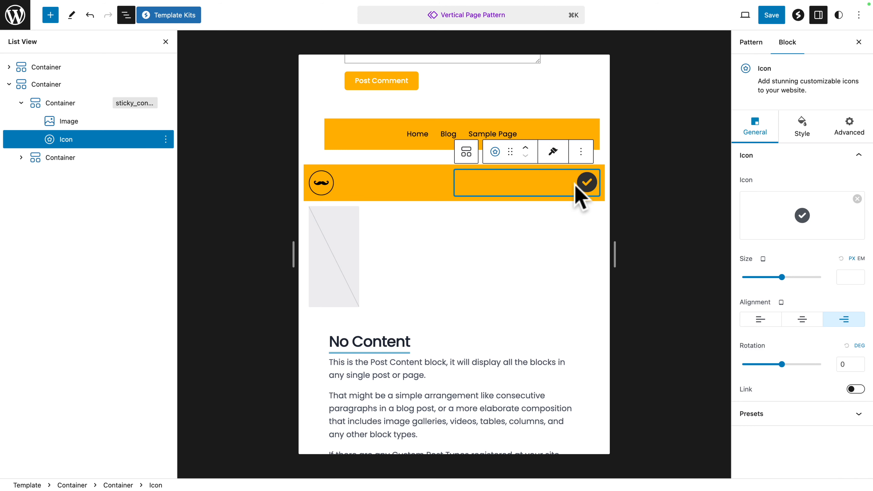
Step: Replace the check icon in the duplicate's sticky container with the Grip Lines icon from the icon library
click(797, 220)
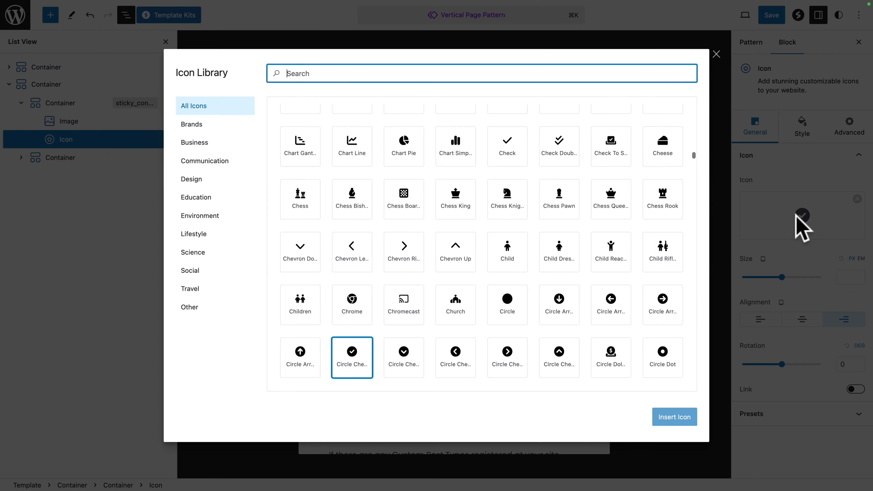
text(grip)
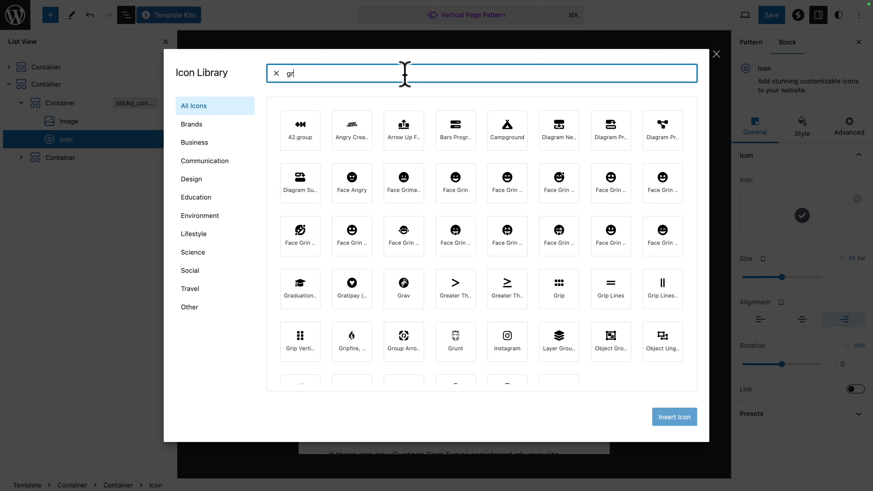
click(356, 135)
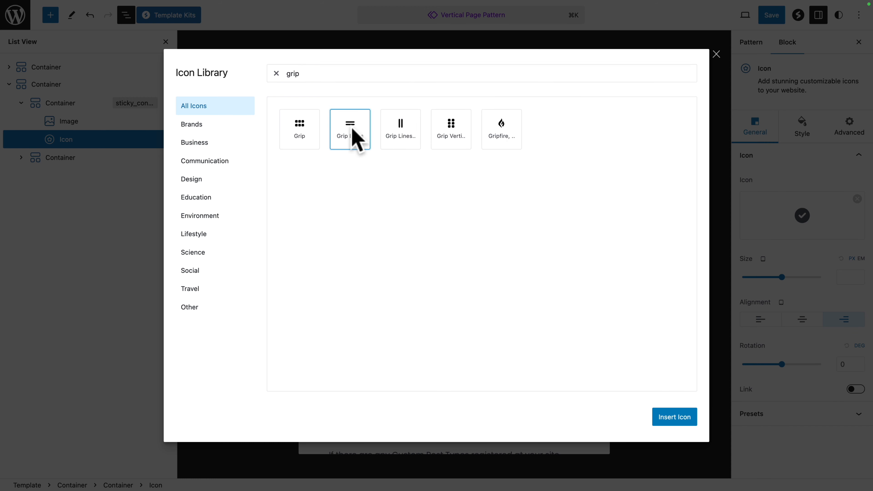
click(675, 422)
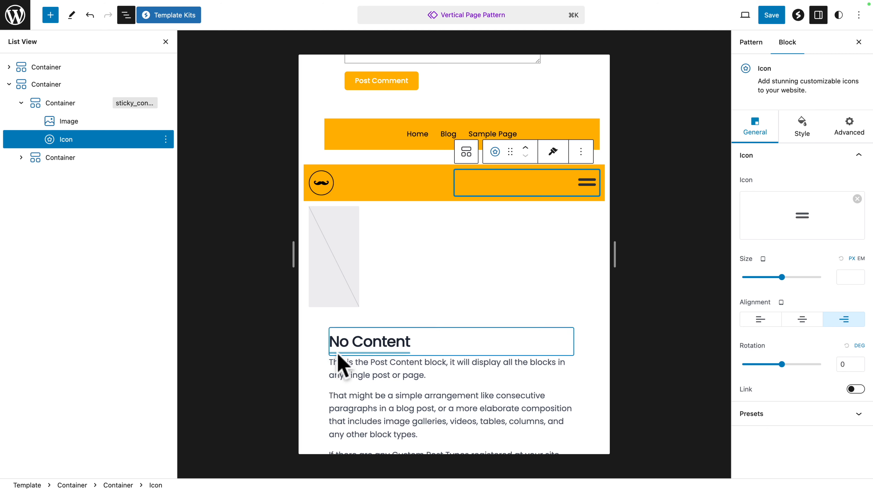
Step: Replace the check icon in the original desktop layout's sticky container with the Grip Lines icon
click(9, 66)
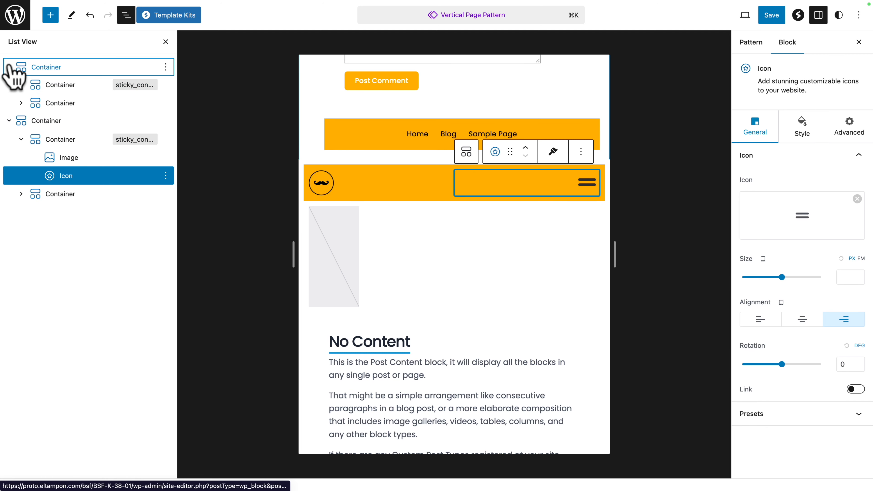
click(21, 84)
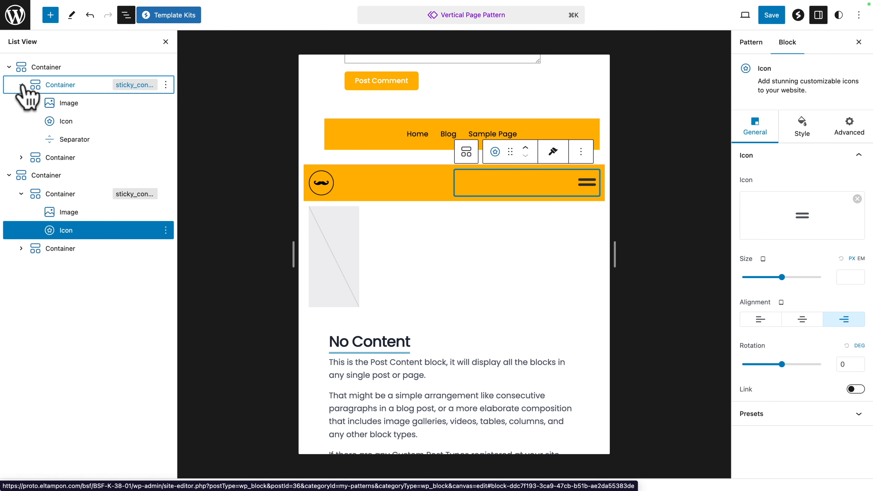
click(60, 121)
click(791, 223)
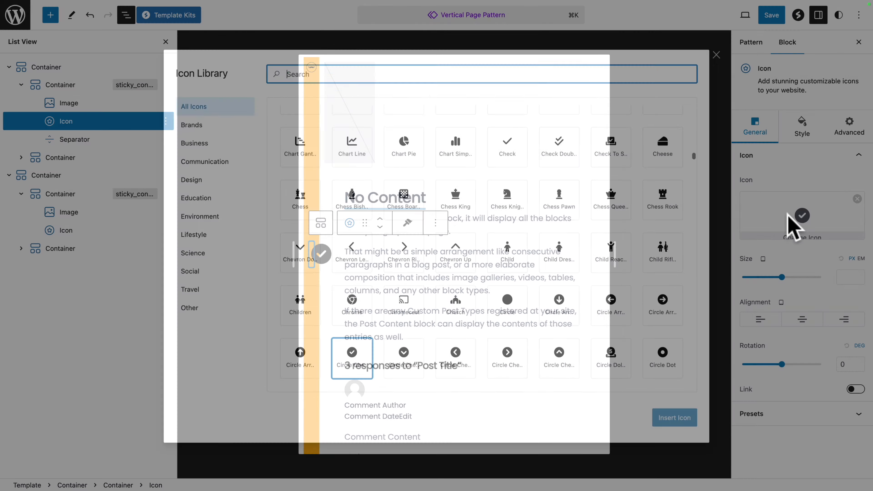
text(grip)
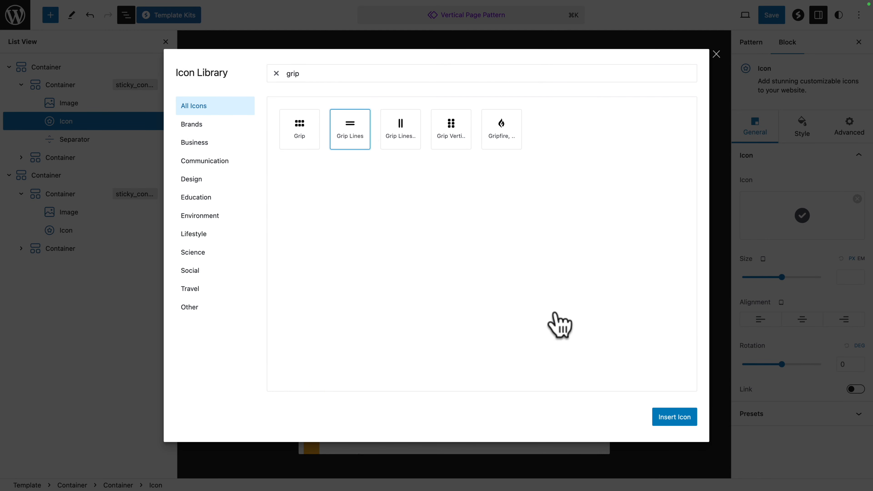
click(693, 420)
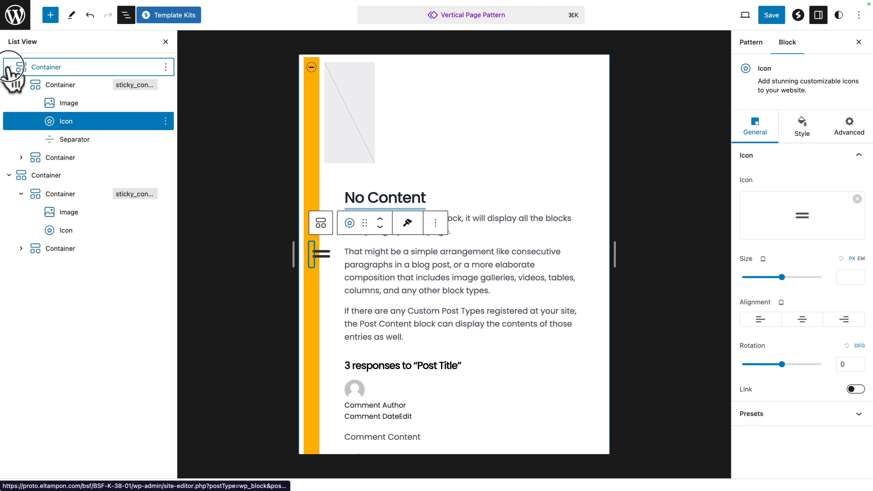
click(8, 67)
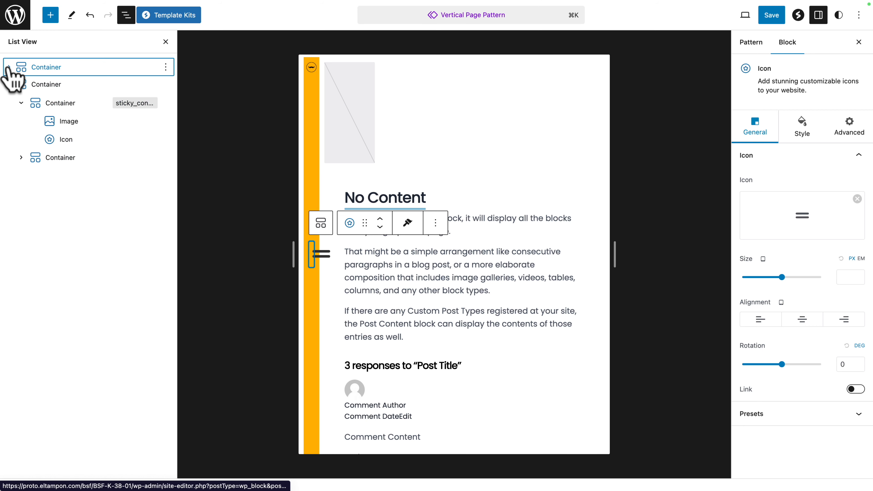
Step: Set the duplicate's sticky container tablet padding to 10 px top and bottom, 30 px right and left, zero its margins, and save the pattern
click(64, 140)
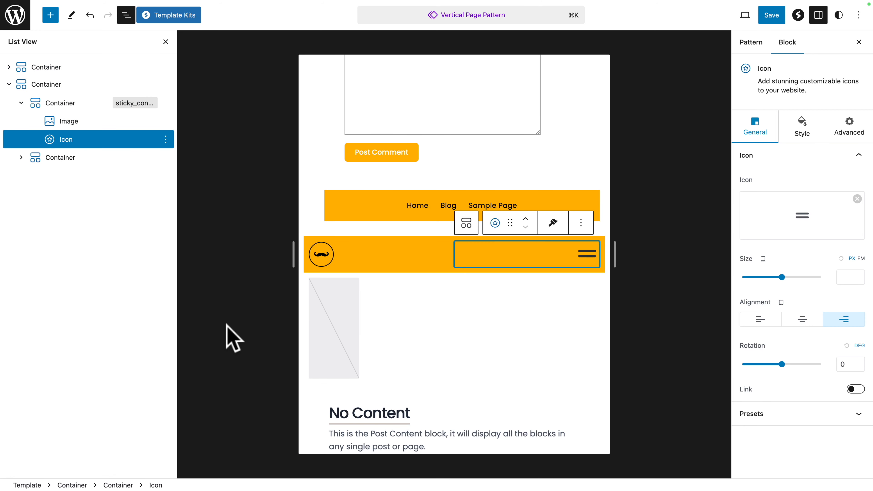
click(27, 89)
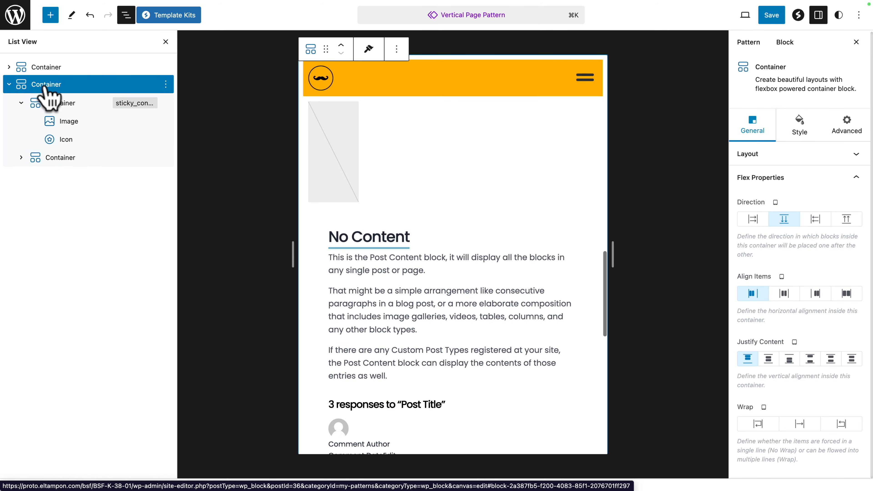
click(20, 103)
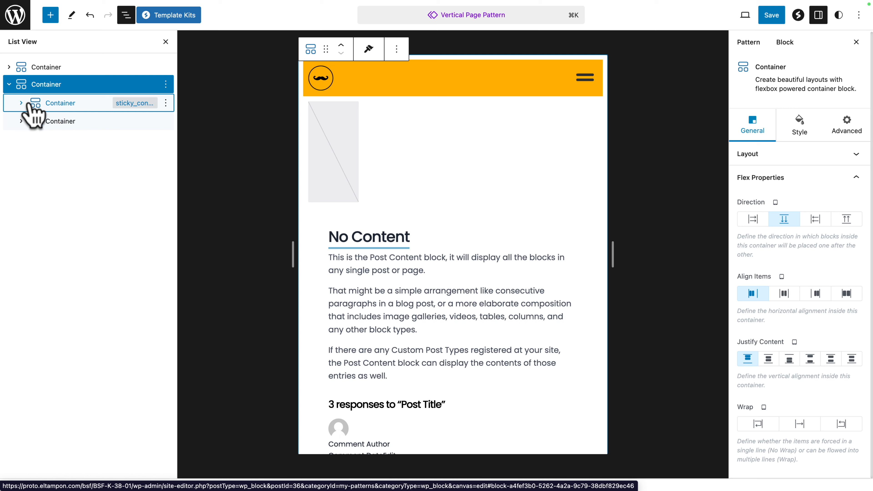
click(49, 103)
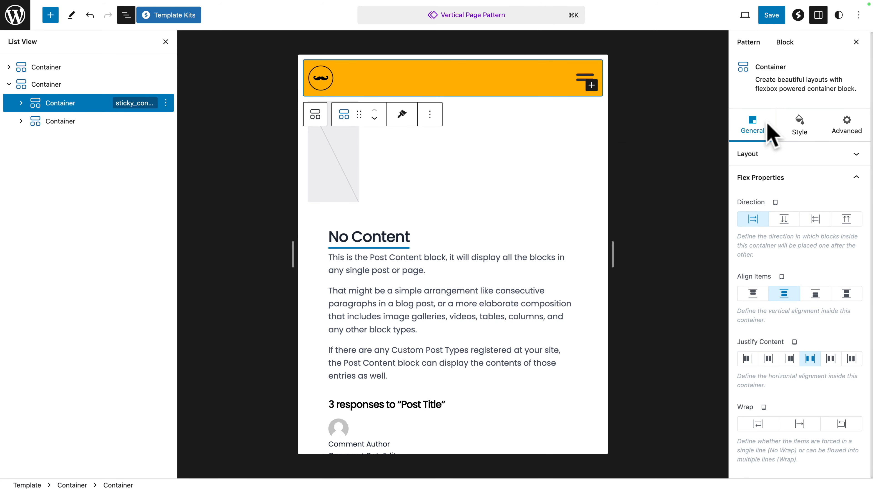
click(793, 128)
click(751, 332)
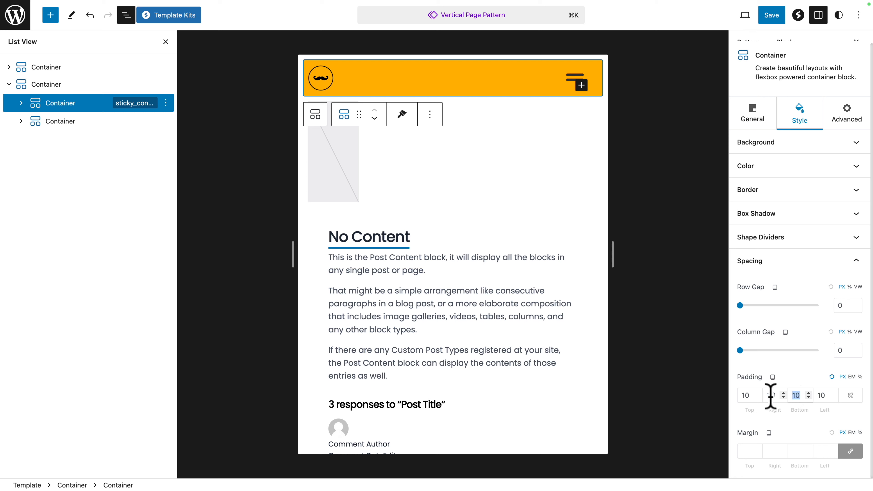
text(30)
click(748, 451)
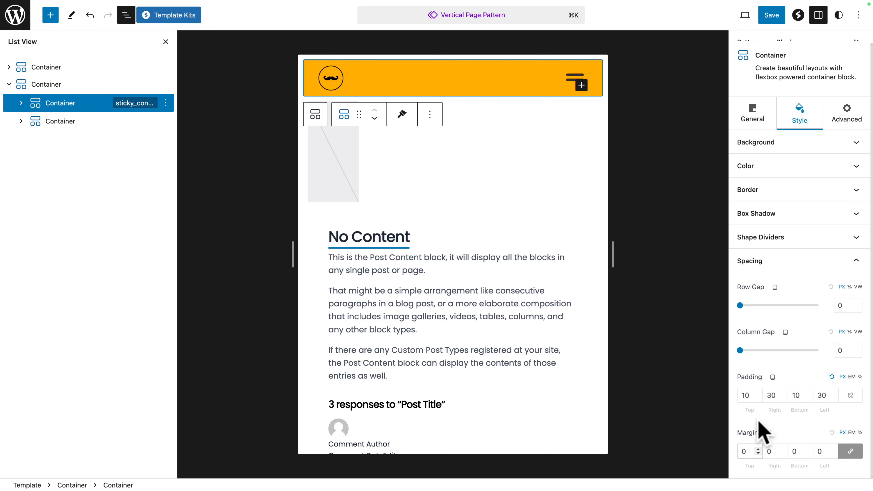
click(773, 15)
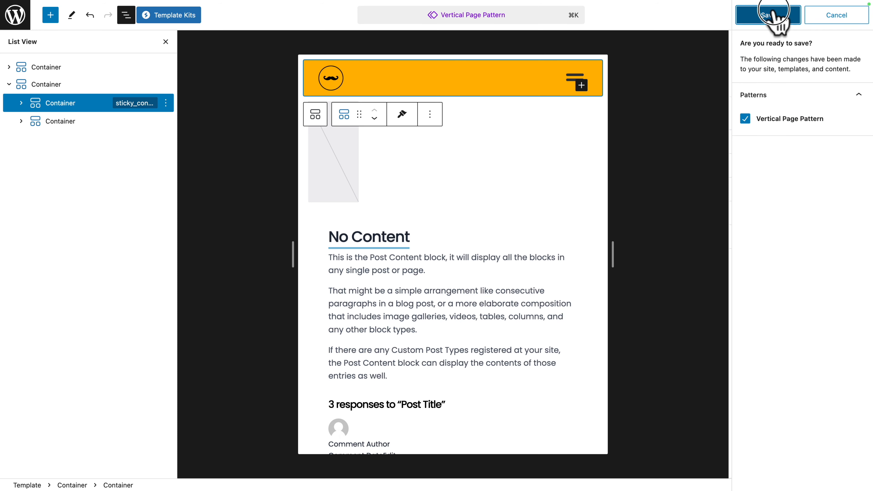
click(773, 16)
Step: Switch the duplicate's sticky container to its mobile settings and narrow the preview canvas to check the header
click(750, 123)
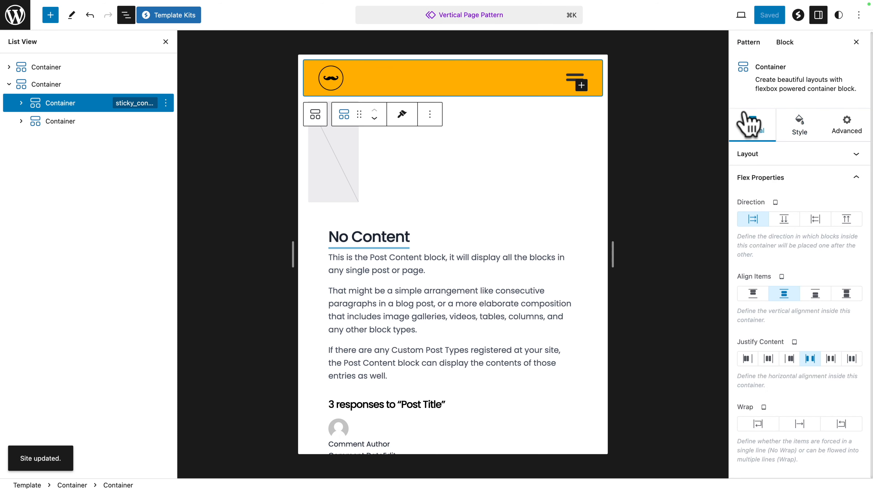
click(746, 158)
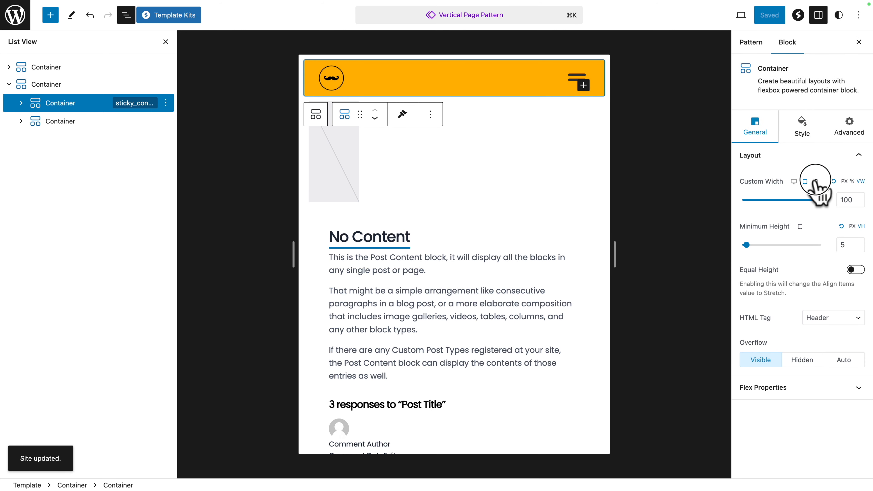
click(815, 181)
drag(616, 251, 546, 247)
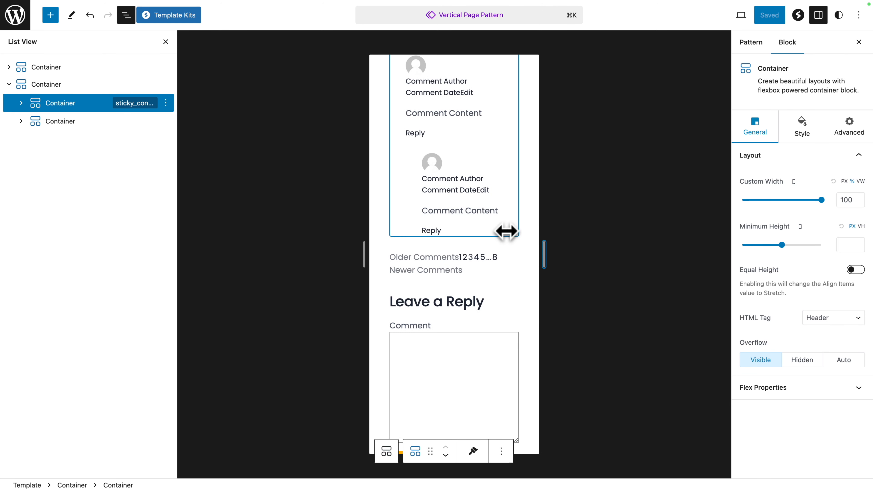
scroll(486, 224, down, 10)
scroll(485, 224, up, 1)
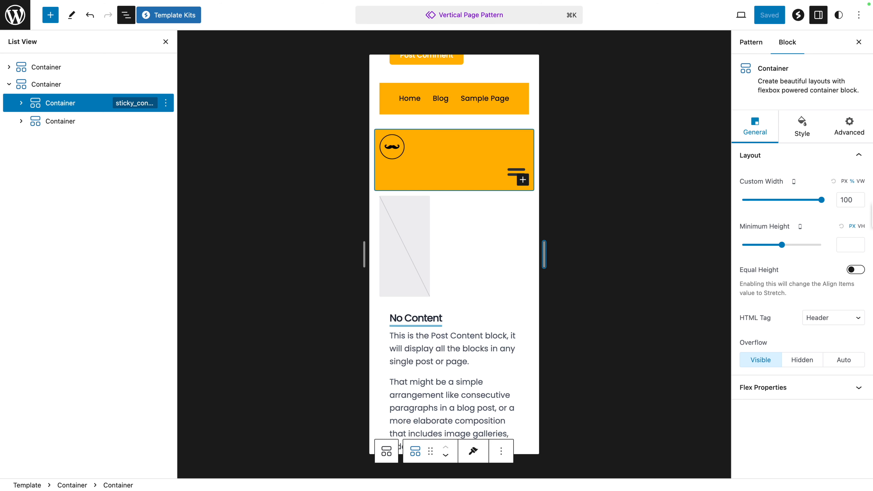
Step: For mobile, give the sticky container a row direction, center-aligned items, start justification and No Wrap
click(758, 389)
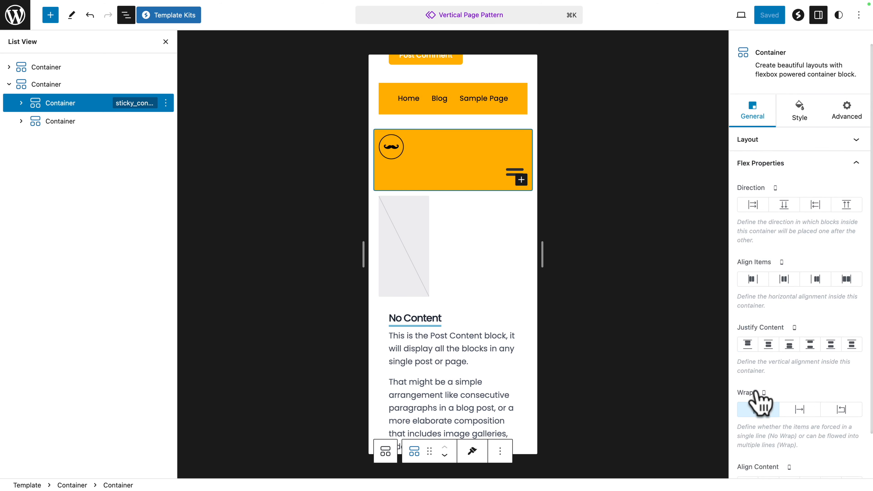
scroll(760, 400, down, 2)
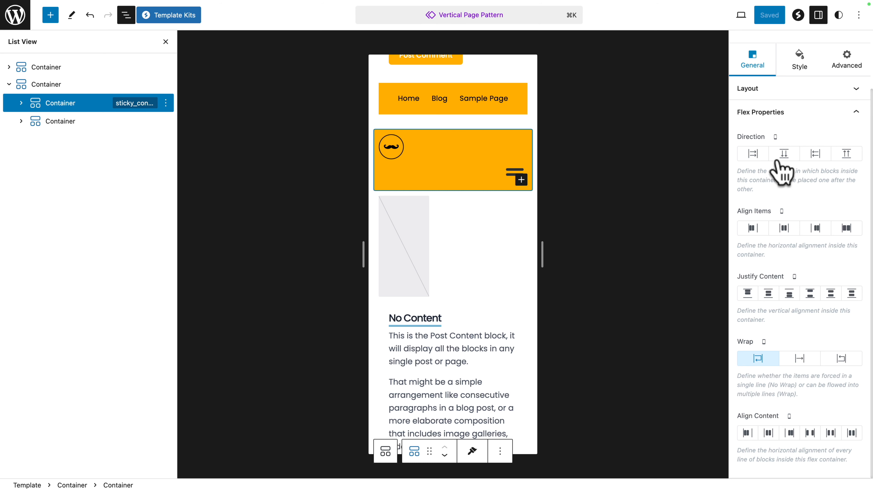
click(754, 155)
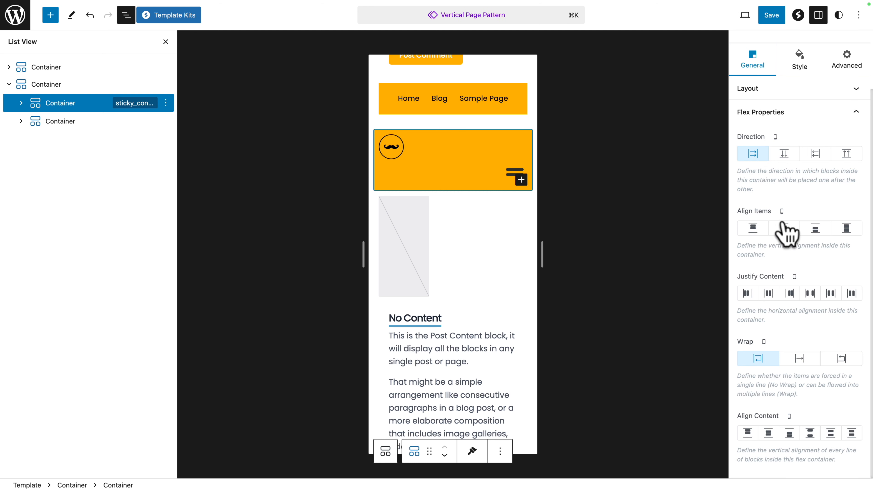
click(783, 228)
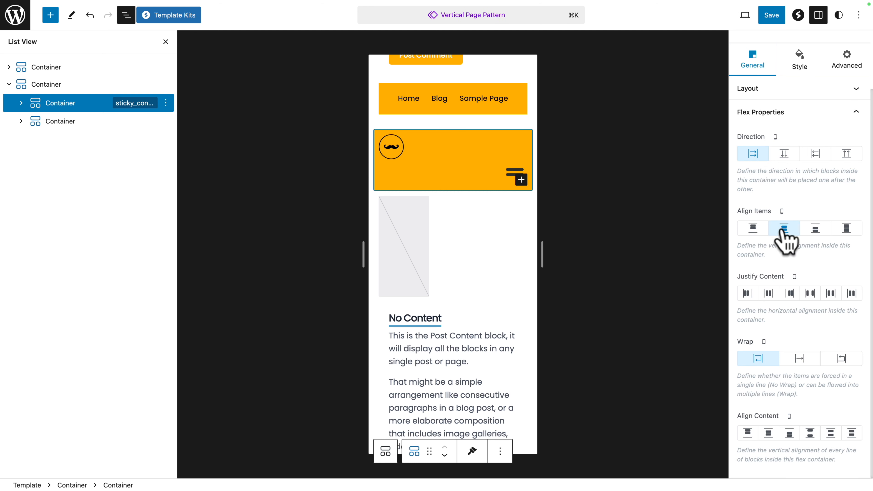
click(746, 294)
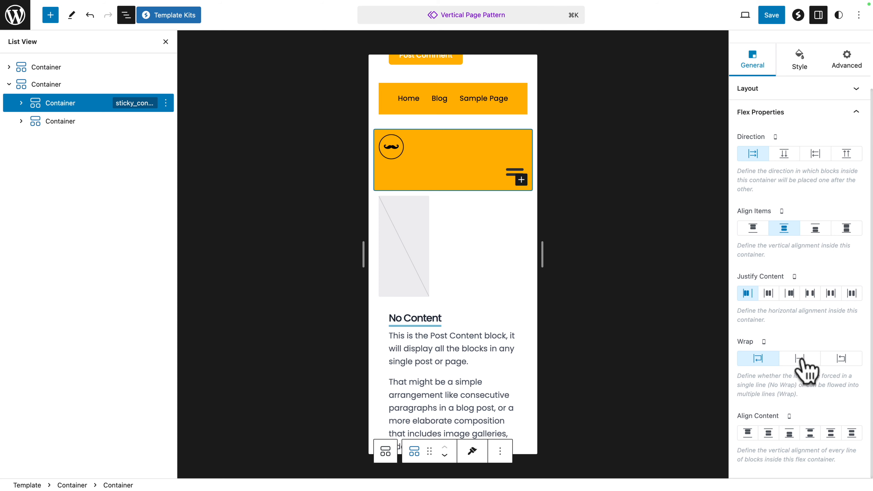
click(800, 359)
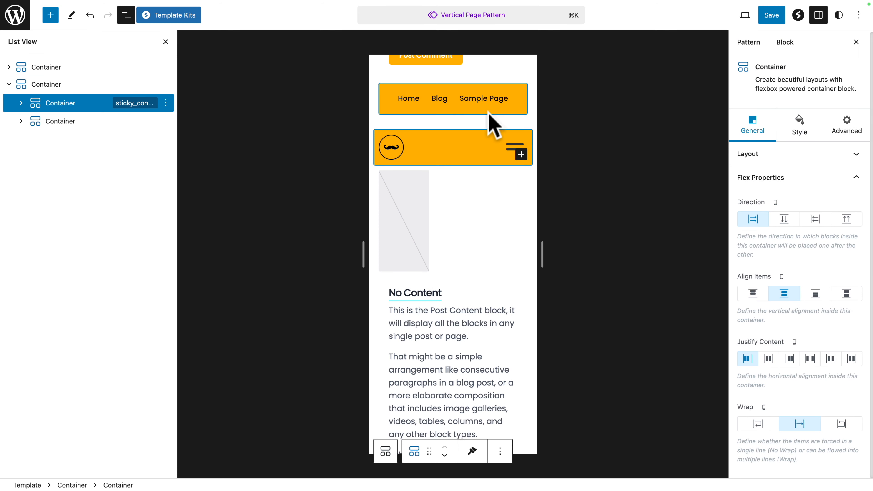
Step: For mobile, align the logo image left and the Grip Lines icon right in the duplicate's sticky container
click(421, 153)
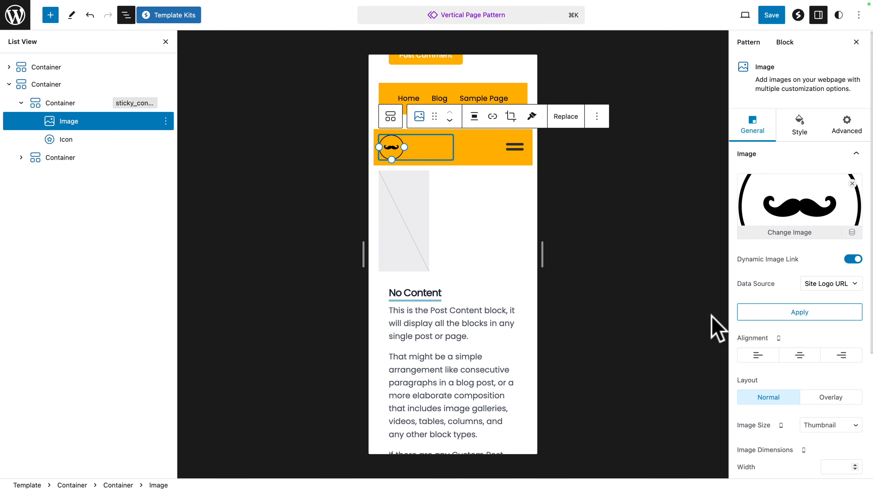
click(758, 356)
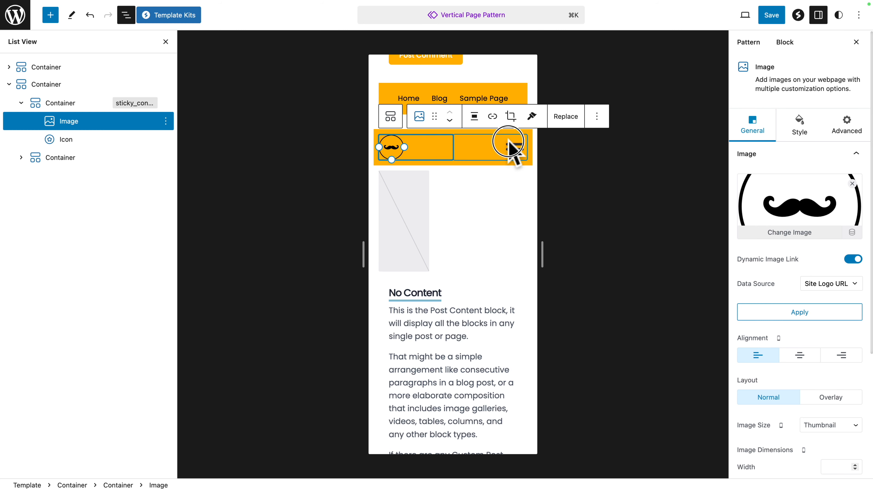
click(513, 149)
click(844, 325)
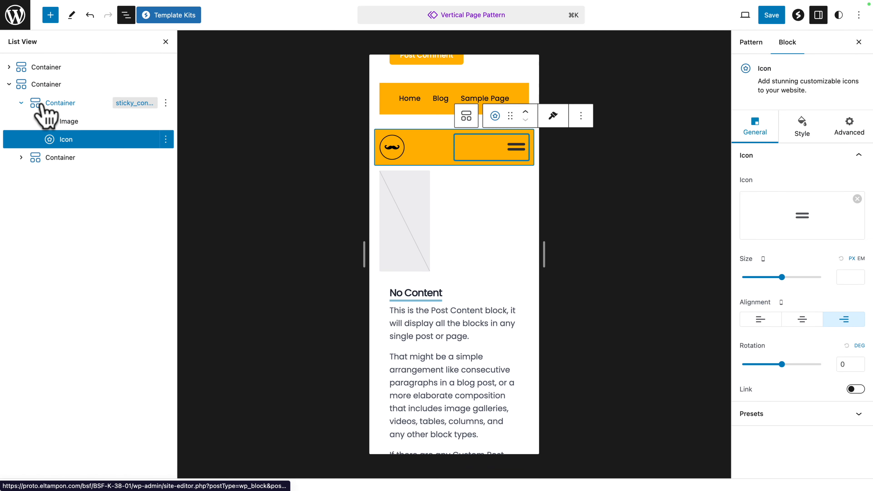
Step: For mobile, set the duplicate's sticky container gaps and margins to 0 and its right and left padding to 30 px
click(45, 105)
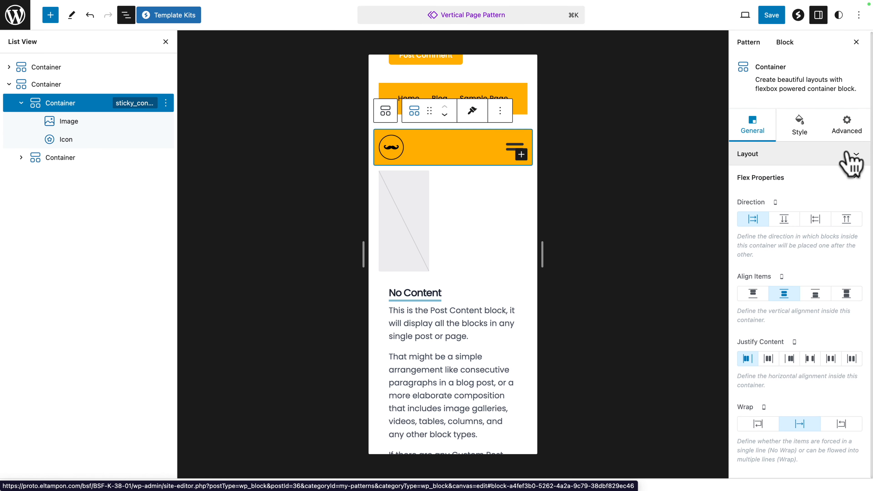
click(805, 135)
click(766, 331)
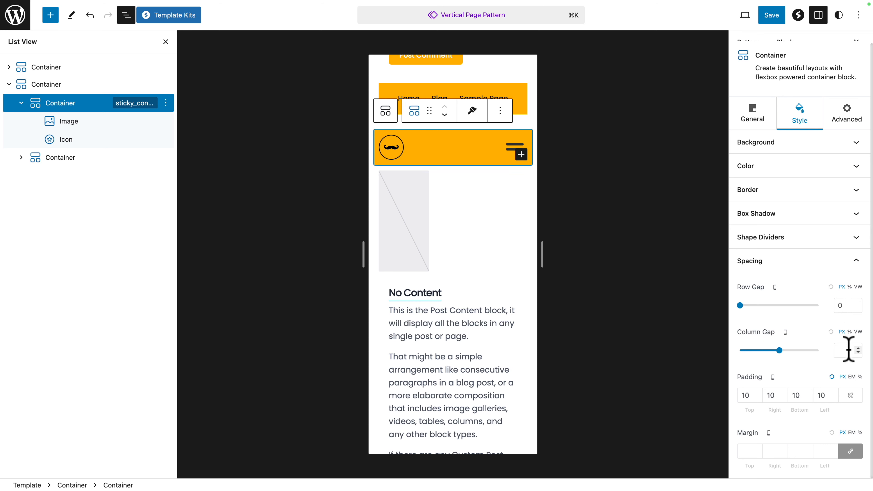
double_click(771, 395)
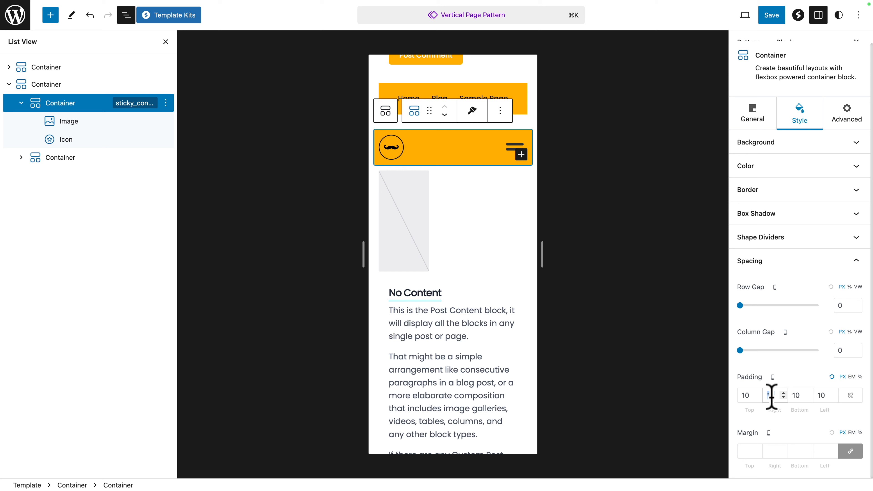
text(3030)
click(749, 452)
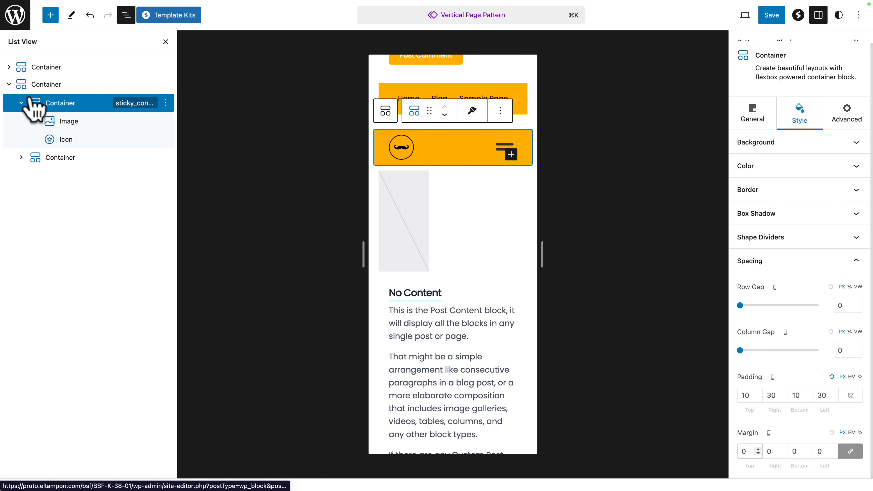
Step: For mobile, set the row gap, column gap, padding and margins of the duplicate's content container to 0
click(21, 103)
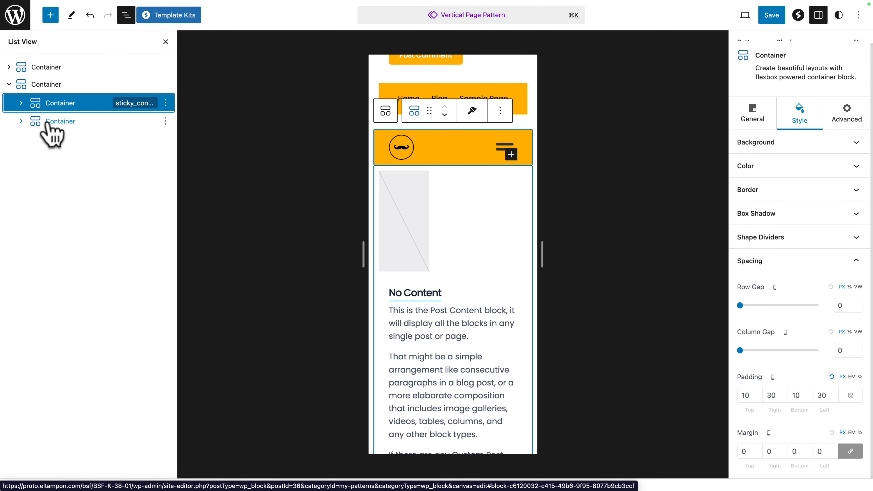
click(37, 121)
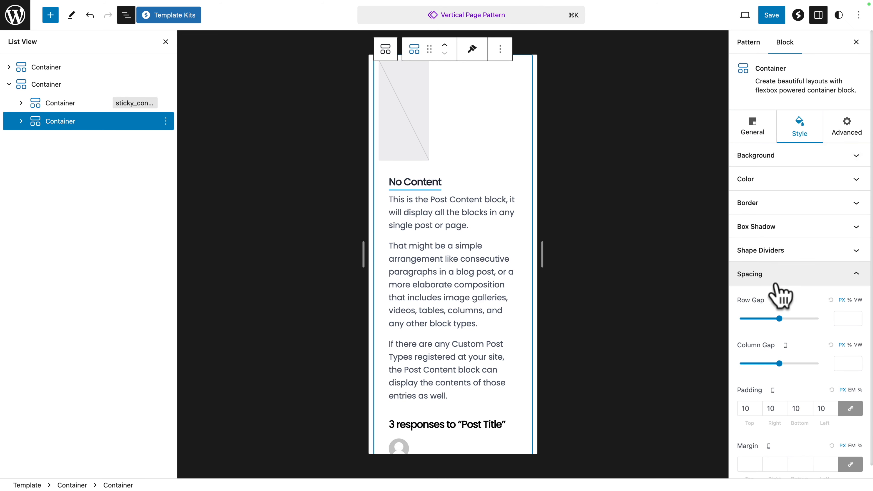
click(842, 358)
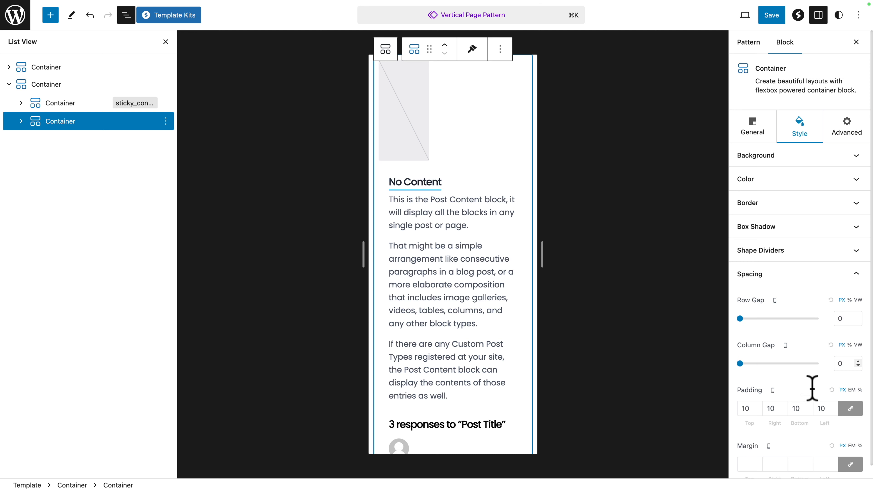
double_click(743, 408)
text(0)
click(746, 464)
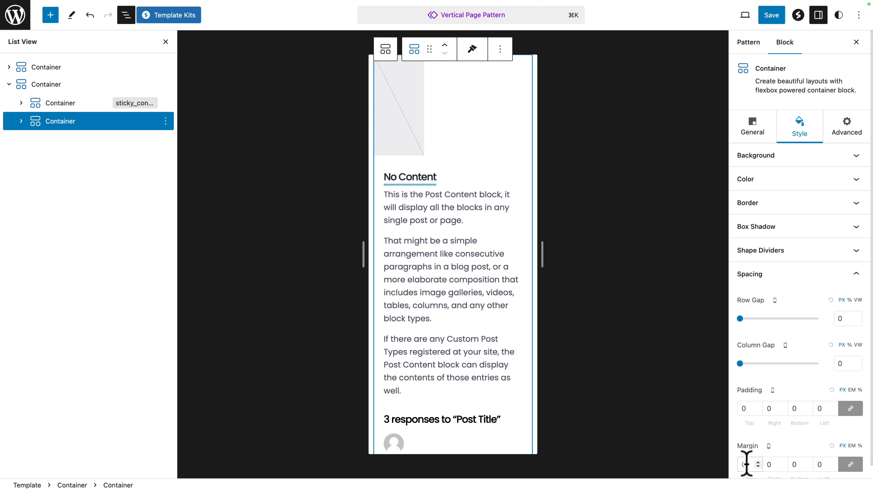
Step: For tablet, set the content container's row gap, column gap, padding and margins to 0, and save the pattern
click(775, 300)
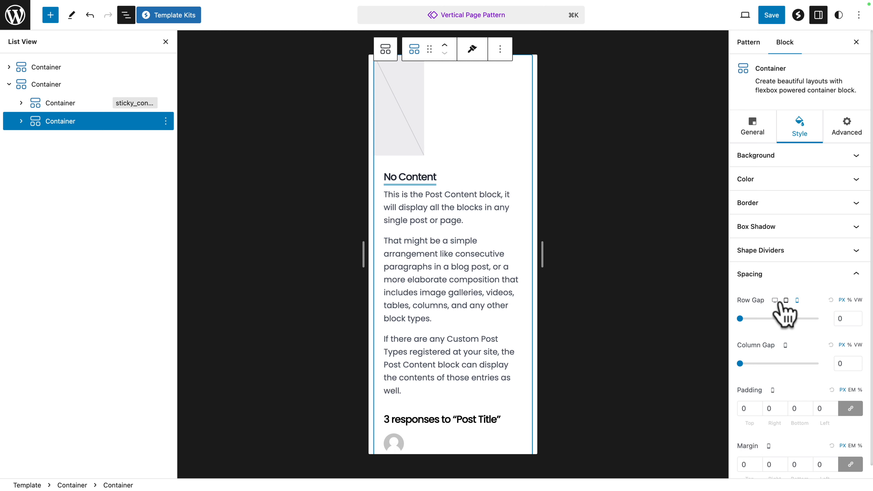
click(786, 301)
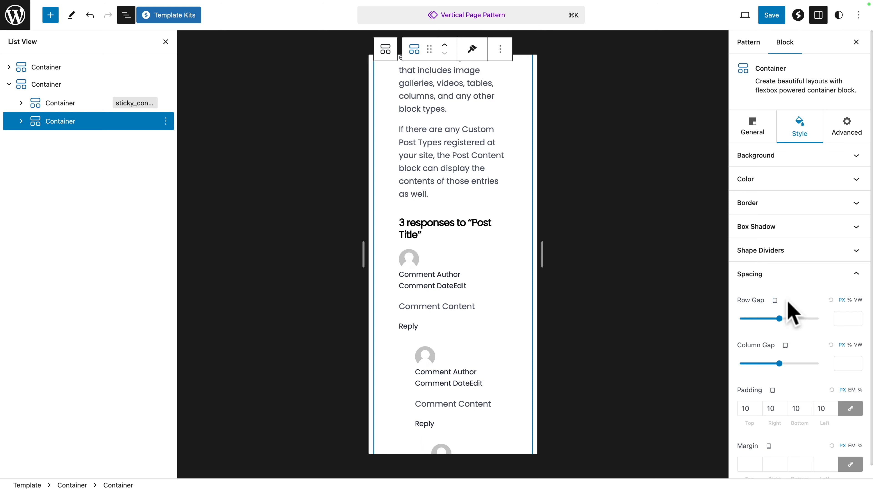
click(843, 318)
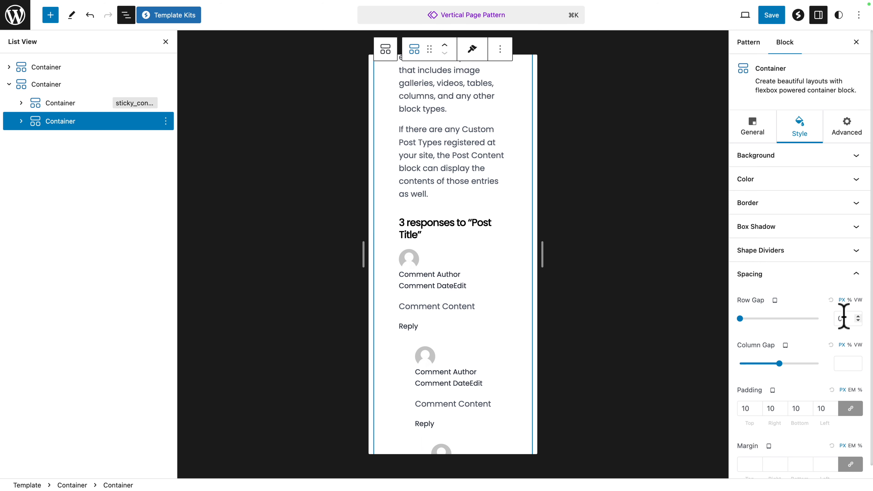
click(821, 408)
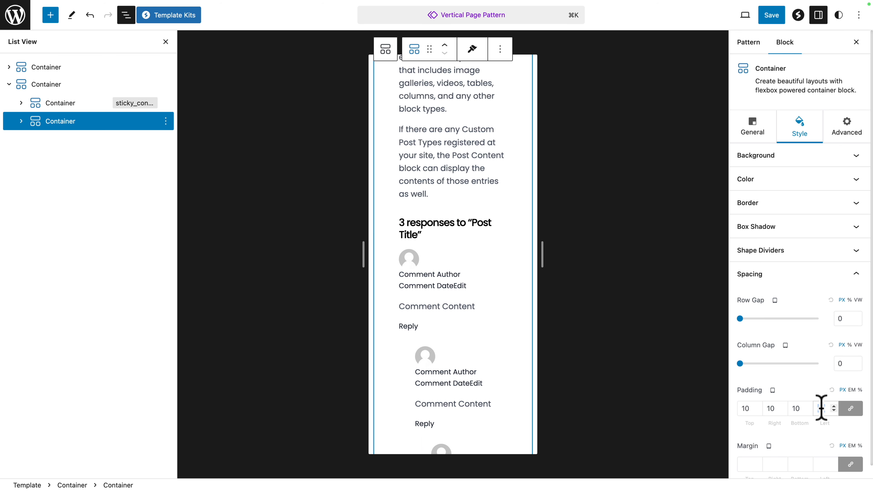
key(BackSpace)
key(BackSpace)
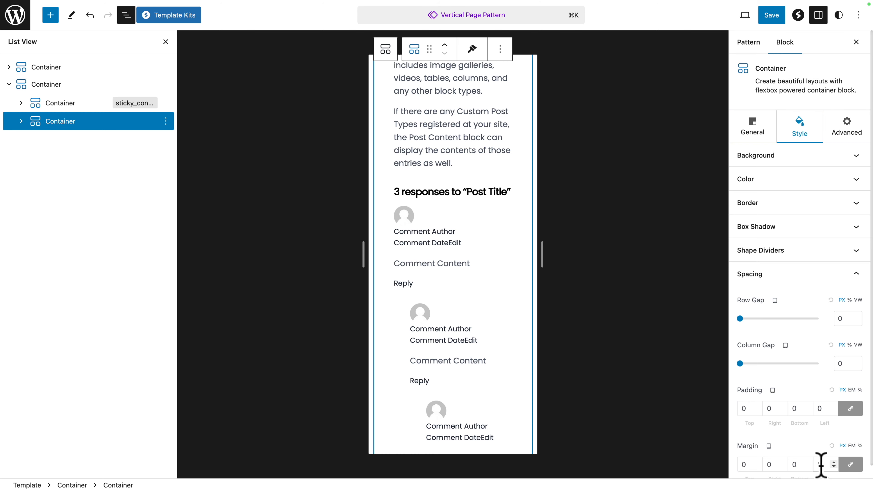
click(774, 16)
click(770, 16)
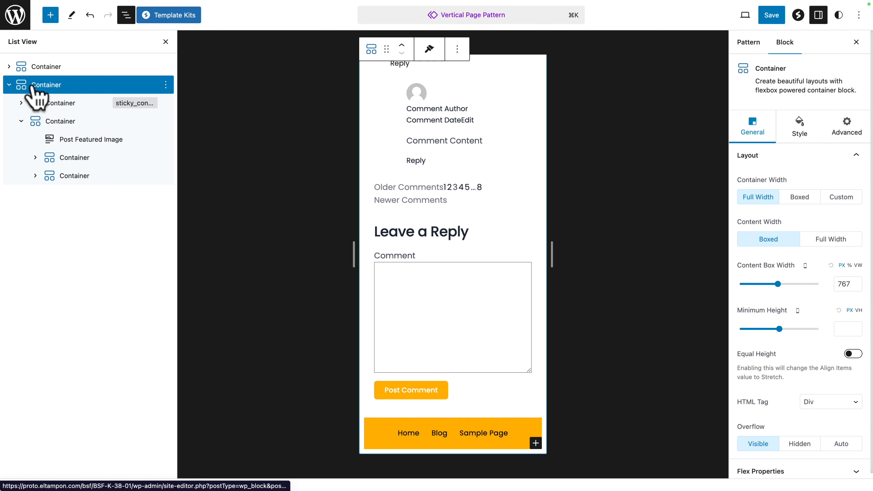
Step: Set the Navigation block in the duplicate's footer container to vertical orientation and save the pattern
click(19, 122)
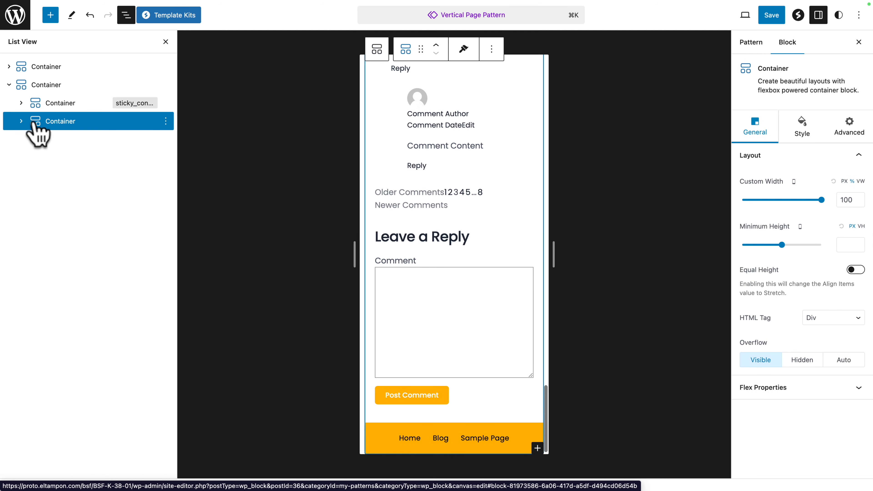
click(20, 122)
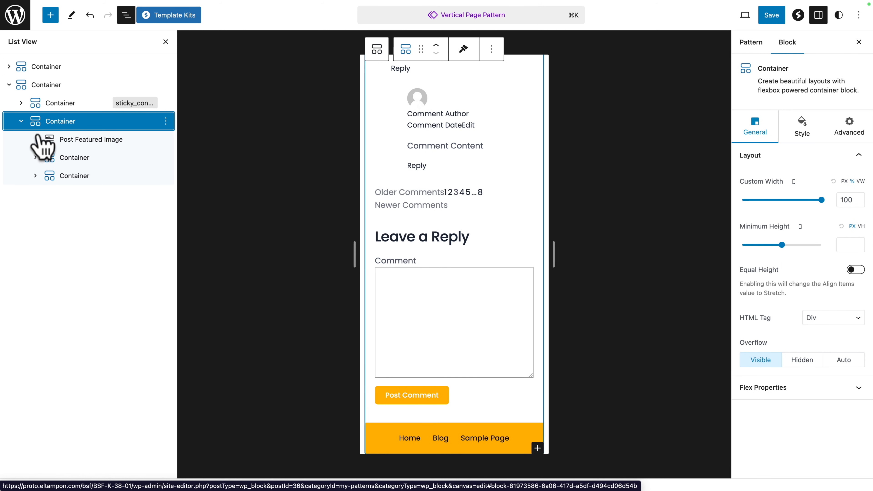
click(65, 178)
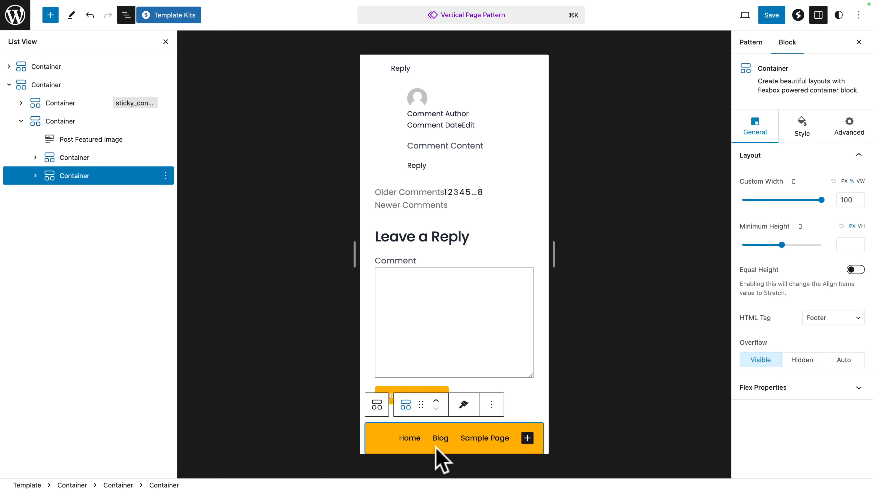
click(35, 175)
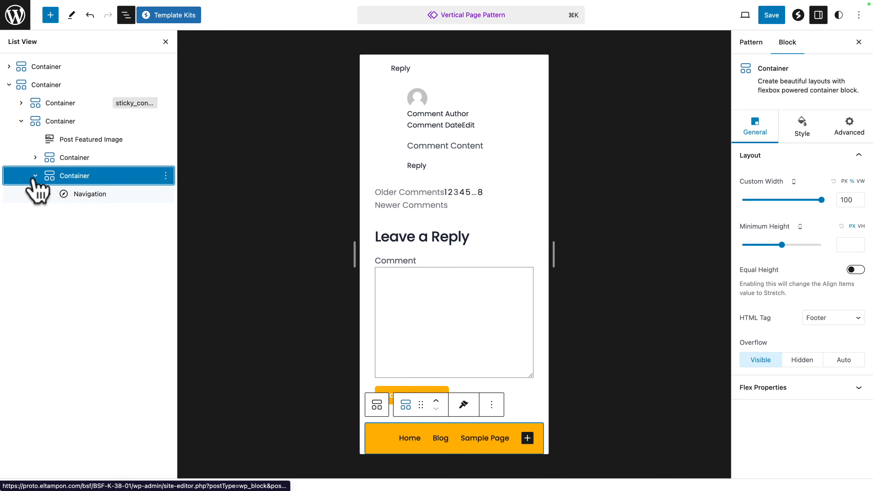
click(77, 195)
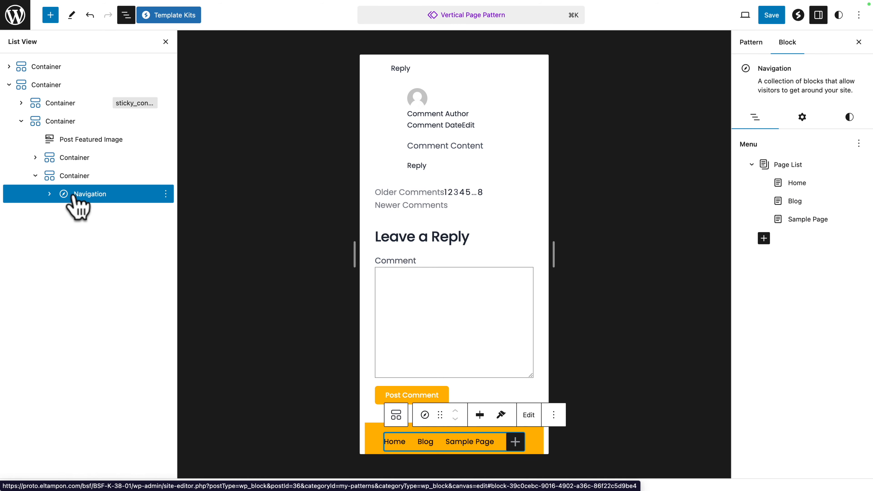
click(800, 118)
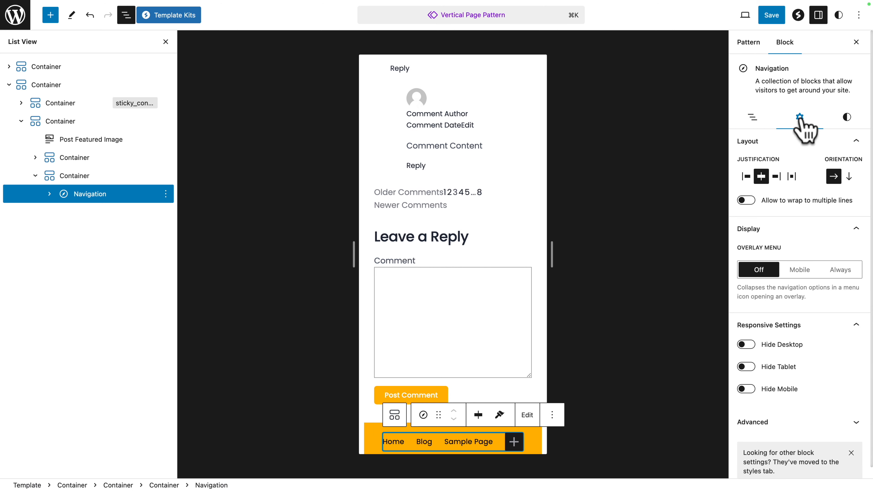
click(849, 177)
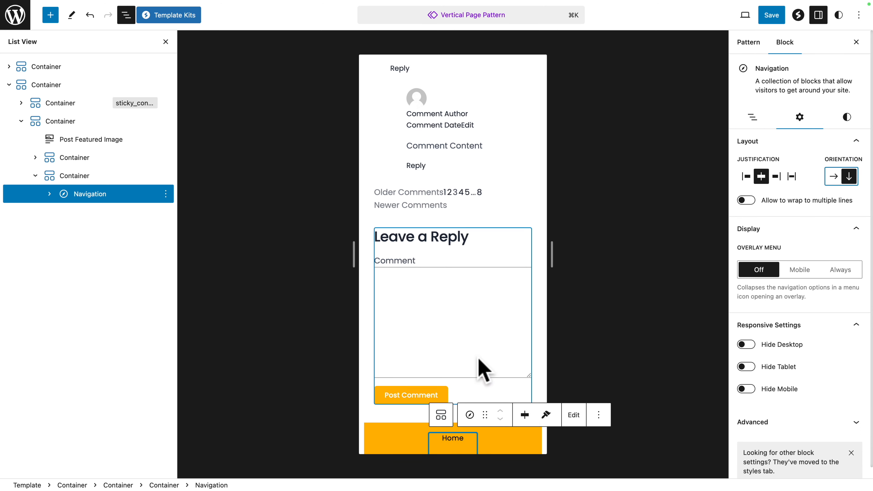
scroll(478, 364, down, 3)
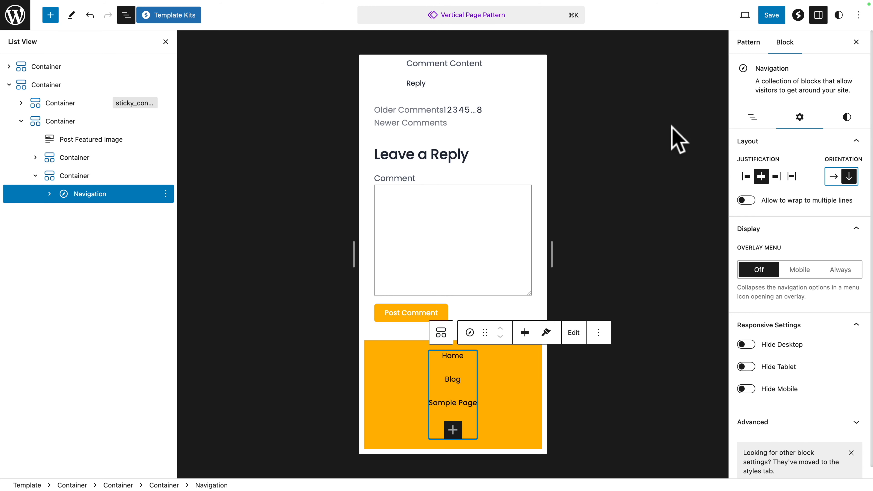
click(771, 15)
click(770, 15)
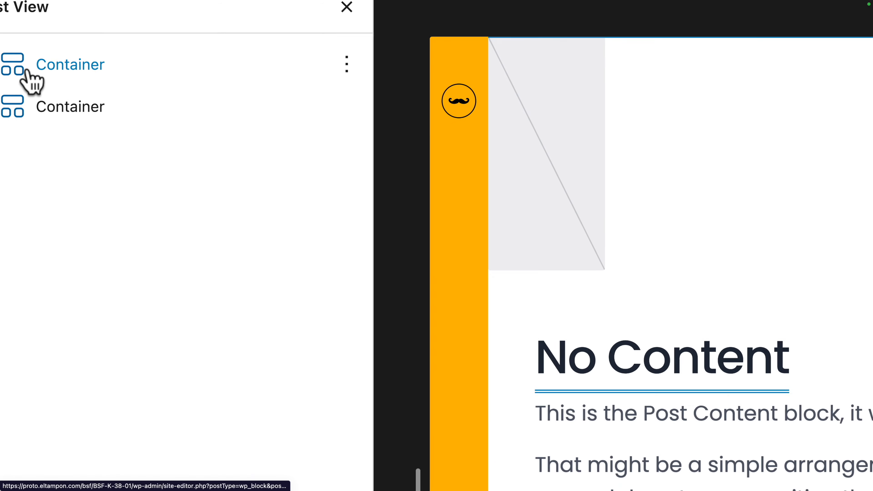
Step: For tablet, set the custom width of the duplicate's content container to 100 VW
click(25, 69)
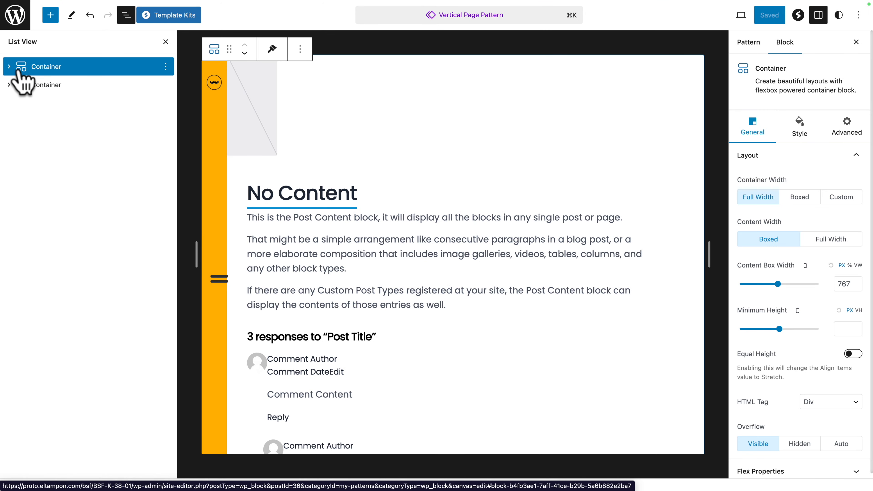
click(19, 86)
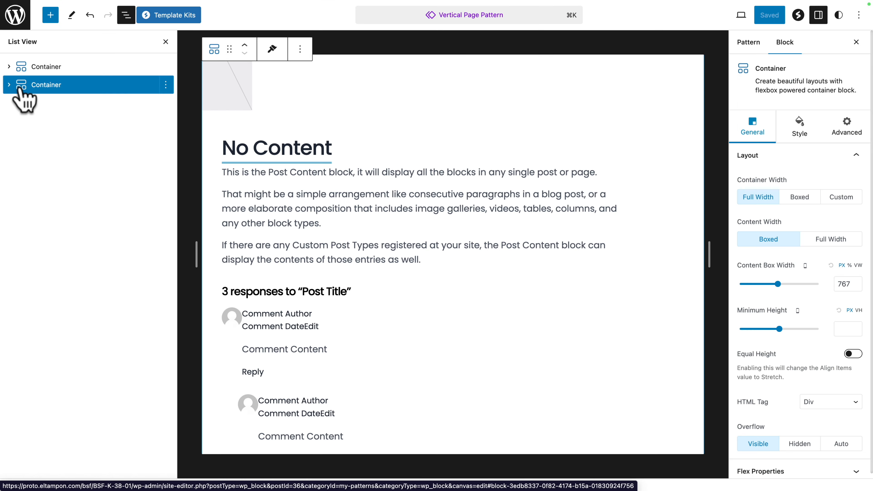
click(27, 68)
click(22, 85)
click(9, 85)
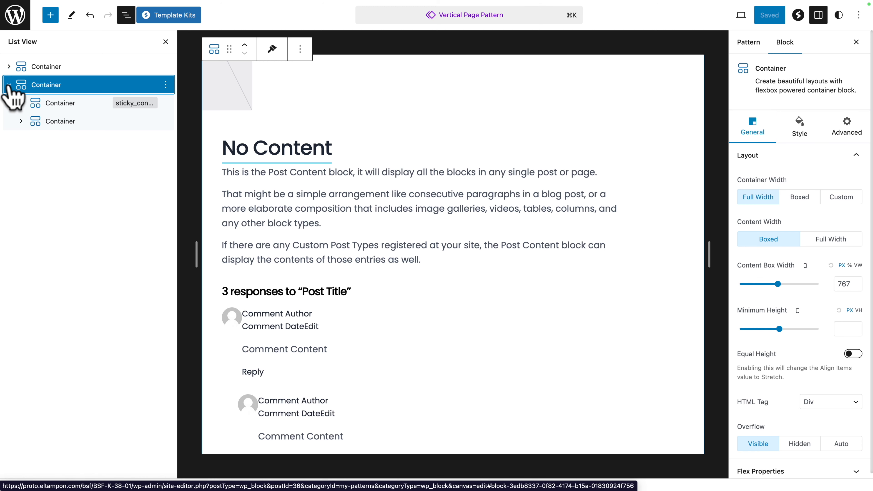
click(58, 122)
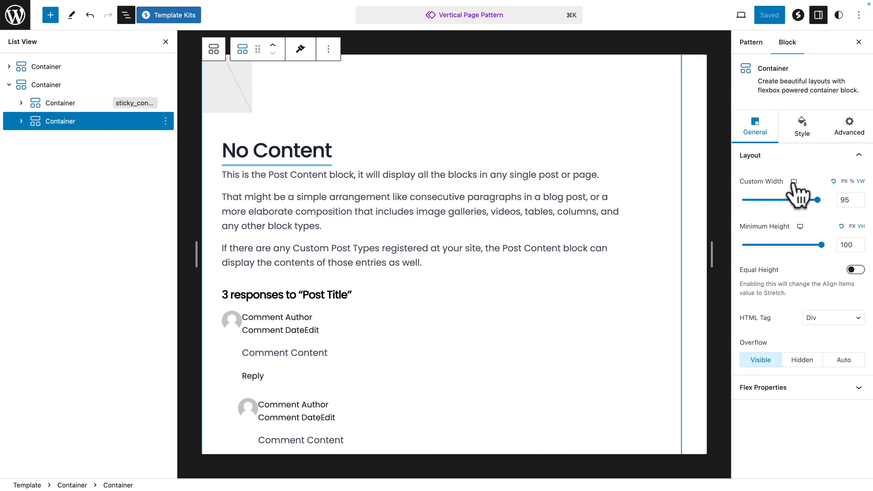
click(794, 179)
click(817, 178)
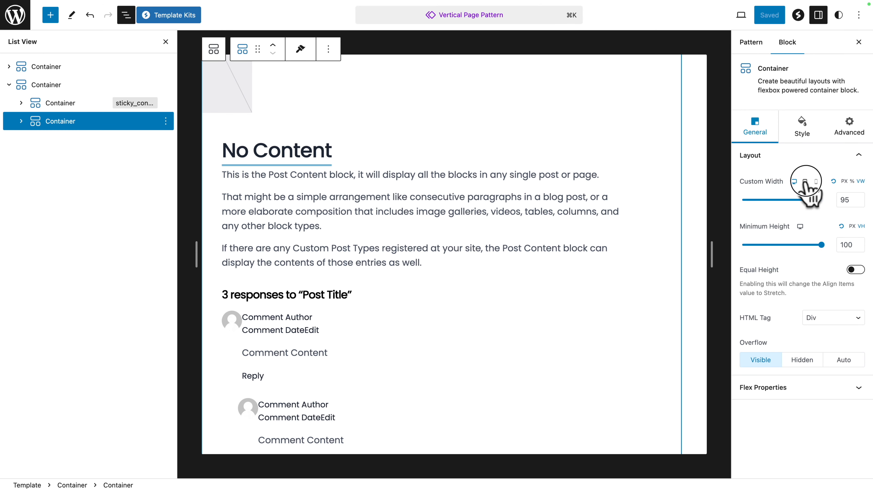
click(860, 183)
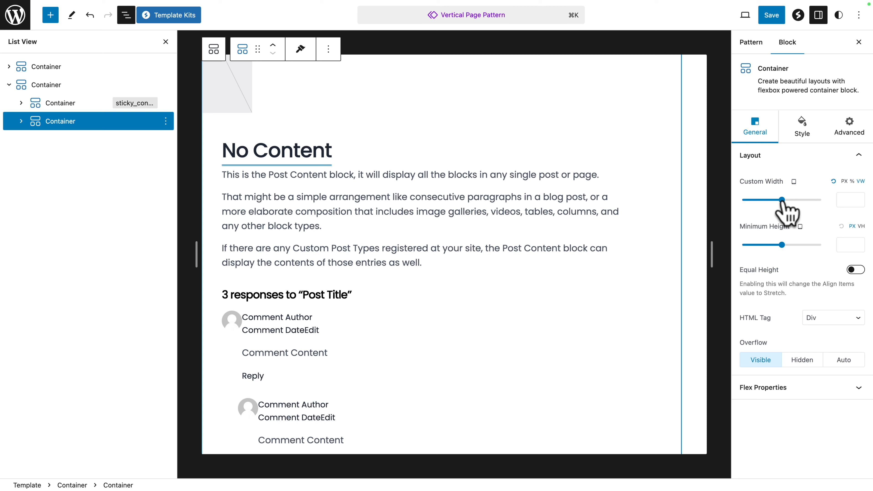
drag(782, 200, 836, 202)
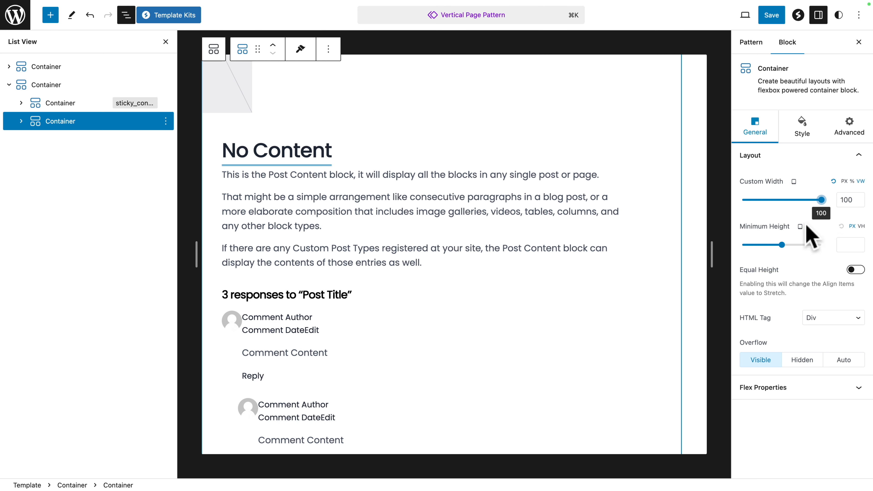
Step: For tablet, set the content container's minimum height to 100 VH and save the pattern
click(860, 226)
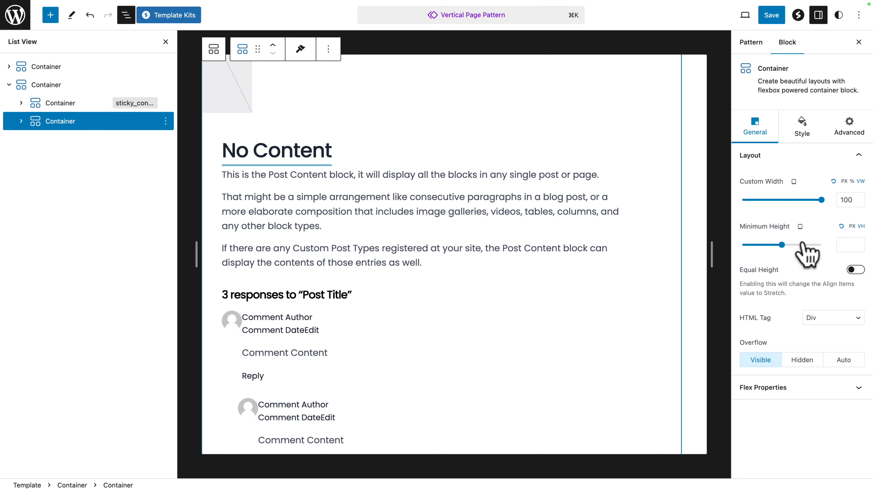
drag(781, 245, 839, 247)
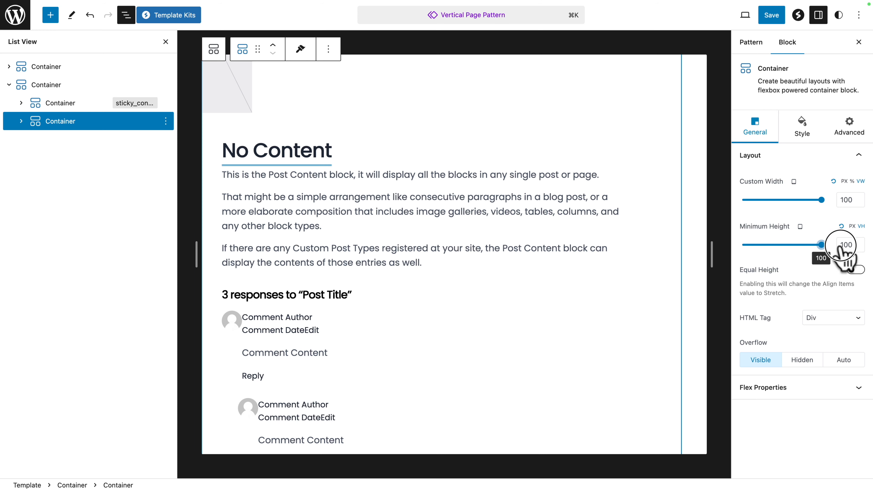
click(772, 17)
click(770, 16)
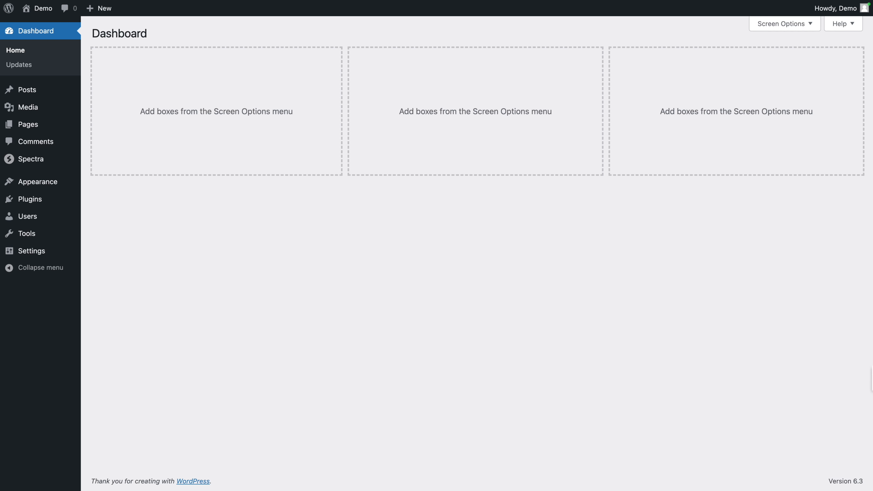
Step: Open the Pages template for editing in the site editor
mouse_move(49, 184)
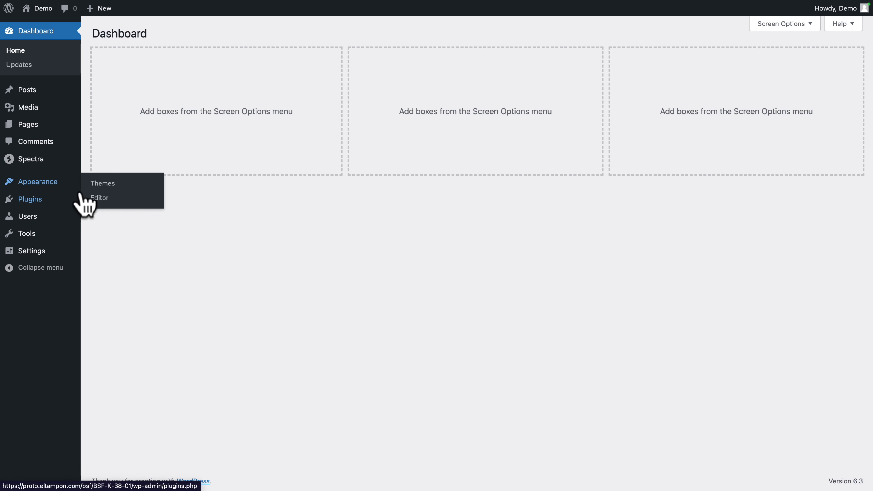
click(102, 202)
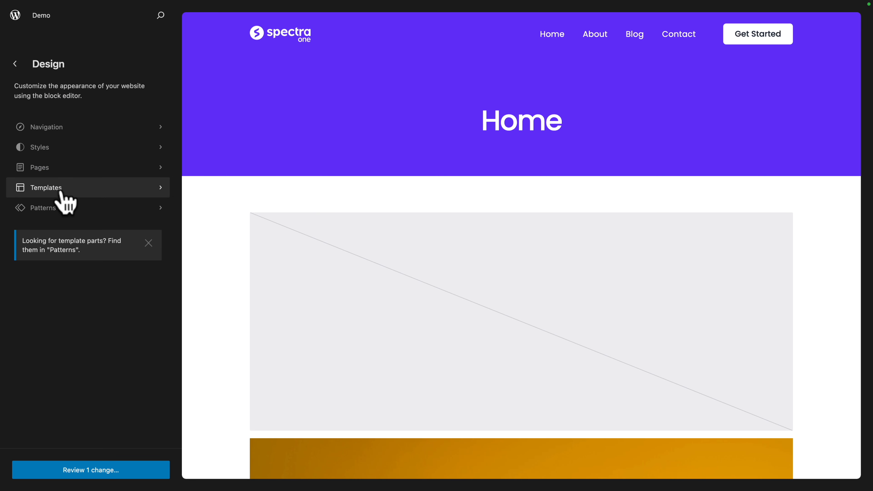
click(57, 196)
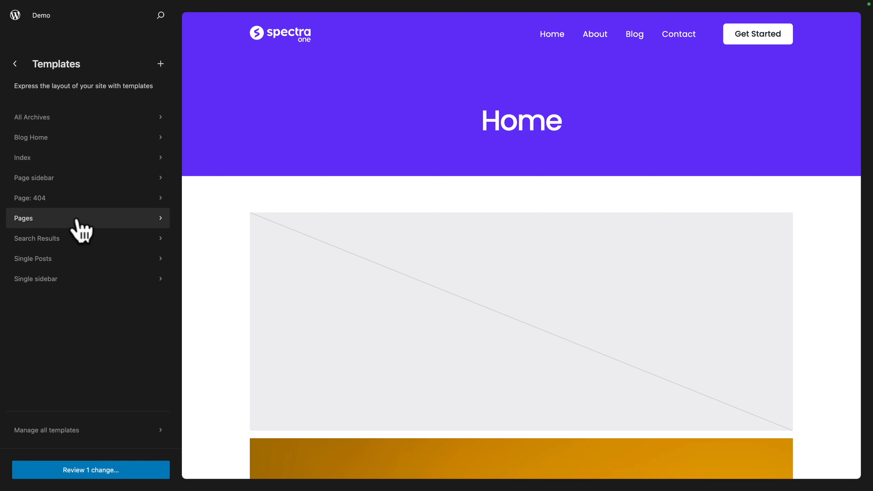
click(111, 220)
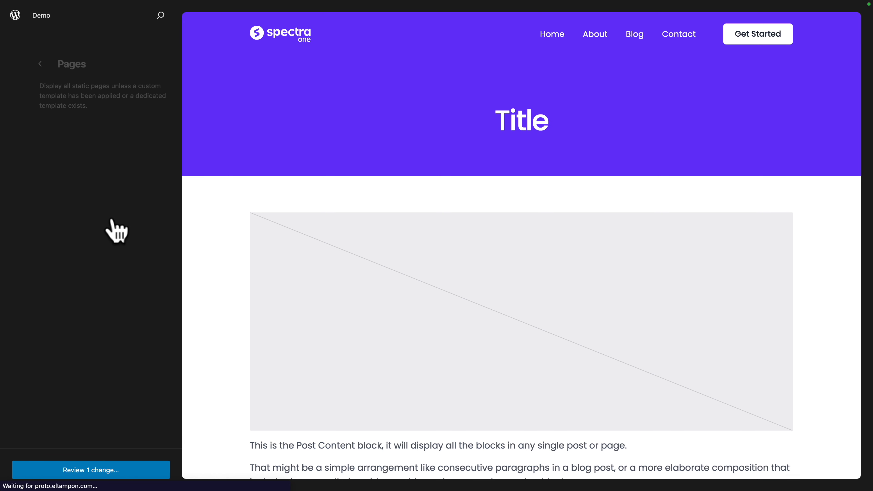
click(307, 106)
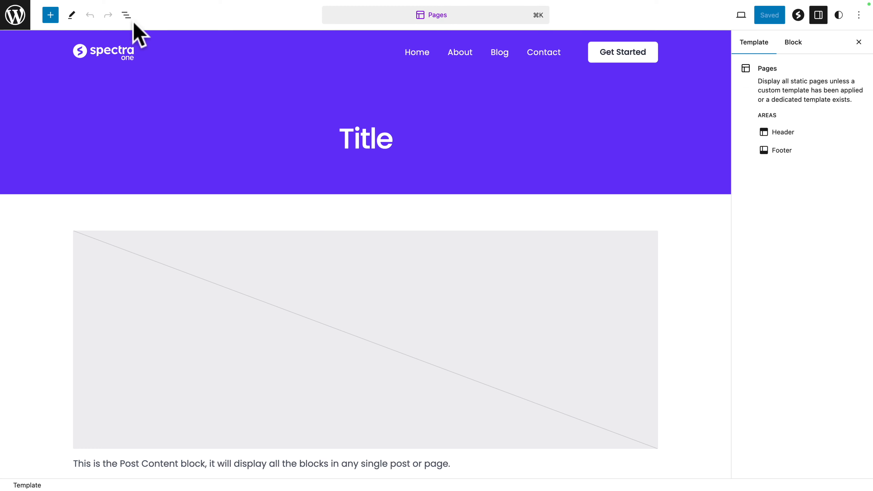
Step: Delete the header, the title group and the post content group from the Pages template
click(126, 15)
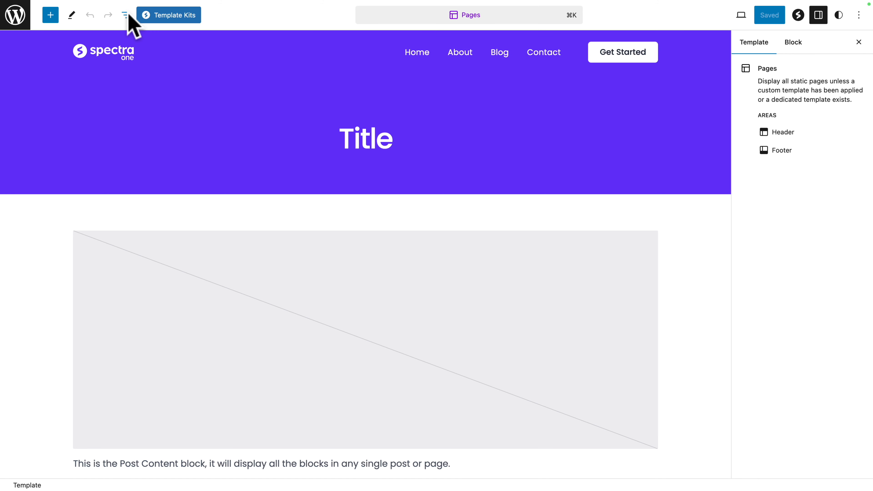
click(126, 15)
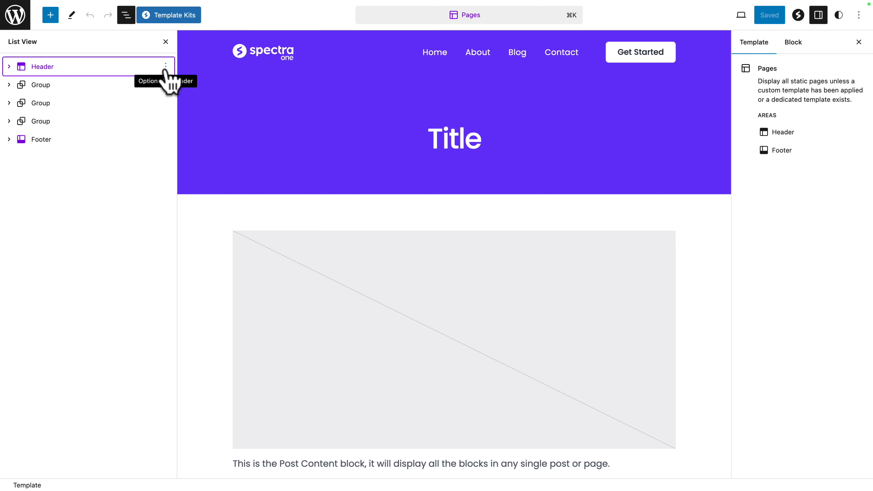
click(165, 66)
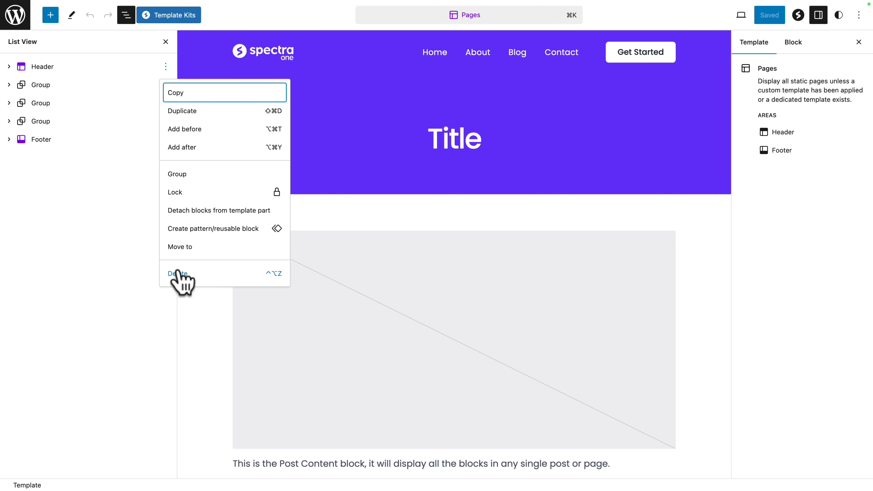
click(178, 274)
click(166, 67)
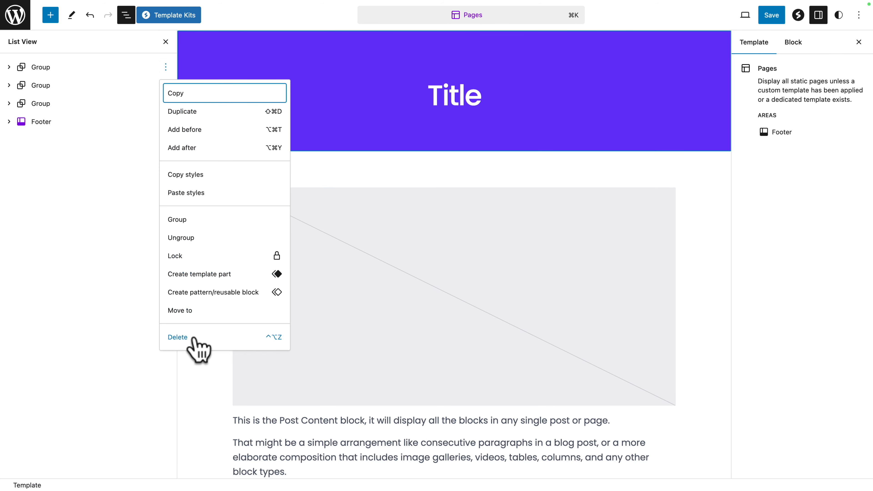
click(194, 339)
click(166, 67)
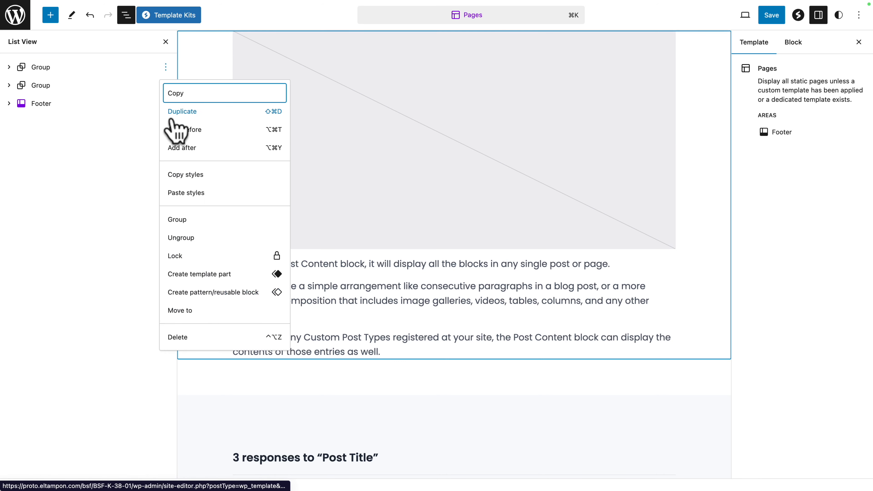
click(206, 339)
Step: Delete the remaining comments group and footer from the Pages template and save the emptied template without choosing a suggested pattern
click(499, 276)
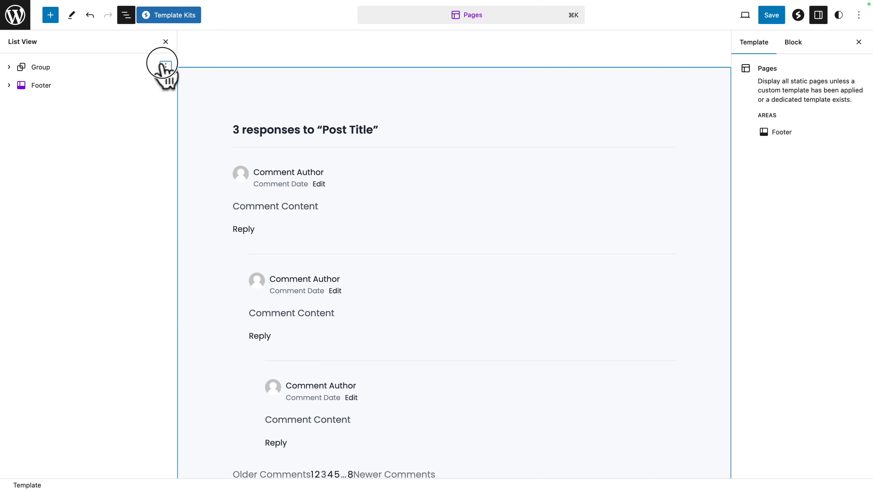
click(166, 66)
click(201, 339)
click(166, 66)
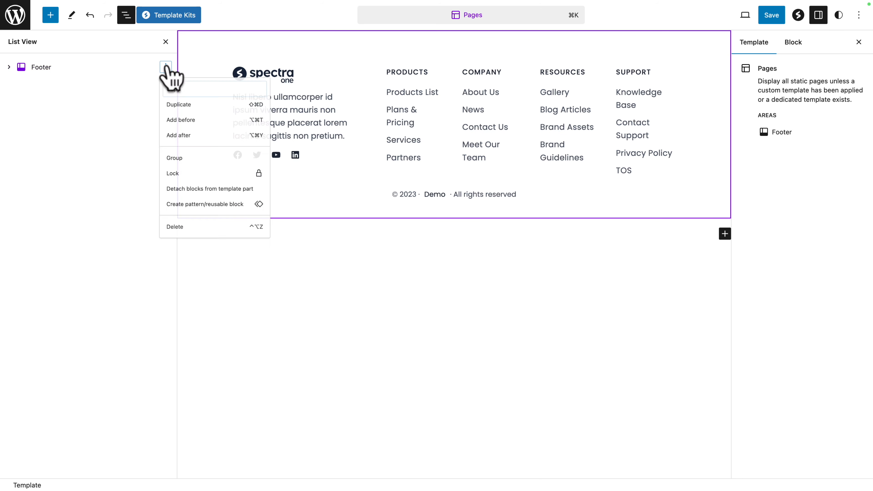
click(177, 255)
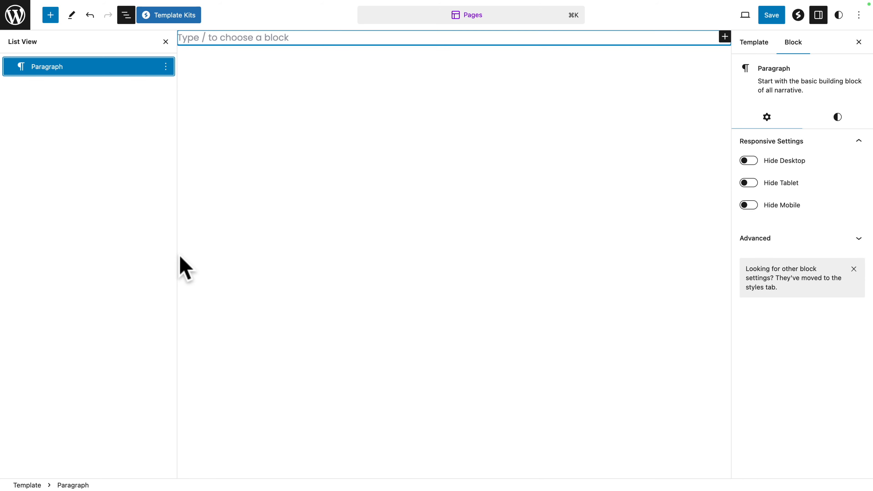
key(super+s)
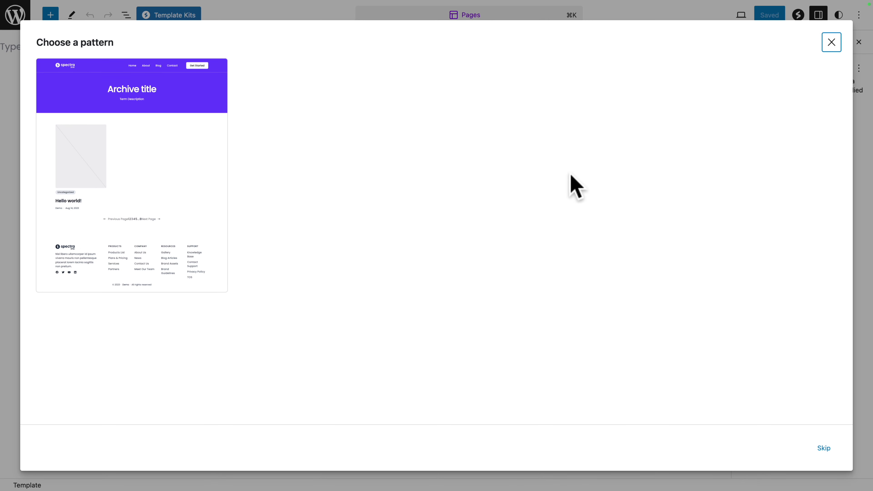
click(832, 42)
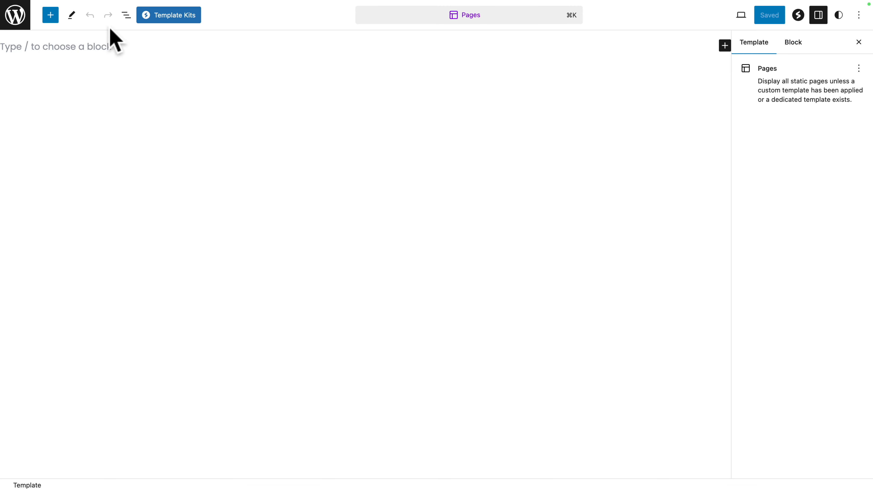
Step: Insert the custom Vertical Page Pattern into the empty Pages template and save the template
click(52, 16)
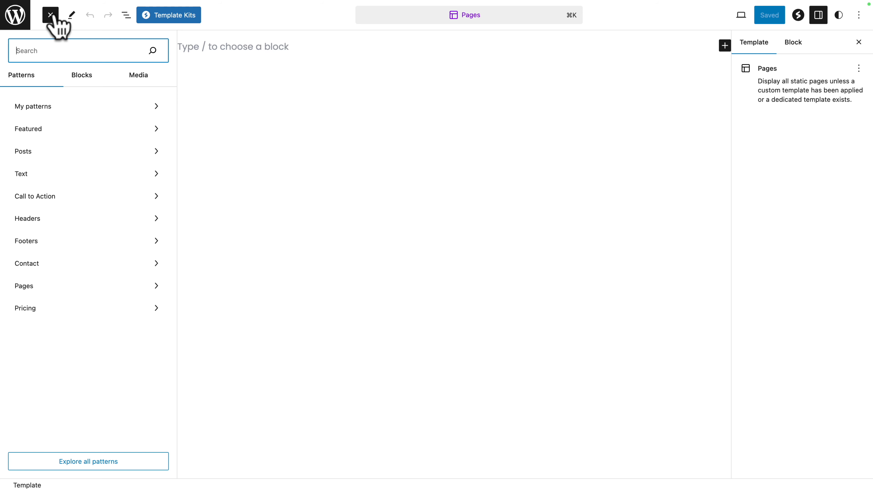
click(28, 106)
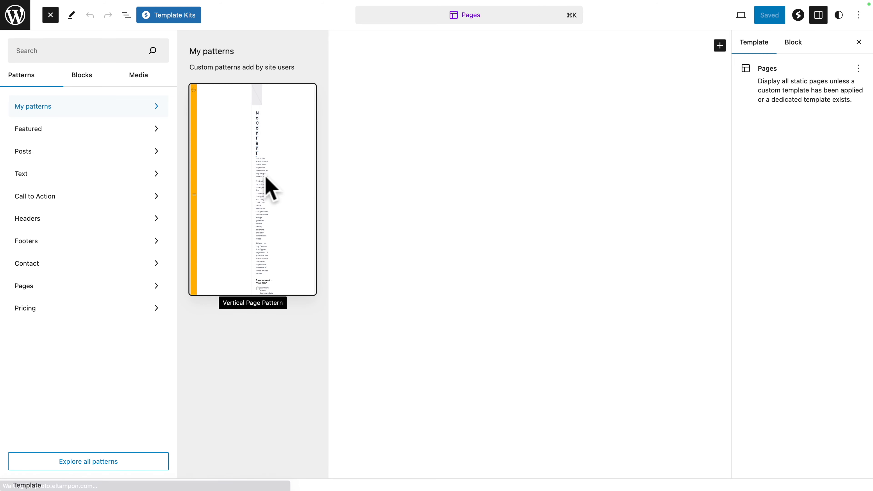
click(255, 227)
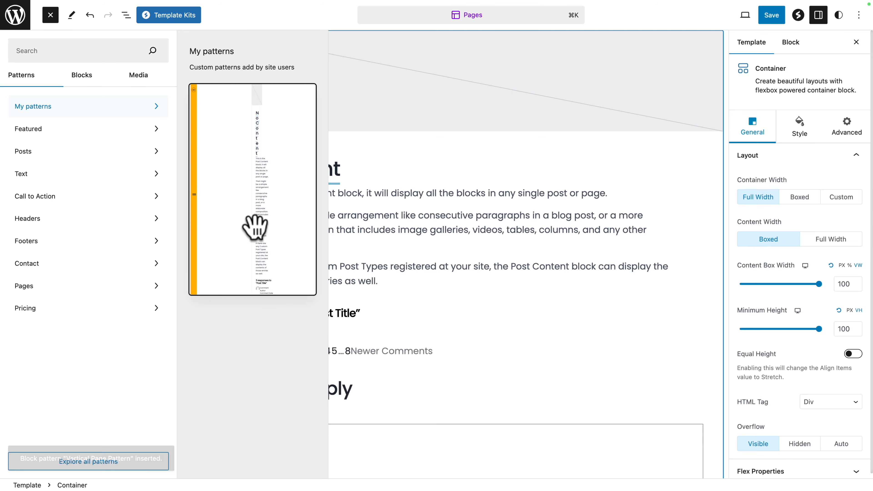
click(388, 222)
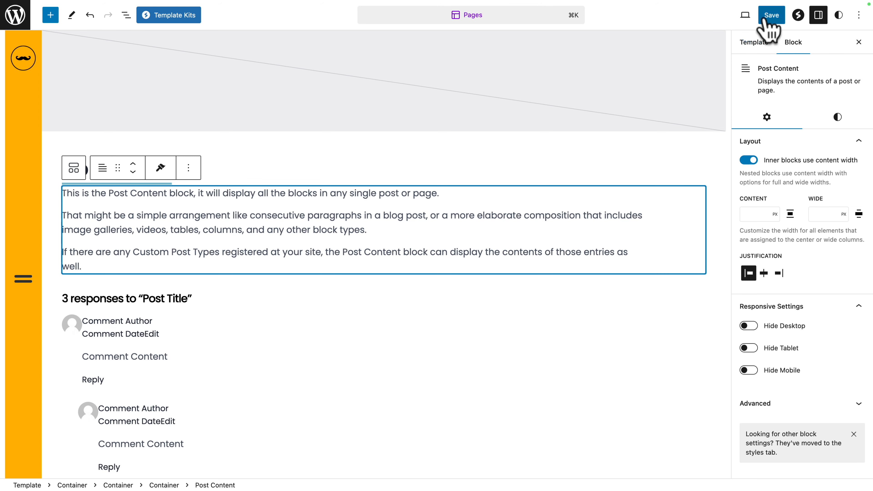
click(771, 15)
click(768, 20)
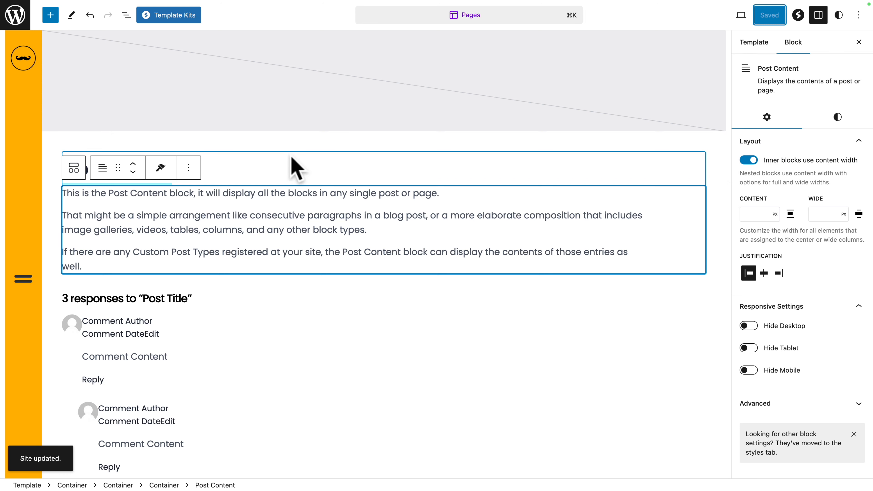
Step: Open the Home page for editing in the site editor and dismiss the pattern chooser
click(15, 15)
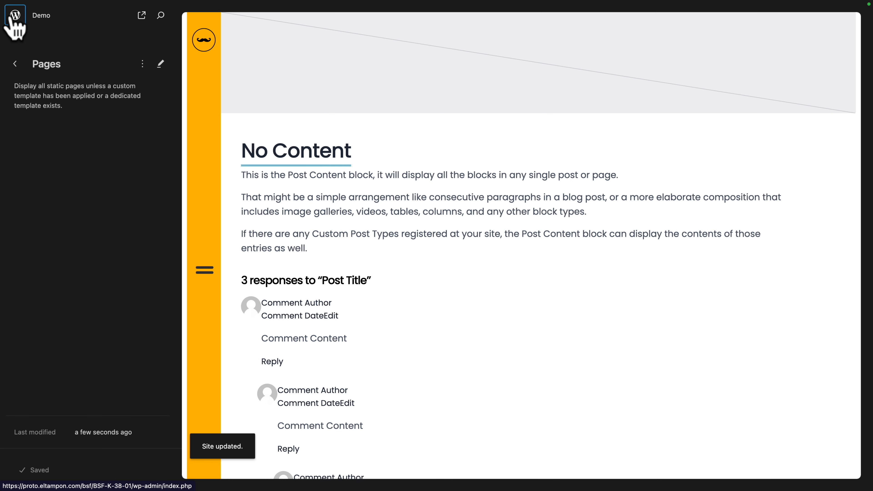
click(16, 63)
click(16, 63)
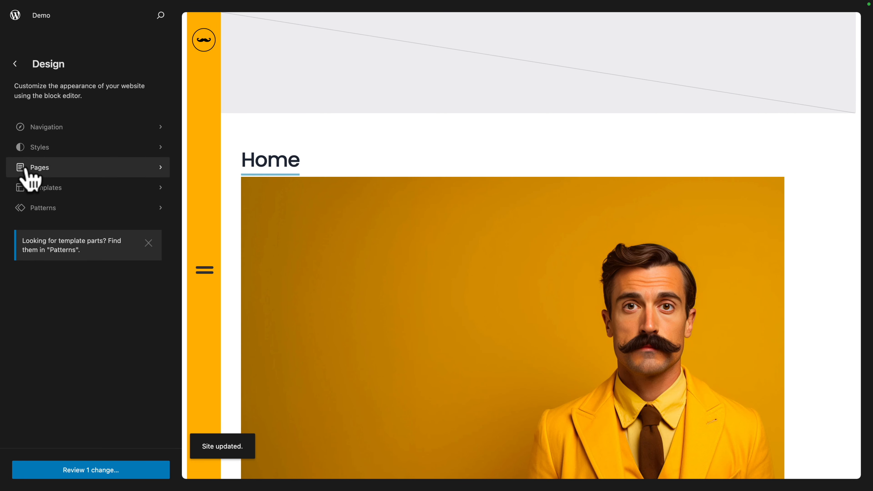
click(31, 172)
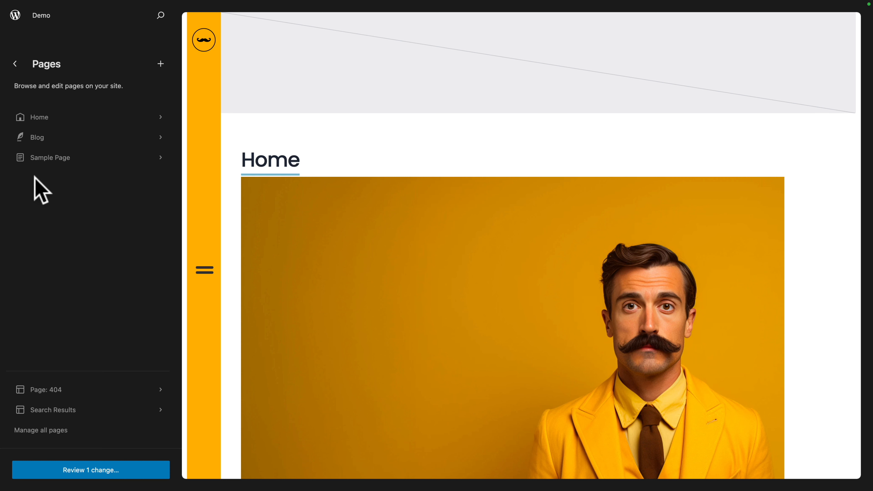
click(35, 118)
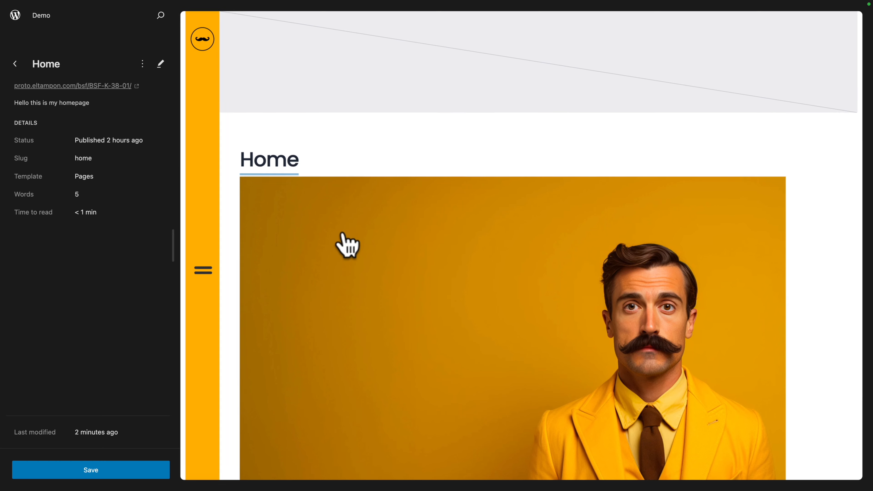
click(332, 273)
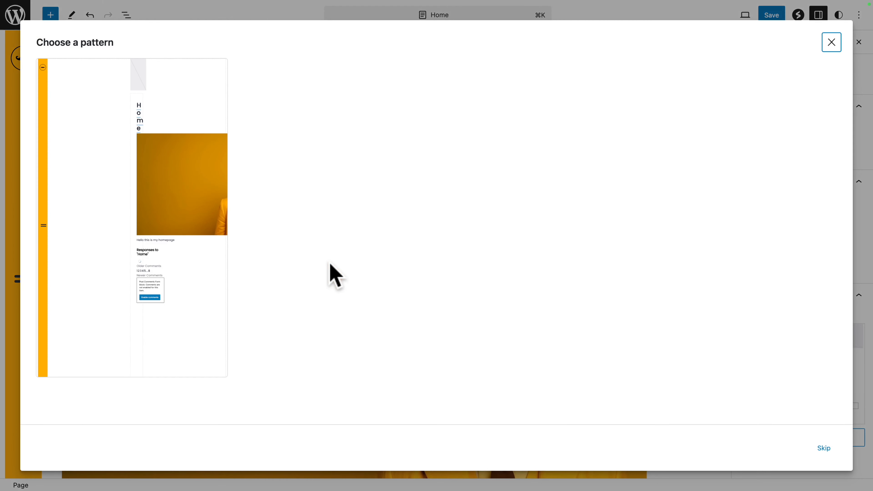
click(832, 42)
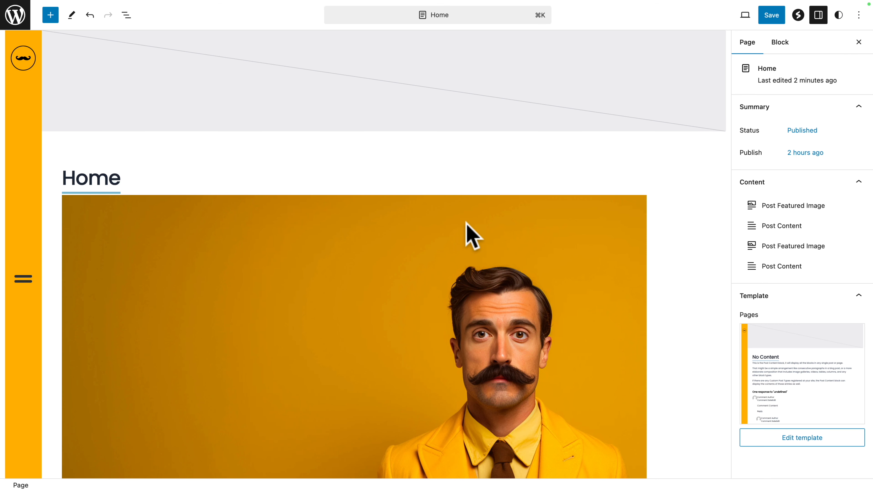
Step: Examine the Home page's desktop layout and the tablet/mobile layout below it, including both footer navigations
scroll(278, 225, down, 15)
scroll(279, 225, up, 5)
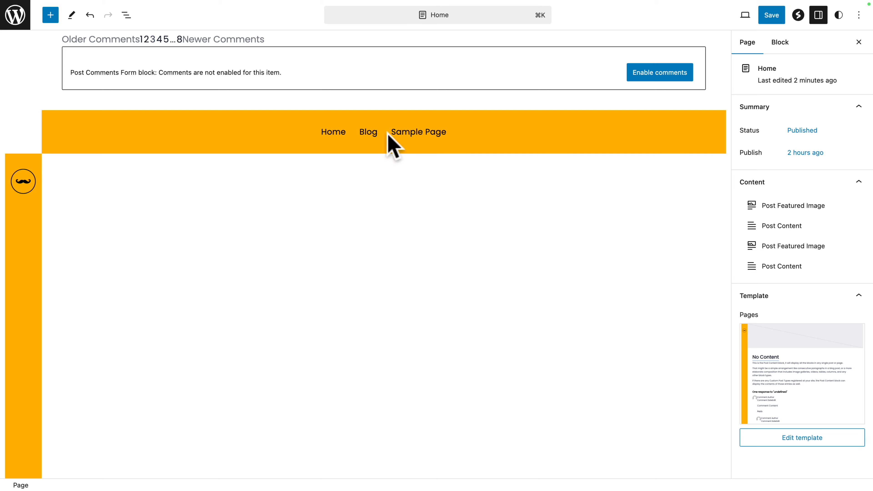
scroll(391, 143, up, 12)
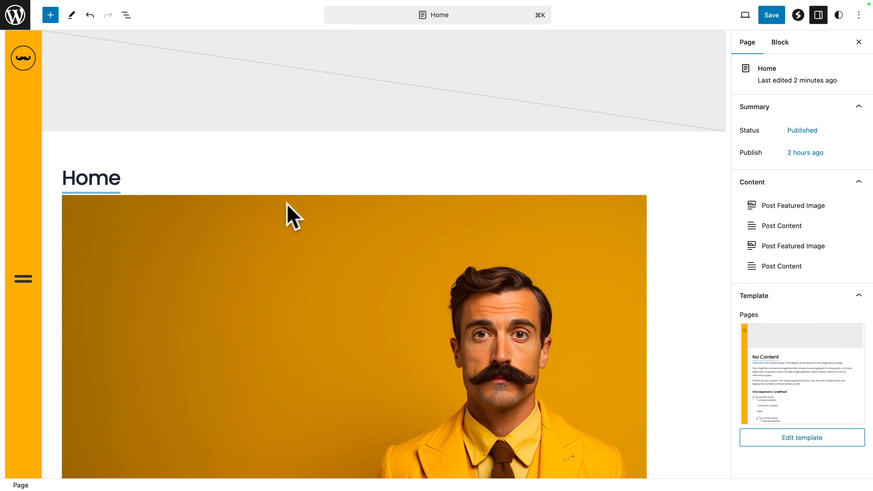
scroll(286, 206, down, 6)
scroll(286, 209, up, 6)
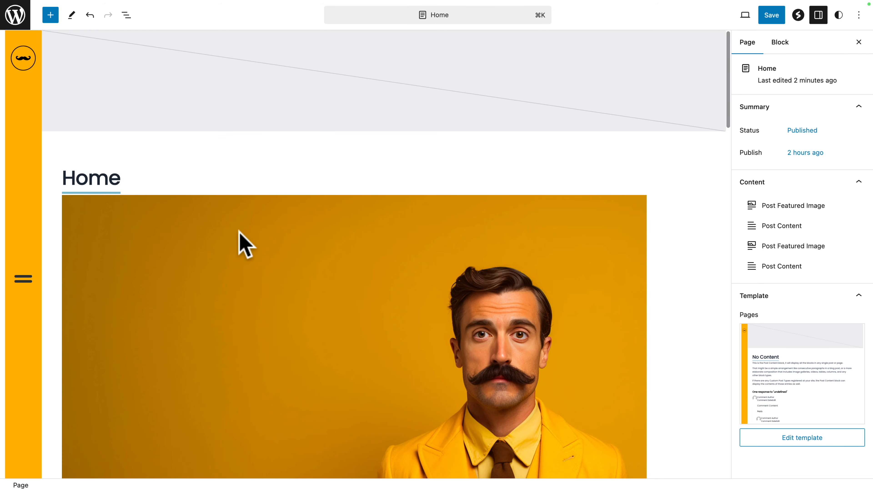
scroll(240, 232, down, 15)
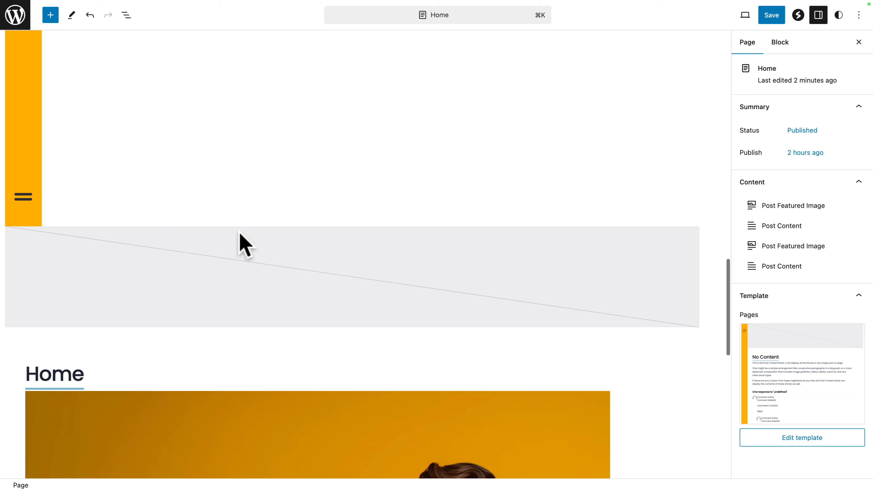
scroll(239, 232, down, 15)
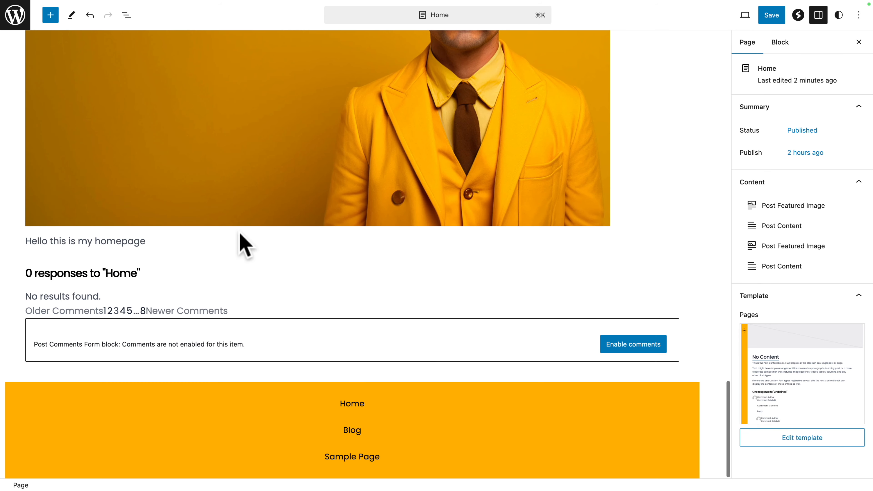
scroll(246, 245, down, 10)
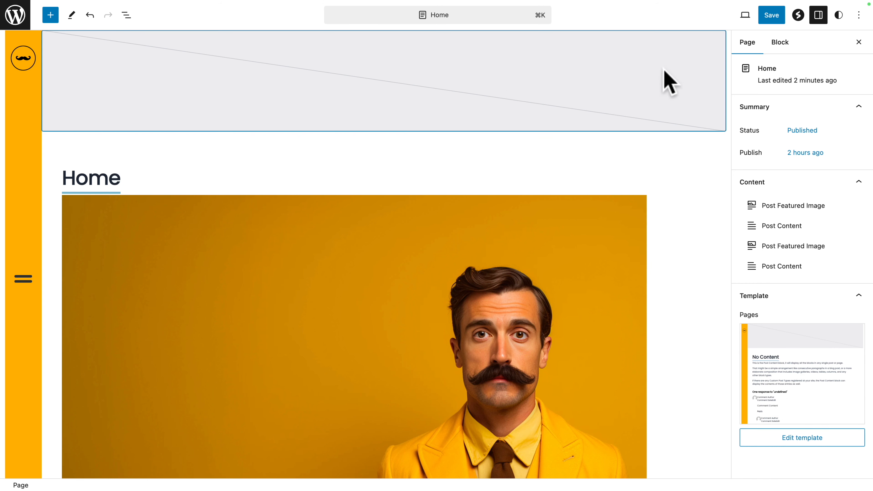
Step: Save the Home page and return to the WordPress dashboard
click(772, 16)
click(767, 15)
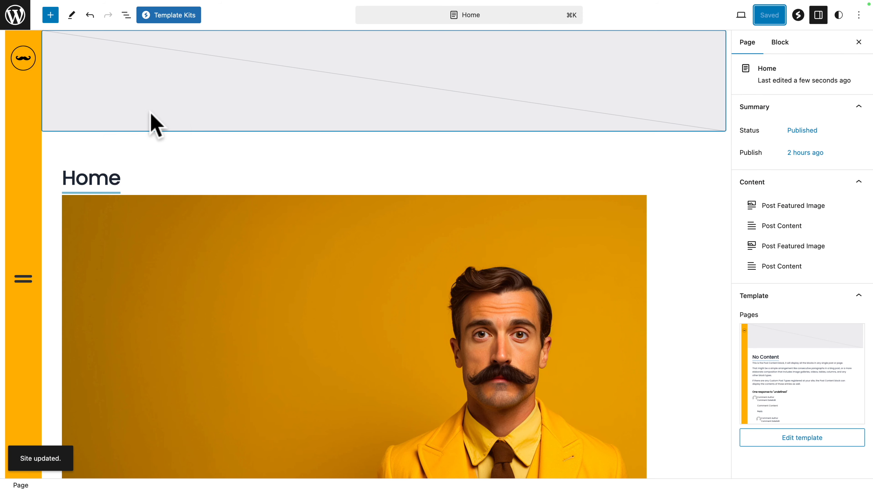
click(15, 14)
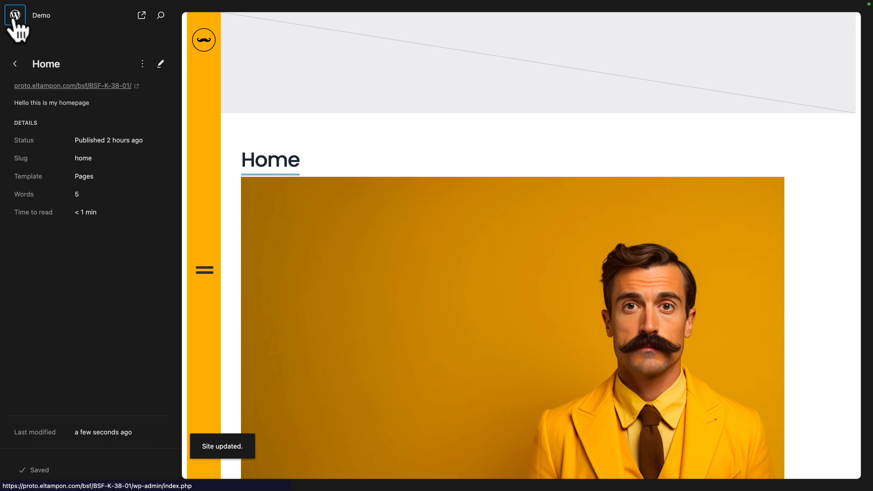
click(15, 16)
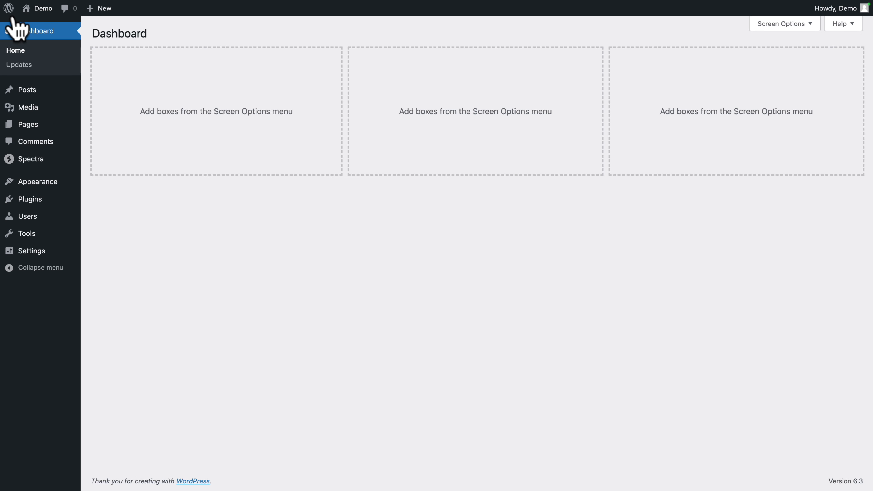
Step: Open the Home page for editing from the list of all pages
mouse_move(27, 130)
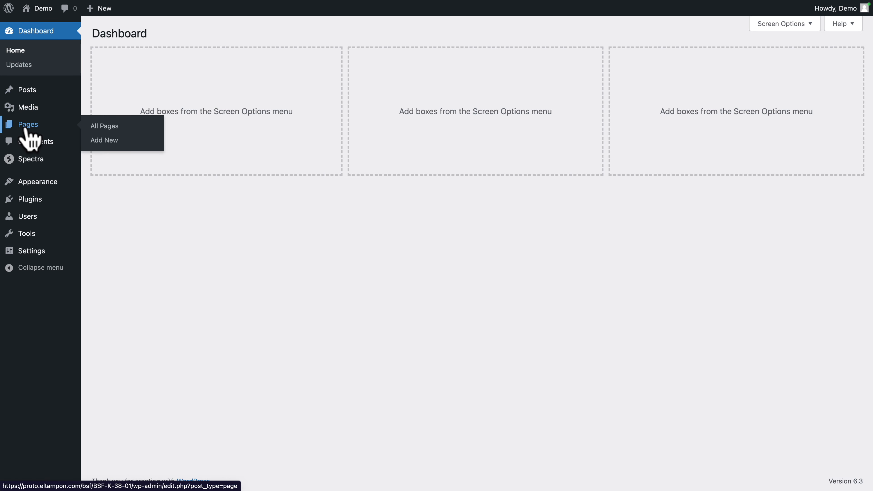
click(27, 130)
click(121, 122)
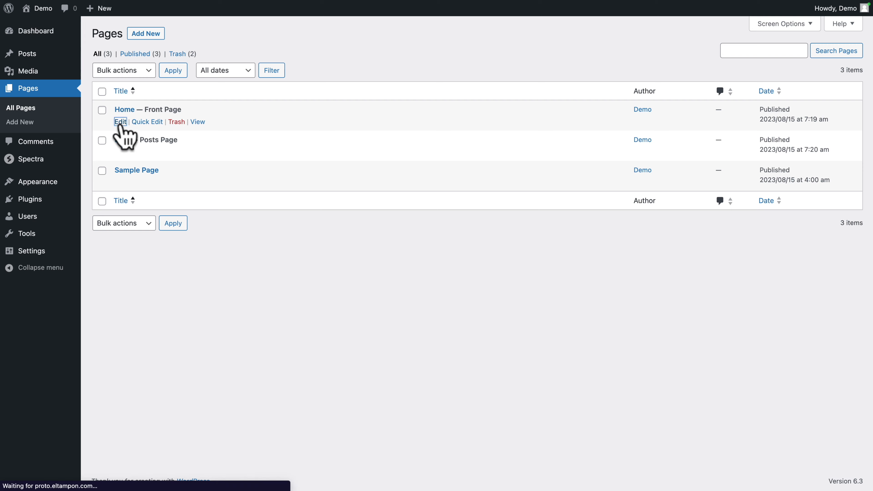
Step: Examine the Home page's content in the editor, from the title and image down to the text below
scroll(152, 117, down, 10)
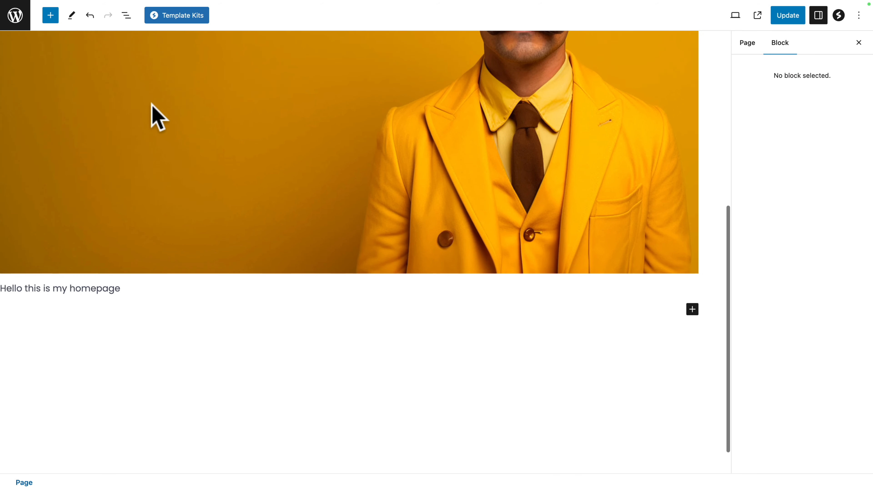
scroll(152, 117, up, 10)
scroll(152, 117, down, 10)
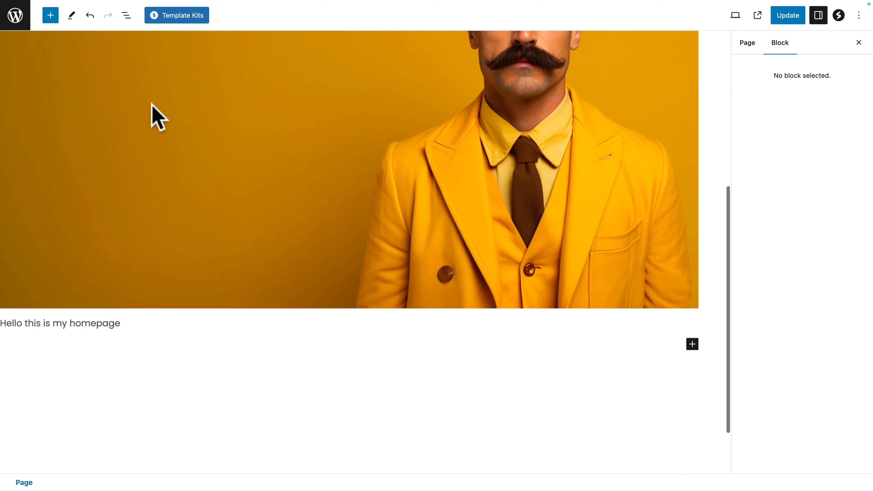
scroll(152, 103, up, 8)
scroll(152, 103, down, 6)
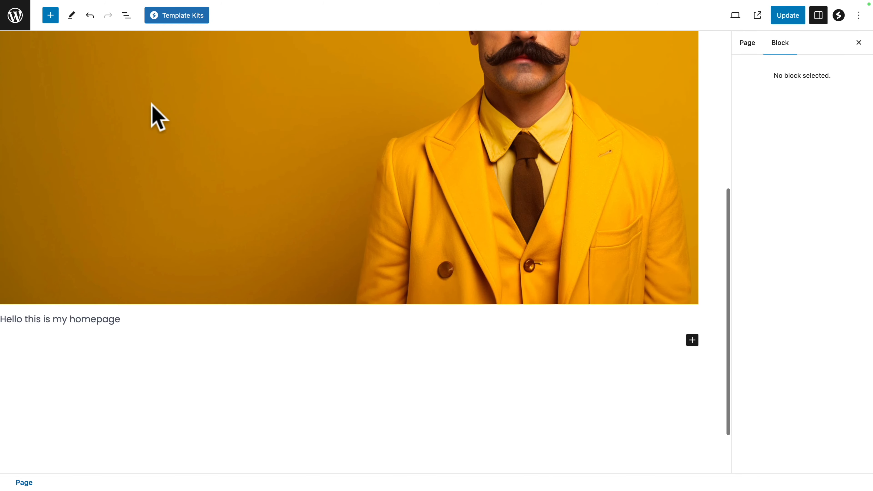
scroll(152, 103, up, 5)
scroll(152, 118, up, 2)
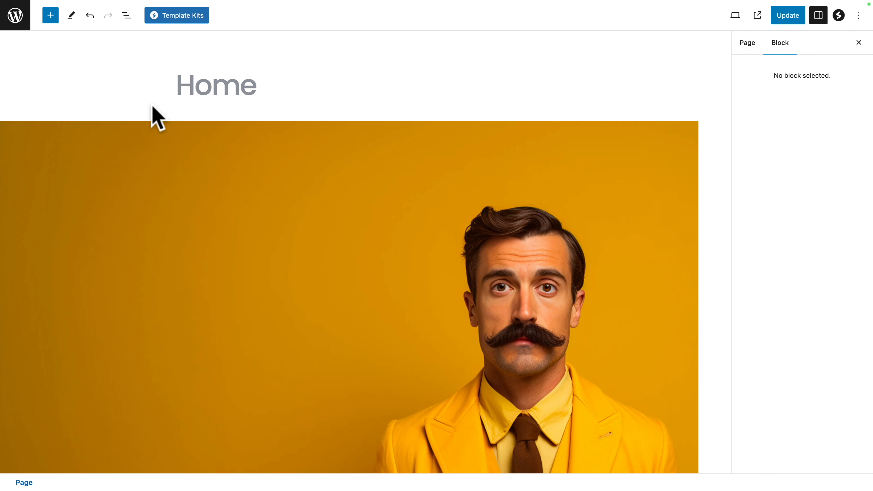
scroll(157, 118, down, 11)
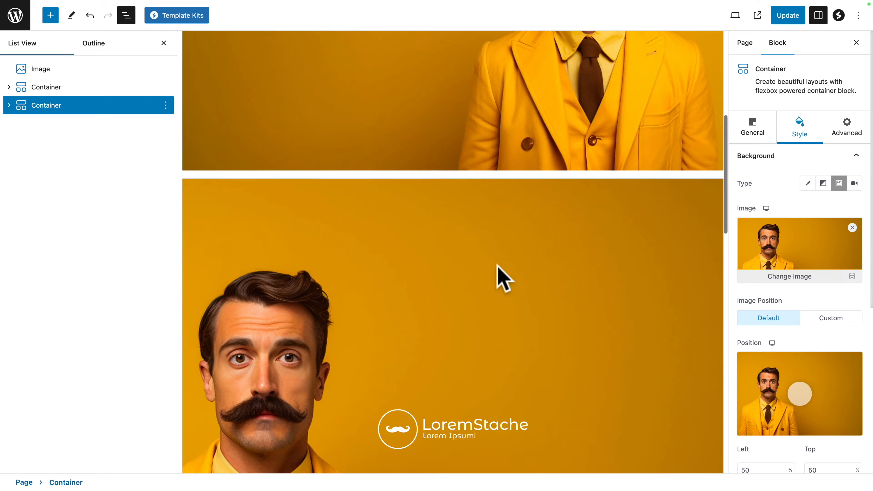
Step: Update the Home page and review its image and container sections alongside the vertical header on the live site
click(790, 15)
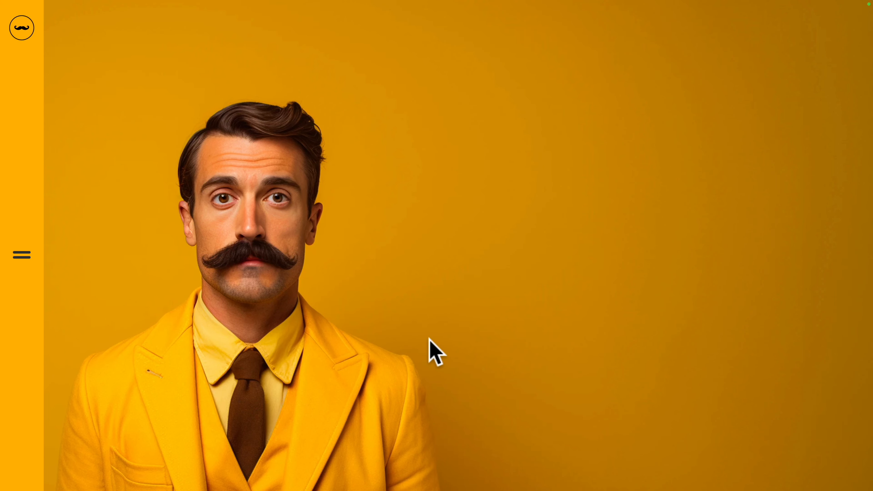
scroll(433, 350, down, 15)
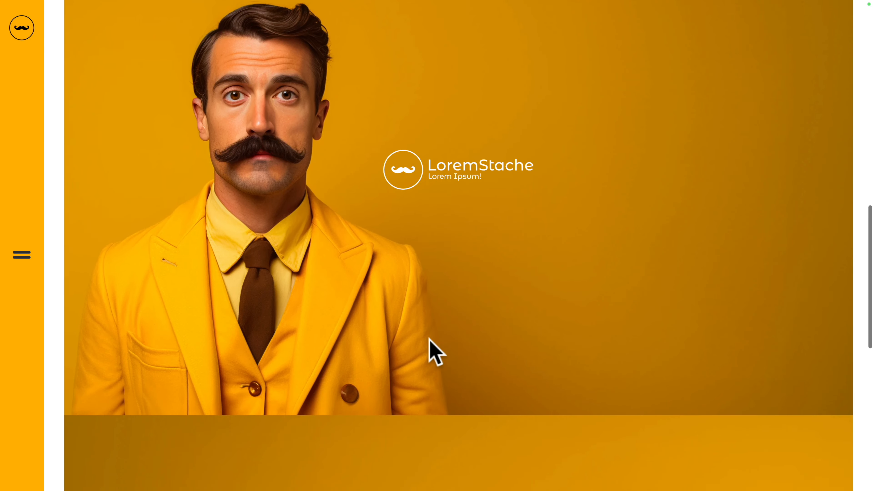
scroll(434, 351, down, 14)
scroll(433, 351, up, 14)
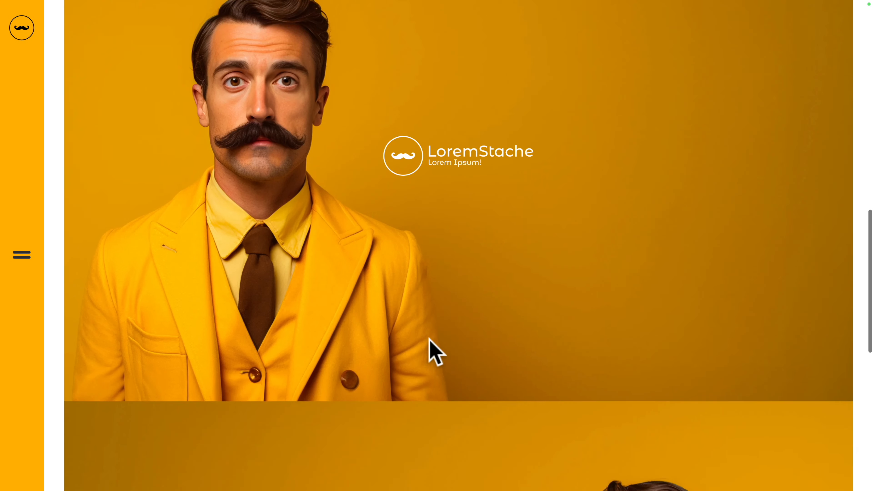
scroll(433, 350, up, 10)
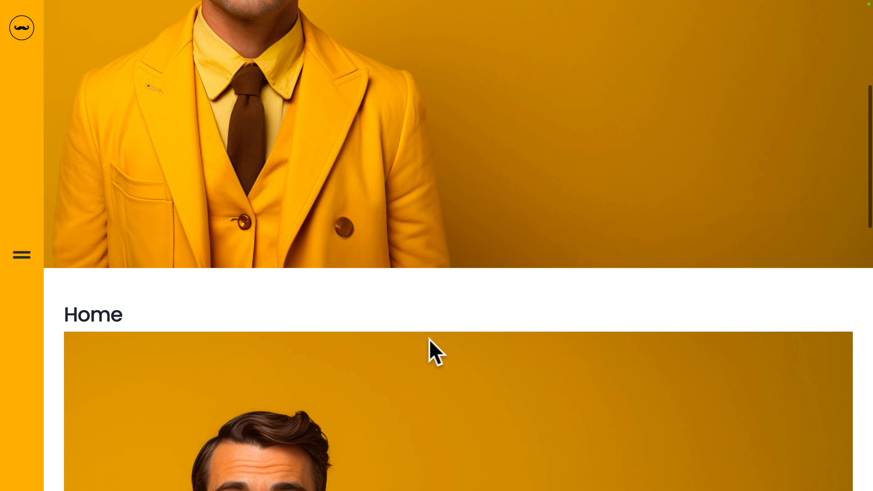
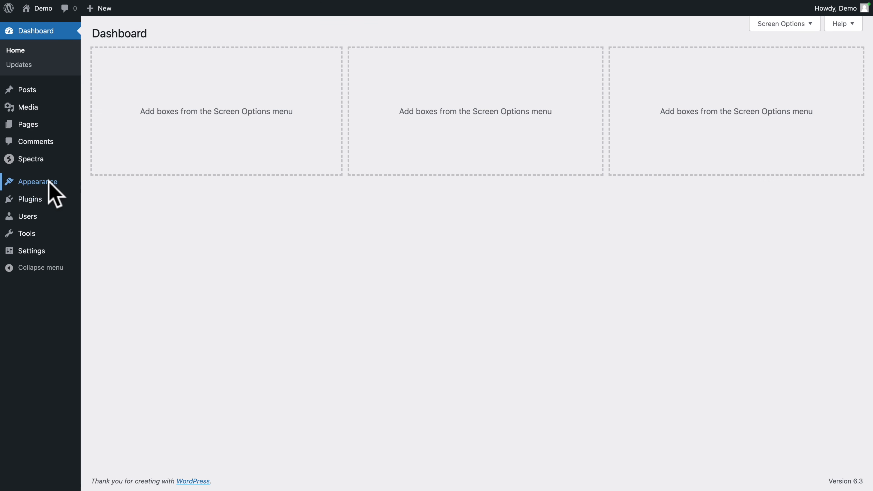
Step: Open the Pages template for editing in the WordPress site editor
mouse_move(48, 188)
click(98, 202)
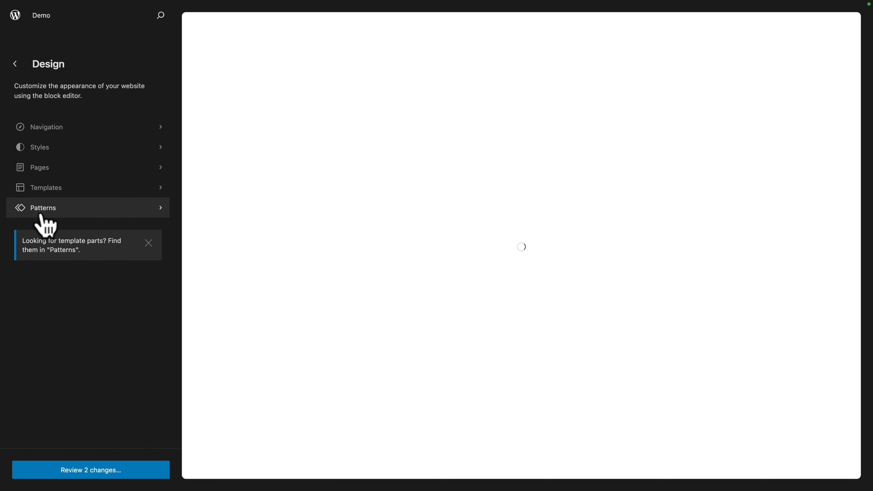
click(42, 213)
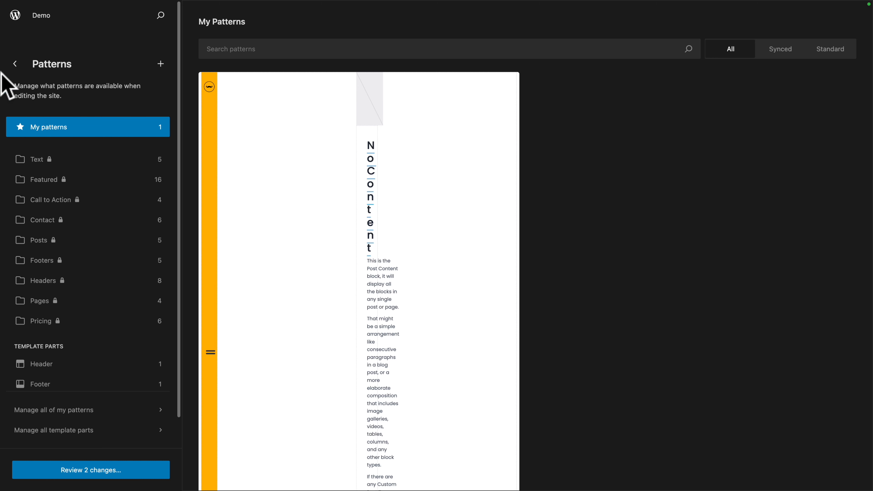
click(11, 67)
click(41, 189)
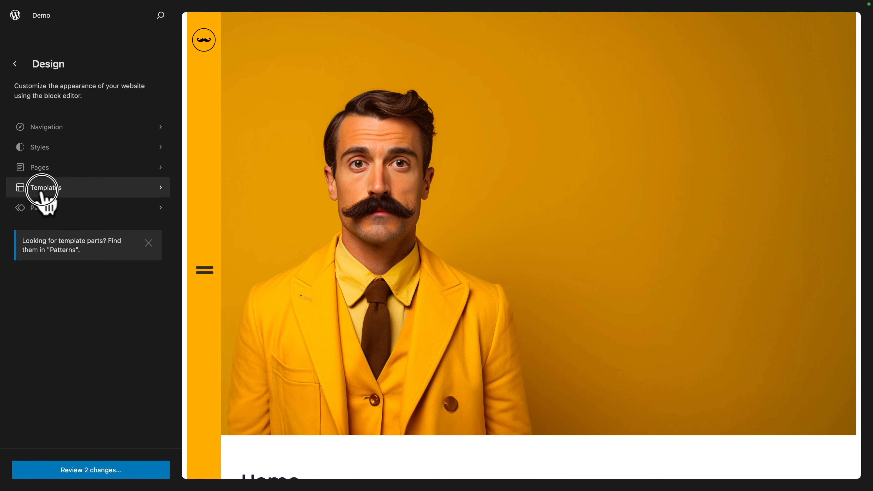
click(34, 218)
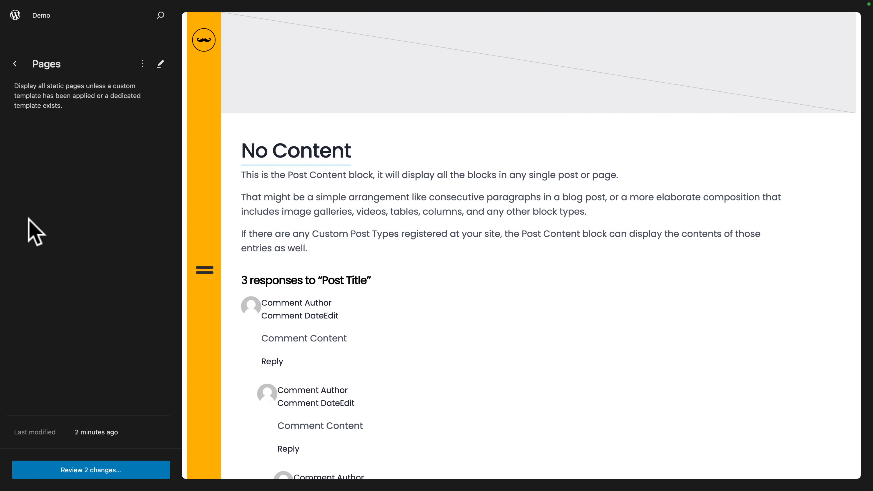
click(287, 208)
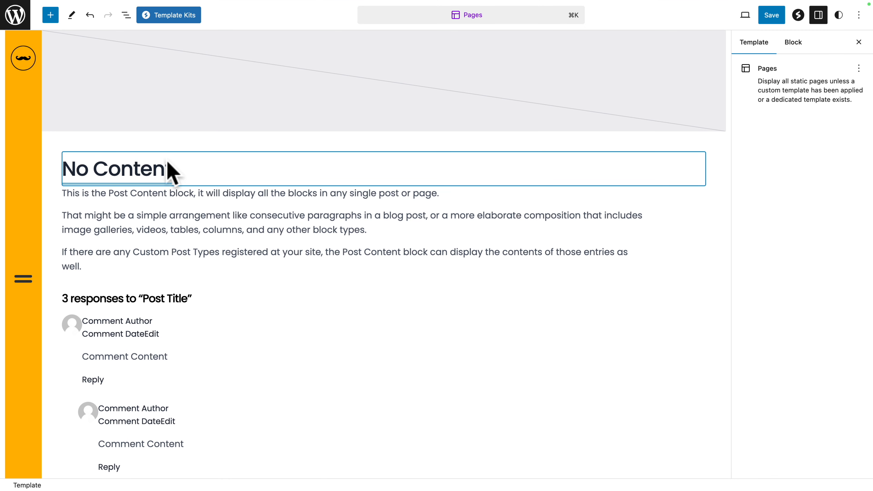
Step: Delete the dynamic post title heading above the post content in the Pages template's vertical header layout
click(170, 172)
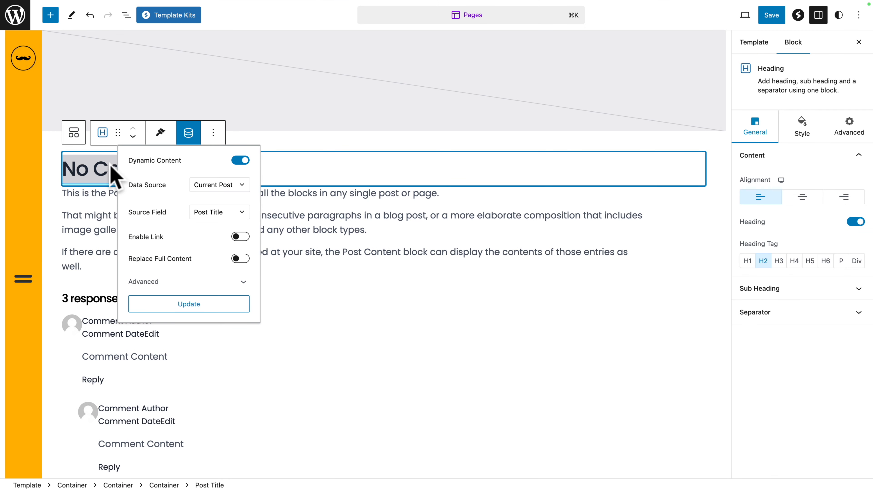
click(213, 132)
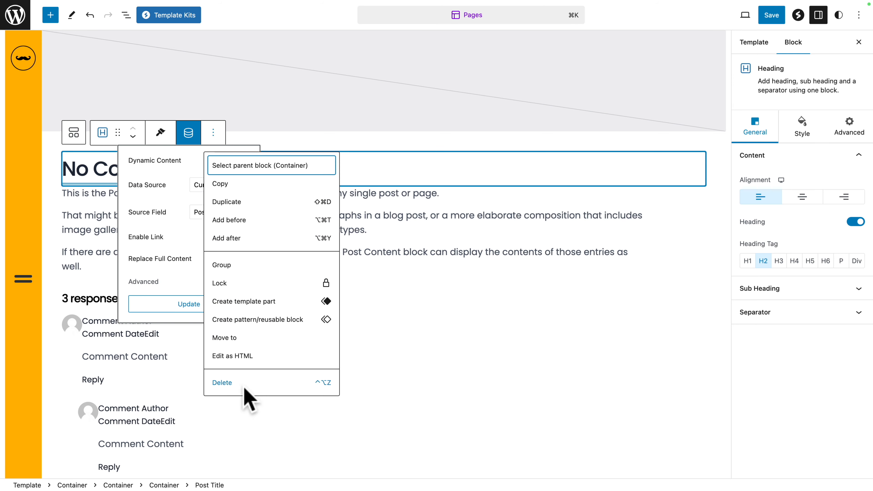
click(246, 383)
Step: Delete the post title heading from the second, lower copy of the content layout in the Pages template
scroll(247, 398, down, 15)
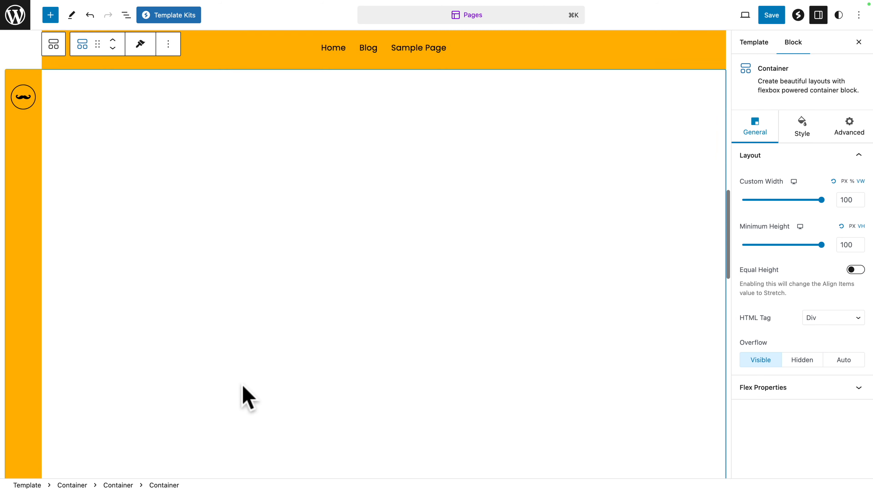
scroll(244, 396, down, 10)
scroll(179, 298, up, 5)
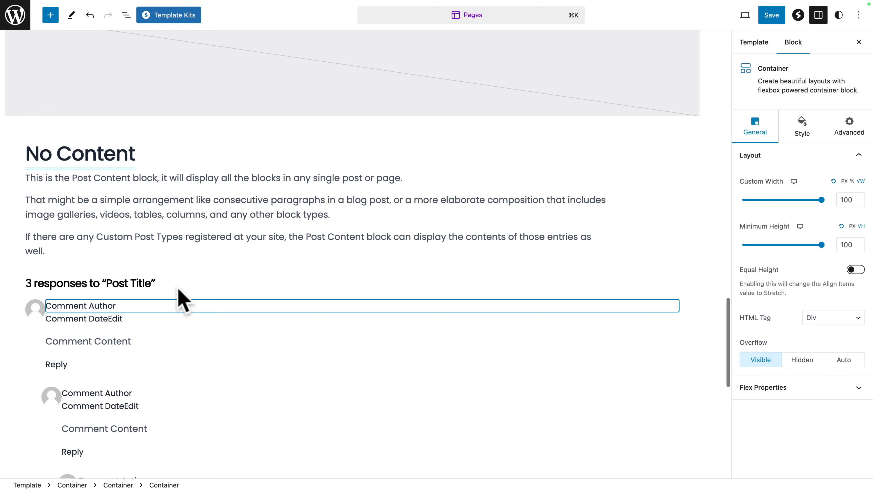
click(151, 162)
click(177, 117)
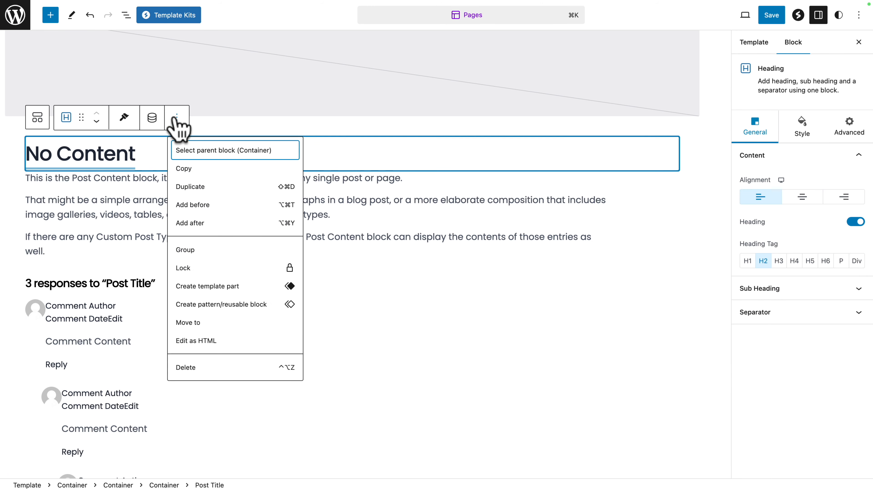
click(189, 367)
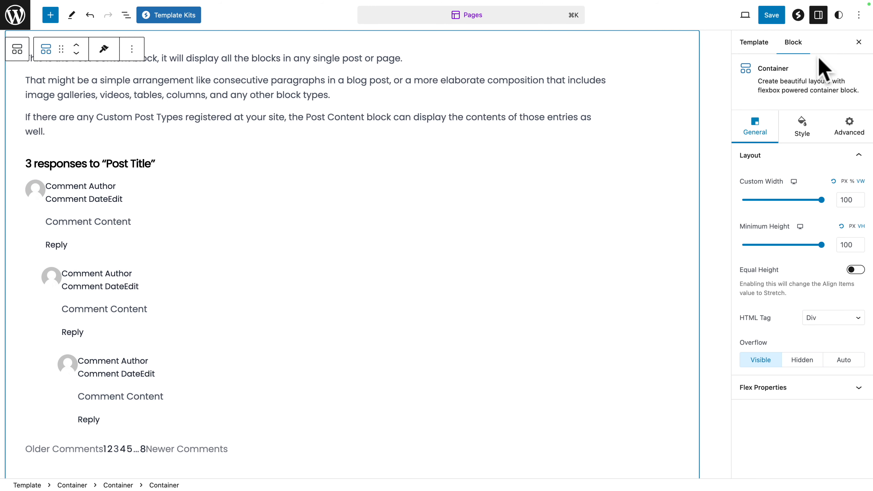
Step: Save the Pages template and review the Home page without its template title on the live site
click(771, 15)
click(771, 15)
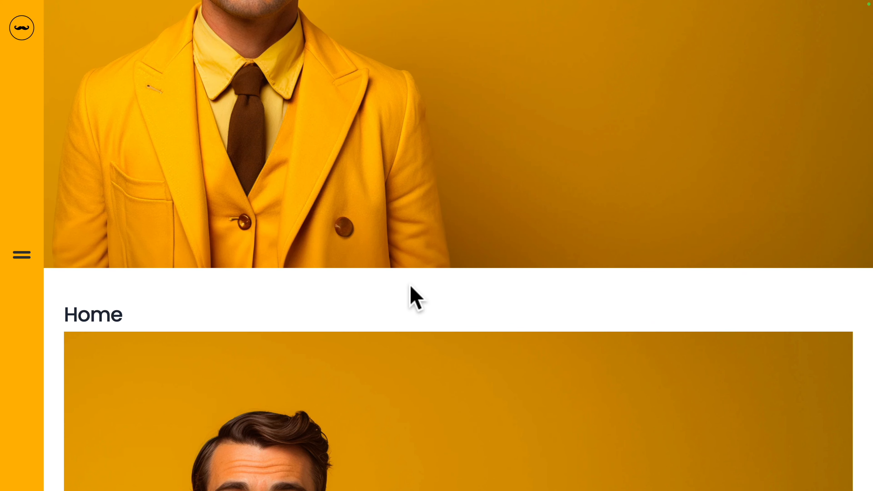
scroll(410, 287, down, 10)
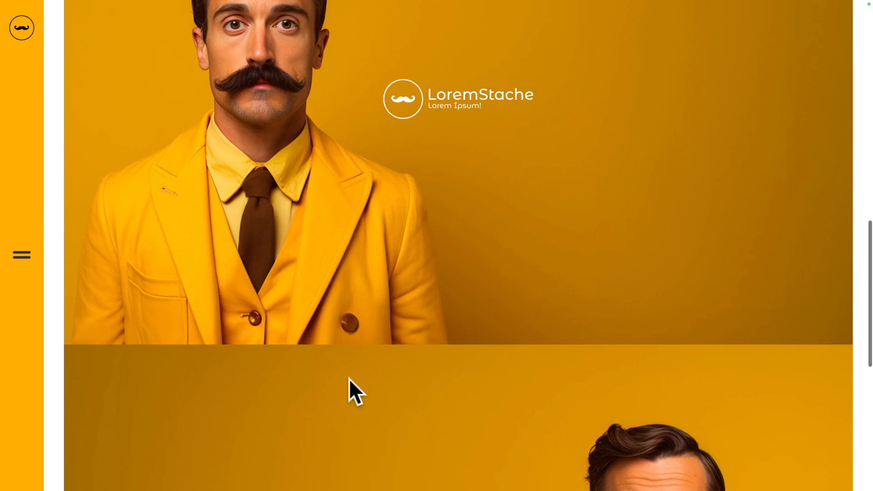
scroll(348, 379, down, 10)
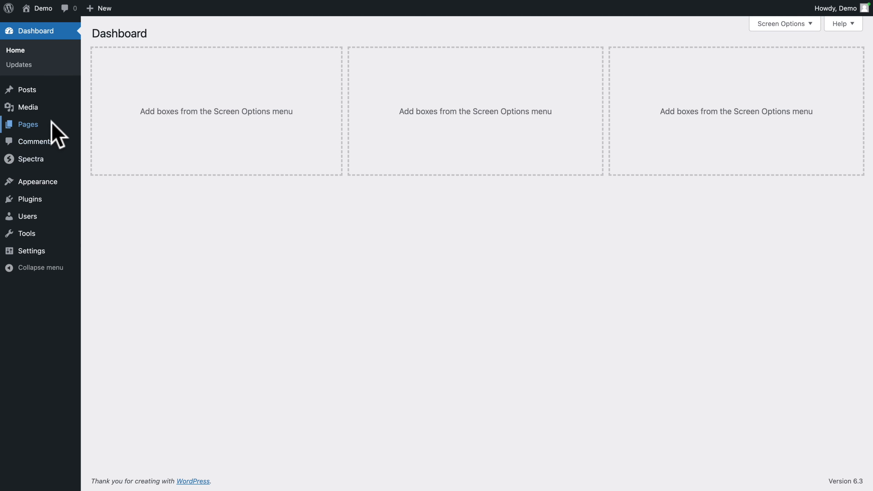
Step: Open the Home page for editing and examine its containers with the List View shown
click(29, 125)
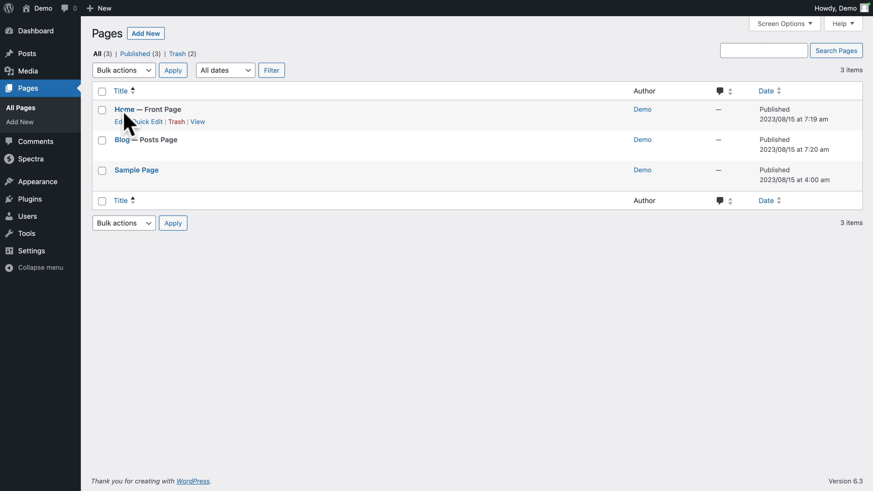
click(120, 122)
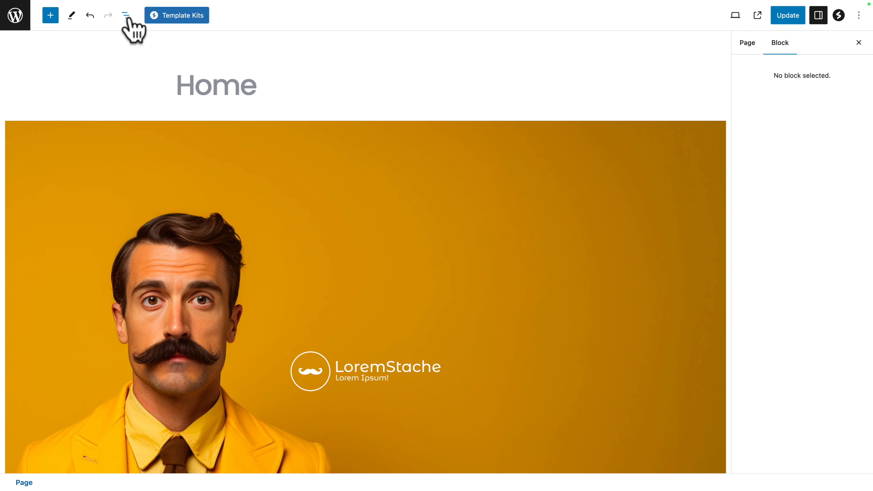
click(127, 16)
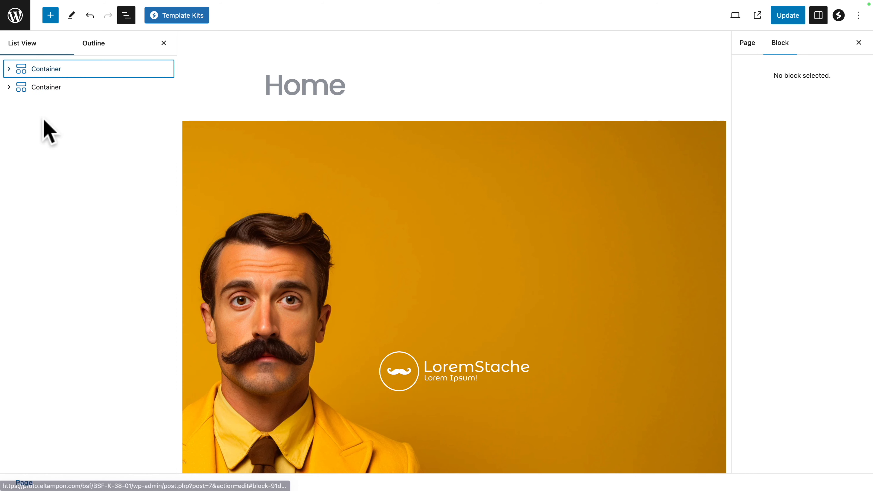
scroll(238, 238, down, 5)
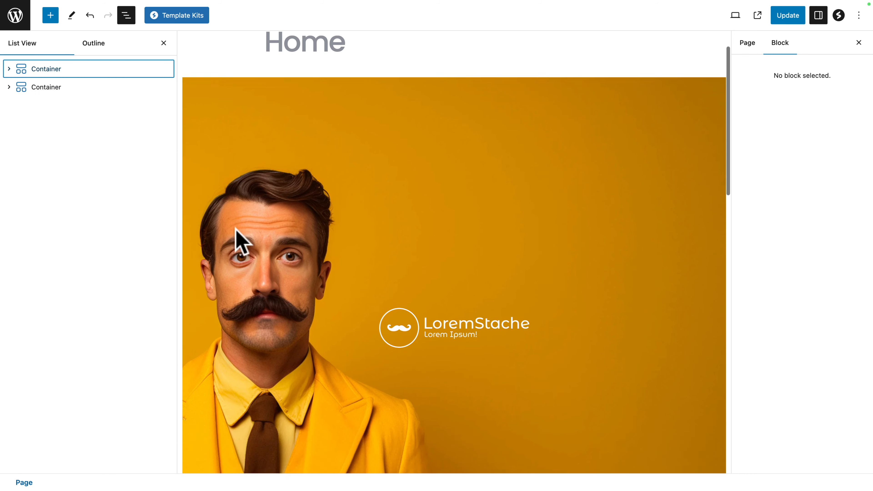
scroll(253, 227, up, 3)
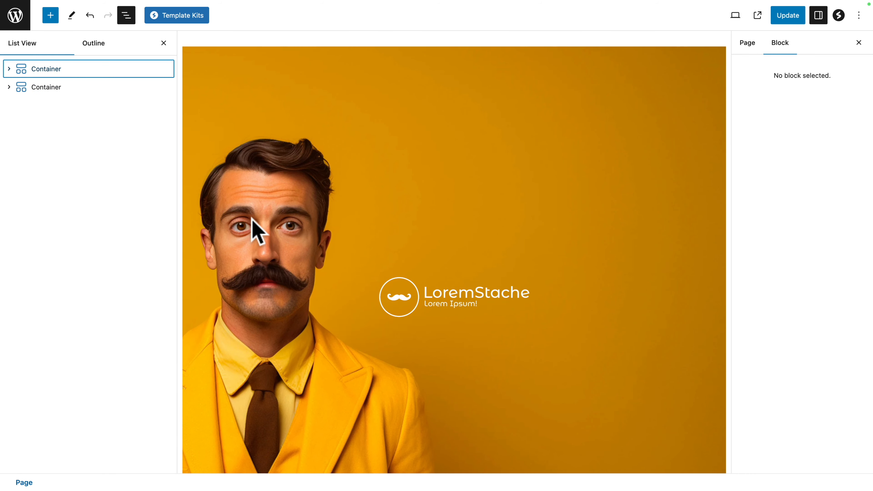
scroll(253, 232, down, 10)
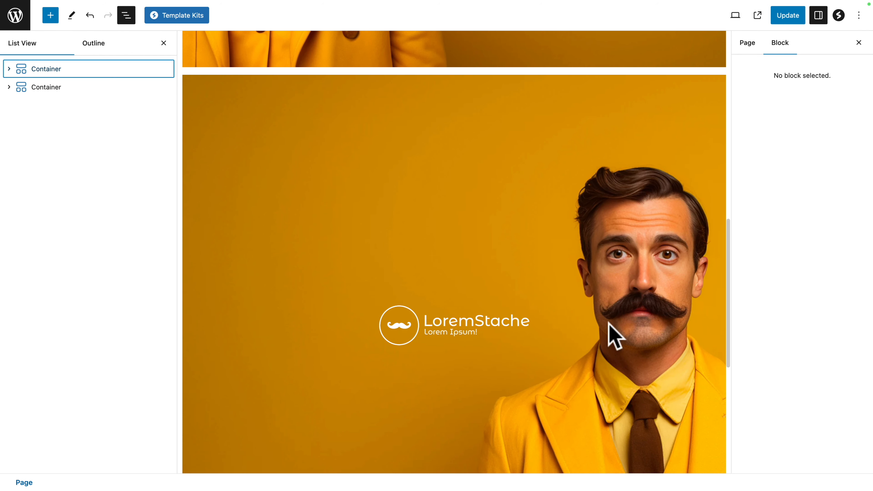
scroll(332, 213, up, 10)
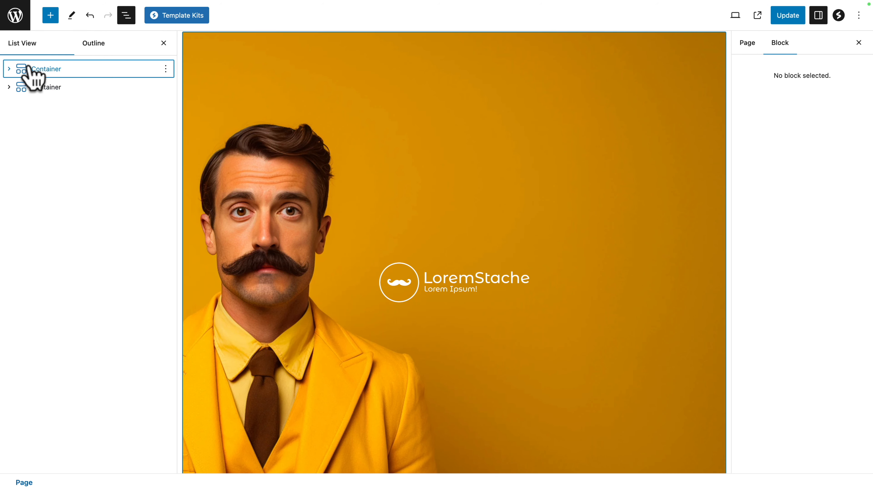
Step: Insert a Spectra Heading block and move it above the Home page's first container
click(37, 70)
click(50, 16)
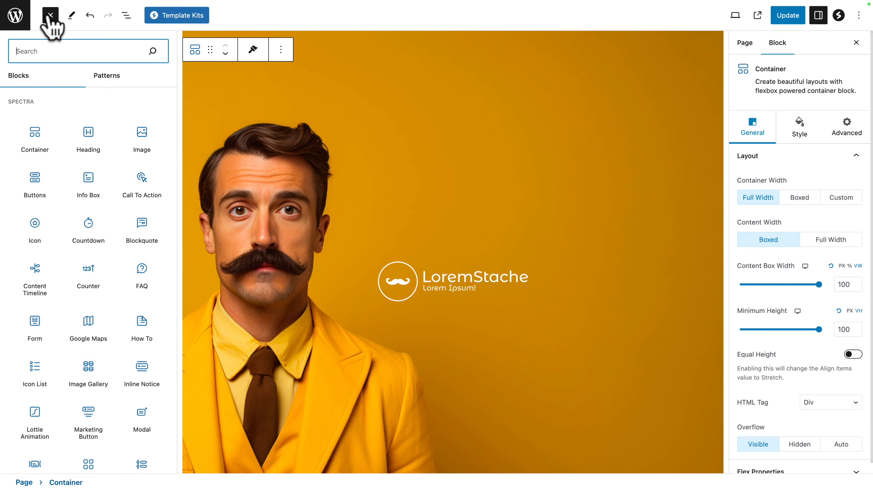
text(head)
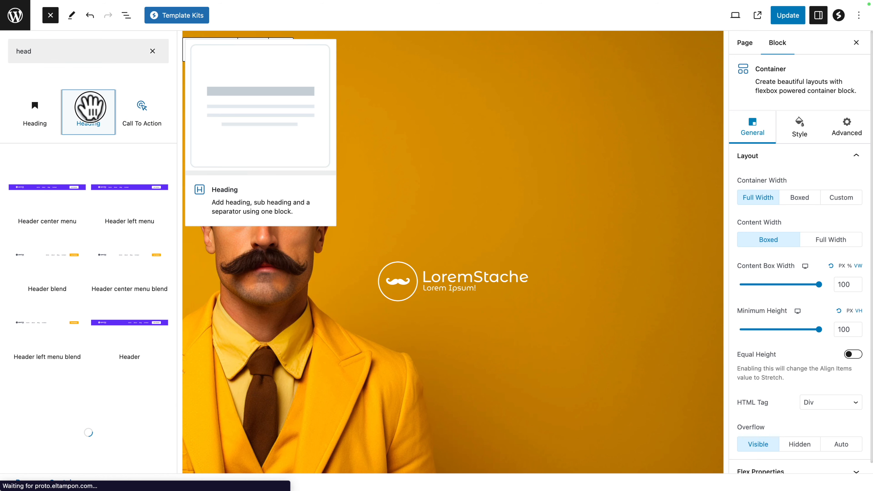
click(89, 110)
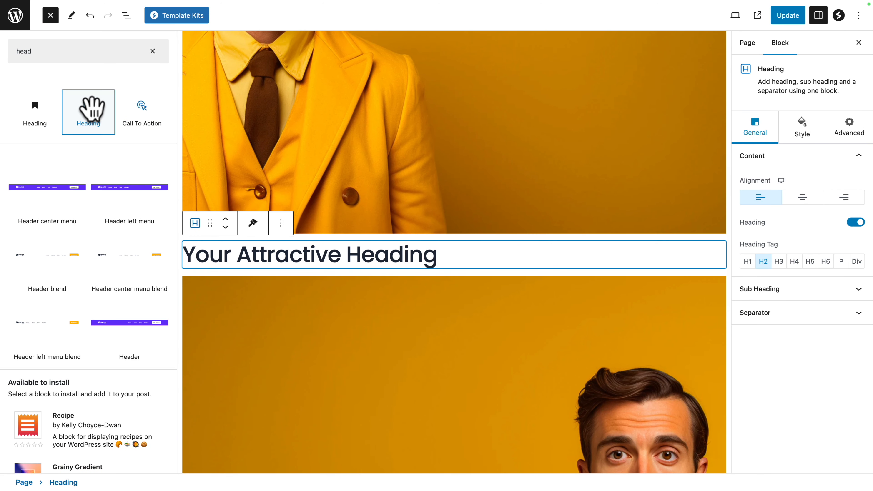
click(226, 222)
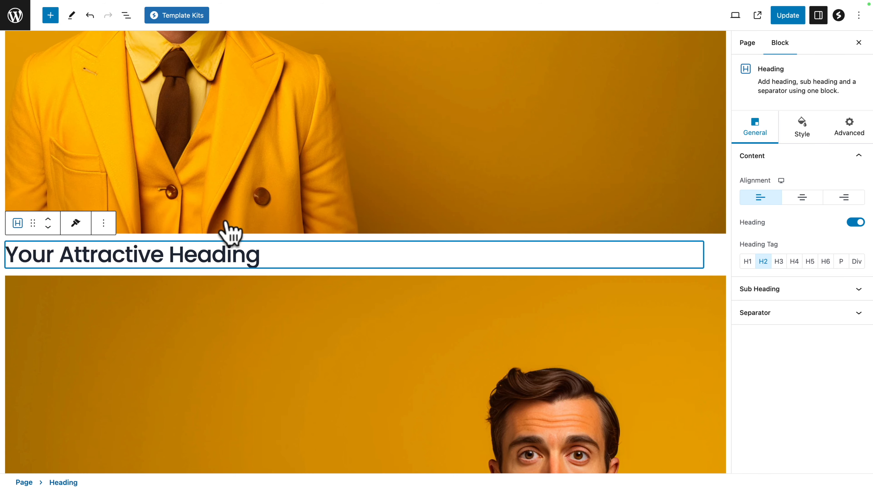
click(48, 220)
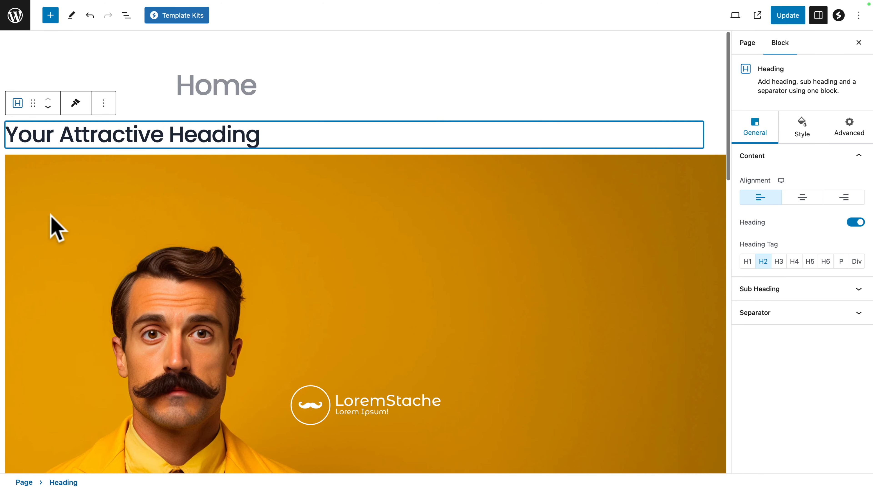
Step: Apply dynamic content to the new heading's text, using Current Post as data source and Post Title as source field
click(43, 136)
triple_click(42, 136)
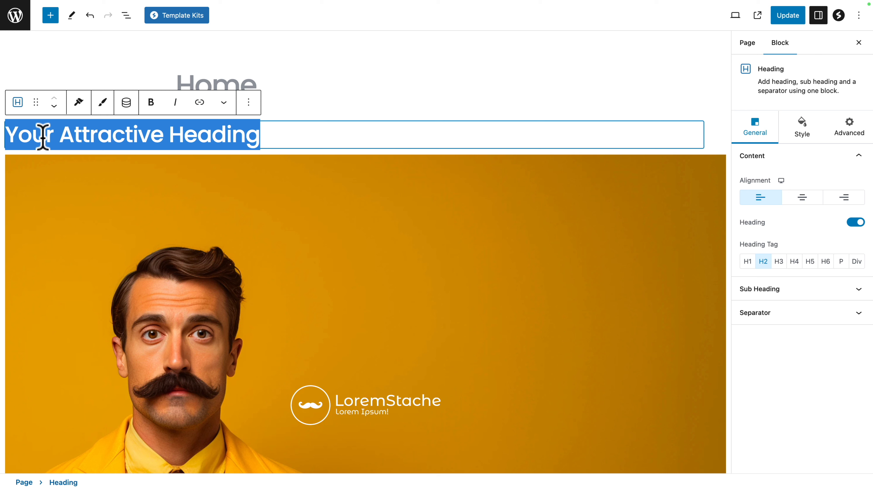
click(126, 104)
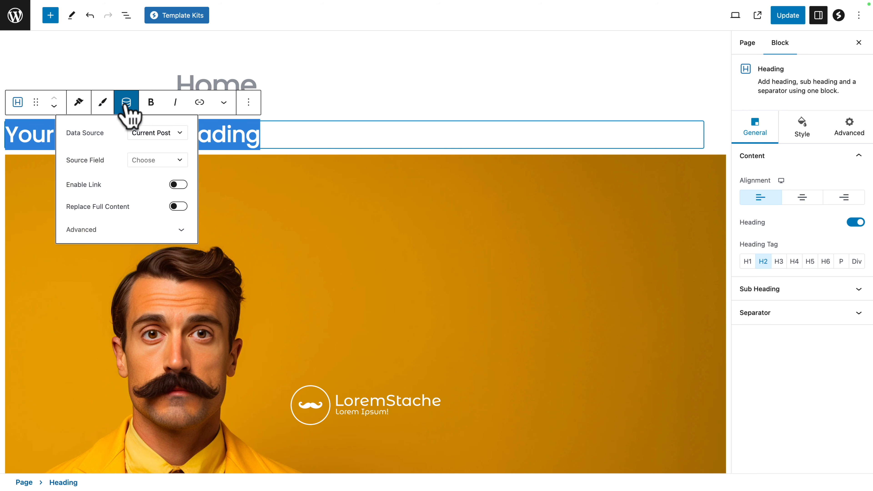
click(182, 161)
click(130, 194)
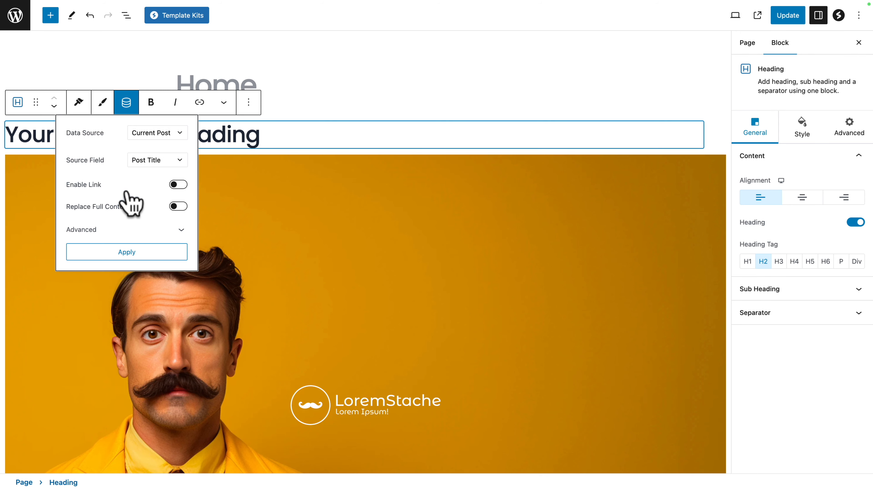
click(126, 254)
Step: Update the Home page and check its upper section and vertical header menu on the live site
click(784, 15)
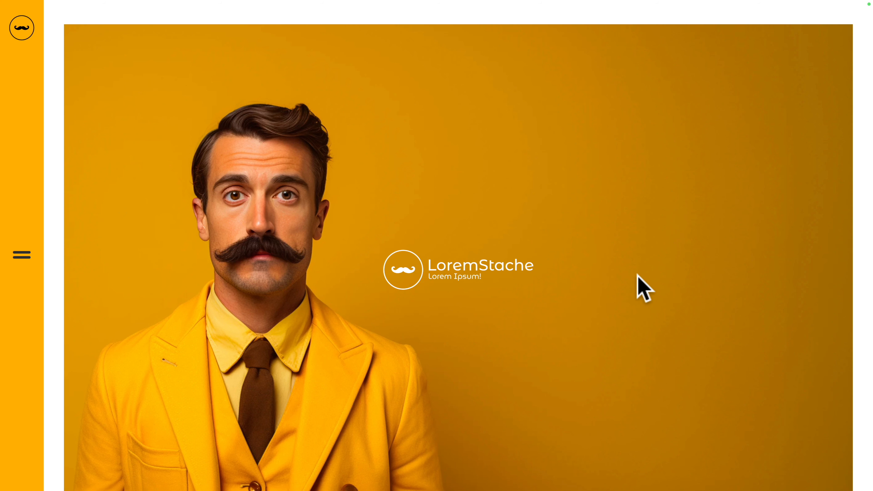
scroll(638, 275, up, 3)
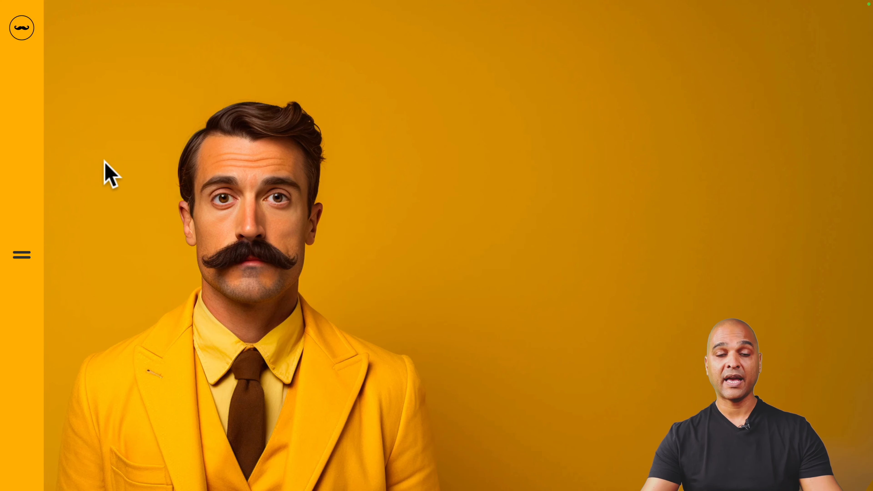
click(17, 260)
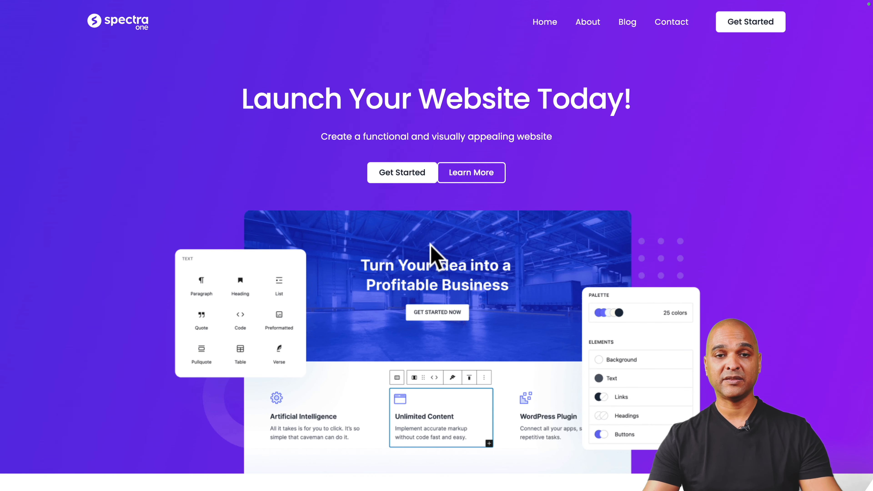
Step: Examine the sections of the Spectra One sample home page
scroll(430, 243, down, 20)
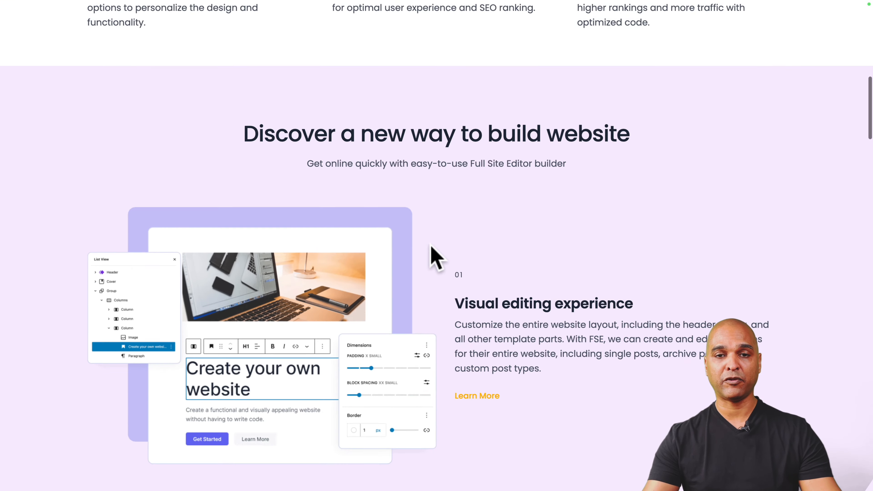
scroll(431, 246, down, 3)
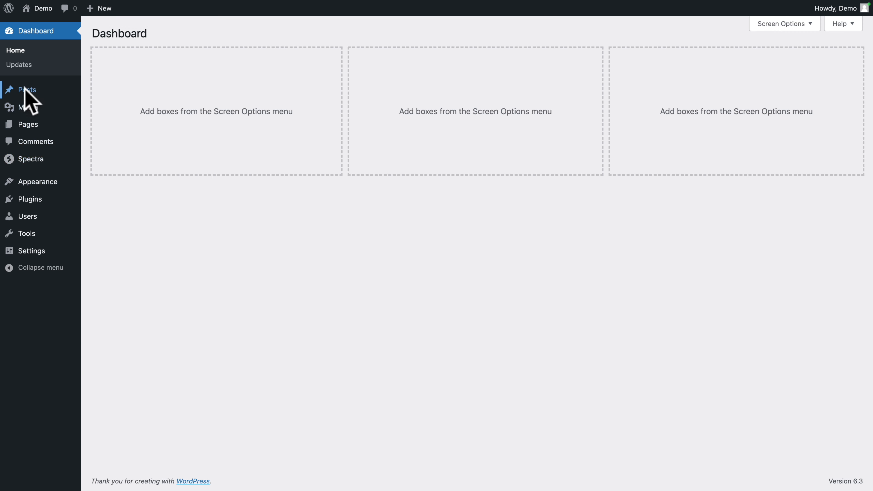
Step: Open the "Hello world!" post for editing and replace its body text with the copied Lorem ipsum paragraphs
click(23, 92)
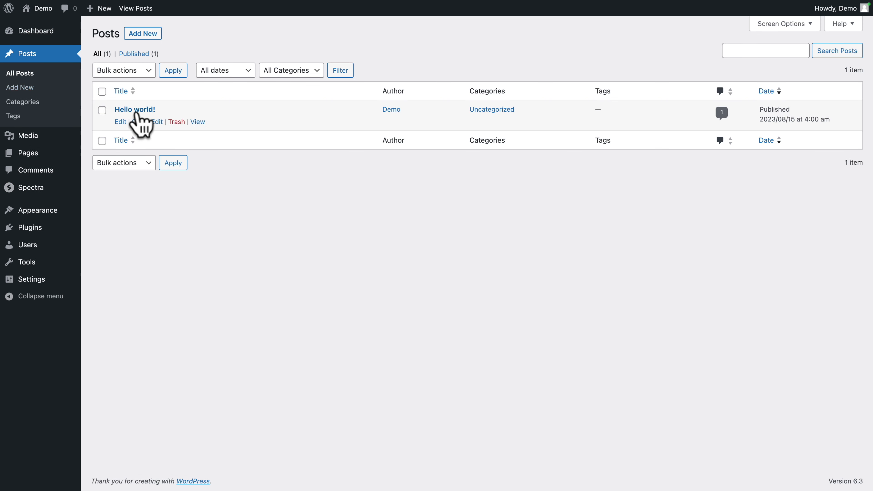
click(120, 123)
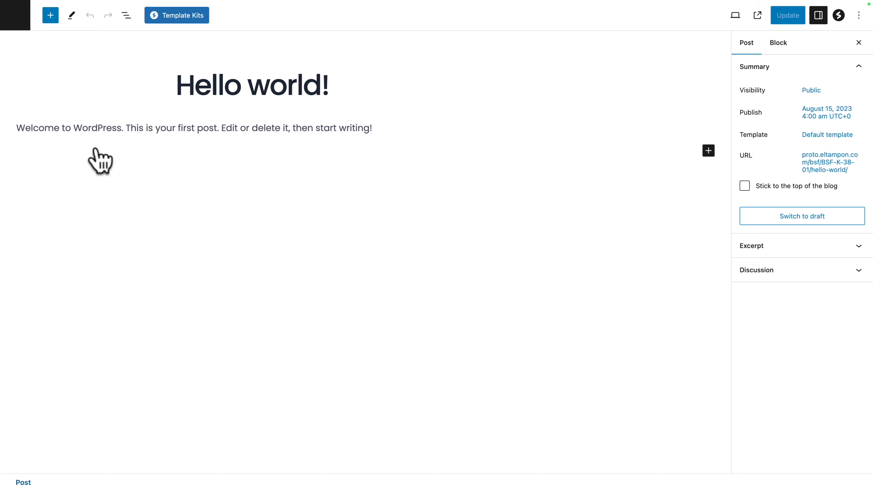
triple_click(87, 125)
key(BackSpace)
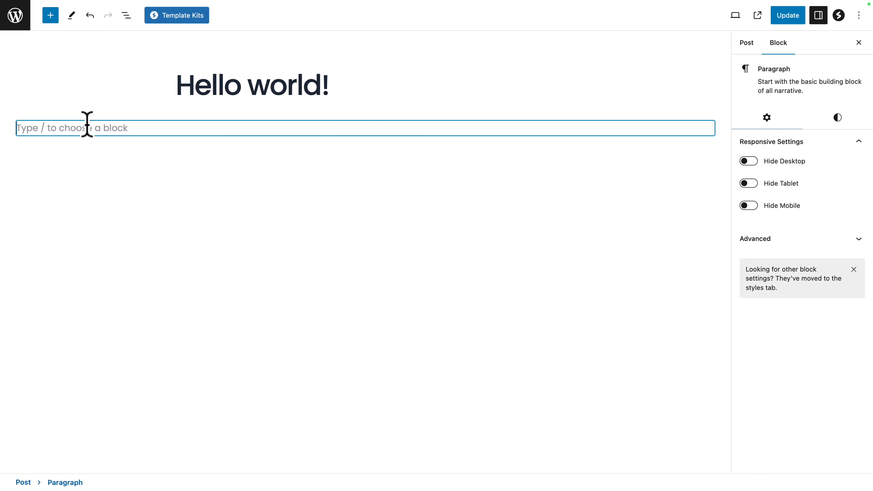
key(ctrl+v)
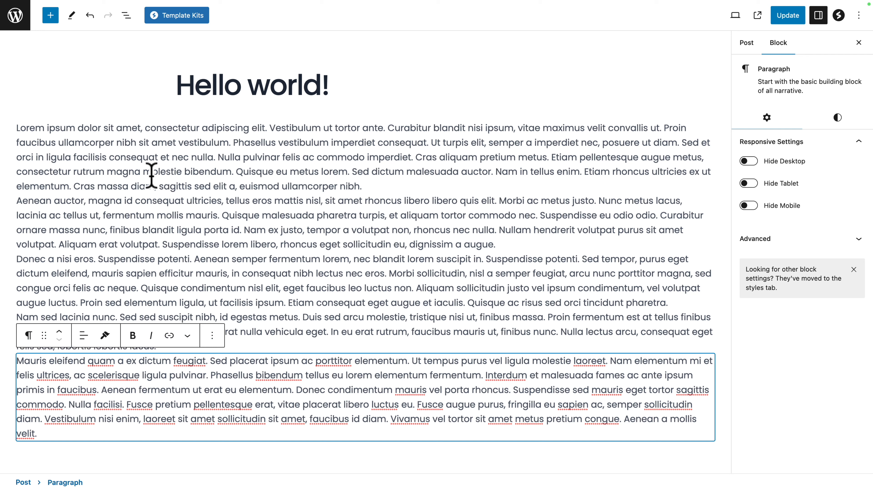
Step: Set hero-01.webp from the media library as the post's featured image and update the post
click(746, 45)
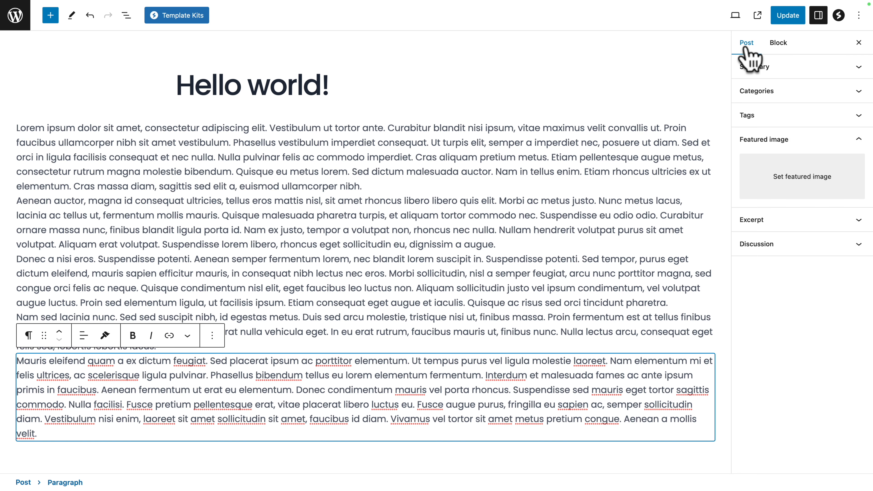
click(810, 192)
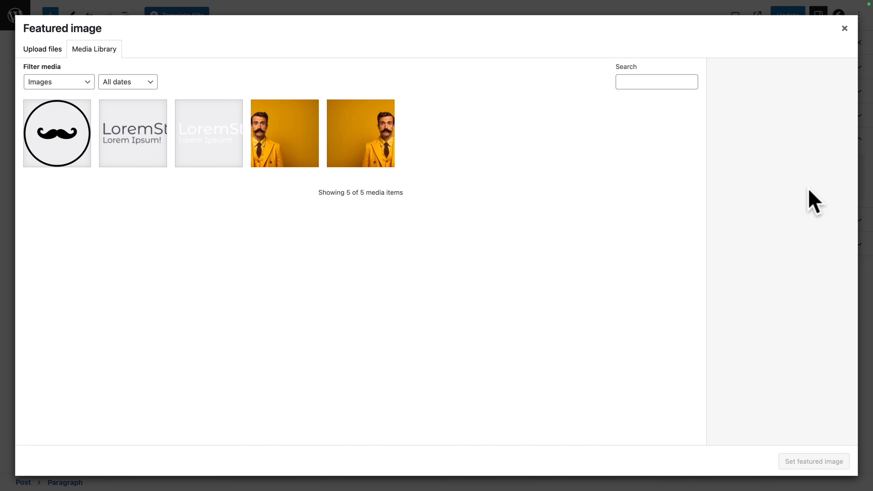
click(380, 132)
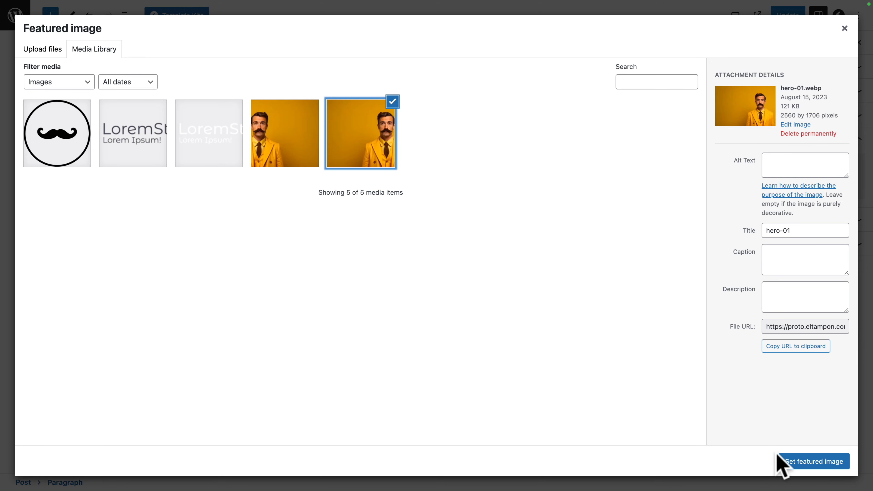
click(798, 462)
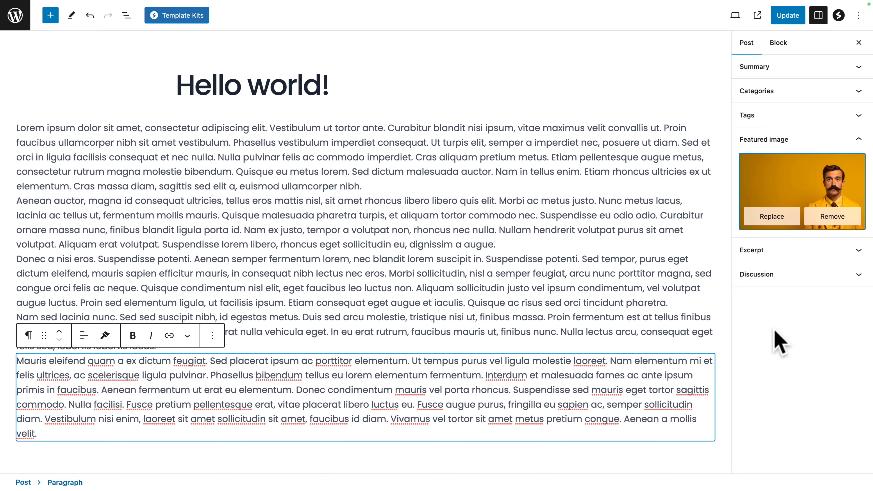
click(787, 16)
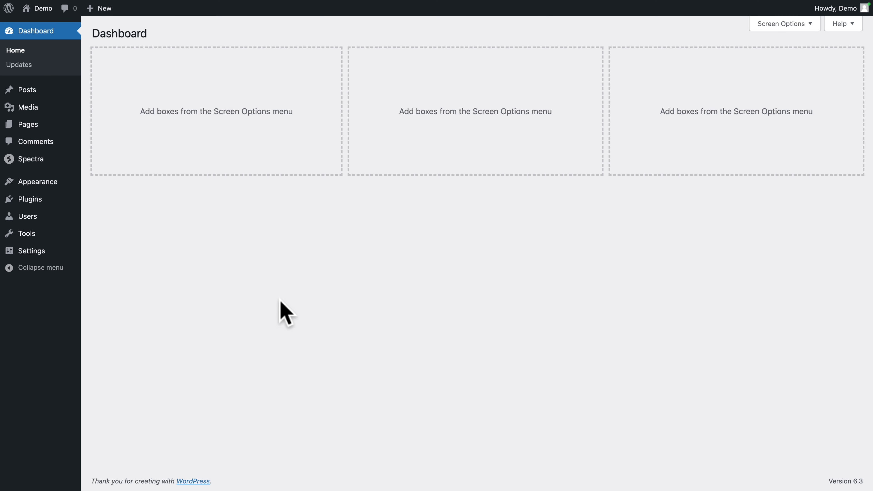
Step: Open the Blog Home template for editing in the site editor
mouse_move(52, 184)
click(97, 198)
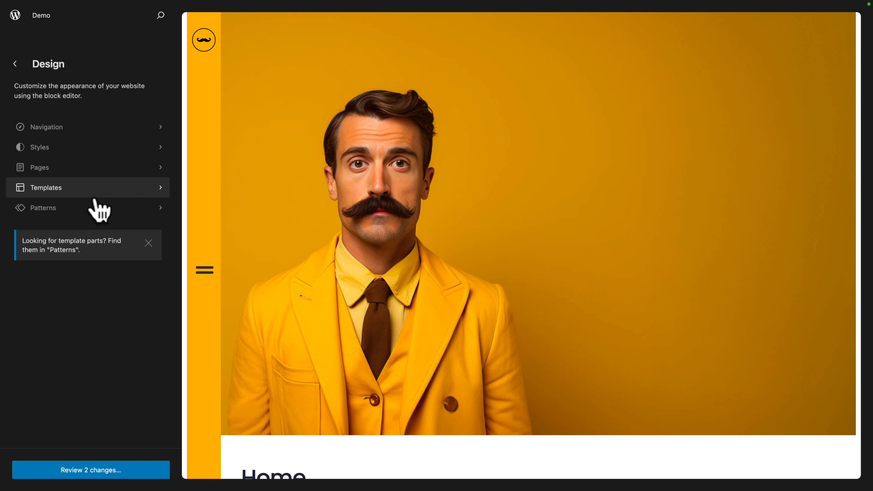
click(86, 192)
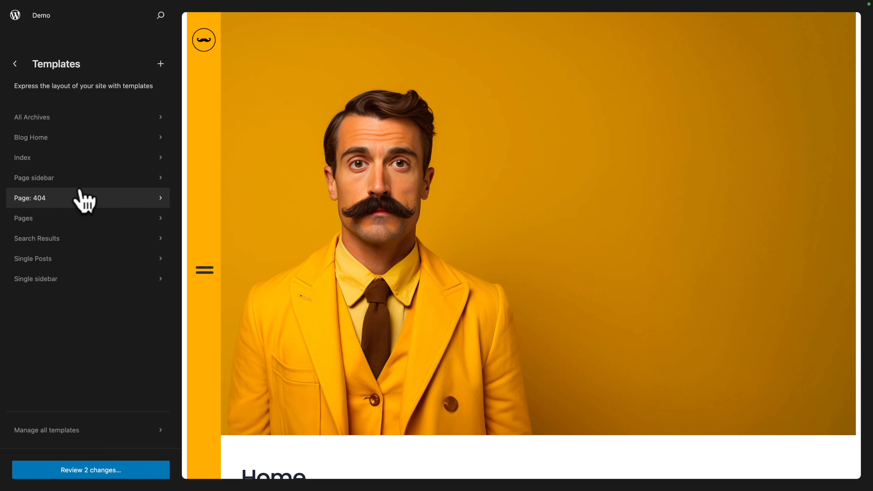
click(34, 138)
click(302, 156)
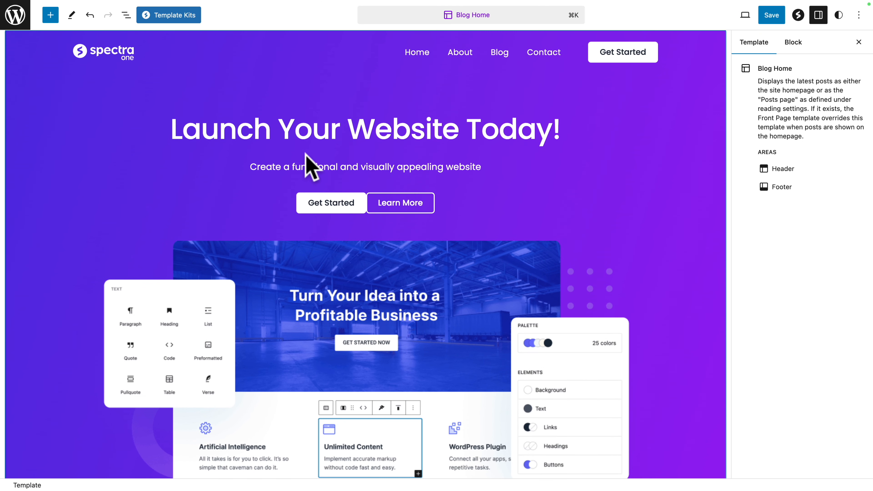
Step: Delete the header, all groups and the footer from the Blog Home template
click(126, 15)
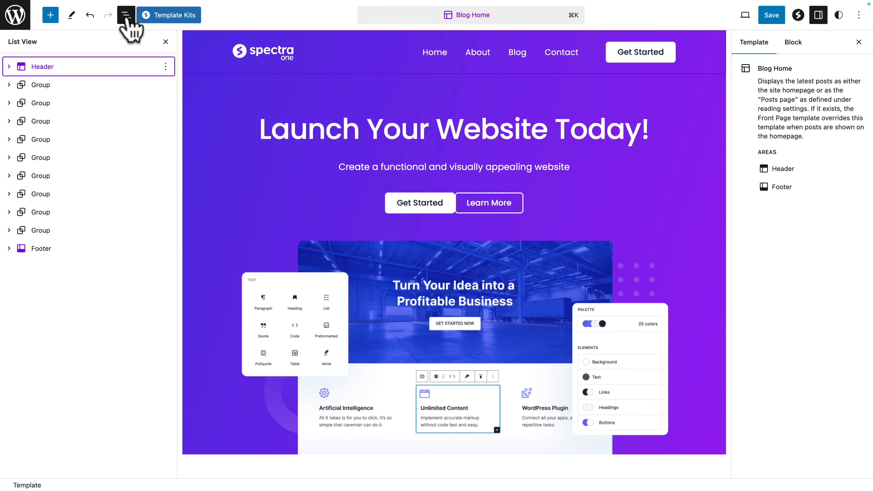
click(166, 65)
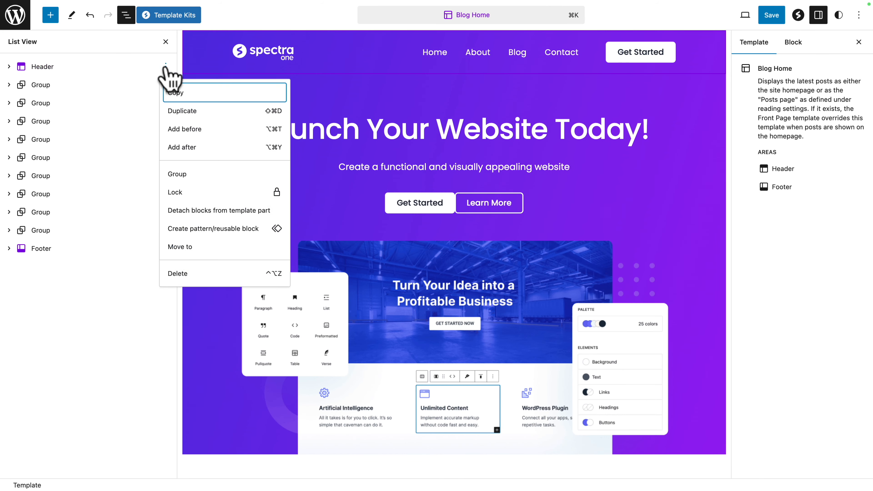
click(171, 273)
click(175, 337)
click(175, 326)
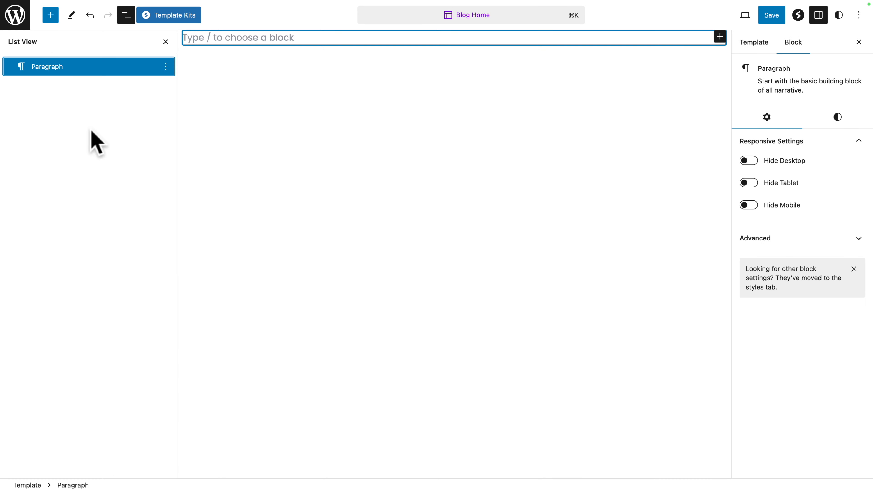
Step: Insert the custom "Vertical Page Pattern" into the empty Blog Home template
click(48, 17)
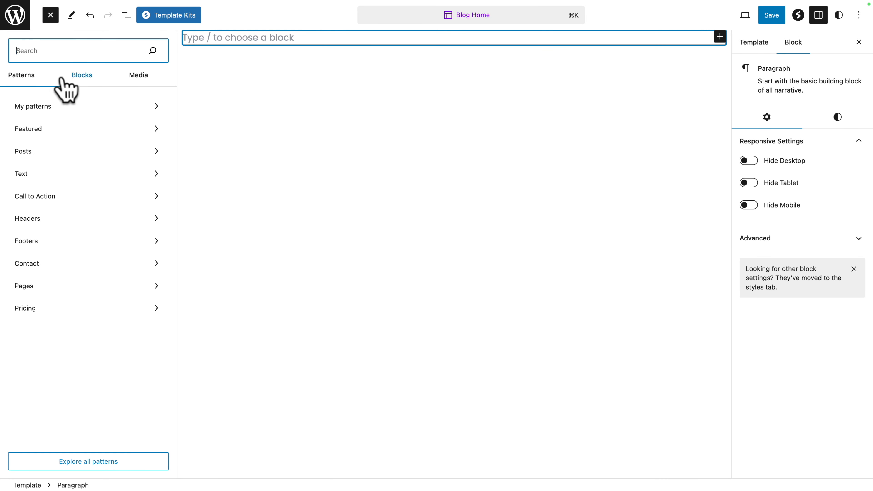
click(44, 107)
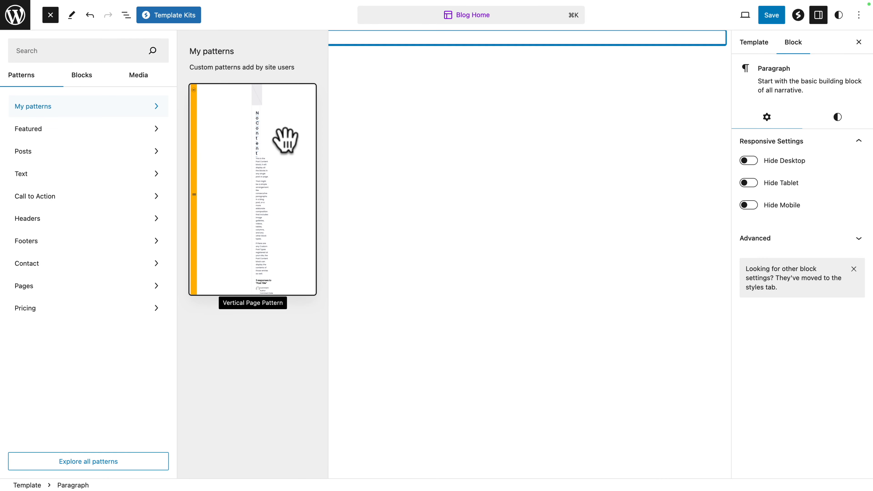
click(286, 138)
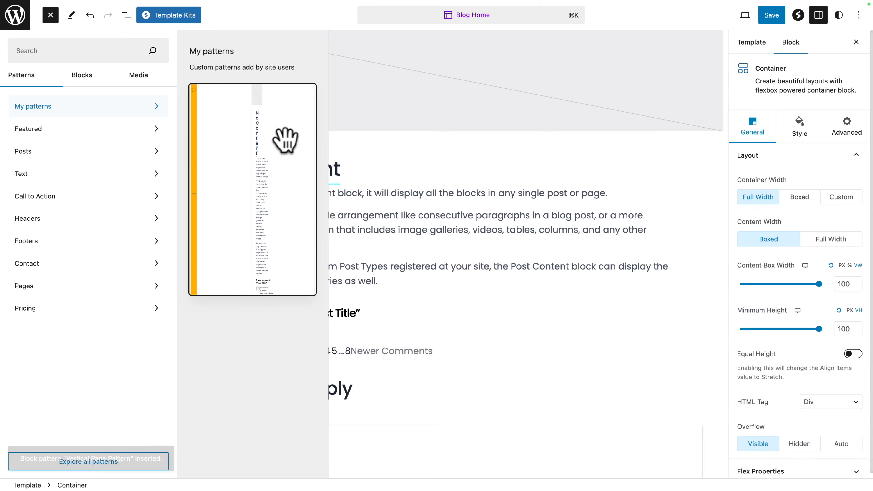
Step: Insert the "Blog grid" posts pattern into the template and check it below the vertical page layout
click(24, 159)
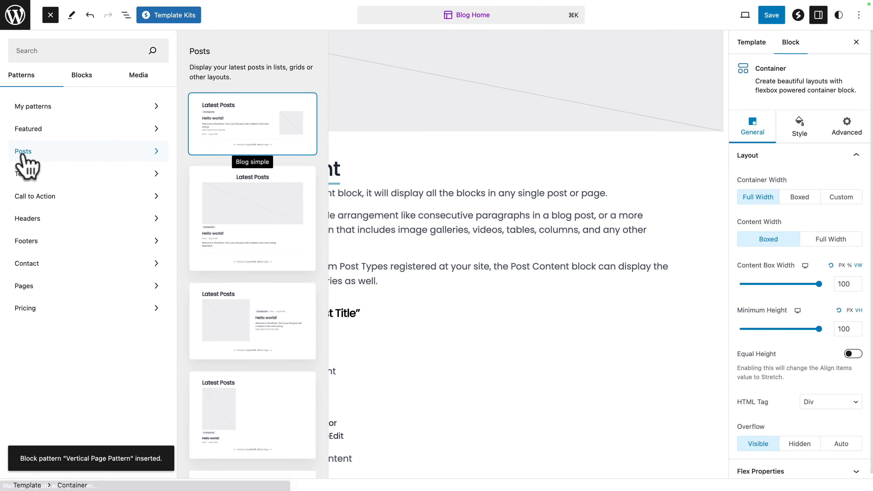
scroll(235, 272, down, 3)
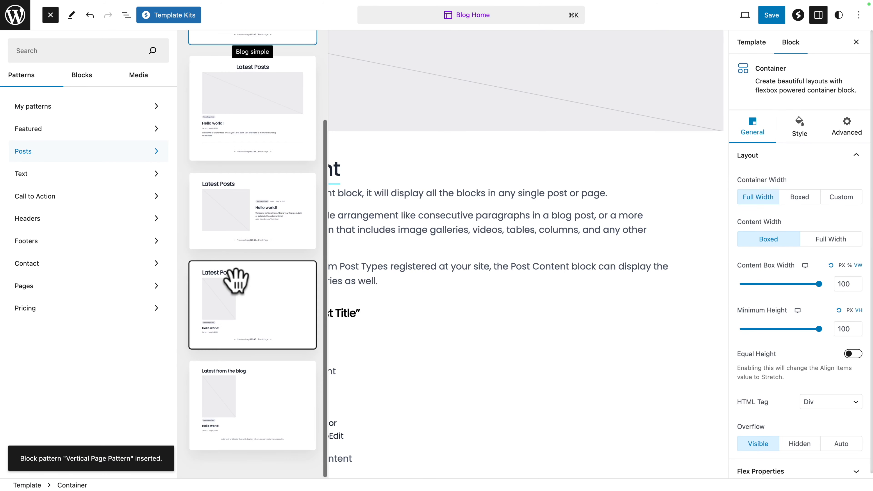
click(234, 306)
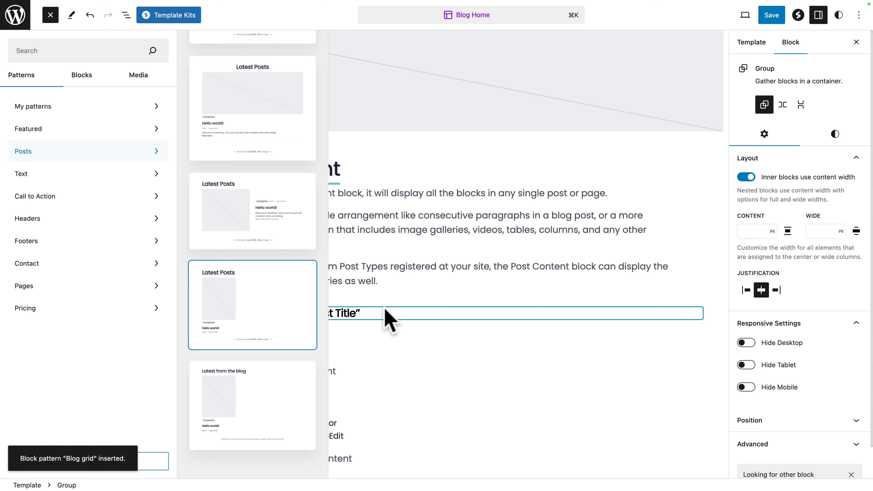
click(384, 306)
scroll(56, 172, down, 20)
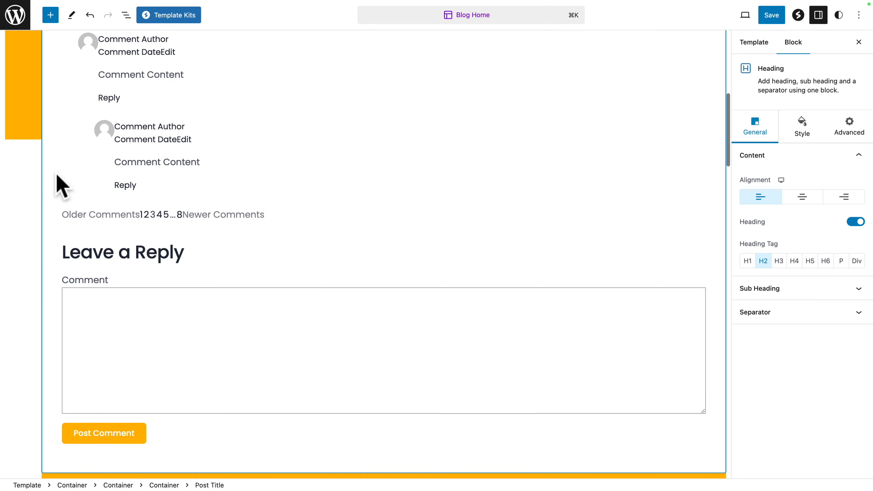
scroll(62, 185, down, 15)
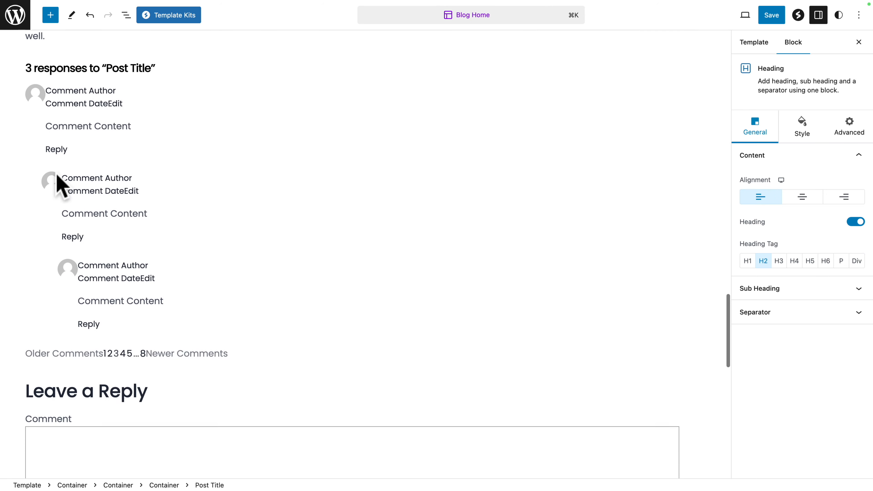
scroll(62, 185, down, 7)
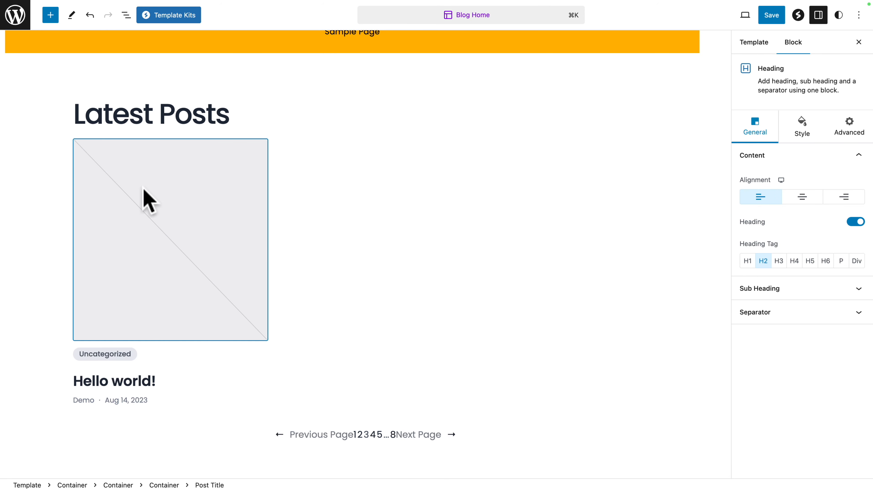
Step: Collapse the template's block structure to its top-level blocks and copy the Latest Posts group
click(126, 14)
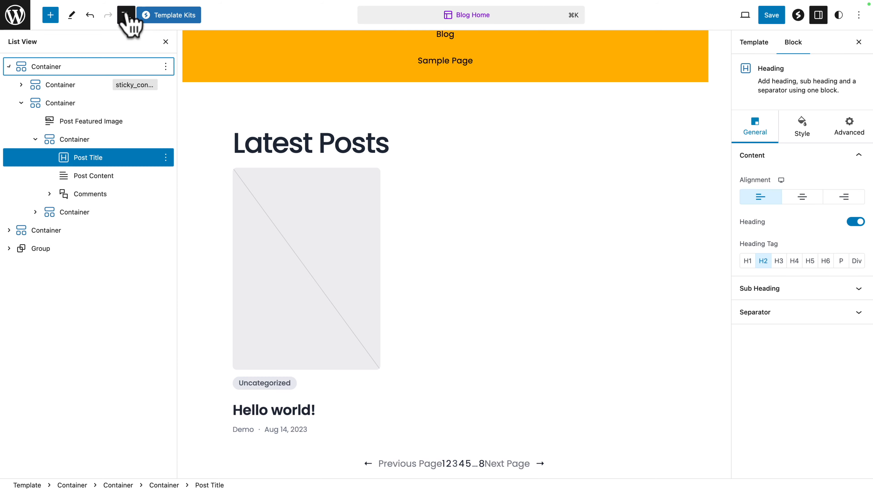
click(21, 102)
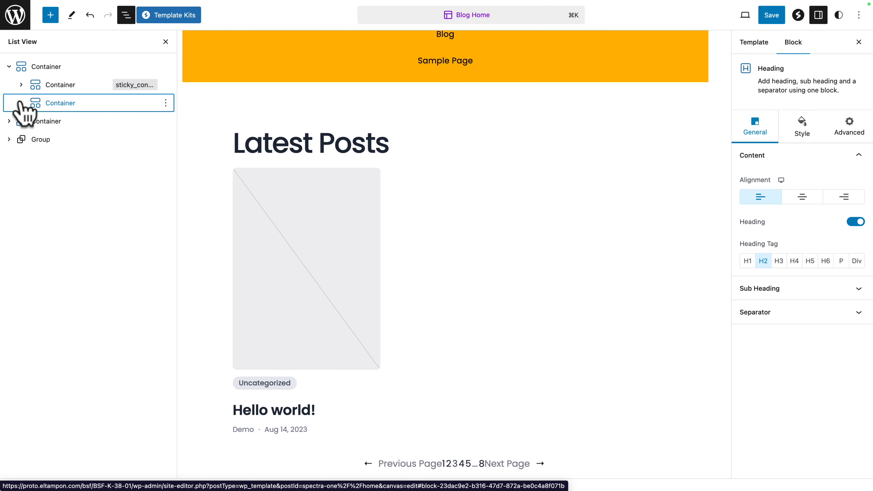
click(10, 66)
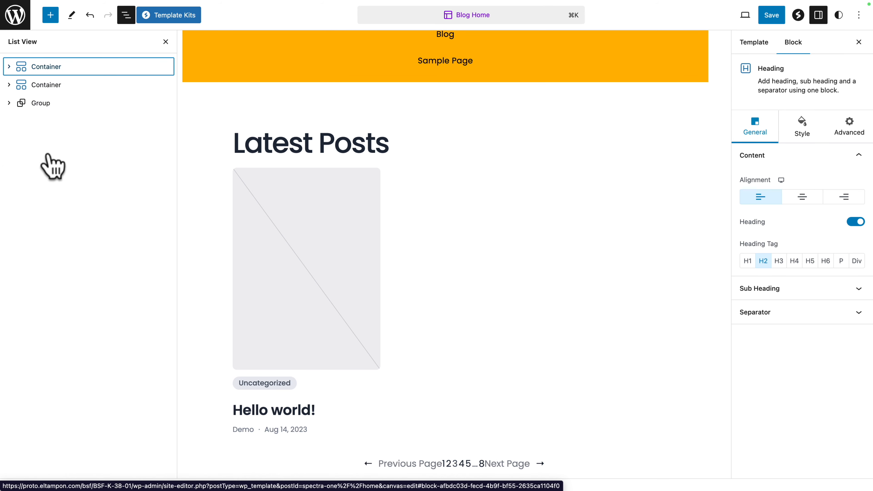
click(28, 69)
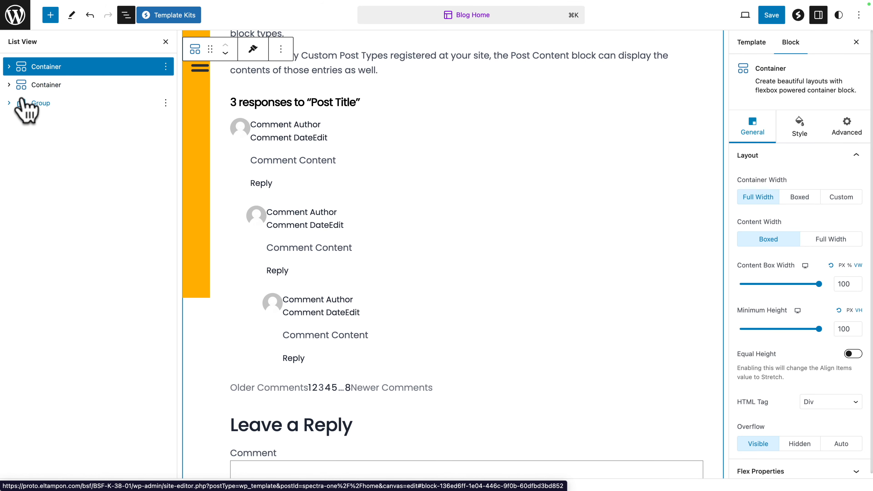
click(24, 88)
click(32, 104)
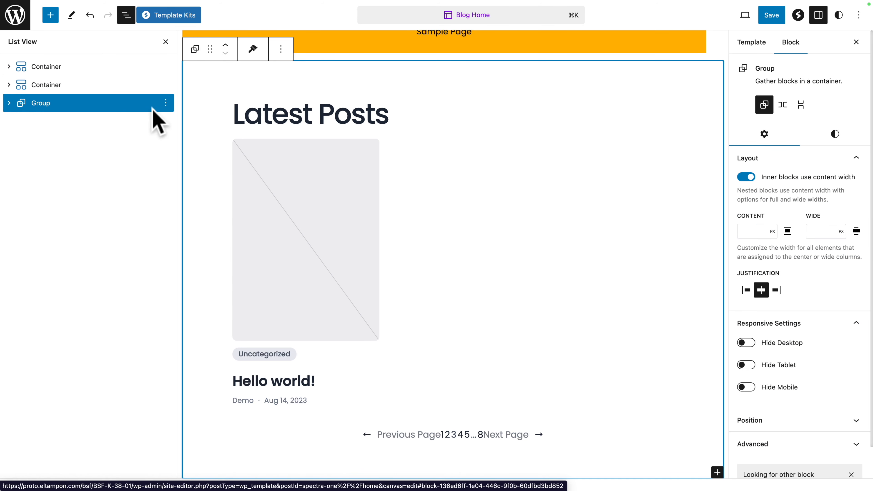
click(165, 103)
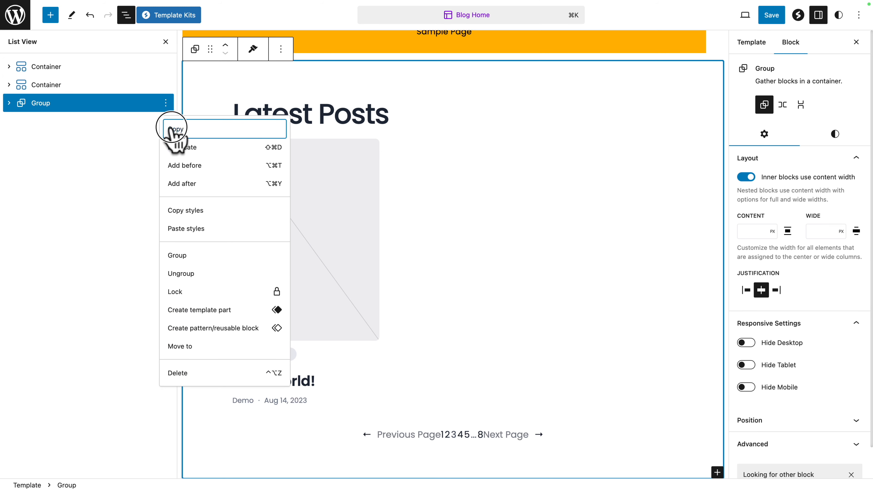
click(171, 130)
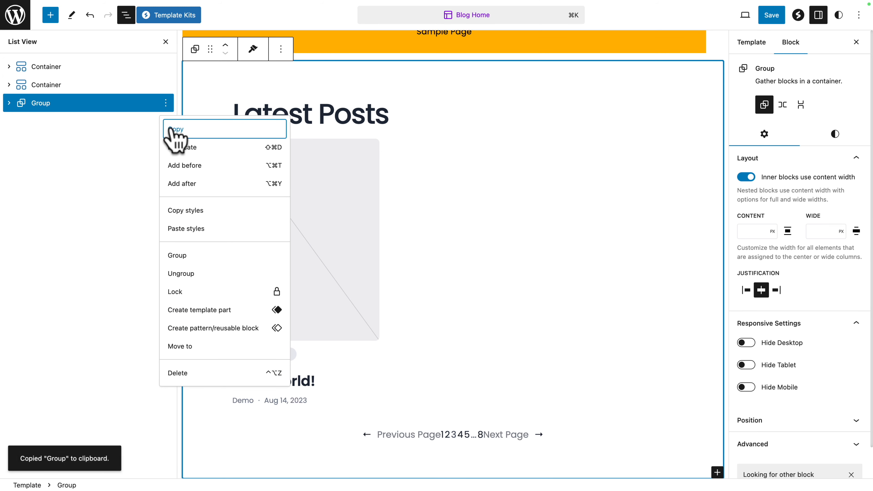
Step: Paste the copied Latest Posts group before the Post Featured Image inside the first top-level container's content container
click(40, 71)
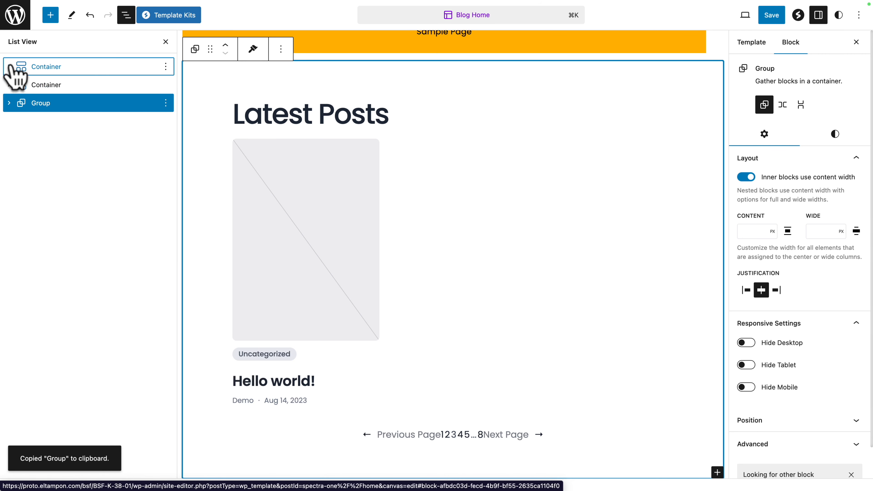
click(40, 72)
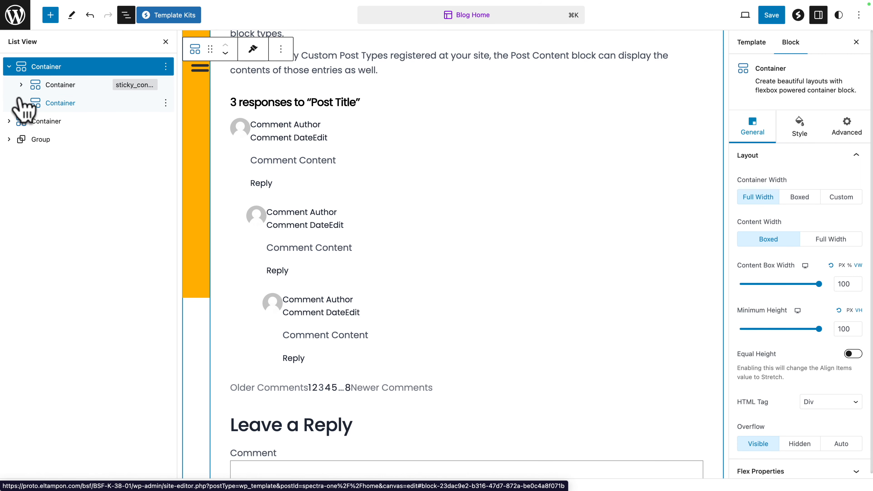
click(21, 103)
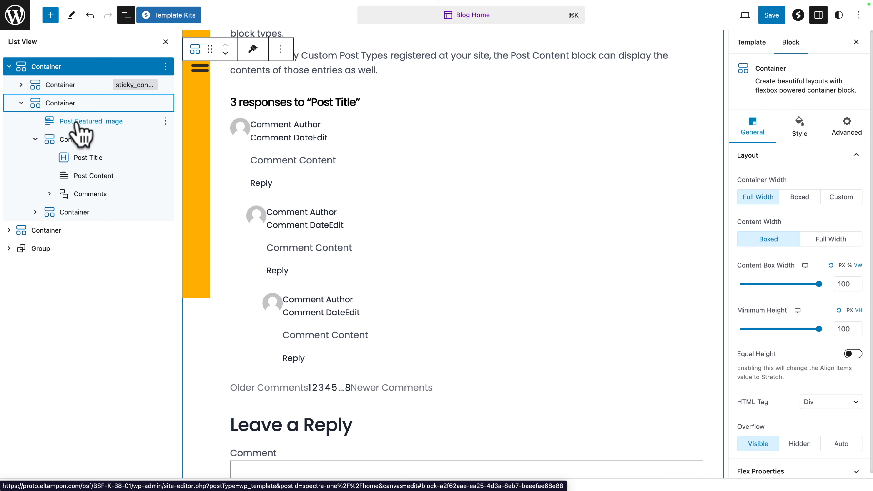
click(79, 131)
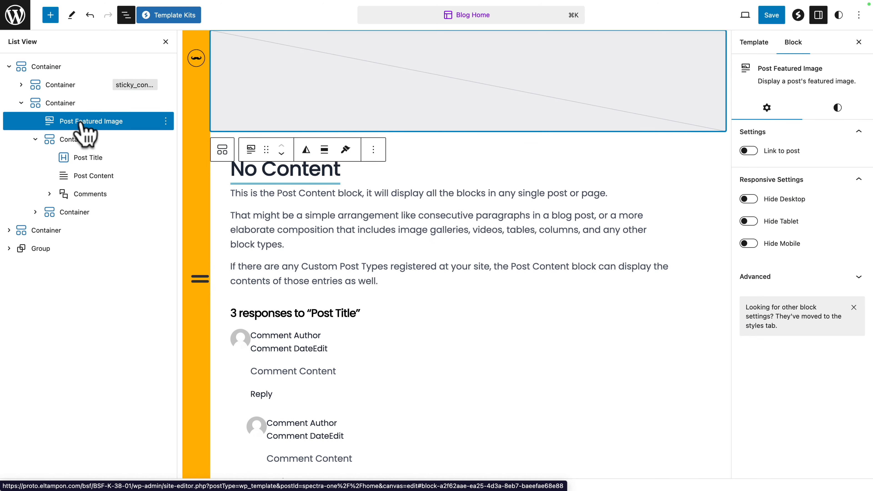
click(165, 121)
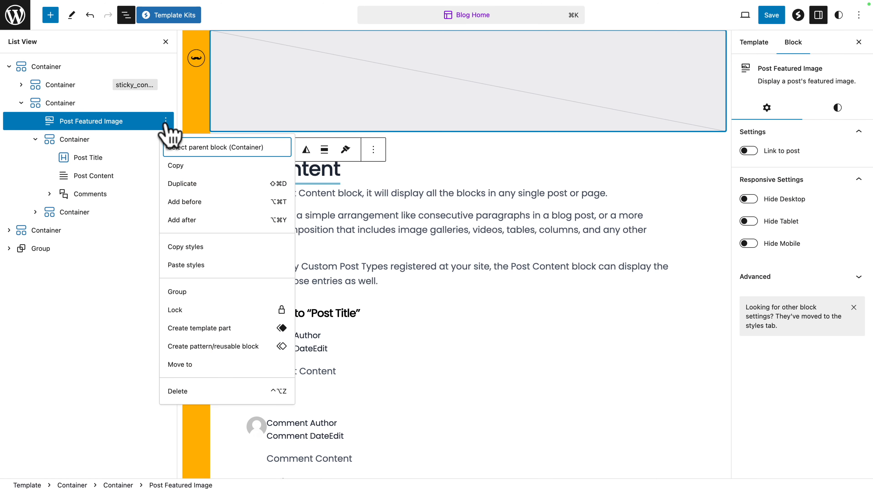
click(179, 201)
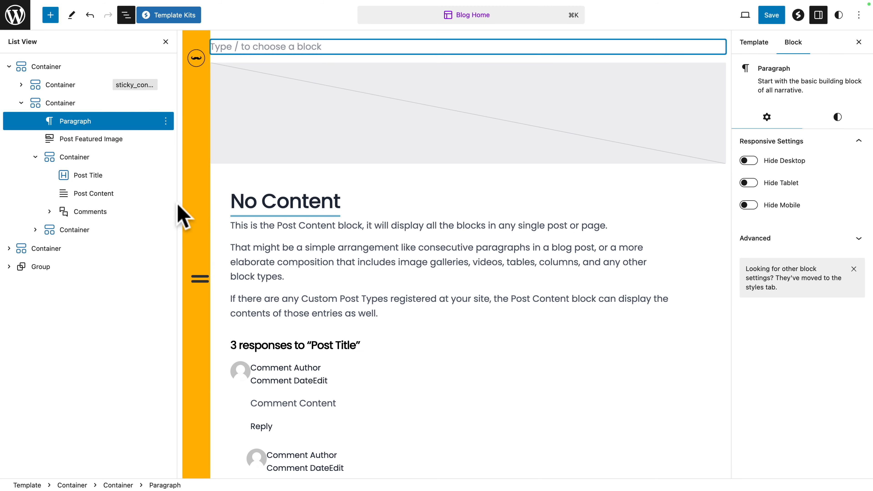
right_click(234, 43)
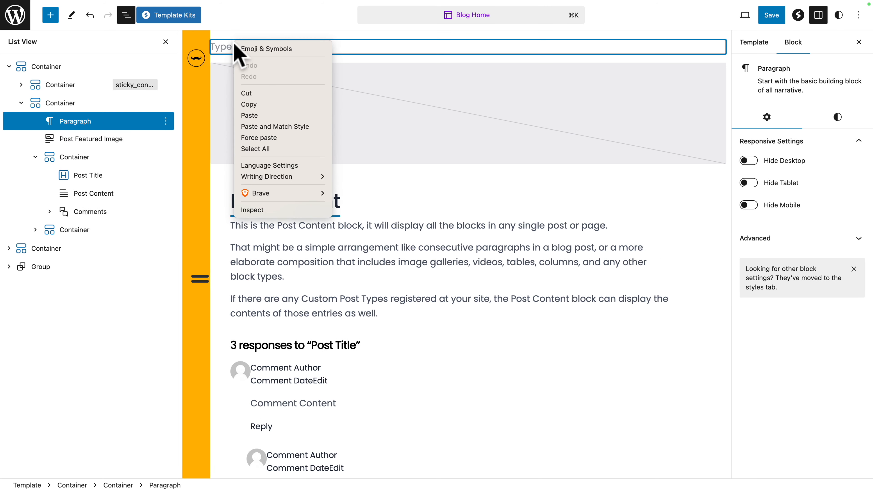
click(250, 114)
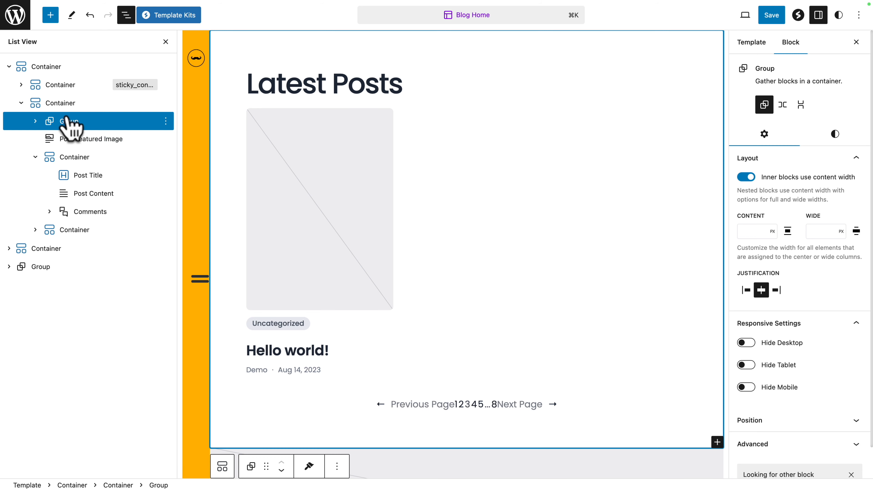
Step: Delete the Post Featured Image and the post content container below the pasted group in the first top-level container
click(166, 139)
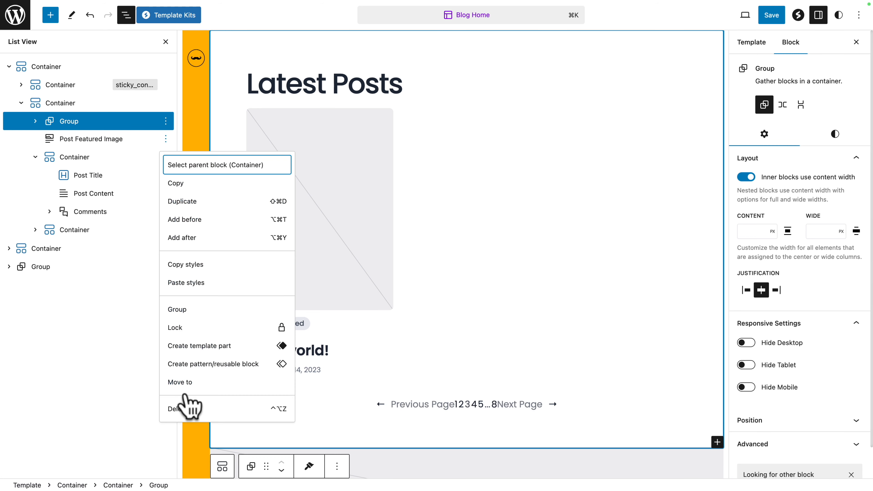
click(185, 406)
click(165, 140)
click(175, 392)
click(500, 277)
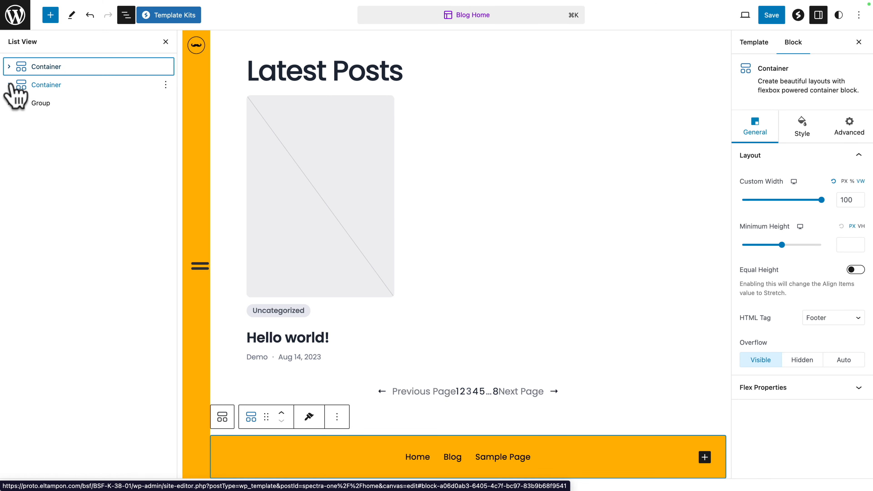
Step: Paste the Latest Posts group before the Post Featured Image in the second top-level container's content container
click(10, 85)
click(20, 121)
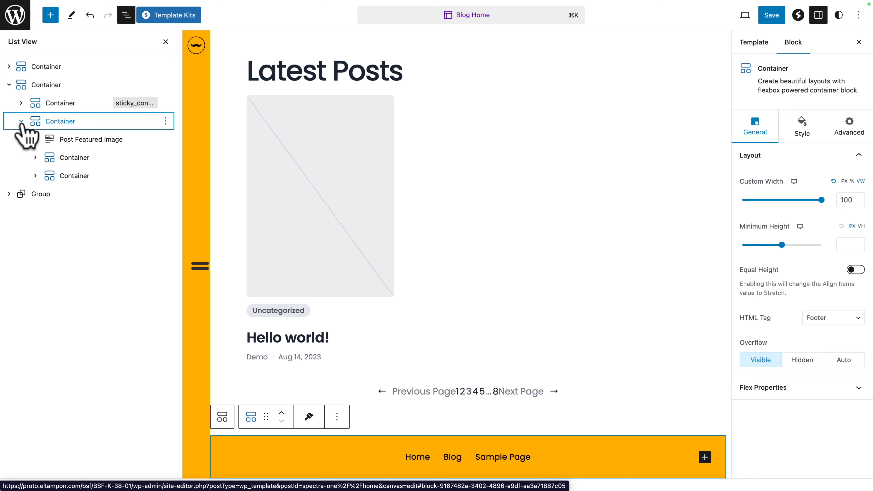
click(72, 141)
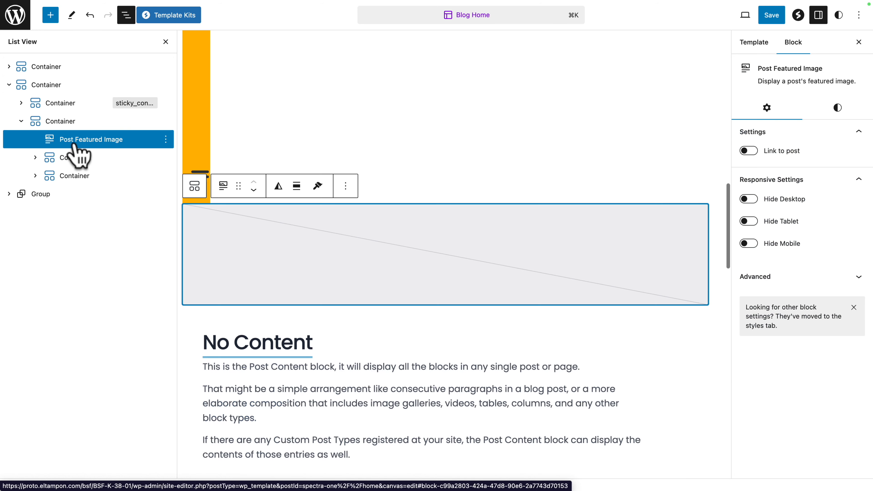
click(165, 139)
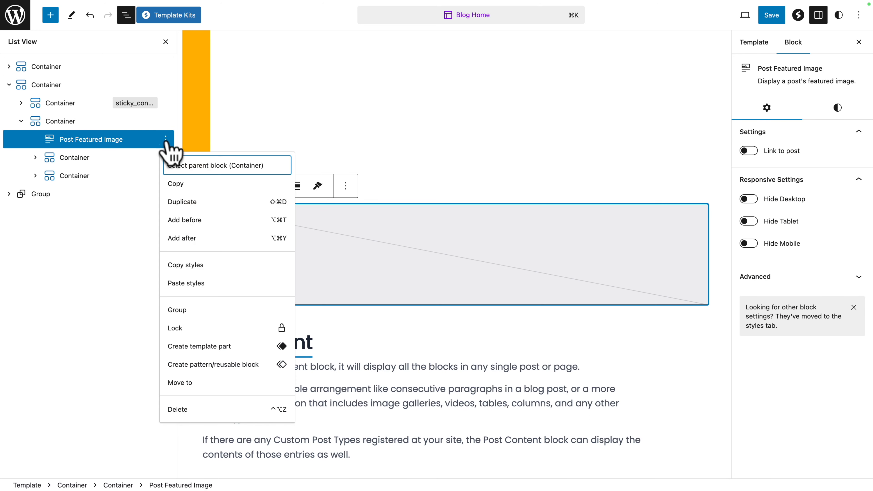
click(186, 220)
right_click(199, 222)
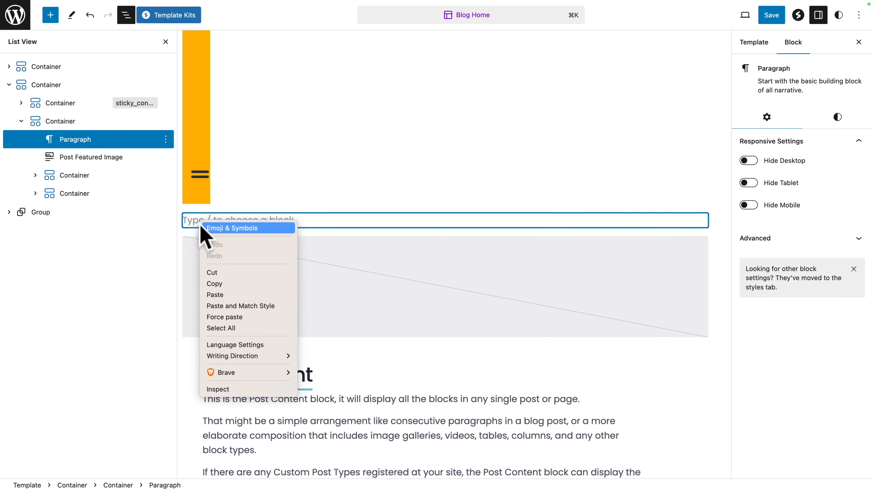
click(215, 294)
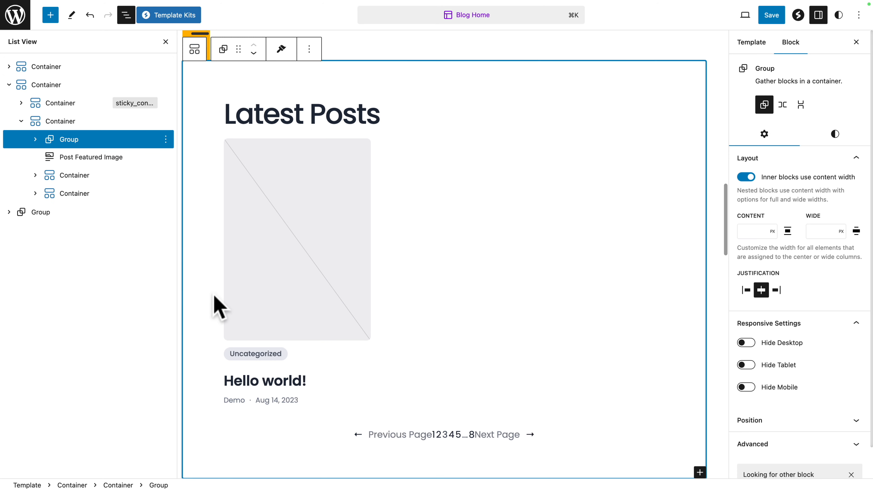
Step: Delete the Post Featured Image and the container with the post title, content and comments from the second top-level container
click(166, 157)
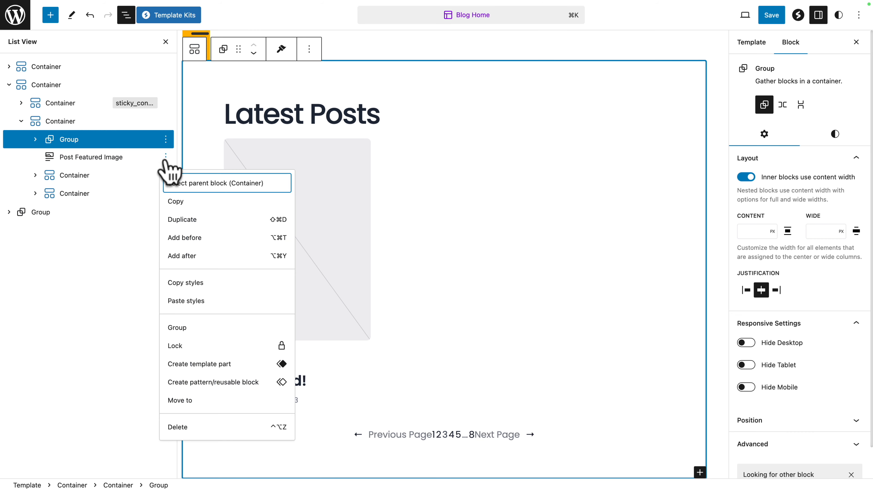
click(179, 427)
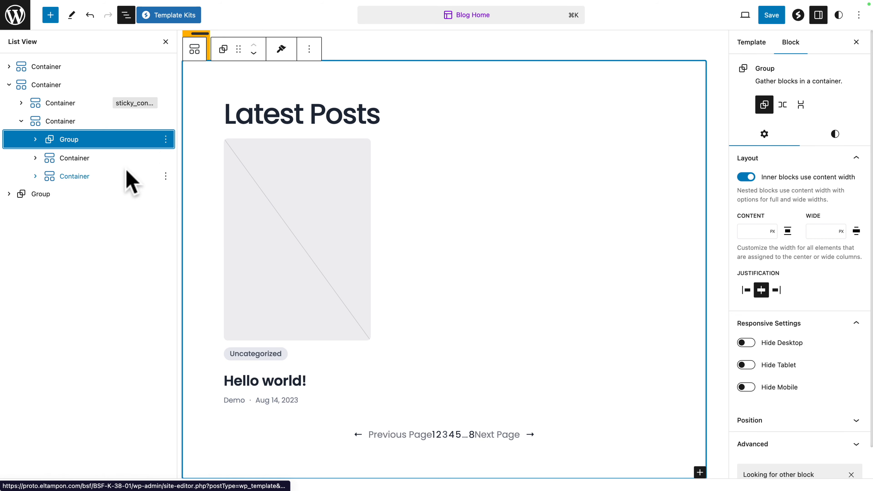
click(134, 161)
click(166, 158)
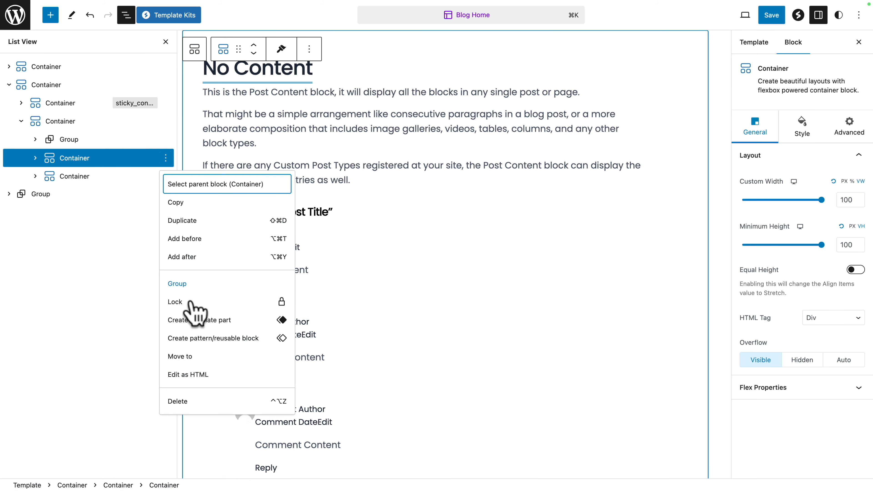
click(178, 401)
click(488, 279)
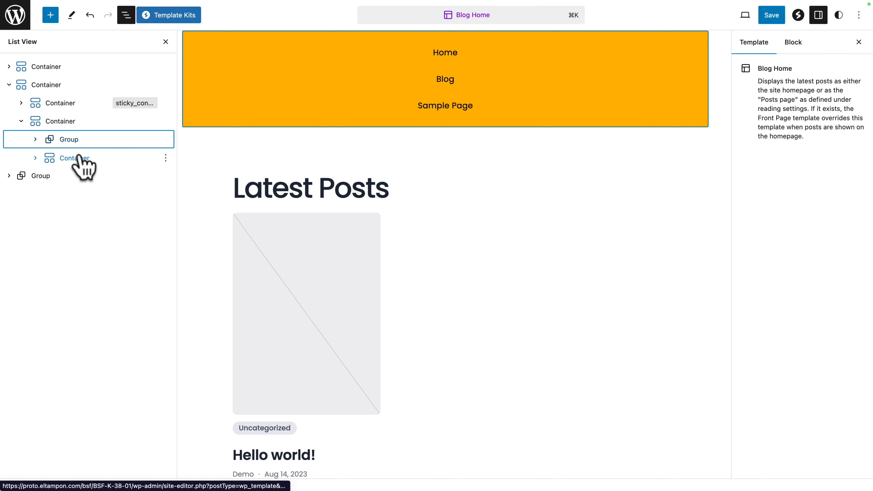
Step: Delete the leftover top-level Latest Posts group below the two containers
click(9, 85)
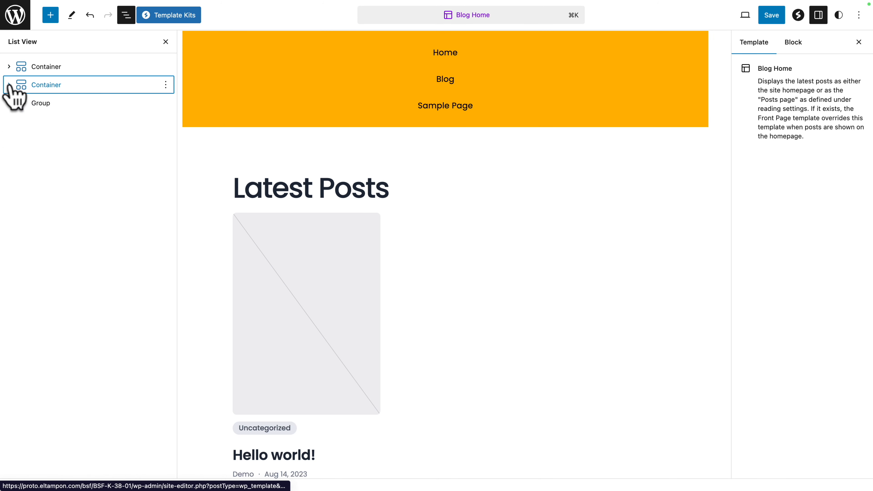
click(44, 106)
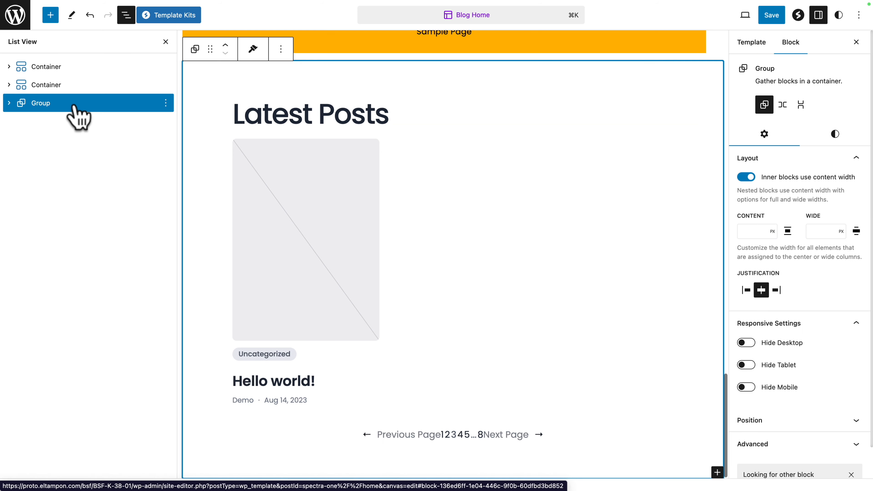
click(165, 103)
click(175, 372)
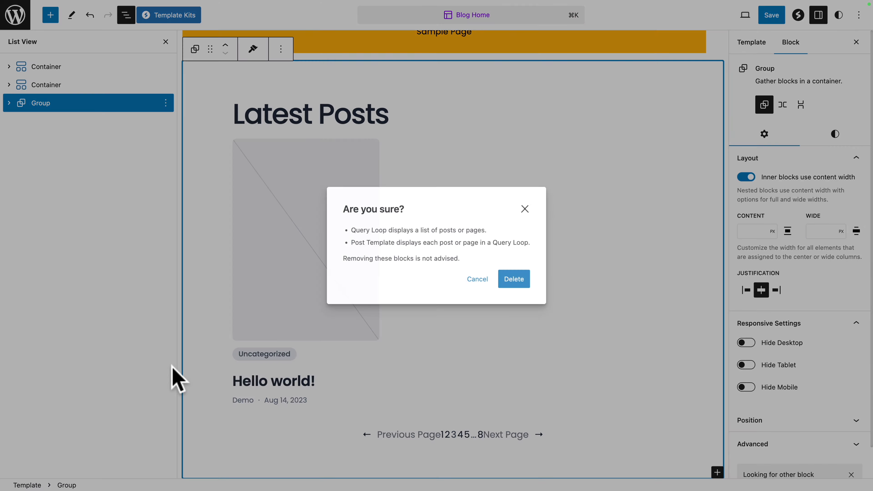
click(514, 279)
Step: Save the changes to the Pages and Blog Home templates and the Home page, and check the published Latest Posts page
click(773, 17)
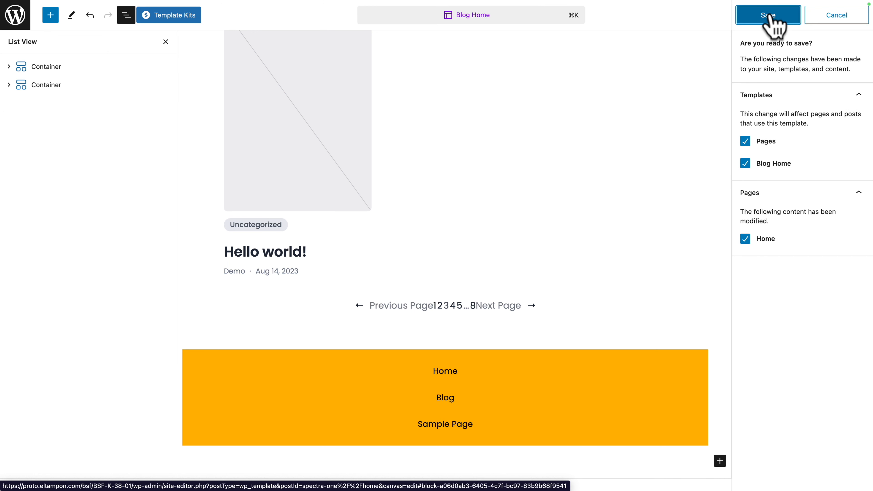
click(773, 17)
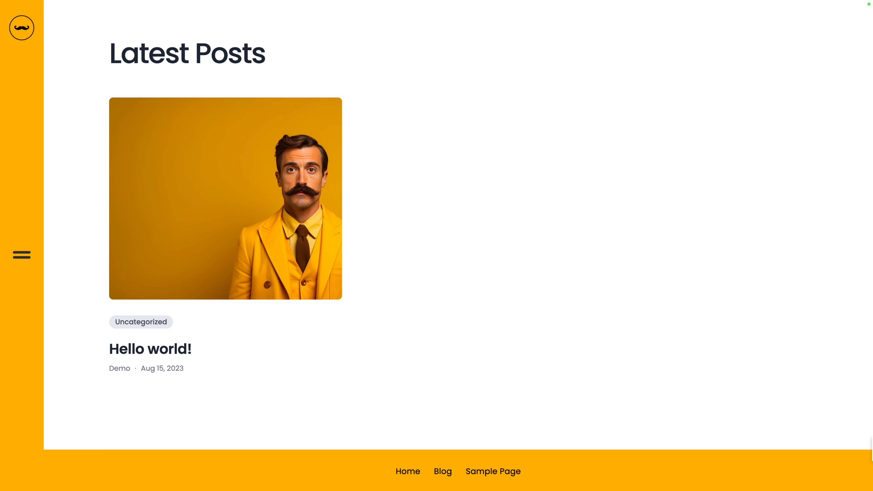
click(295, 248)
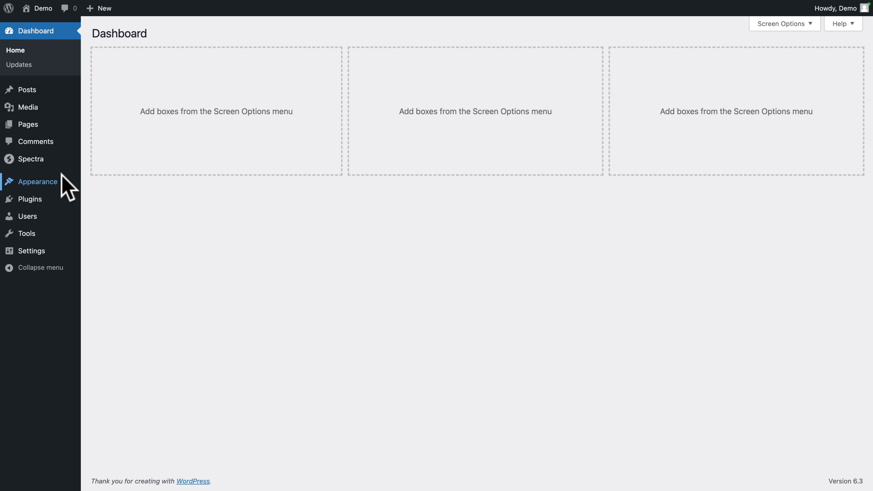
Step: Open the Single Posts template for editing in the site editor and show its block structure
mouse_move(49, 183)
click(100, 198)
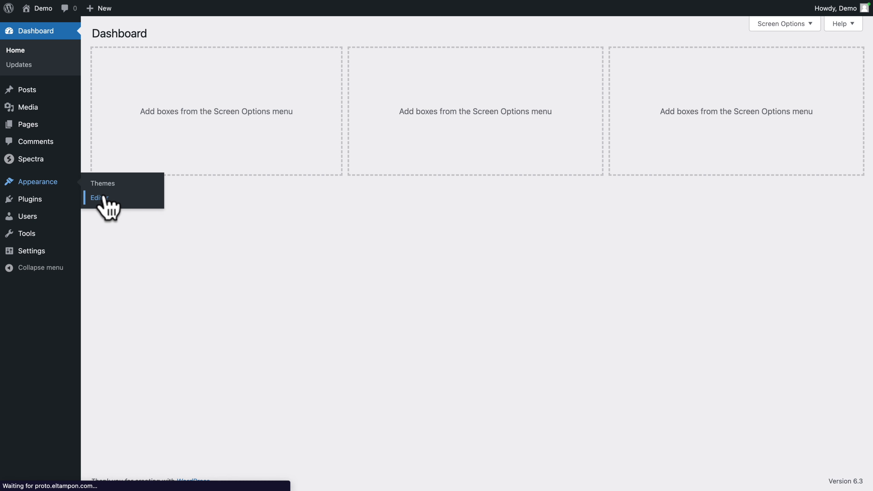
click(65, 189)
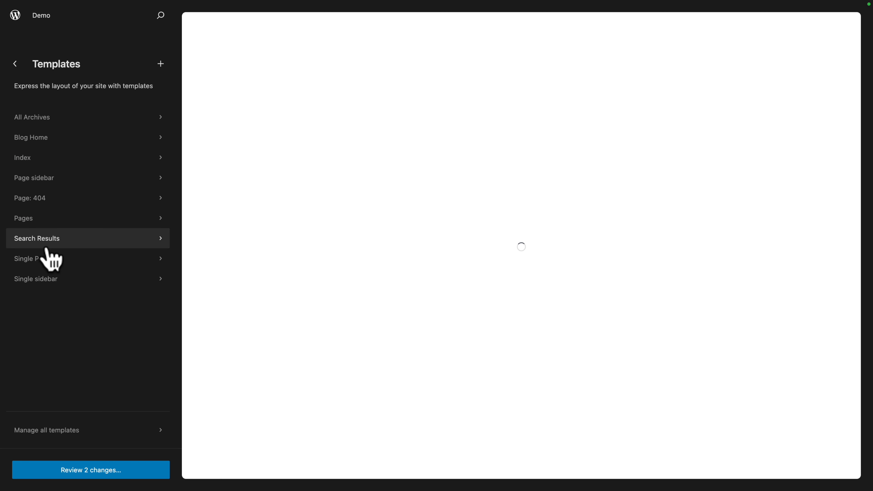
click(45, 256)
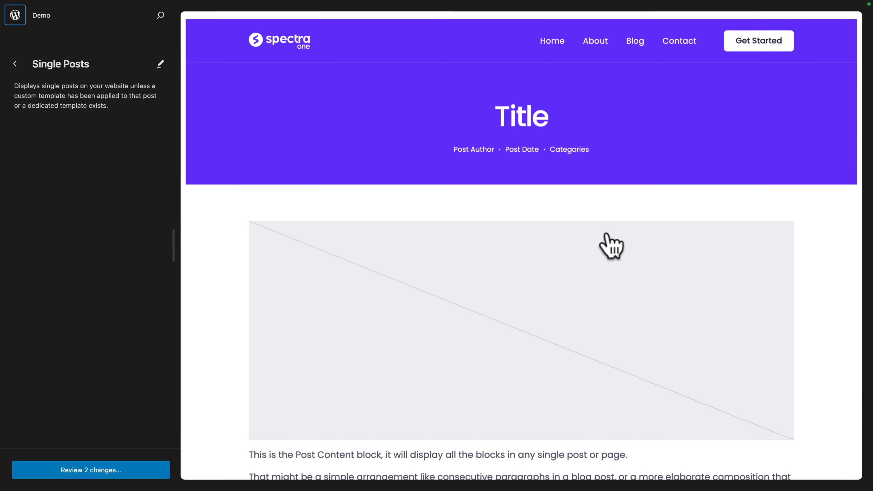
click(484, 187)
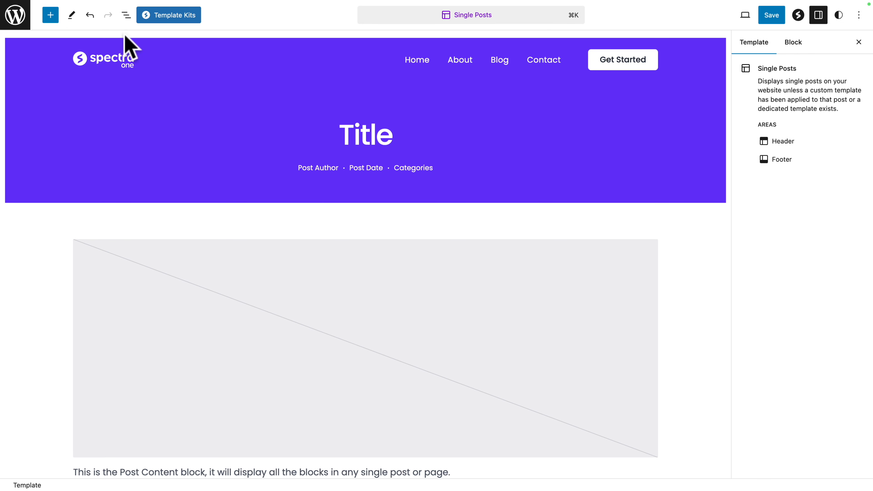
click(124, 16)
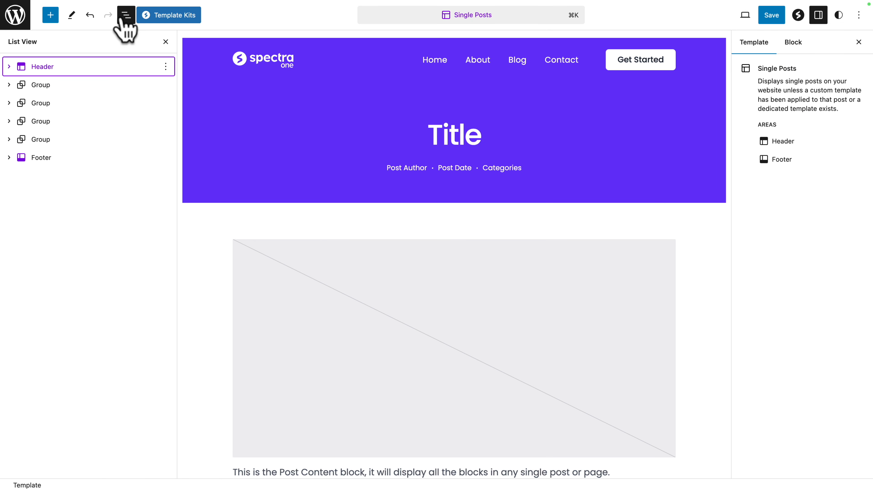
Step: Delete the header, all four groups and the footer from the Single Posts template
click(164, 69)
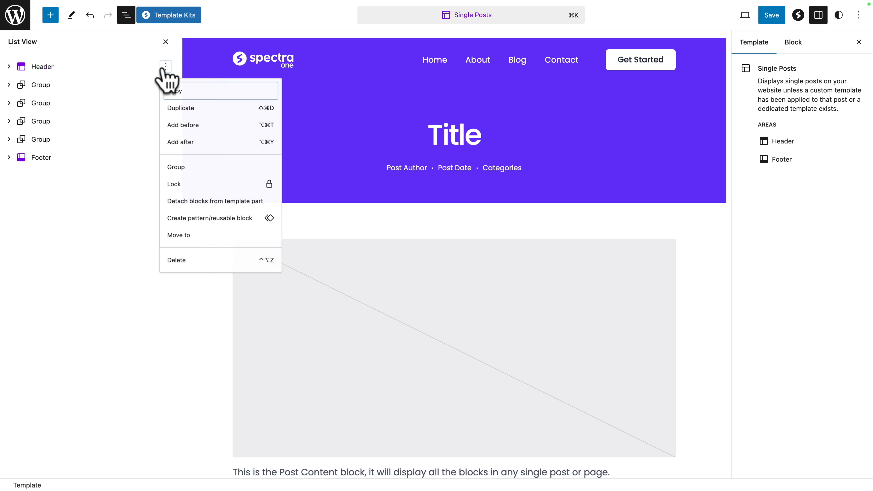
click(182, 260)
click(165, 68)
click(185, 336)
click(165, 68)
click(185, 337)
click(165, 68)
click(185, 337)
click(186, 337)
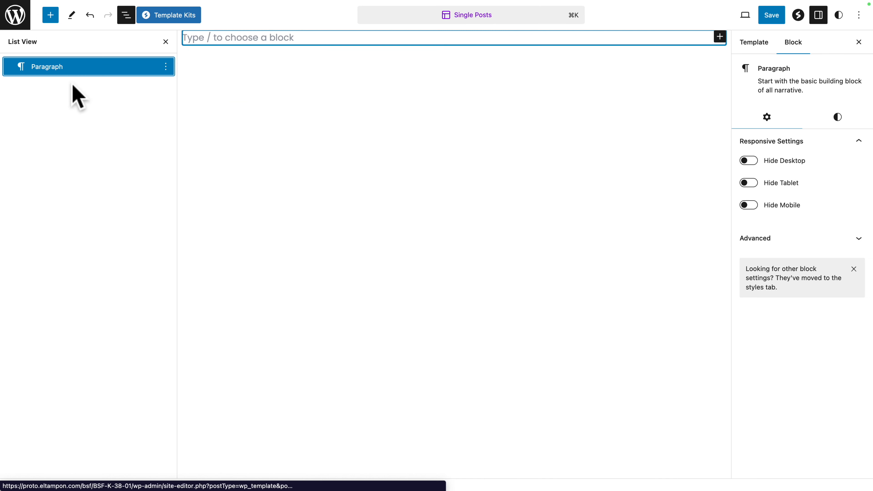
Step: Insert the custom "Vertical Page Pattern" into the empty Single Posts template and select its post title heading
click(50, 15)
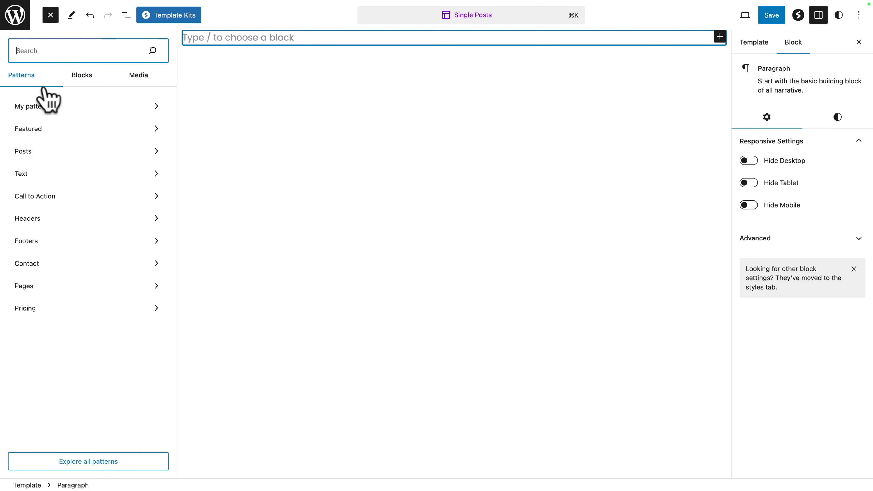
click(36, 107)
click(263, 141)
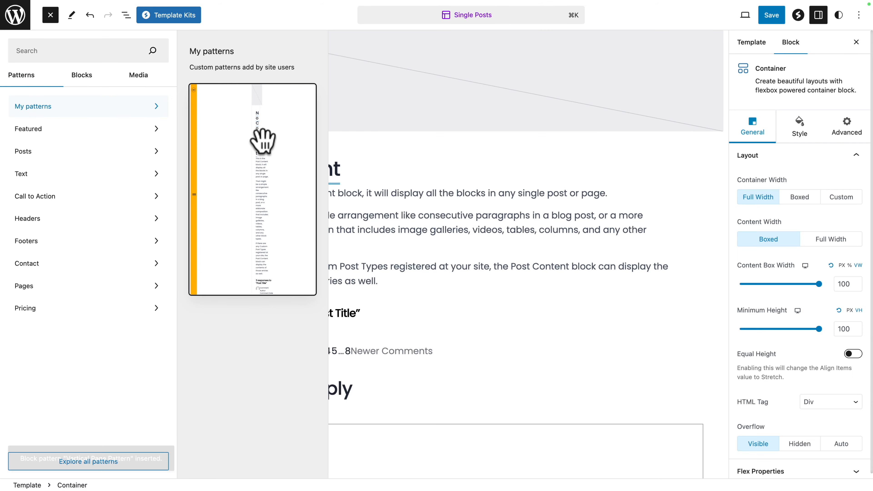
click(393, 213)
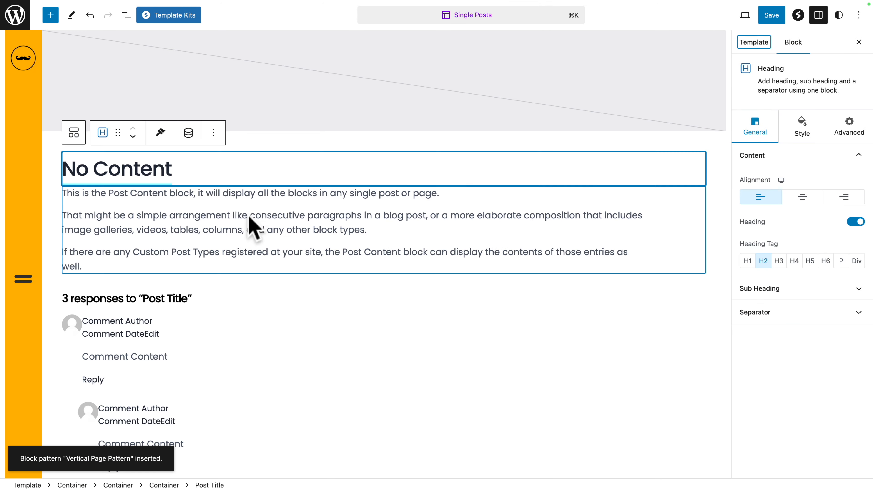
Step: Set the custom width of the container holding the post title, content and comments to 800 px
click(126, 15)
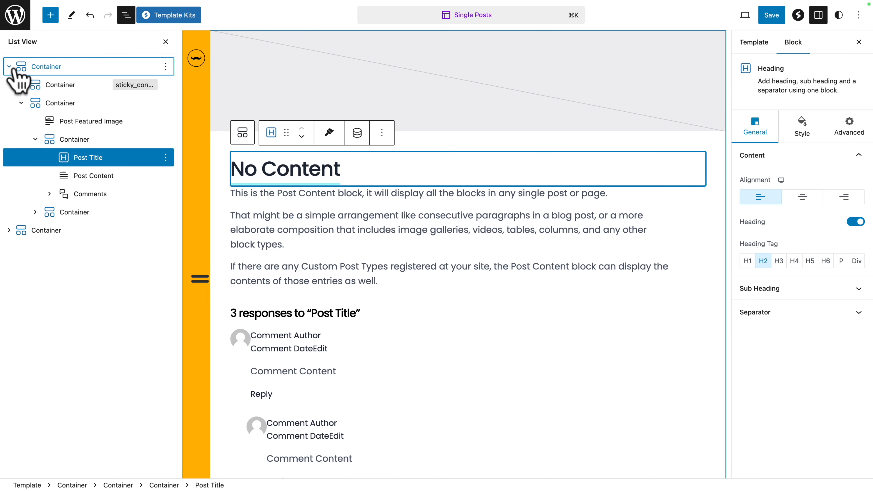
click(21, 103)
click(9, 65)
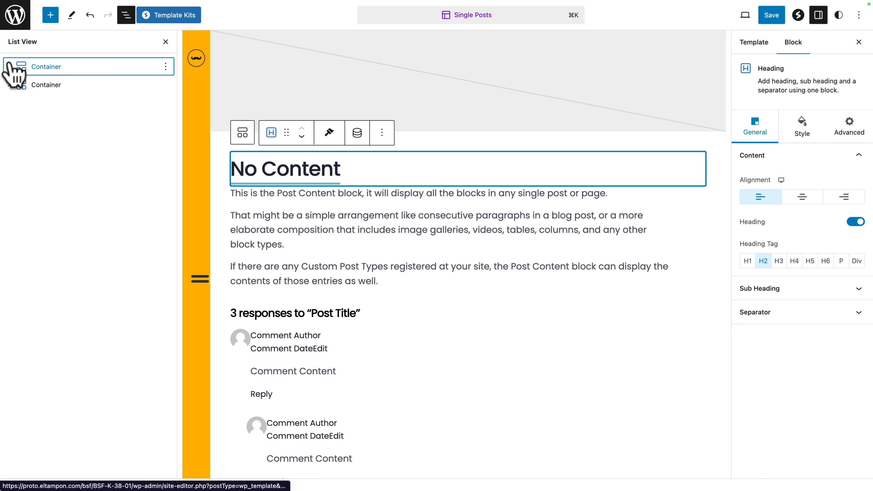
click(32, 68)
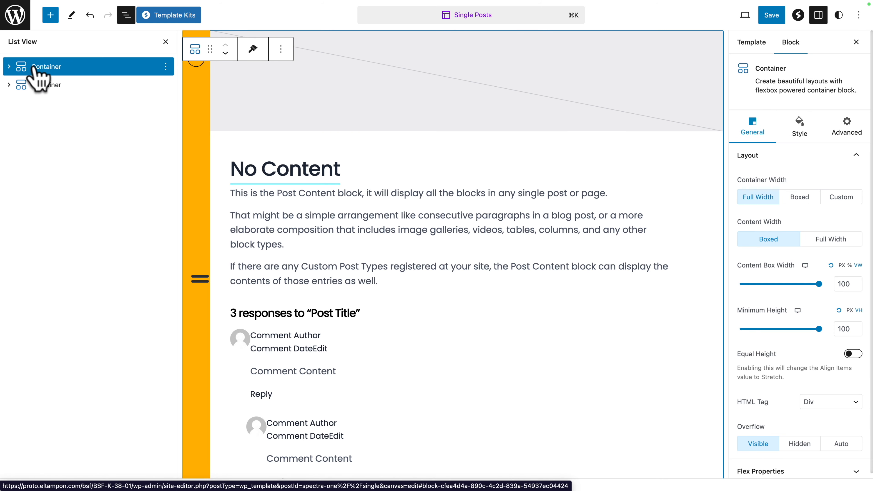
click(9, 66)
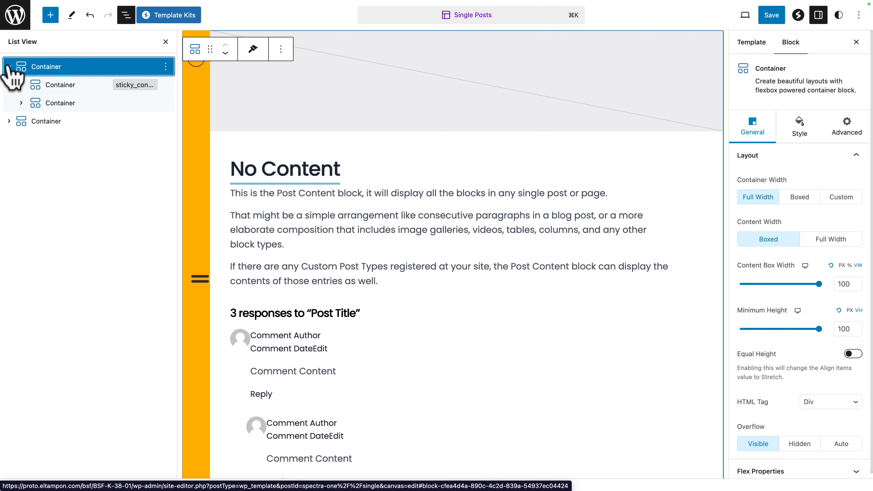
click(20, 102)
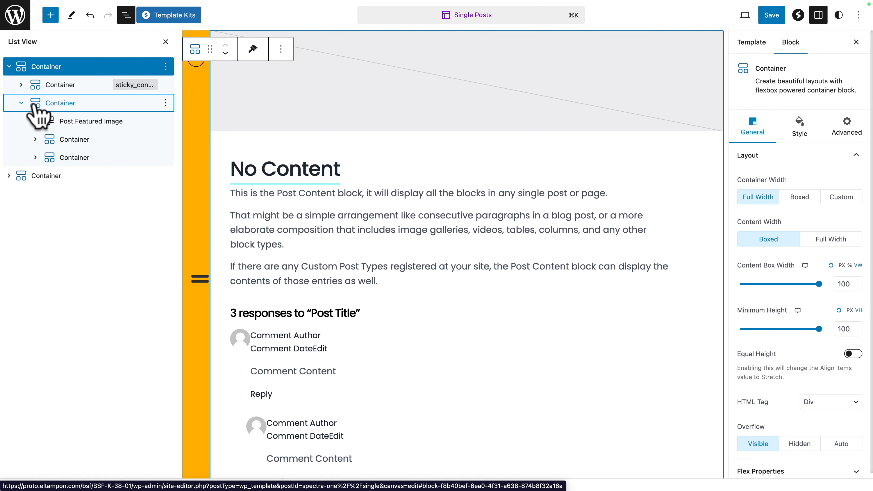
click(59, 140)
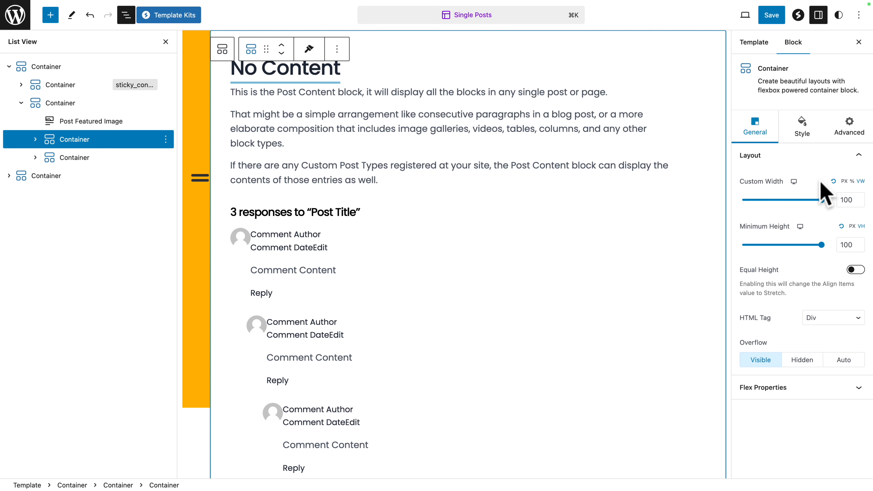
click(844, 181)
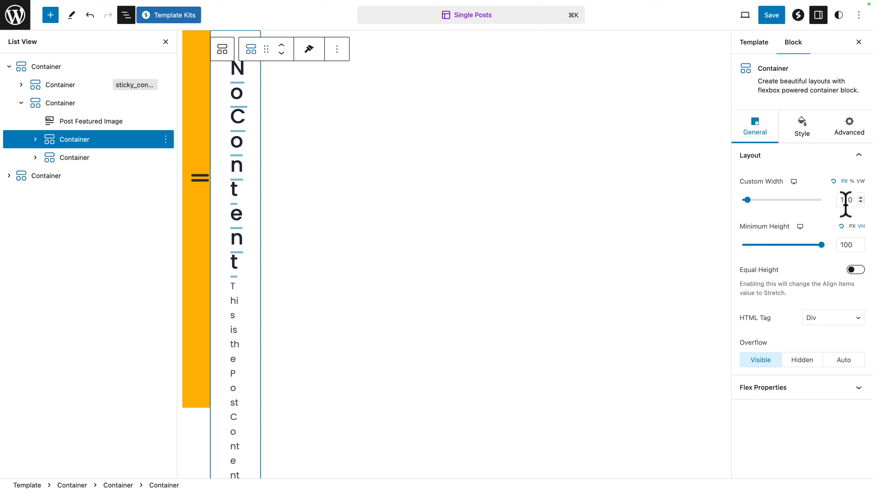
text(800)
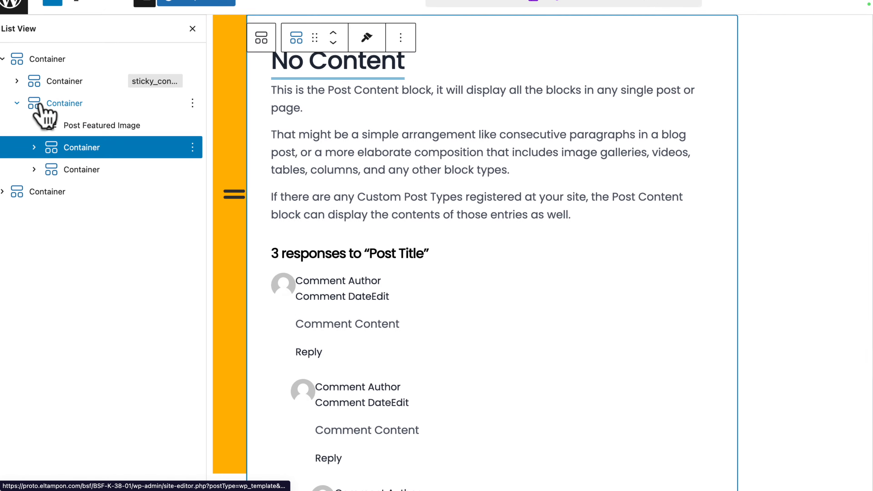
Step: Centre-align the items of the parent container around the featured image and post content, and save the Single Posts template
click(41, 113)
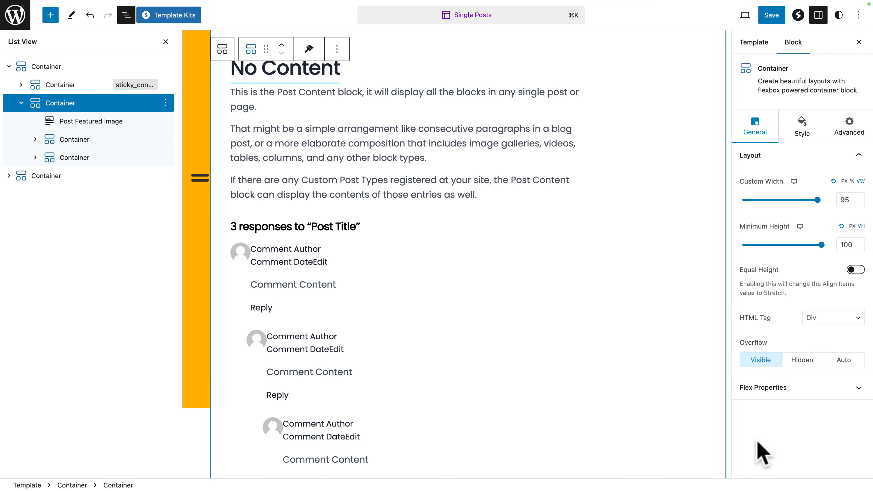
click(763, 387)
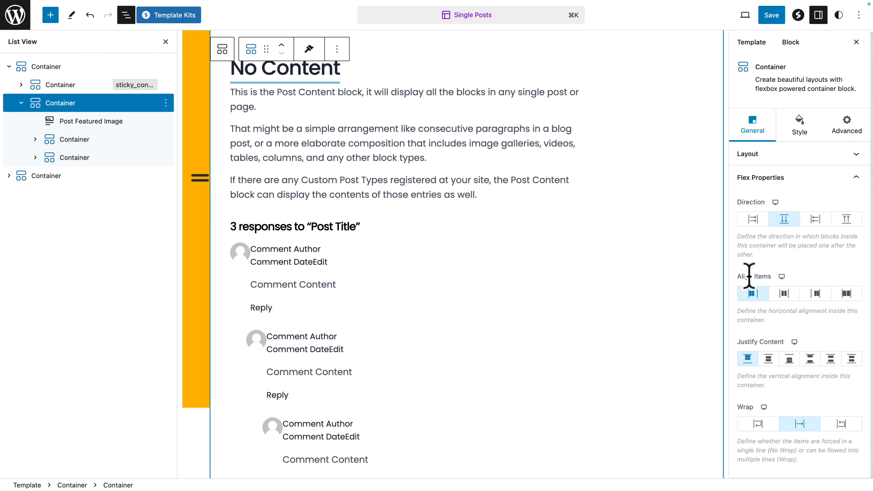
click(784, 294)
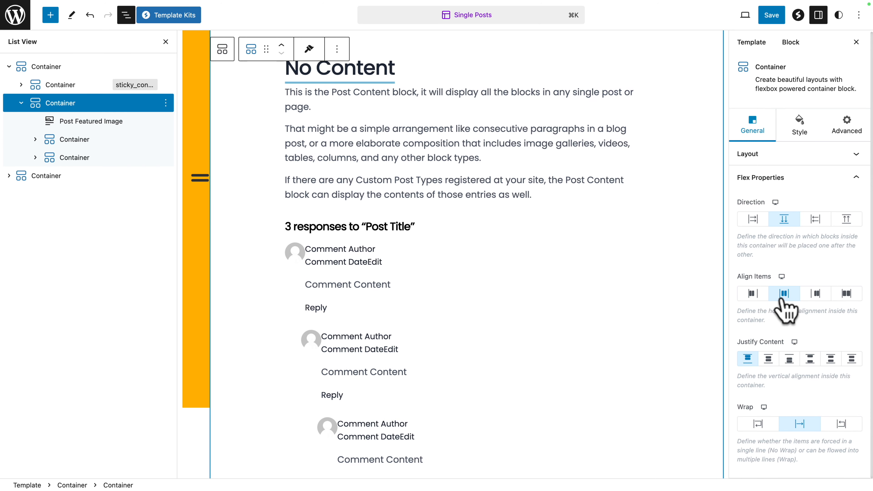
click(772, 15)
click(773, 17)
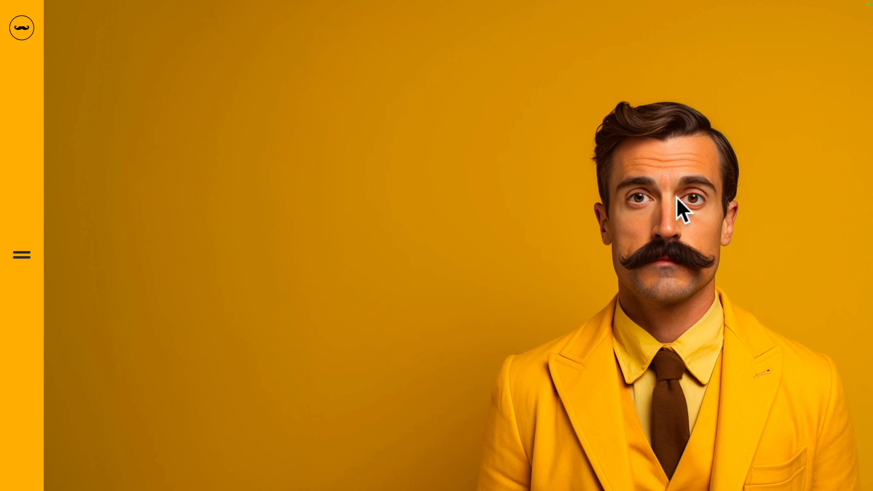
Step: Check the published "Hello world!" post, and reopen it from the Blog page through the site menu
scroll(407, 272, down, 10)
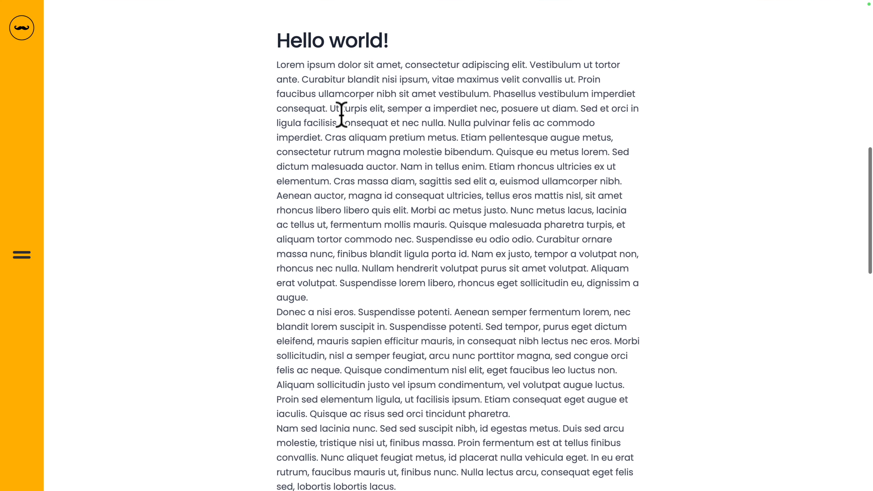
scroll(351, 210, down, 6)
scroll(349, 214, down, 8)
scroll(353, 224, down, 4)
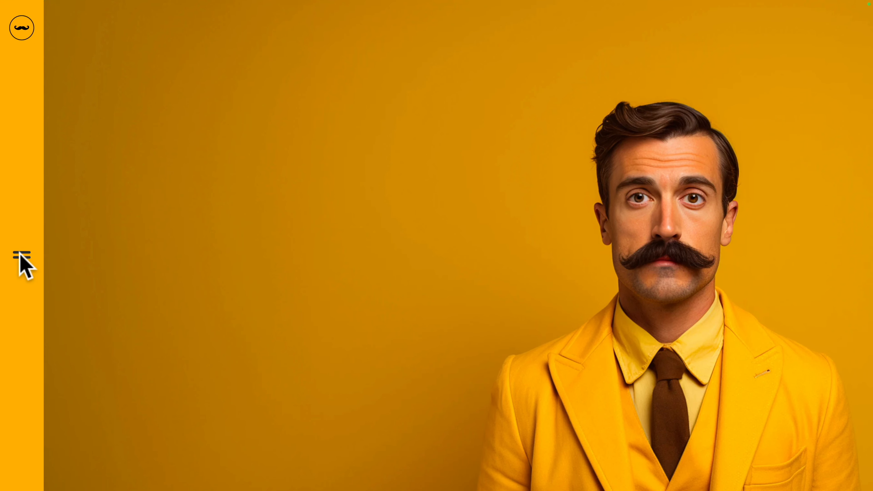
click(22, 255)
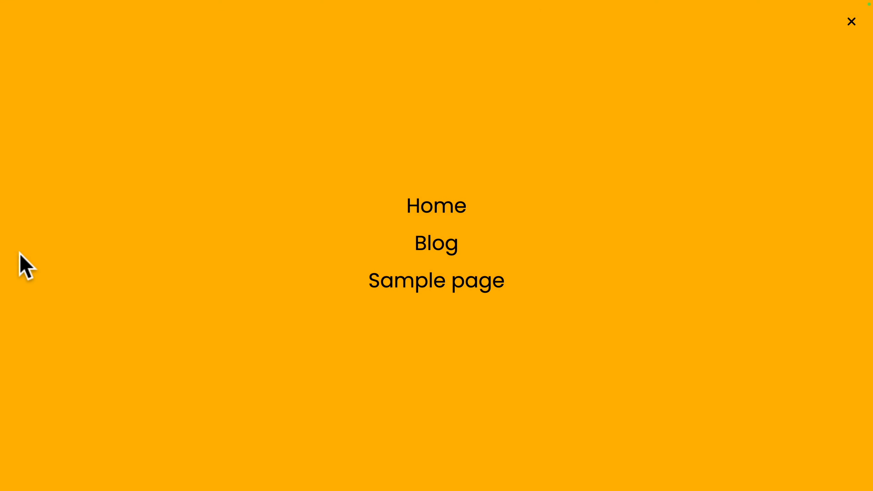
click(446, 247)
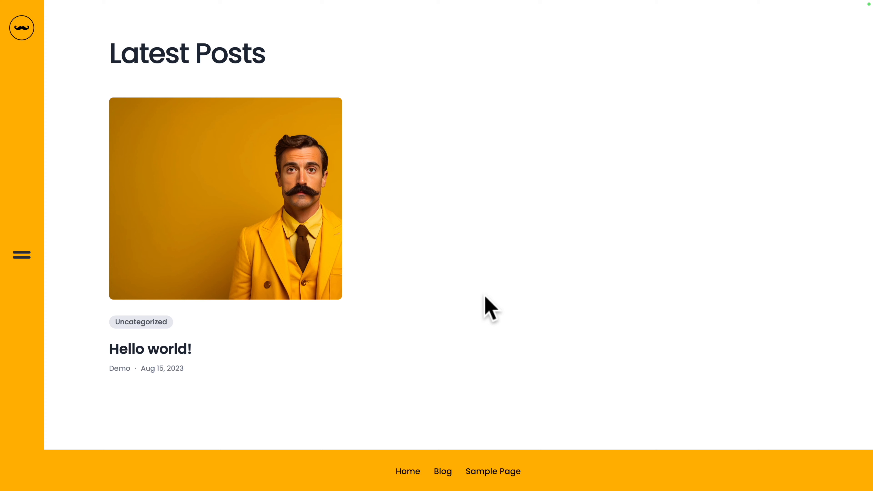
click(157, 353)
scroll(602, 319, down, 20)
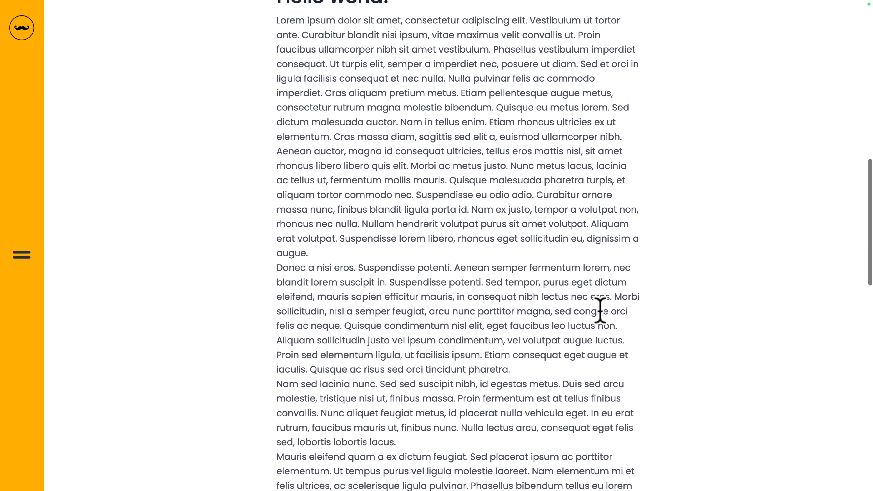
scroll(602, 316, down, 5)
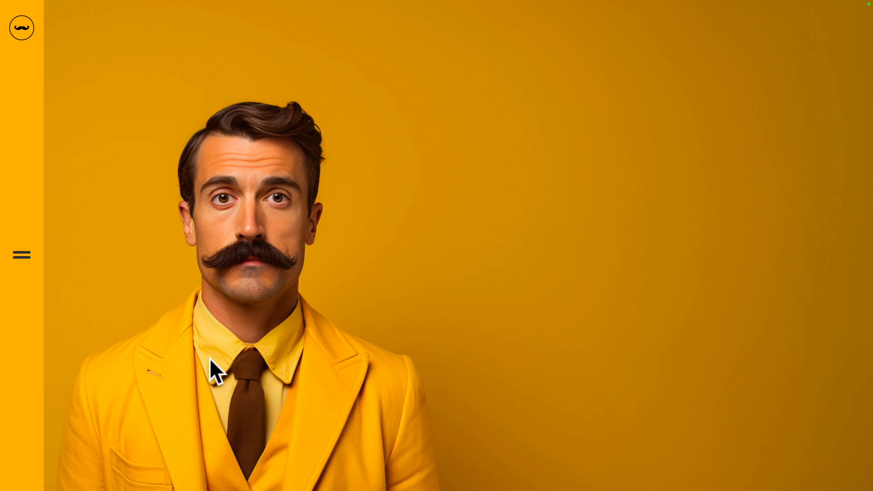
Step: Examine the published Home page's featured image, title and content sections
scroll(210, 358, down, 12)
scroll(211, 360, up, 3)
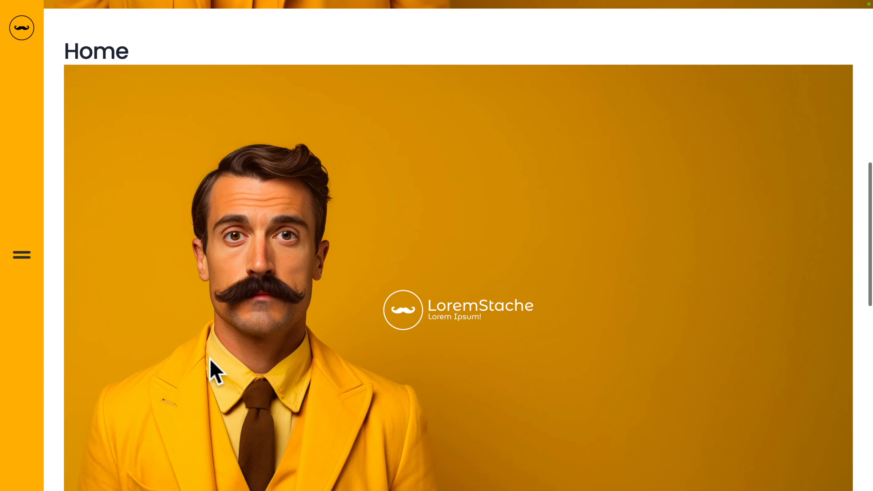
scroll(210, 370, up, 5)
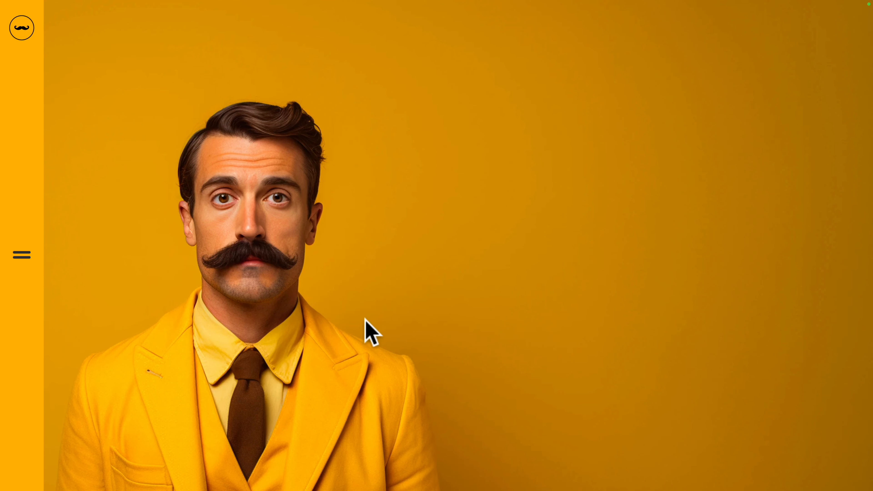
scroll(365, 321, down, 5)
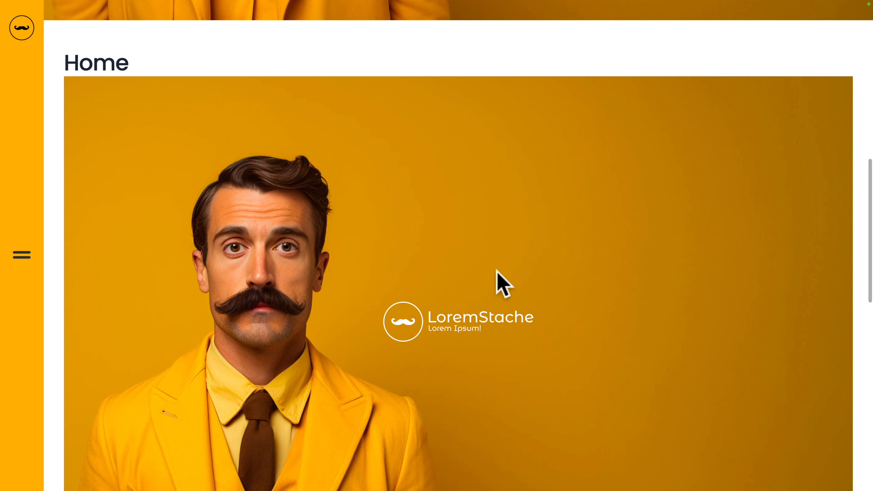
scroll(585, 370, down, 10)
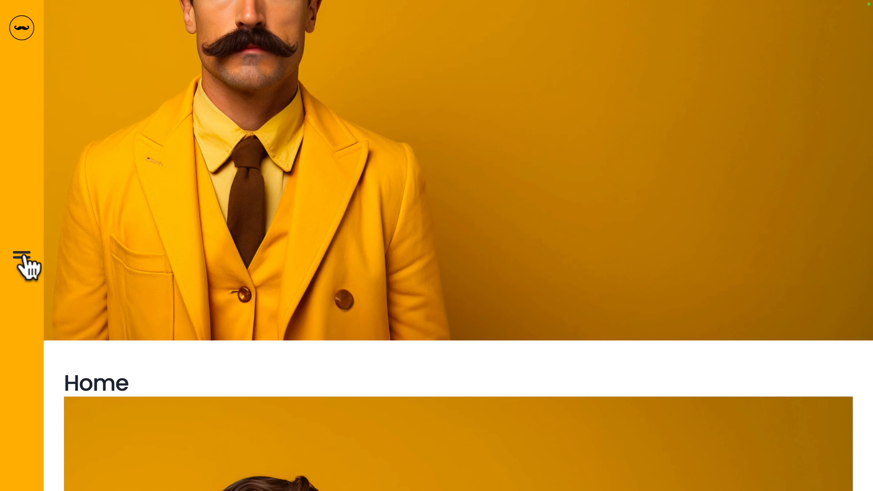
Step: Go to the Blog page through the site menu and check the "Hello world!" post down to its comment form and footer
click(22, 255)
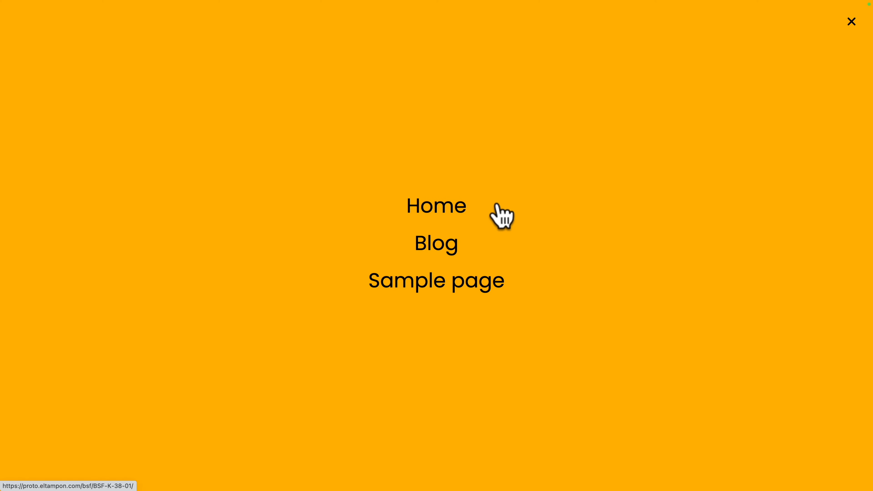
click(430, 251)
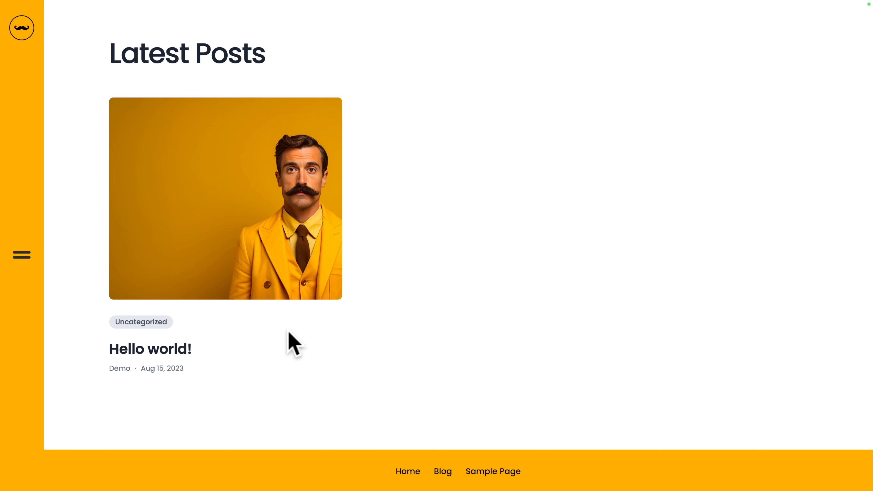
click(274, 280)
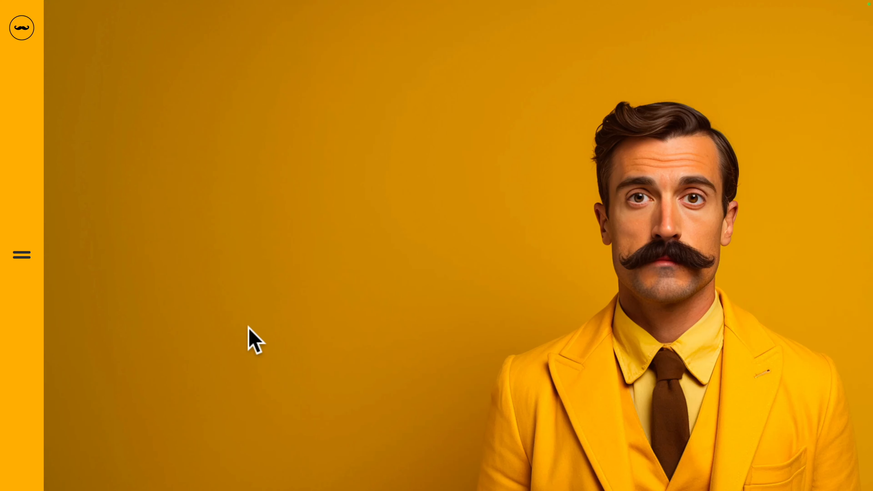
scroll(248, 330, down, 5)
scroll(249, 333, down, 2)
scroll(261, 309, up, 6)
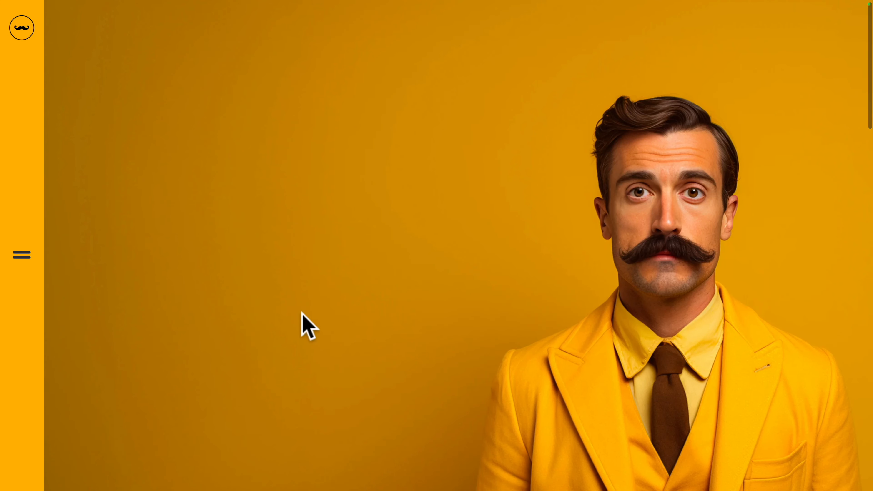
scroll(302, 320, down, 7)
scroll(302, 322, down, 20)
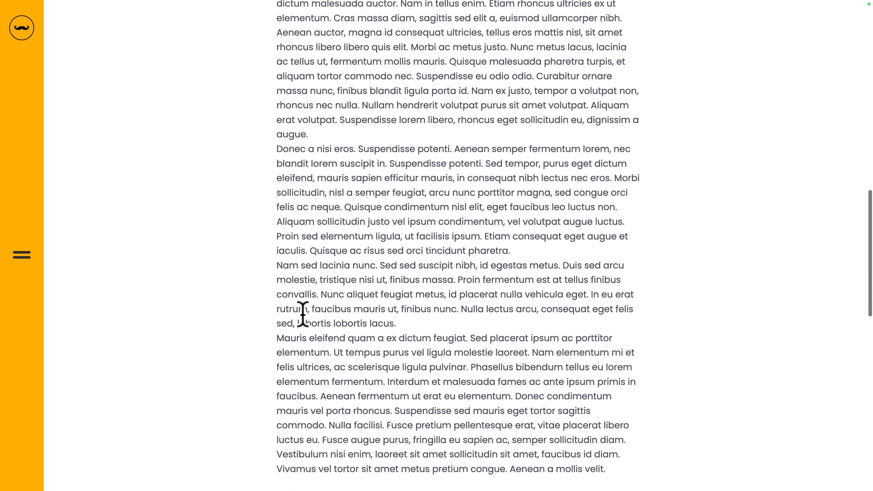
scroll(303, 314, down, 10)
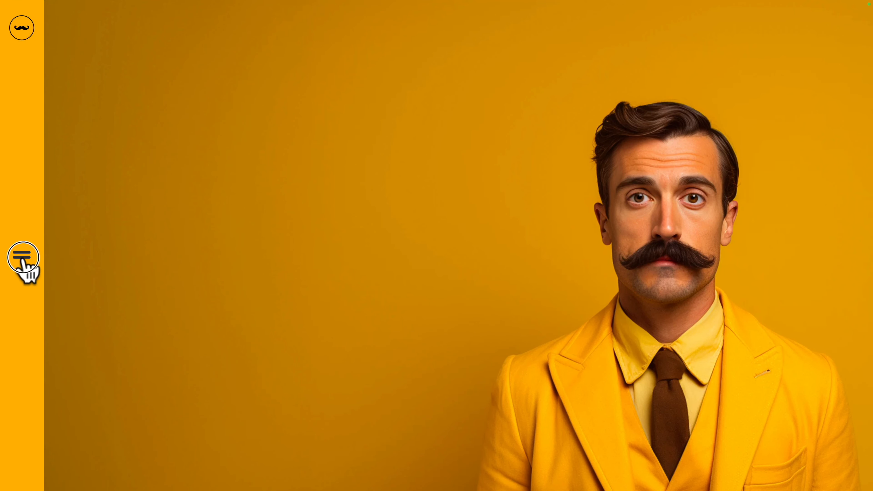
Step: Follow the site menu's Sample page link and check the Home page down to its footer at iPad Mini size
click(23, 261)
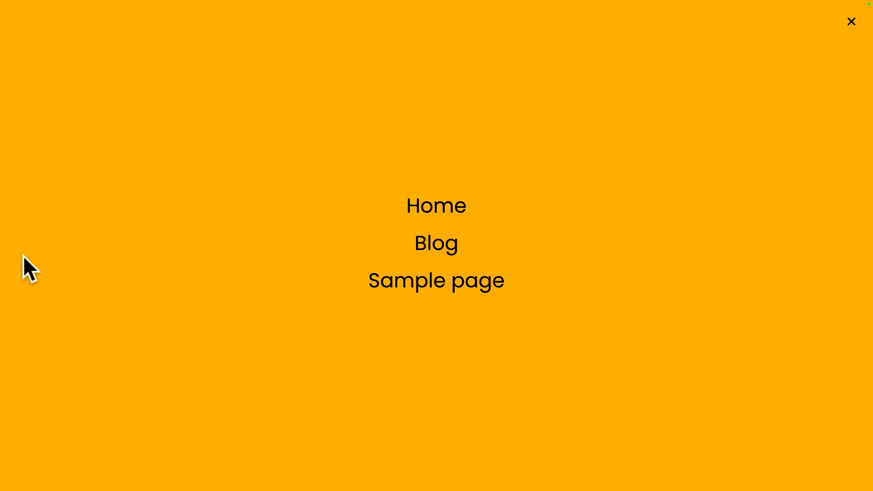
click(390, 280)
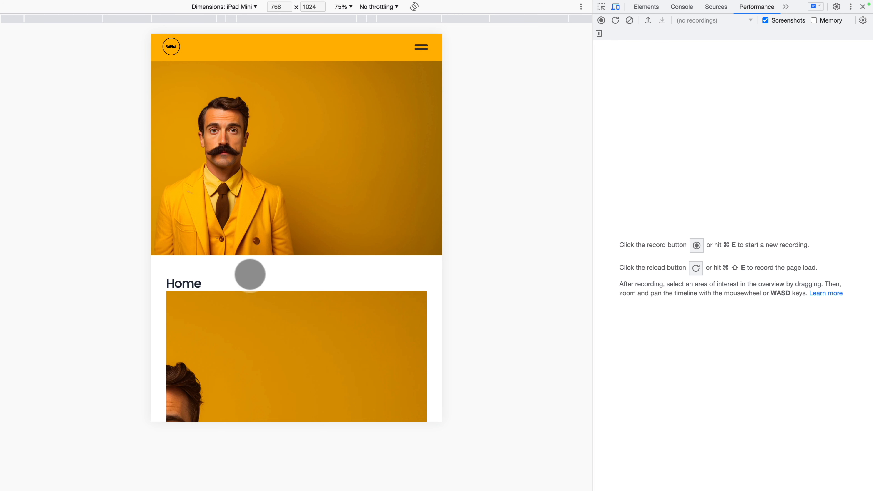
scroll(251, 275, down, 15)
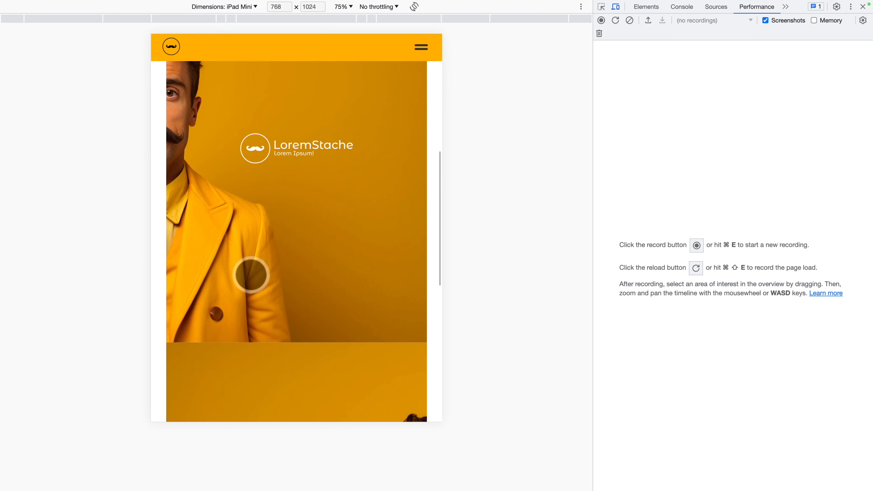
scroll(251, 275, down, 10)
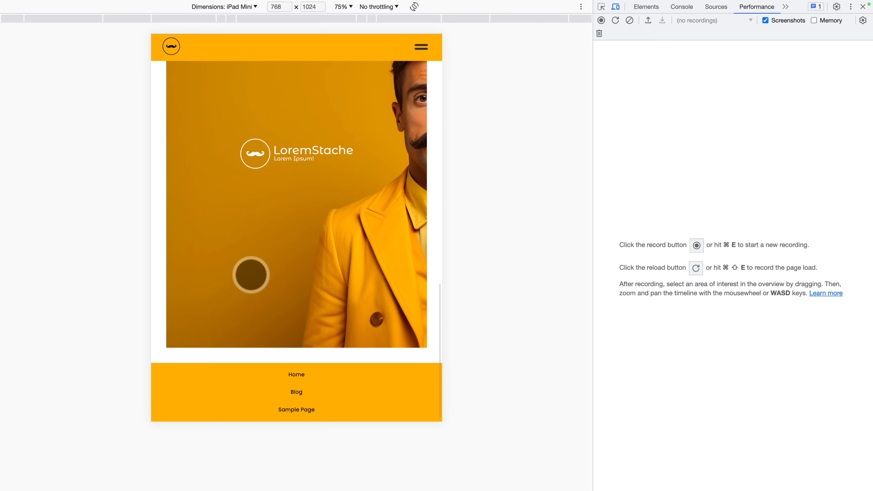
scroll(251, 275, up, 20)
scroll(250, 275, up, 2)
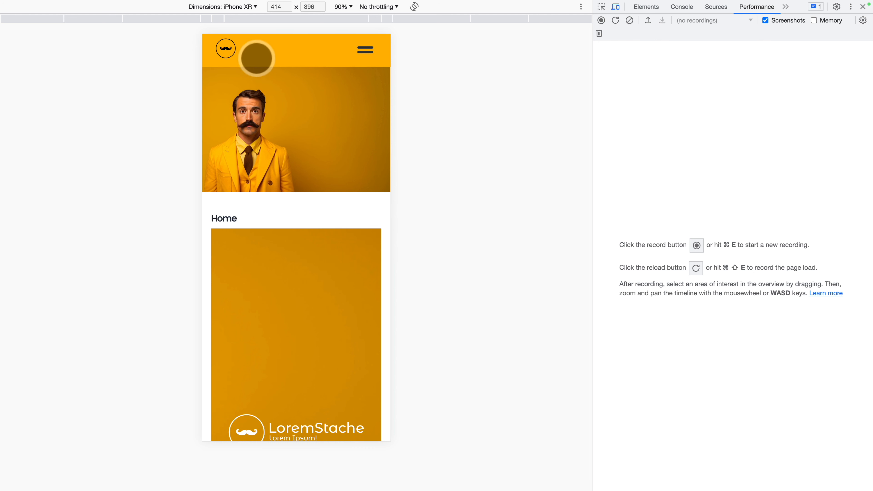
Step: Check the Home page at iPhone XR size and open the Blog page and its "Hello world!" post from the mobile menu
scroll(250, 151, down, 10)
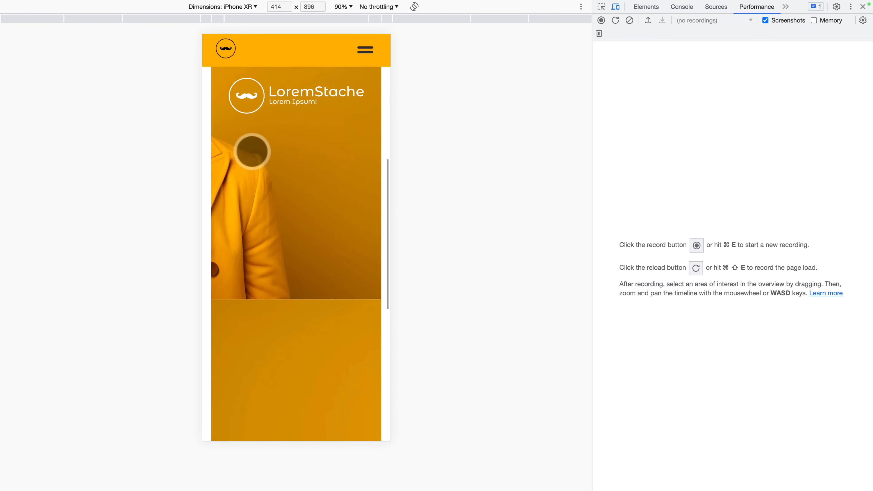
scroll(250, 150, up, 10)
click(364, 61)
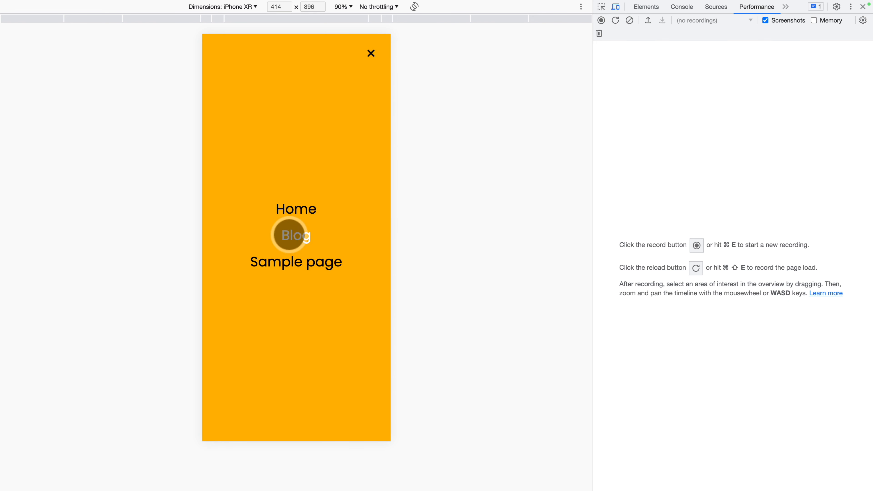
click(289, 235)
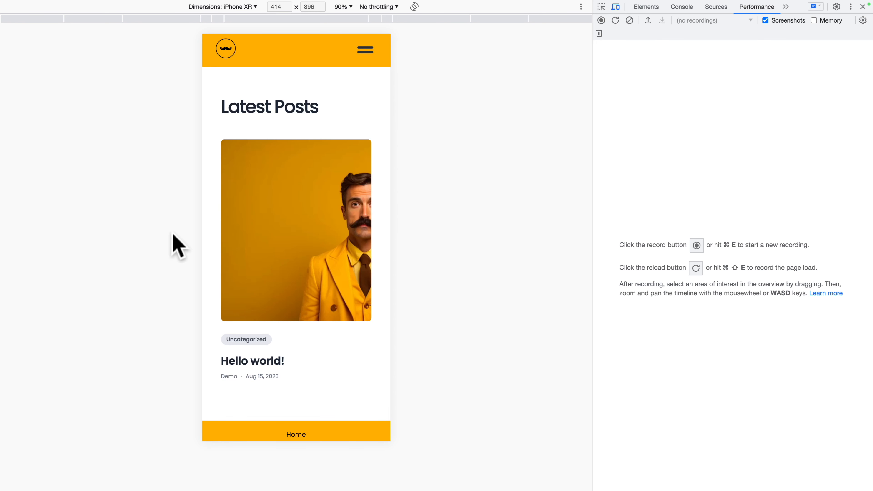
click(294, 211)
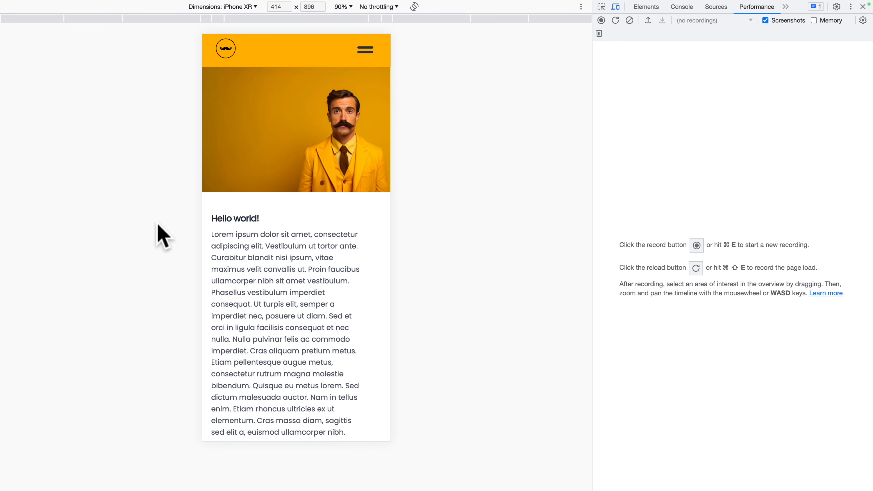